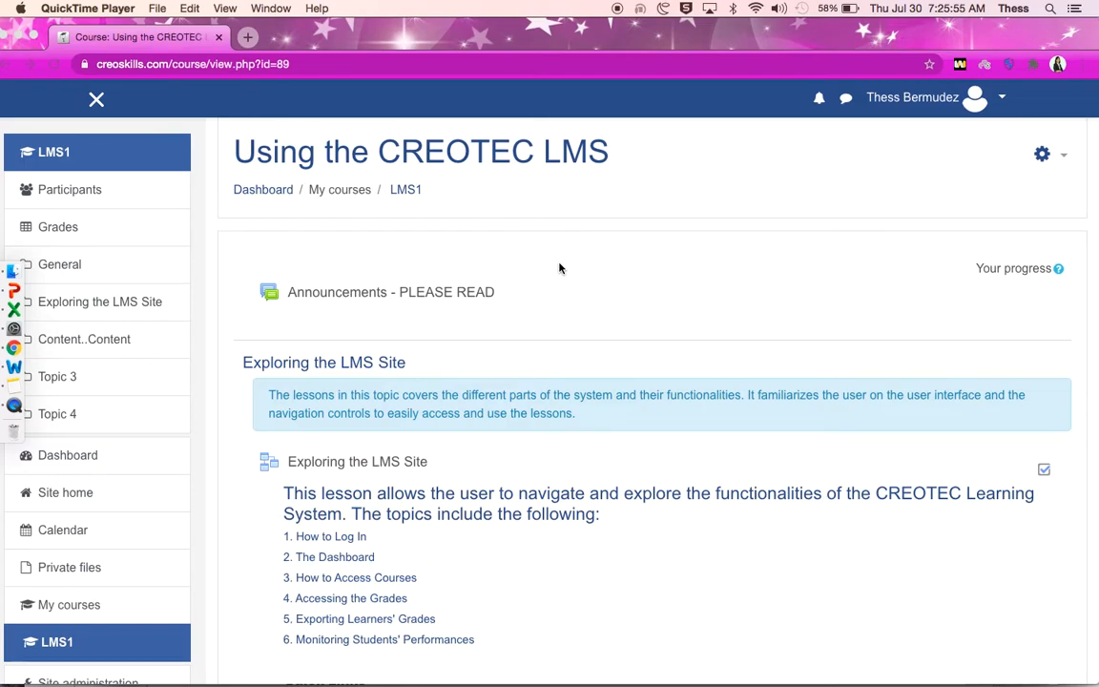
Step: Turn editing on for the Using the CREOTEC LMS course
{"action": "scroll", "coordinate": [565, 338], "scroll_direction": "down", "scroll_amount": 2}
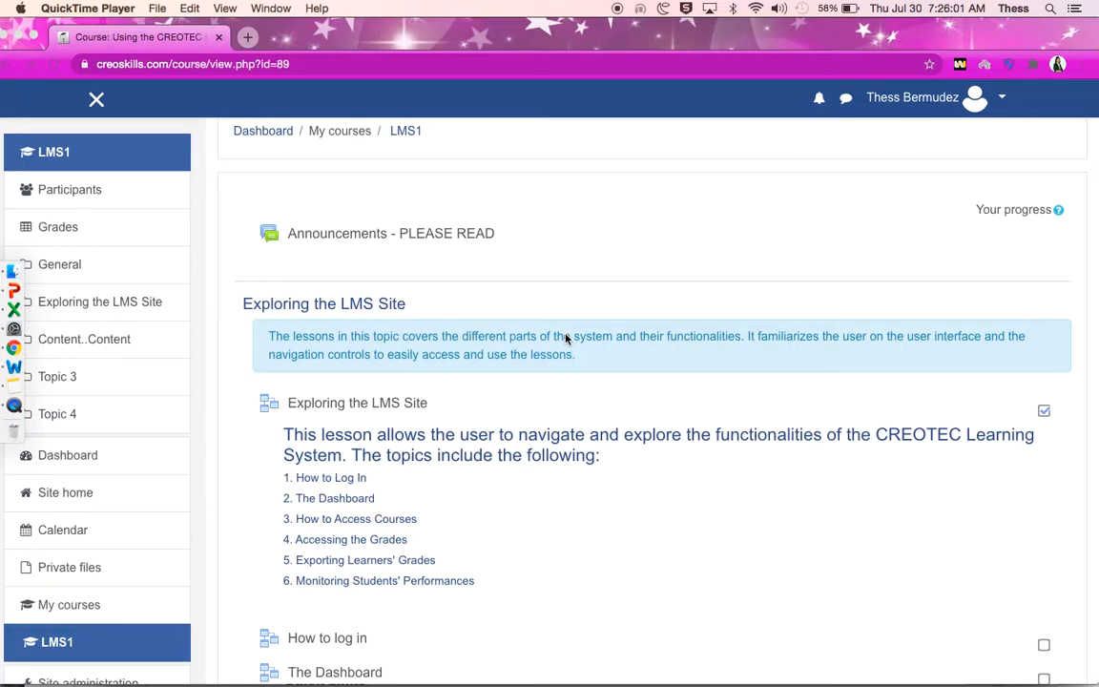
{"action": "scroll", "coordinate": [565, 338], "scroll_direction": "up", "scroll_amount": 2}
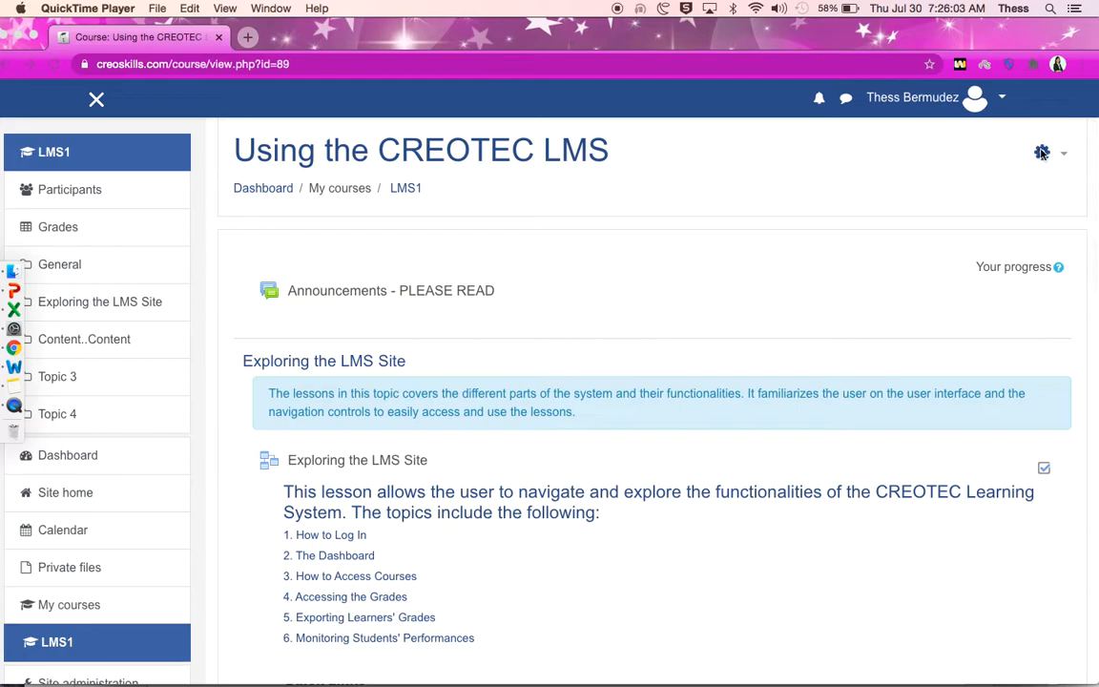
{"action": "left_click", "coordinate": [1064, 158]}
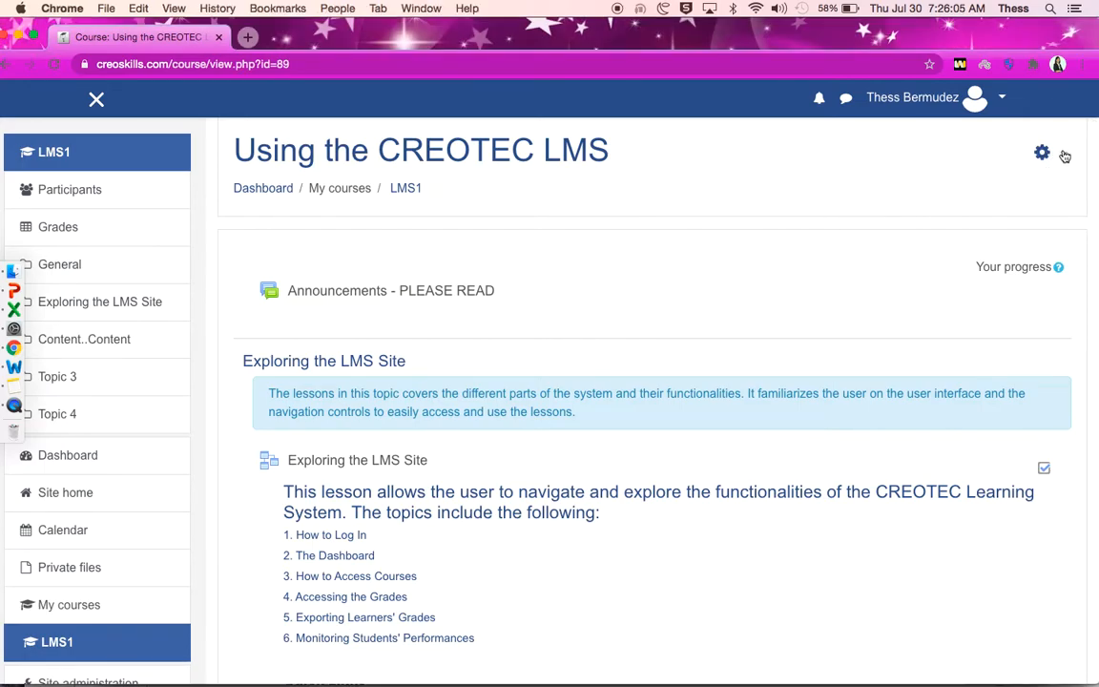
{"action": "left_click", "coordinate": [1064, 155]}
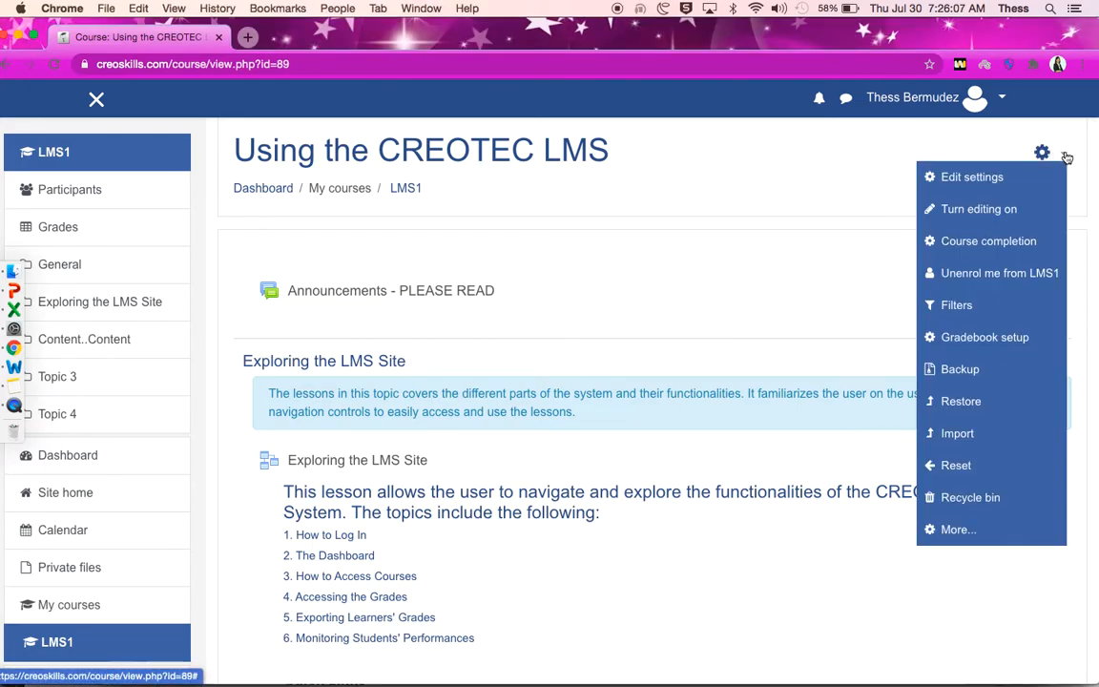
{"action": "left_click", "coordinate": [975, 210]}
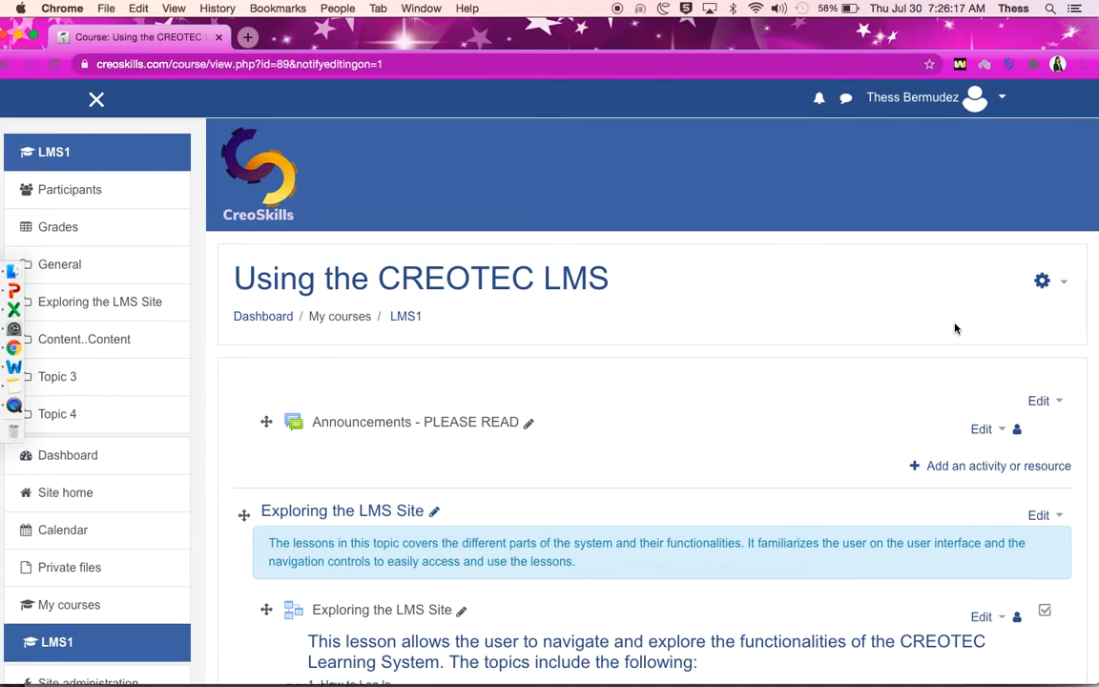
Step: Delete the Quiz 1 activity from the Exploring the LMS Site topic and confirm the deletion
{"action": "scroll", "coordinate": [955, 328], "scroll_direction": "down", "scroll_amount": 2}
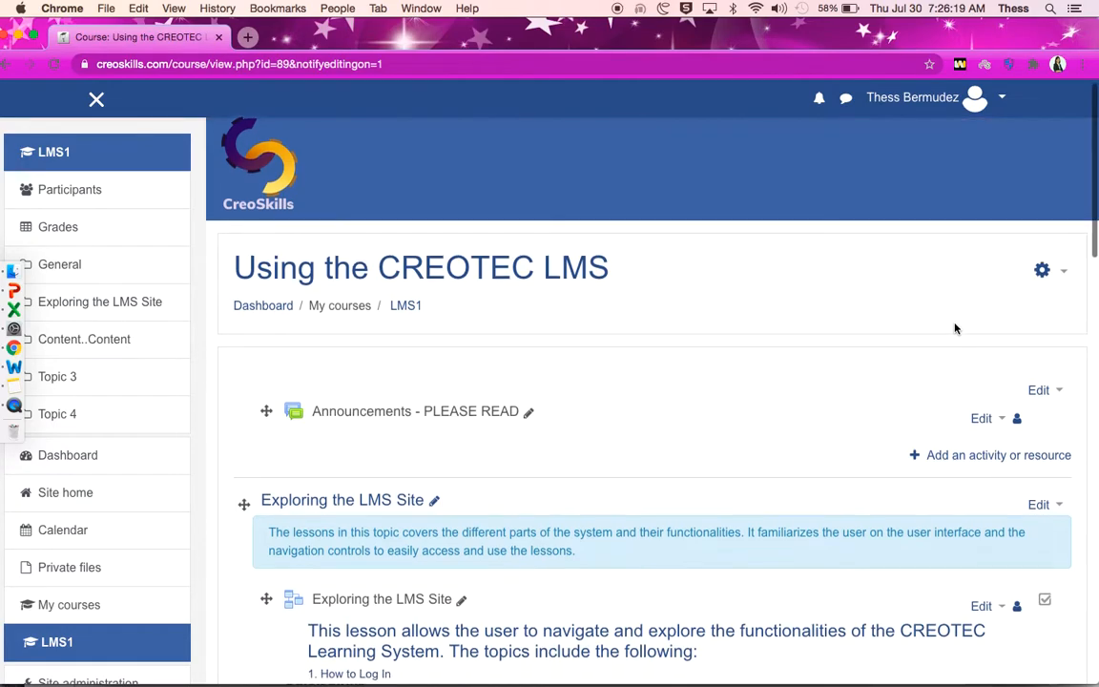
{"action": "scroll", "coordinate": [955, 329], "scroll_direction": "down", "scroll_amount": 10}
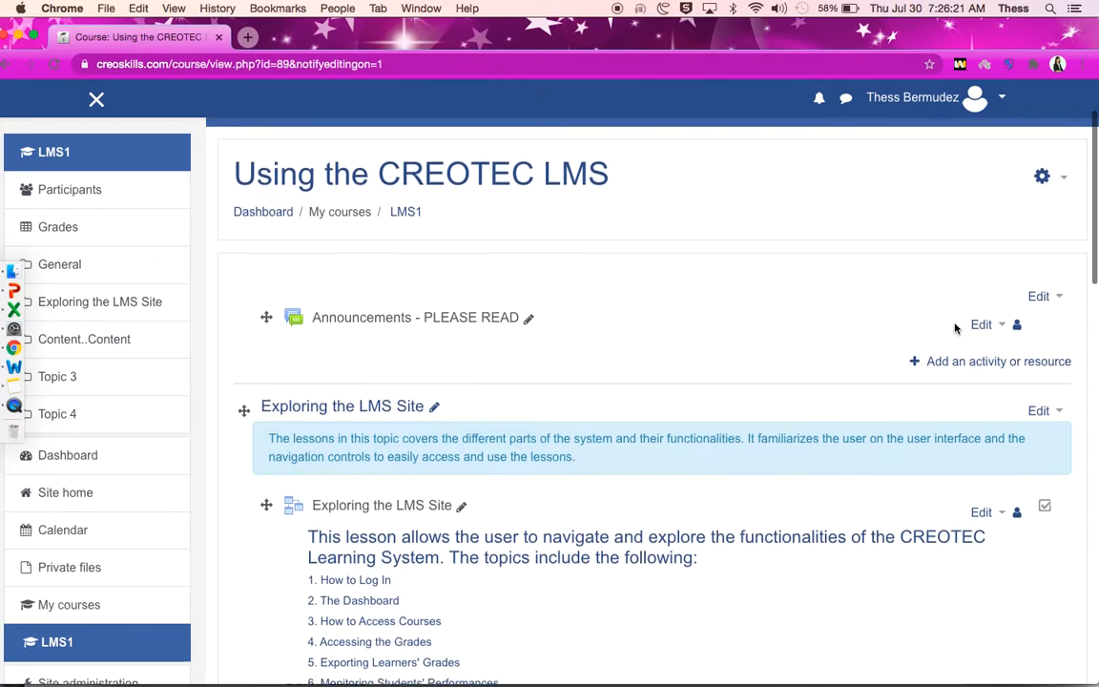
{"action": "scroll", "coordinate": [955, 328], "scroll_direction": "down", "scroll_amount": 10}
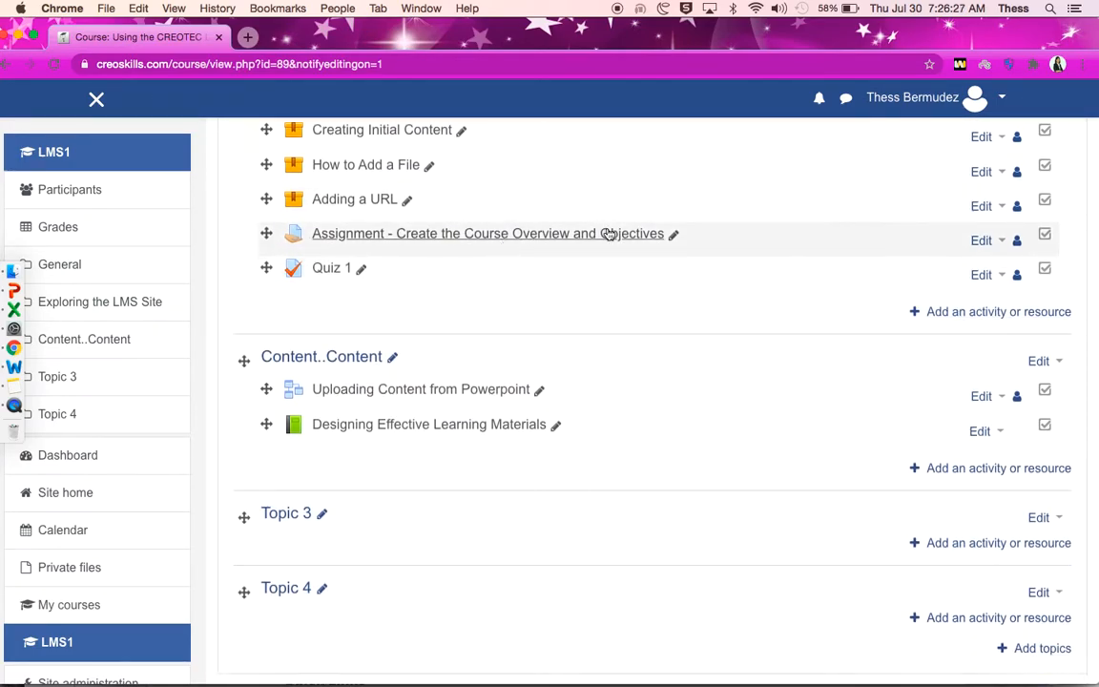
{"action": "left_click", "coordinate": [1003, 275]}
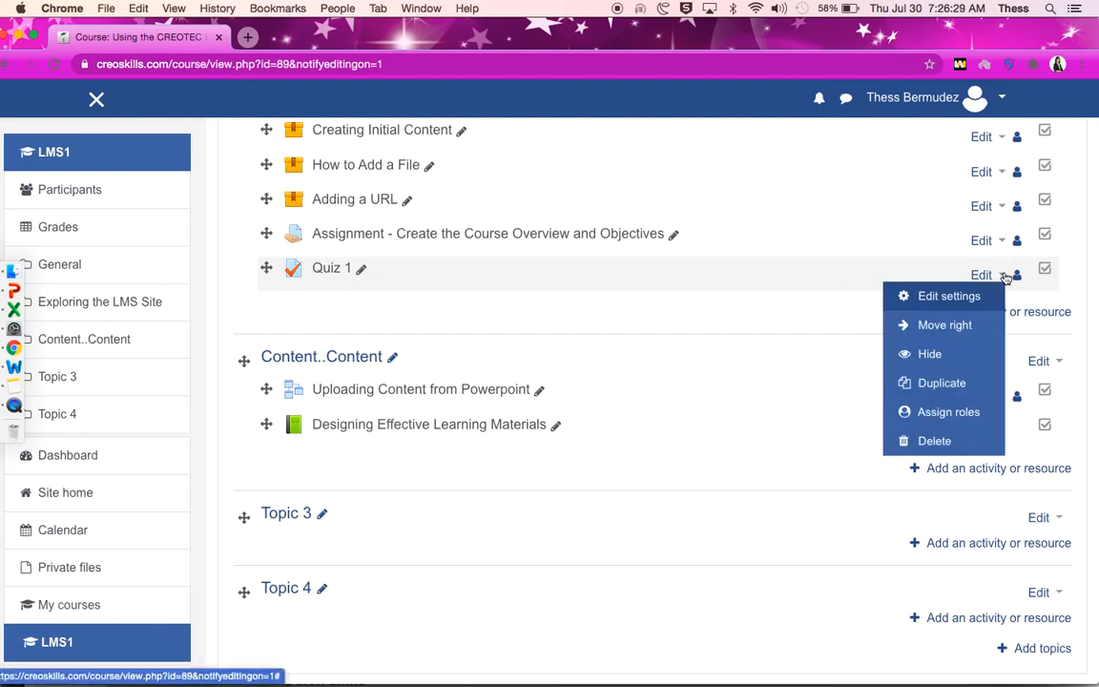
{"action": "left_click", "coordinate": [935, 439]}
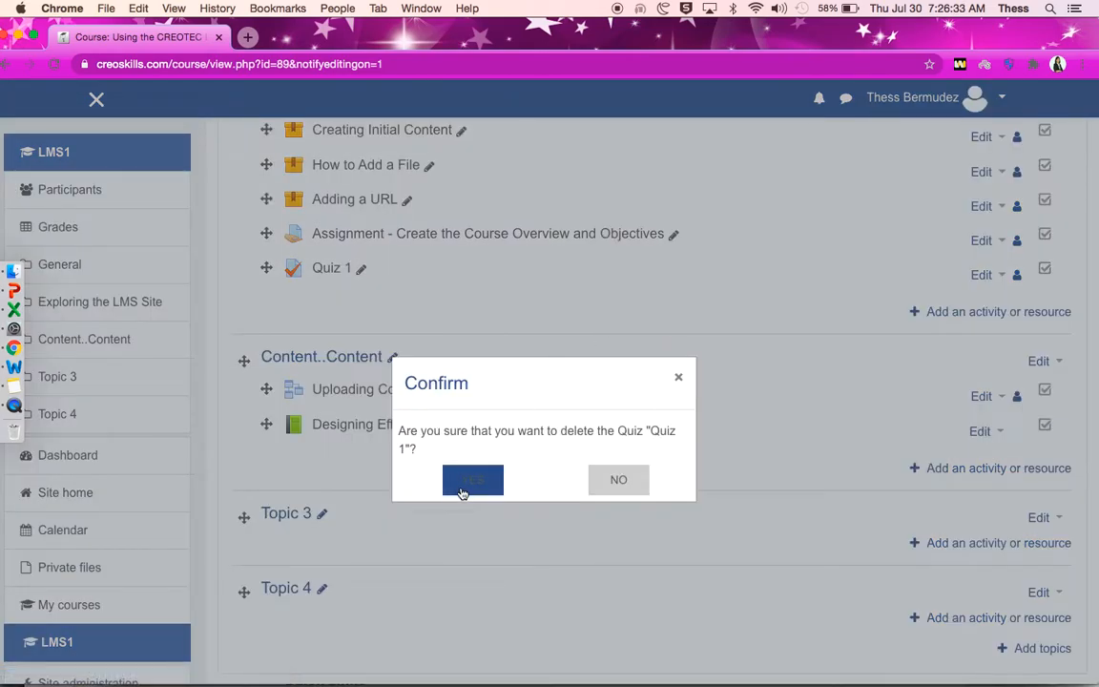
{"action": "left_click", "coordinate": [462, 484]}
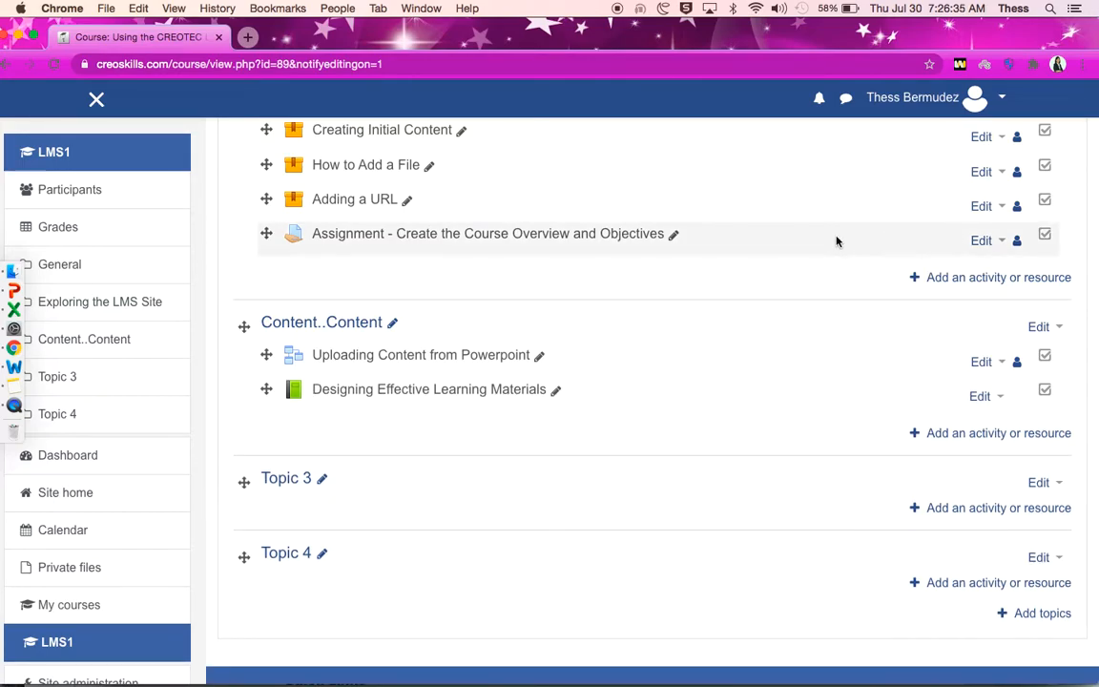
Step: Add a new Quiz activity to the Exploring the LMS Site topic and name it "Exploring the LMS"
{"action": "left_click", "coordinate": [945, 277]}
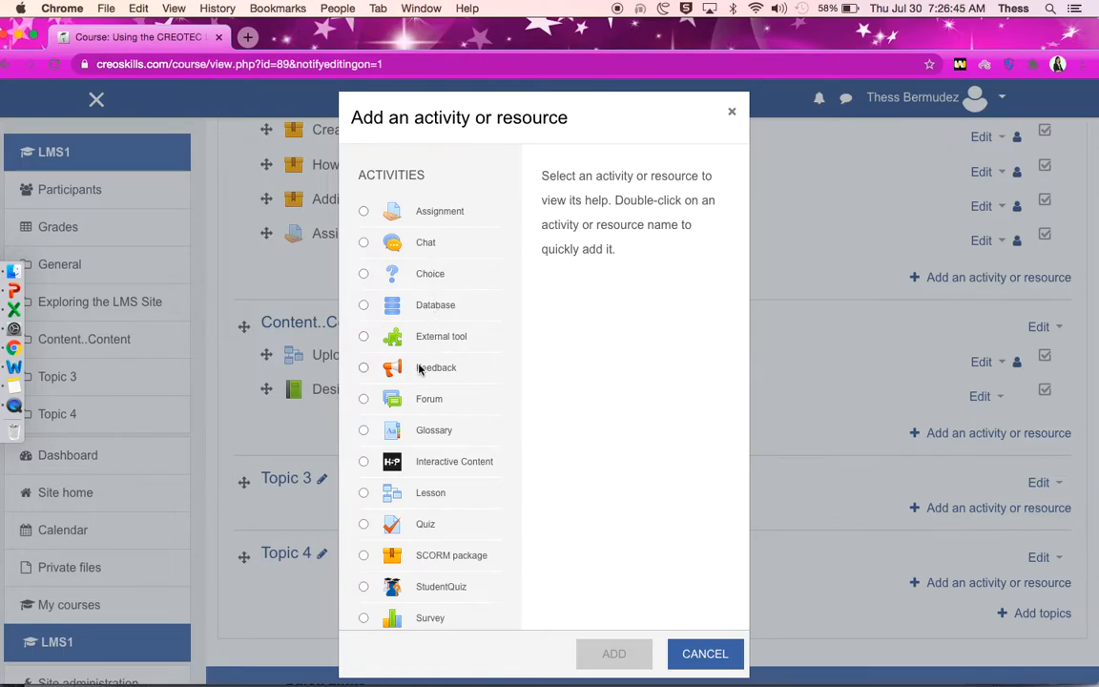
{"action": "left_click", "coordinate": [363, 524]}
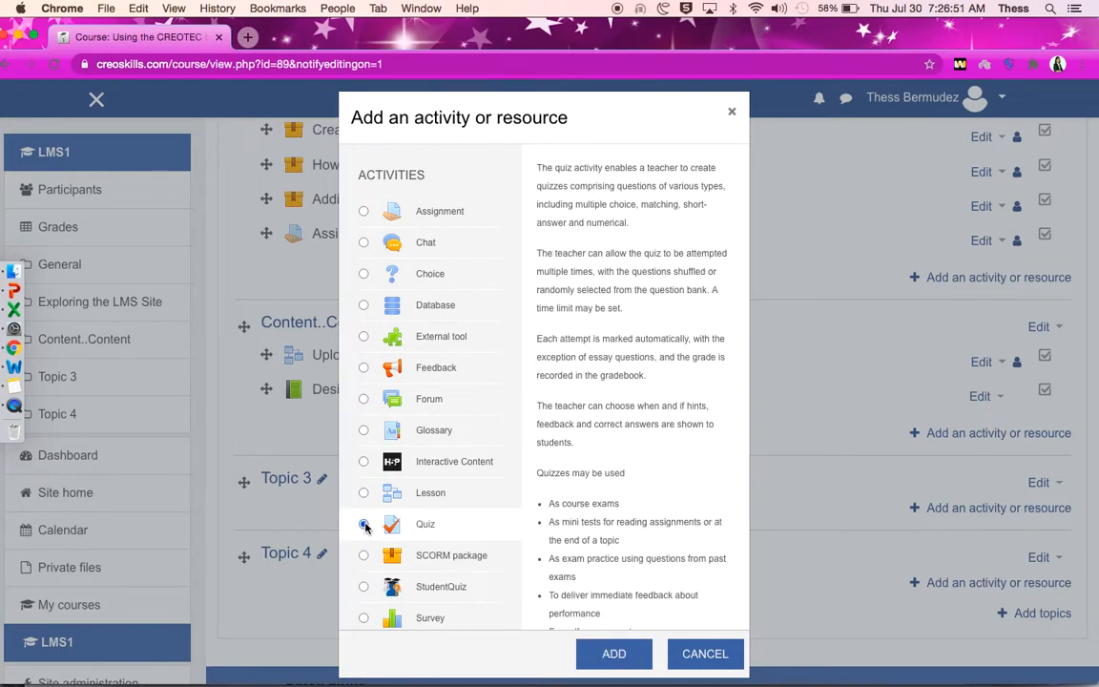
{"action": "left_click", "coordinate": [631, 657]}
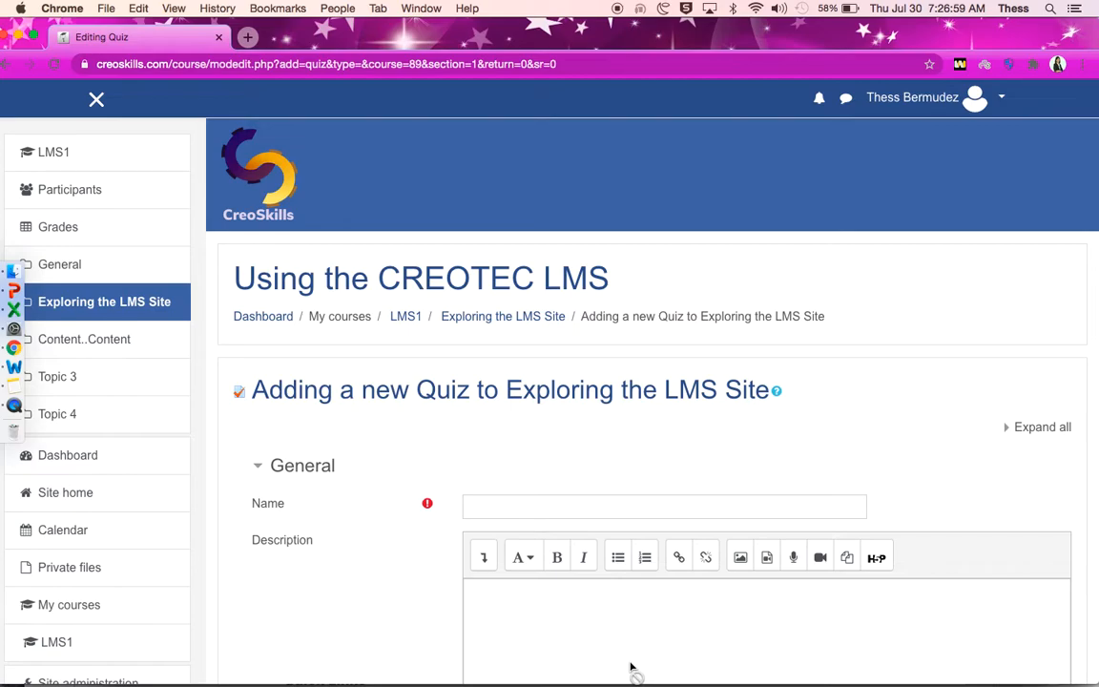
{"action": "scroll", "coordinate": [613, 501], "scroll_direction": "down", "scroll_amount": 3}
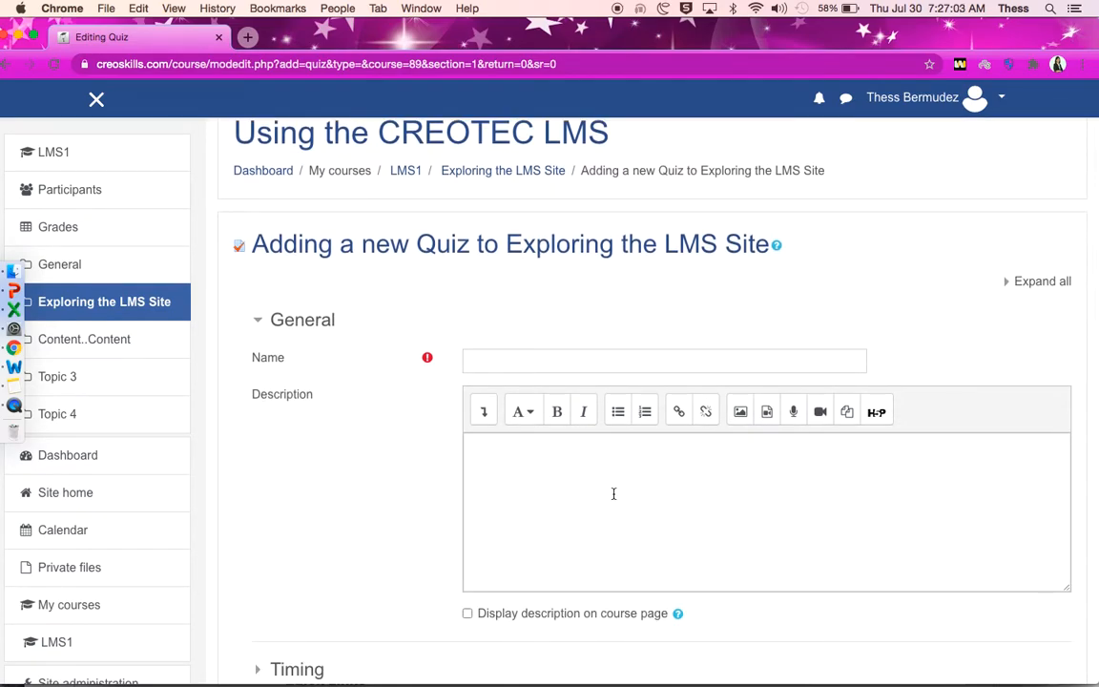
{"action": "left_click", "coordinate": [622, 364]}
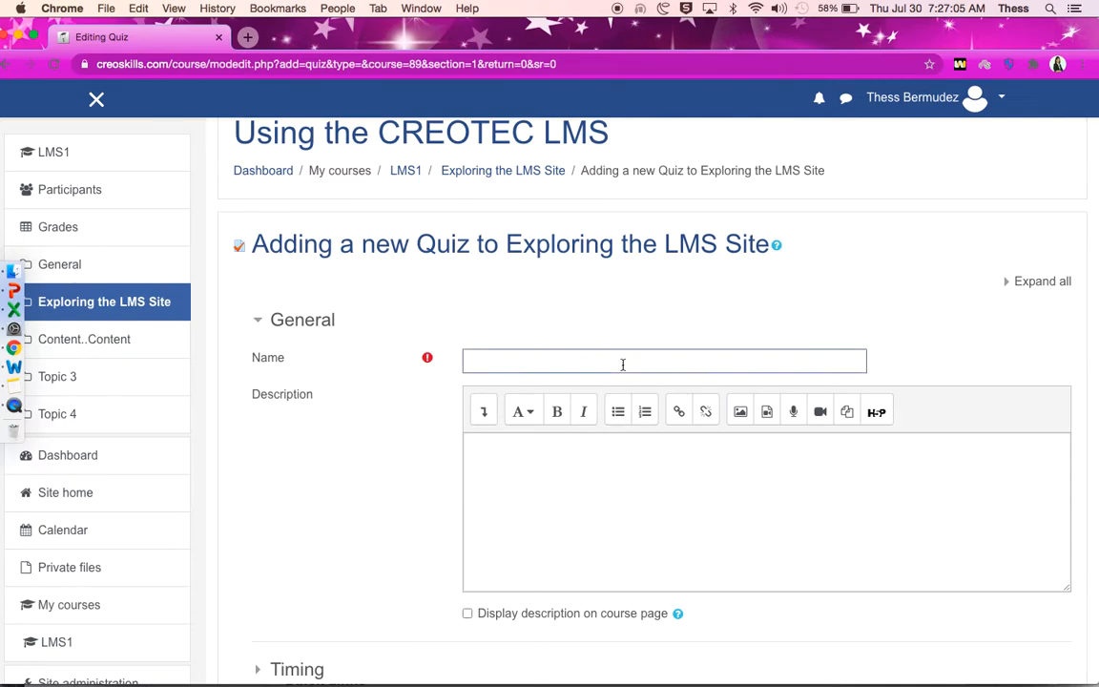
{"action": "type", "text": "Exploring the LMS"}
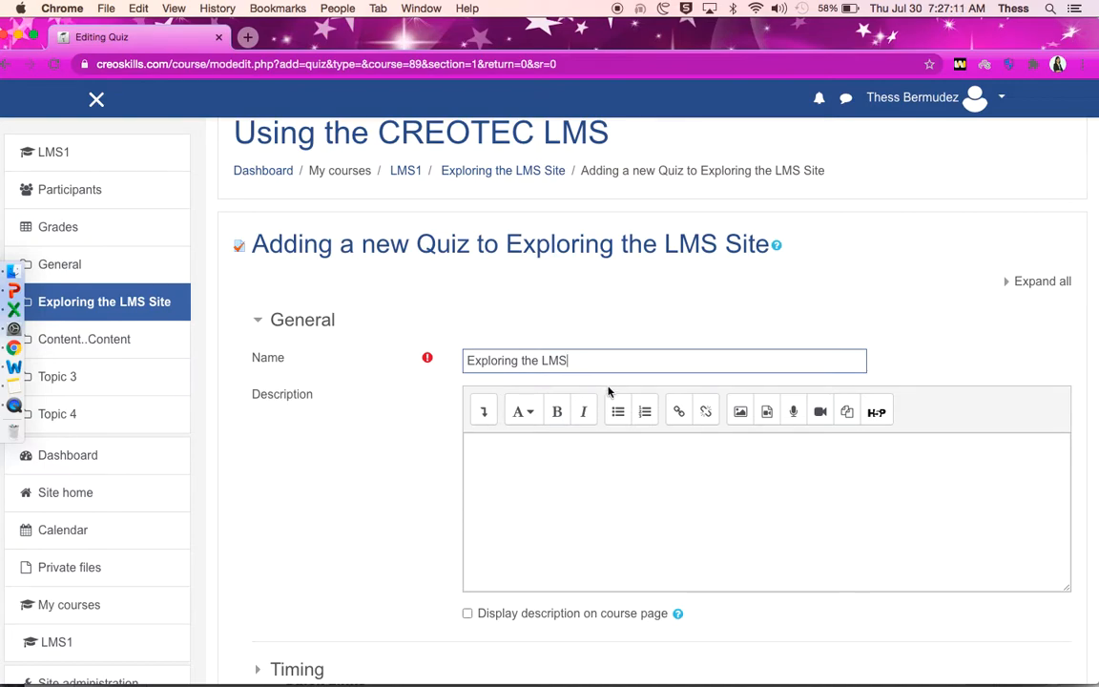
Step: Copy "This quiz tests your familiarity on the basic features of the Creoskills site." from the Word document into the quiz description in Chrome
{"action": "left_click", "coordinate": [562, 476]}
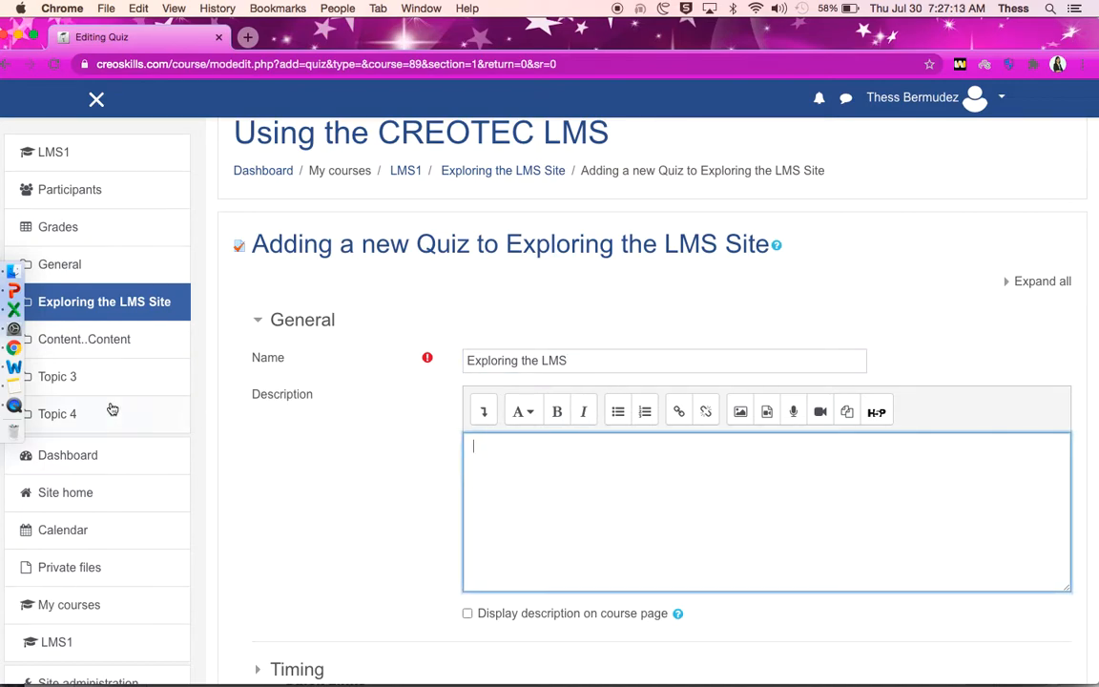
{"action": "left_click", "coordinate": [21, 367]}
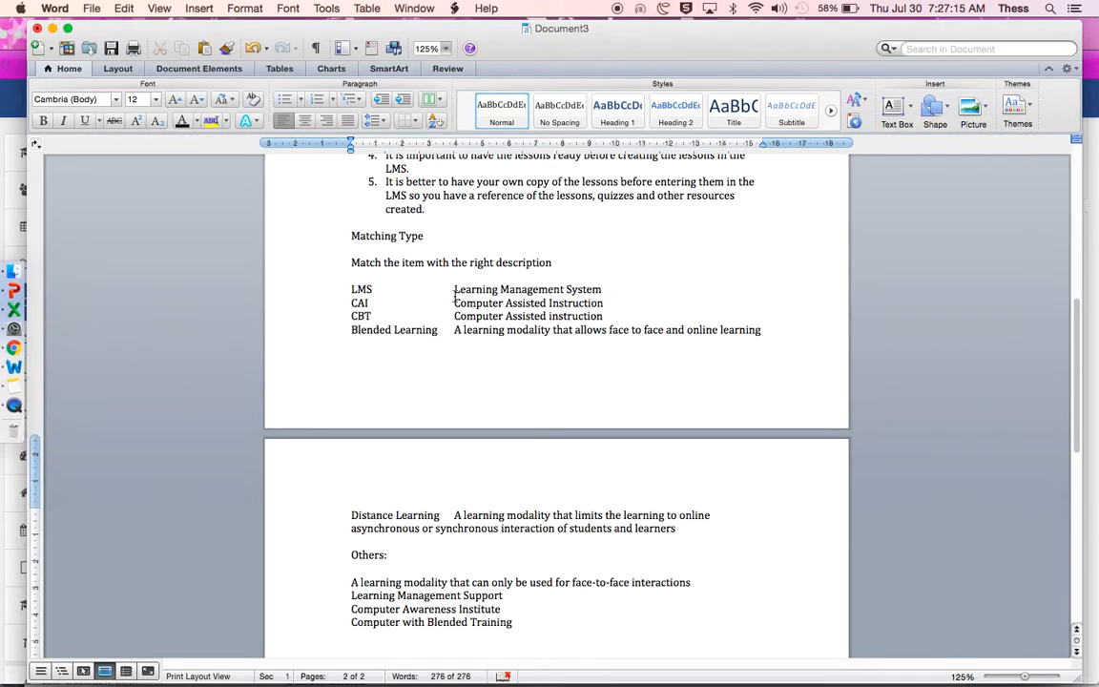
{"action": "scroll", "coordinate": [454, 291], "scroll_direction": "up", "scroll_amount": 10}
{"action": "left_click_drag", "start_coordinate": [352, 283], "coordinate": [768, 283]}
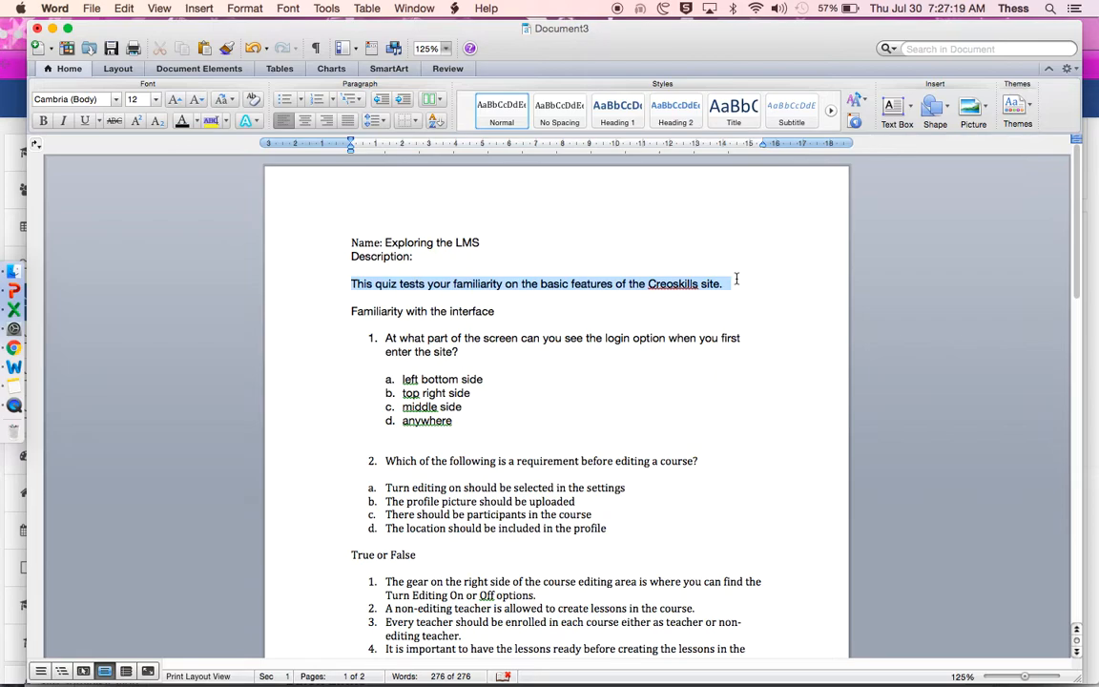
{"action": "key", "text": "super+c"}
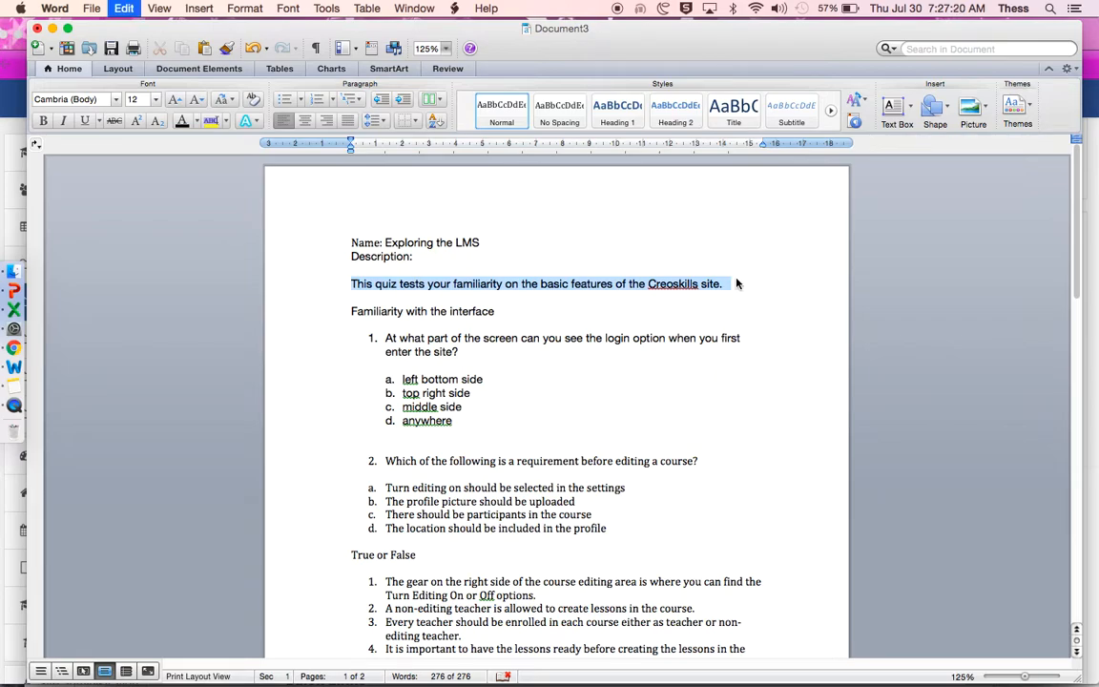
{"action": "left_click", "coordinate": [19, 349]}
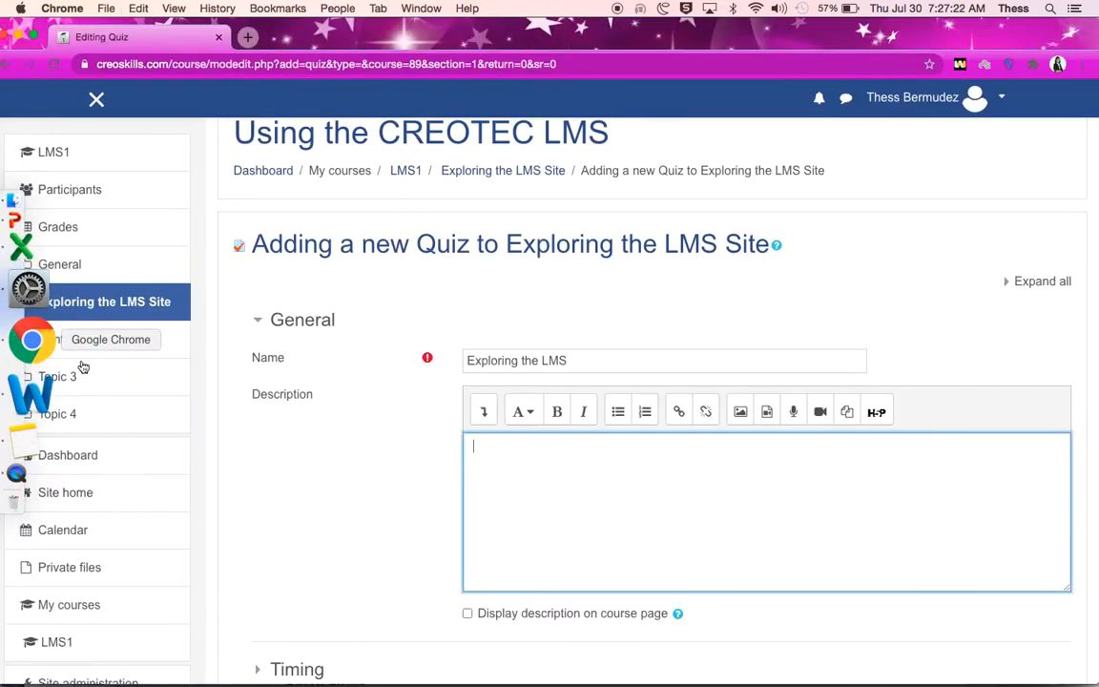
{"action": "key", "text": "super+v"}
Step: Format the whole quiz description sentence as Heading (small)
{"action": "left_click", "coordinate": [473, 447]}
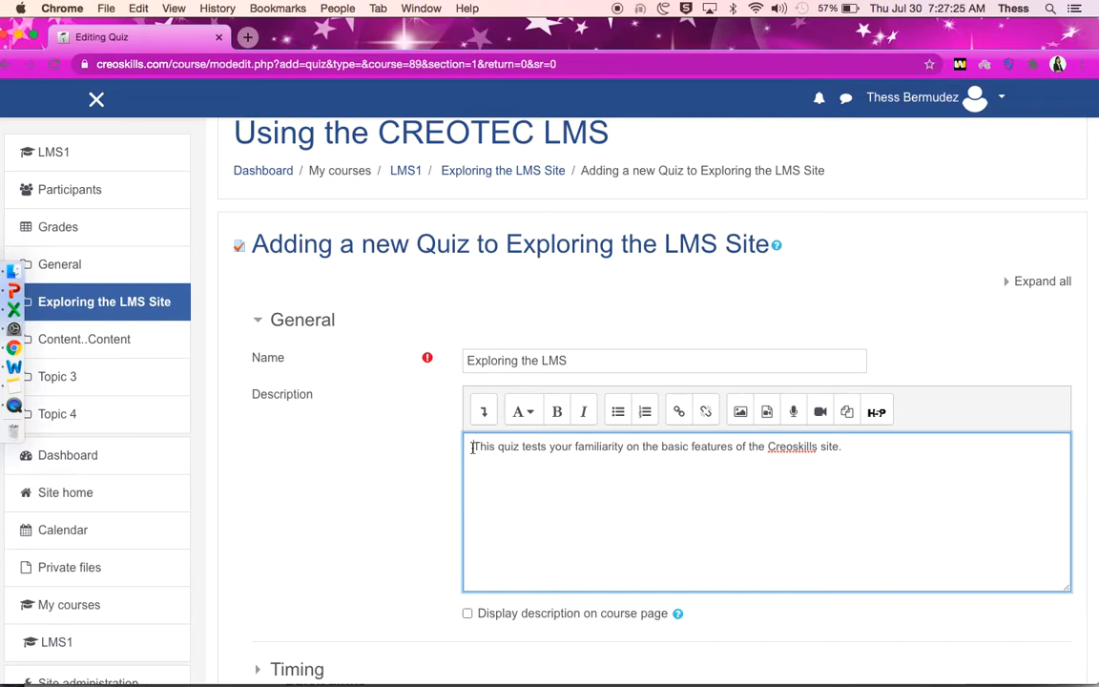
{"action": "left_click", "coordinate": [863, 454], "text": "shift"}
{"action": "left_click", "coordinate": [523, 411]}
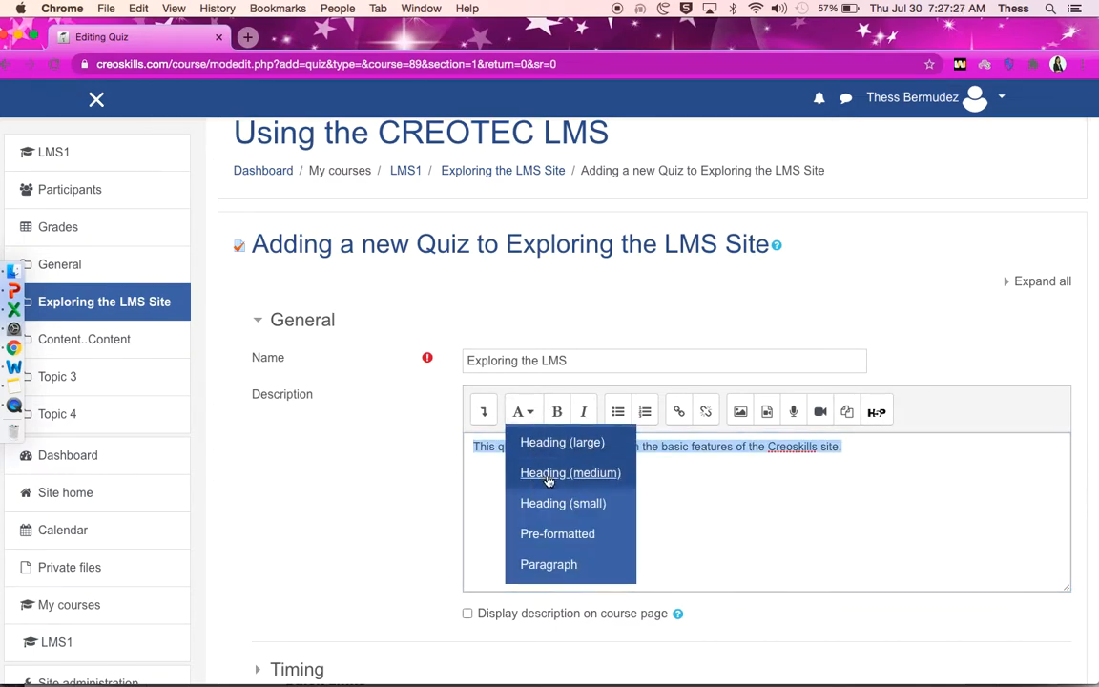
{"action": "left_click", "coordinate": [561, 501]}
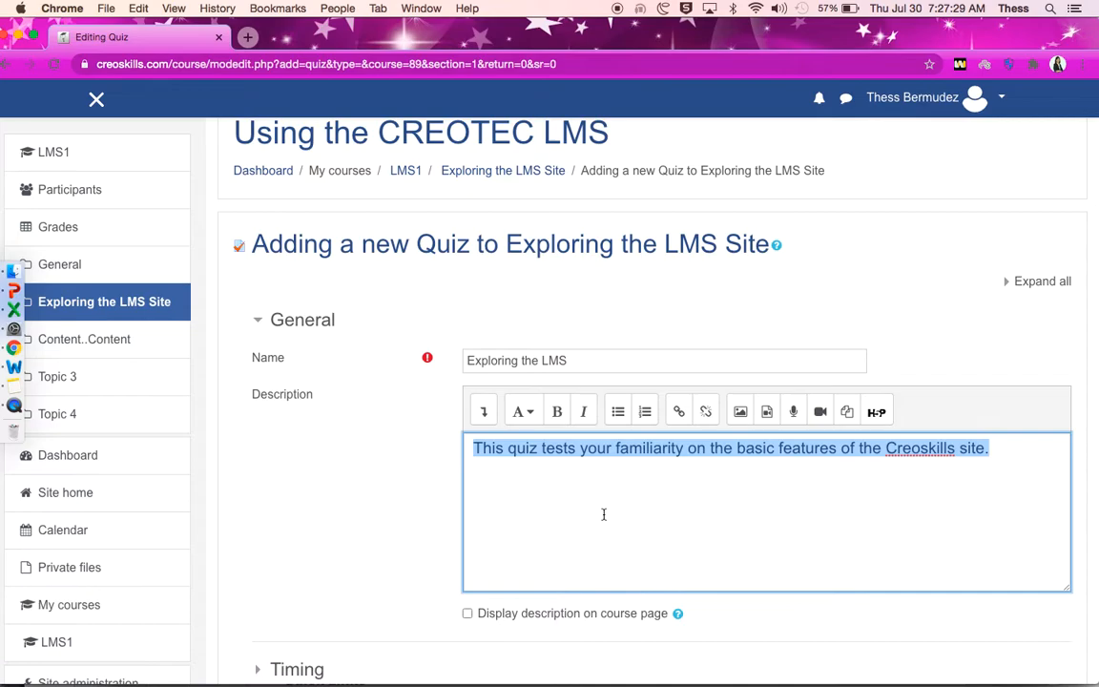
Step: Enable the quiz's opening date in the Timing settings and set it to 4 August
{"action": "scroll", "coordinate": [603, 514], "scroll_direction": "down", "scroll_amount": 5}
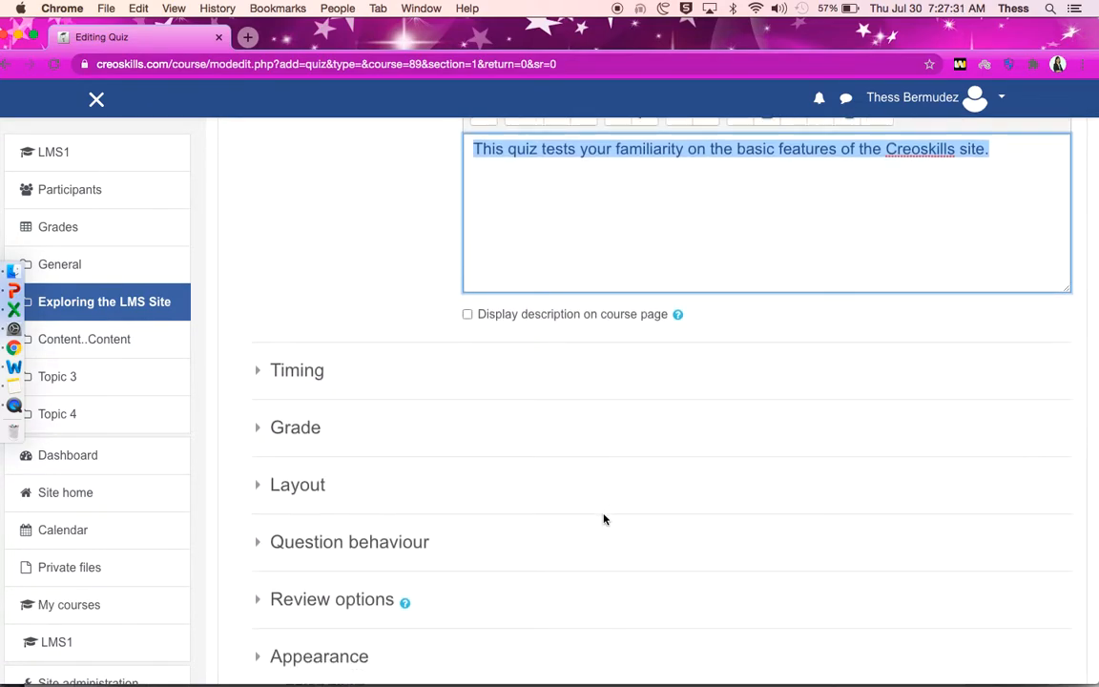
{"action": "left_click", "coordinate": [299, 372]}
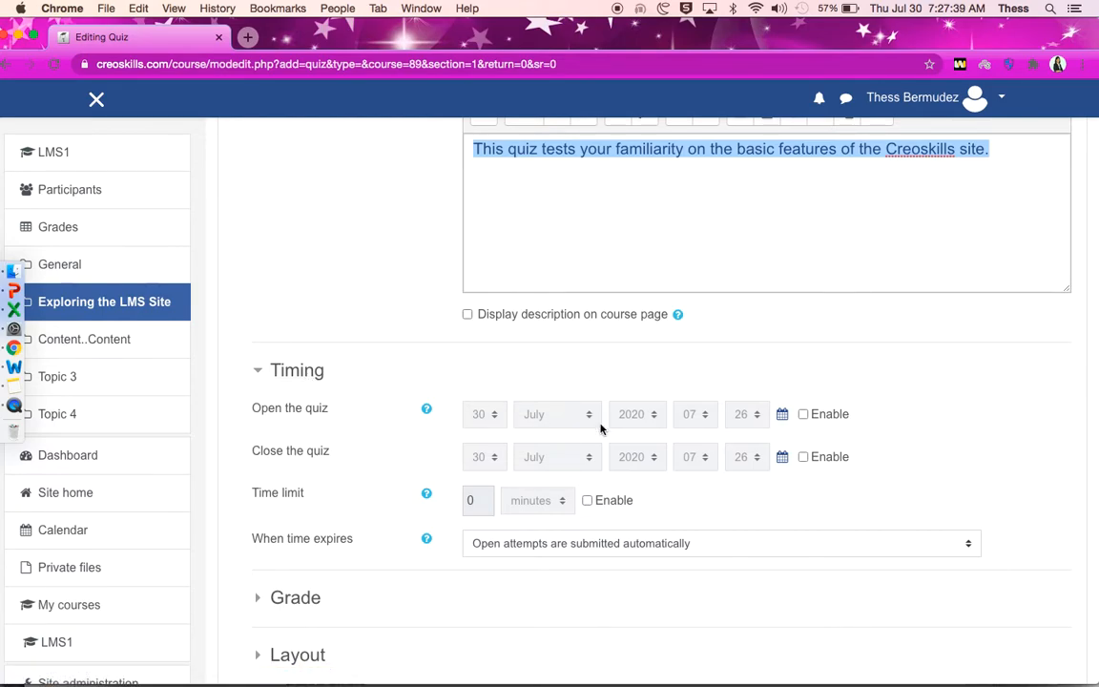
{"action": "left_click", "coordinate": [804, 415]}
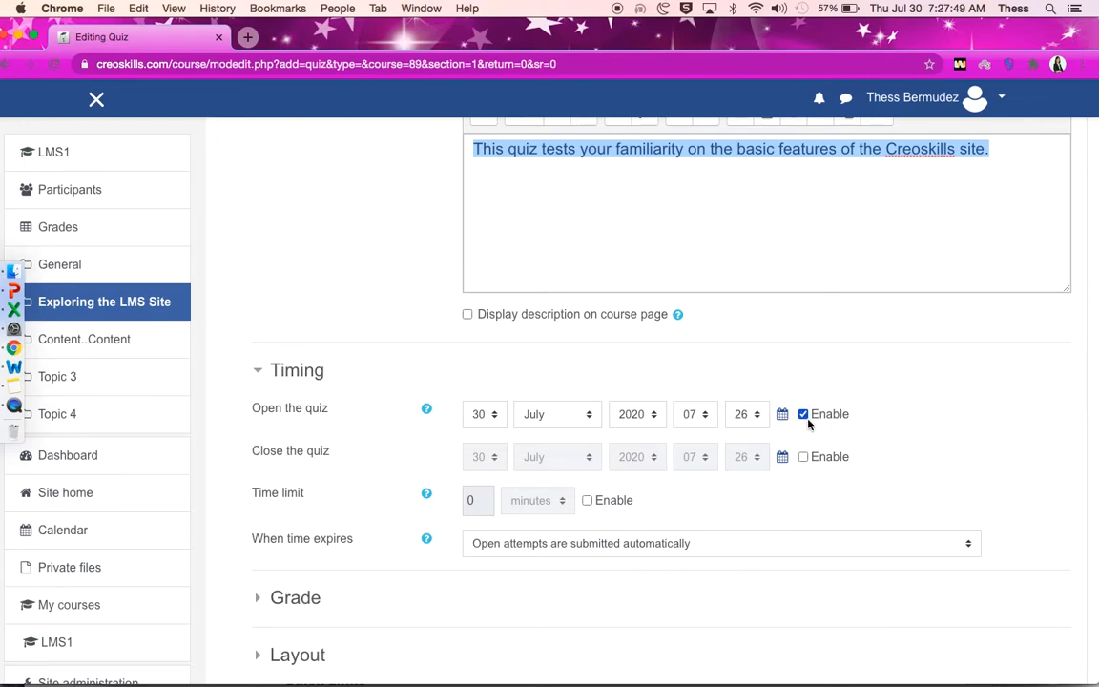
{"action": "left_click", "coordinate": [587, 419]}
{"action": "left_click", "coordinate": [564, 432]}
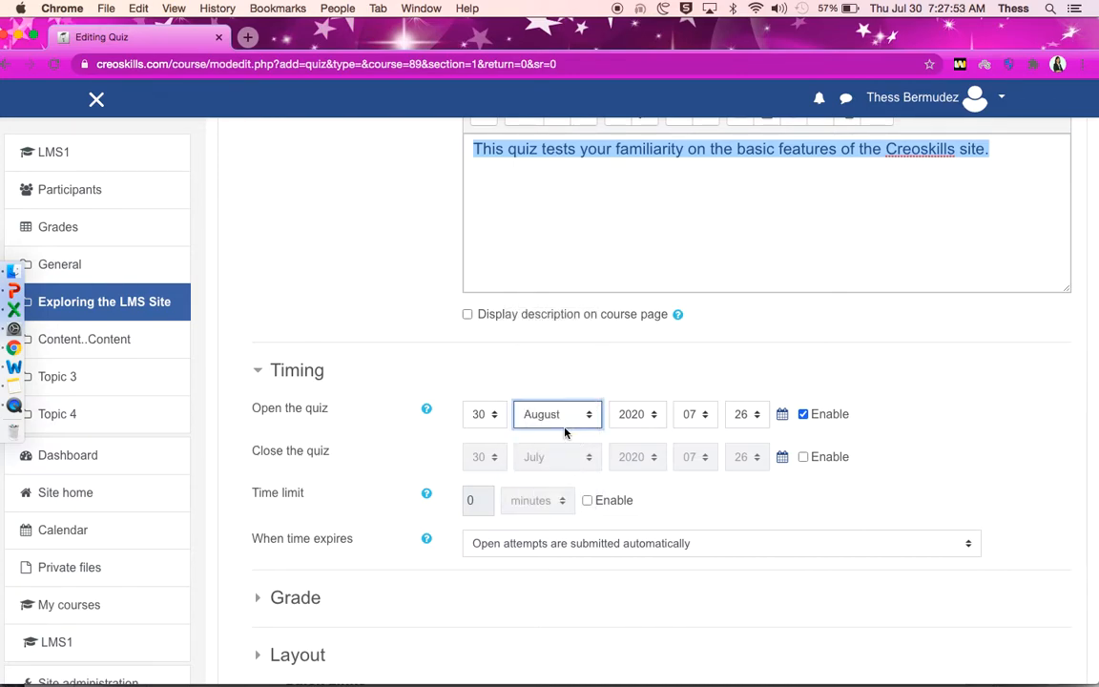
{"action": "left_click", "coordinate": [490, 416]}
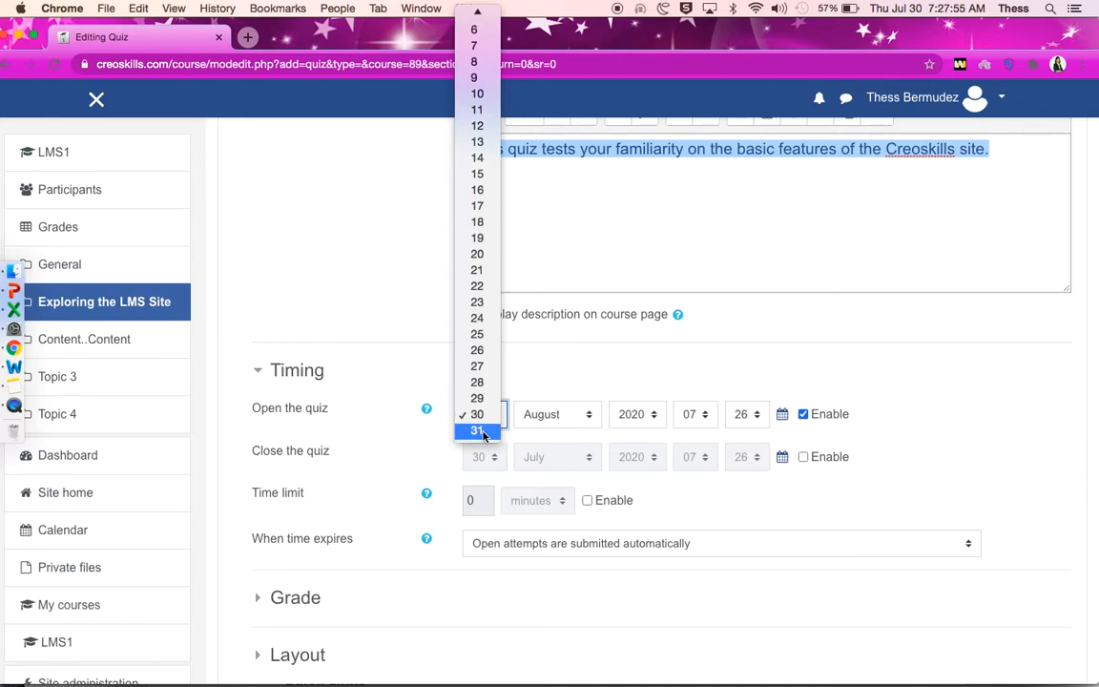
{"action": "scroll", "coordinate": [482, 122], "scroll_direction": "up", "scroll_amount": 3}
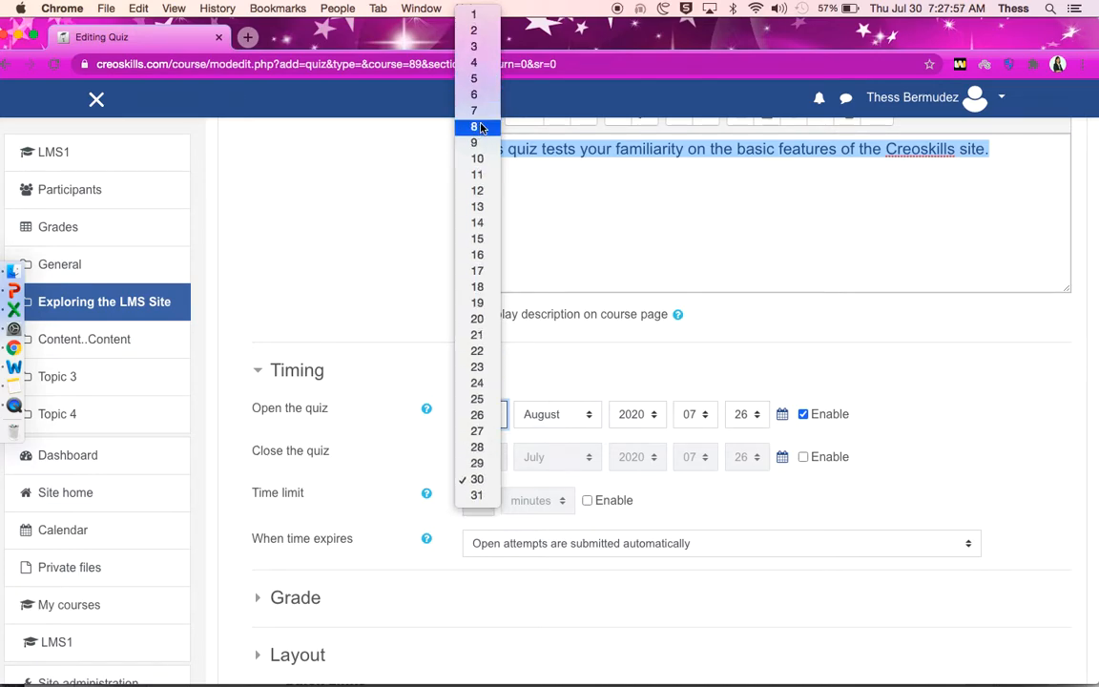
{"action": "left_click", "coordinate": [478, 71]}
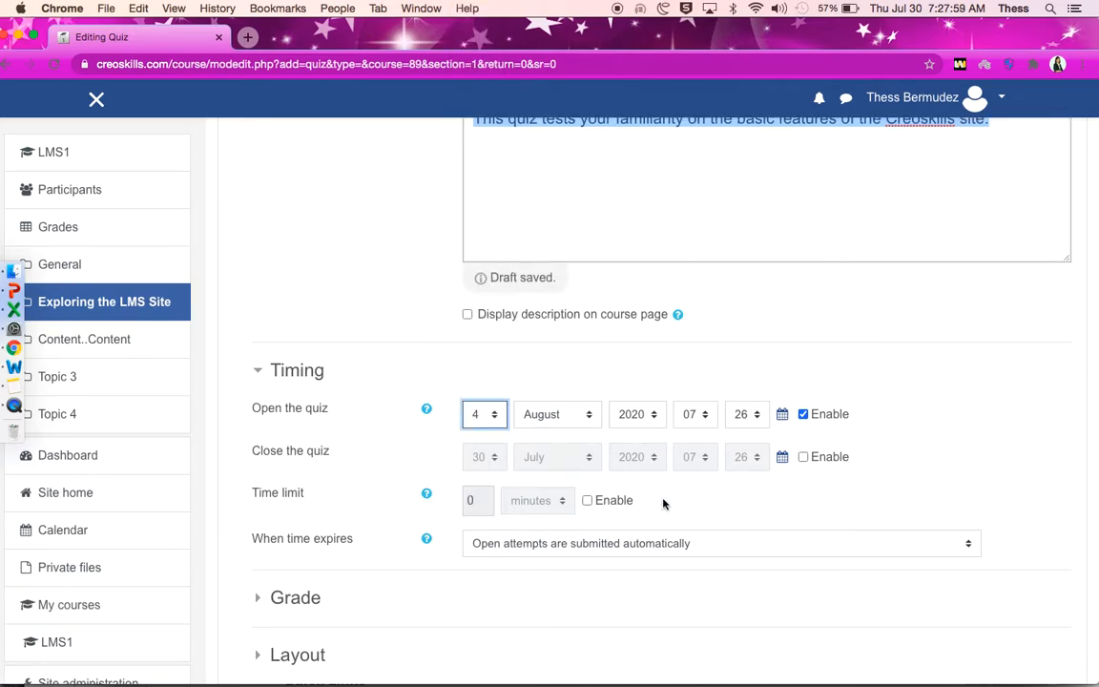
Step: Enable the quiz's closing date in the Timing settings and set it to 5 August
{"action": "scroll", "coordinate": [676, 546], "scroll_direction": "down", "scroll_amount": 1}
{"action": "scroll", "coordinate": [676, 545], "scroll_direction": "down", "scroll_amount": 1}
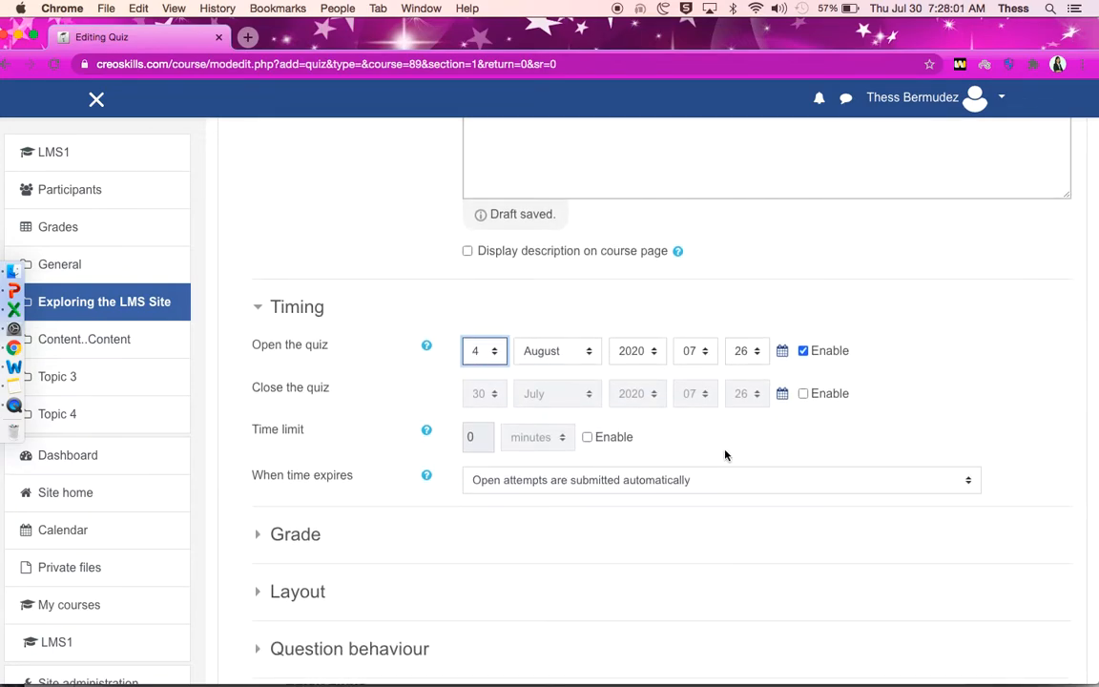
{"action": "left_click", "coordinate": [803, 393]}
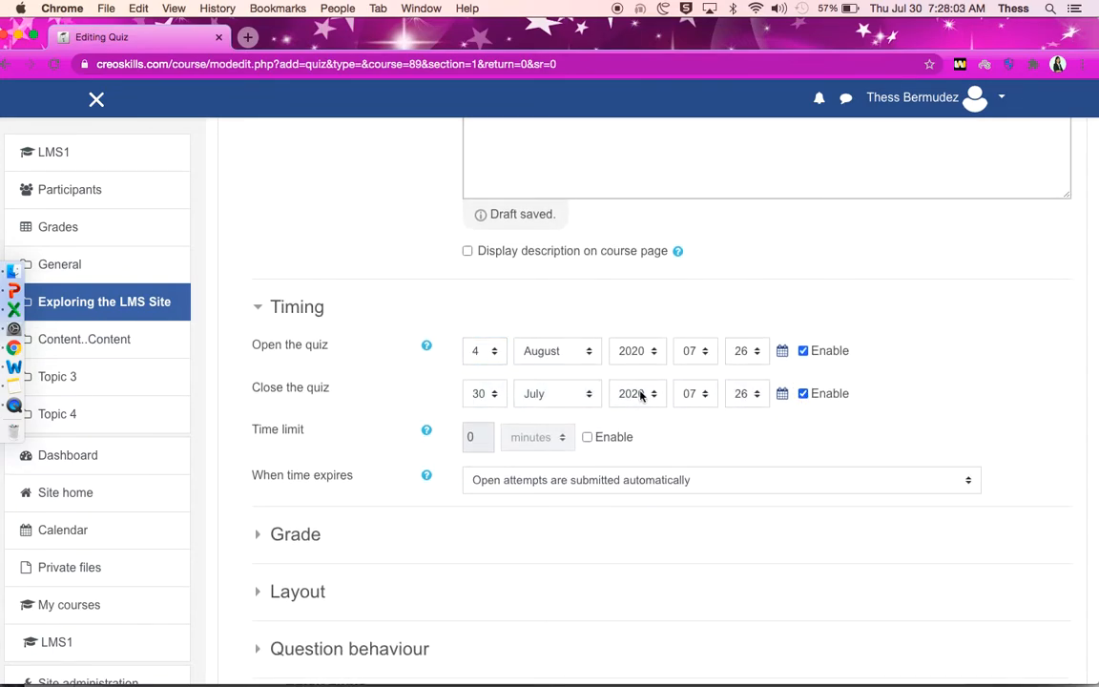
{"action": "left_click", "coordinate": [588, 394]}
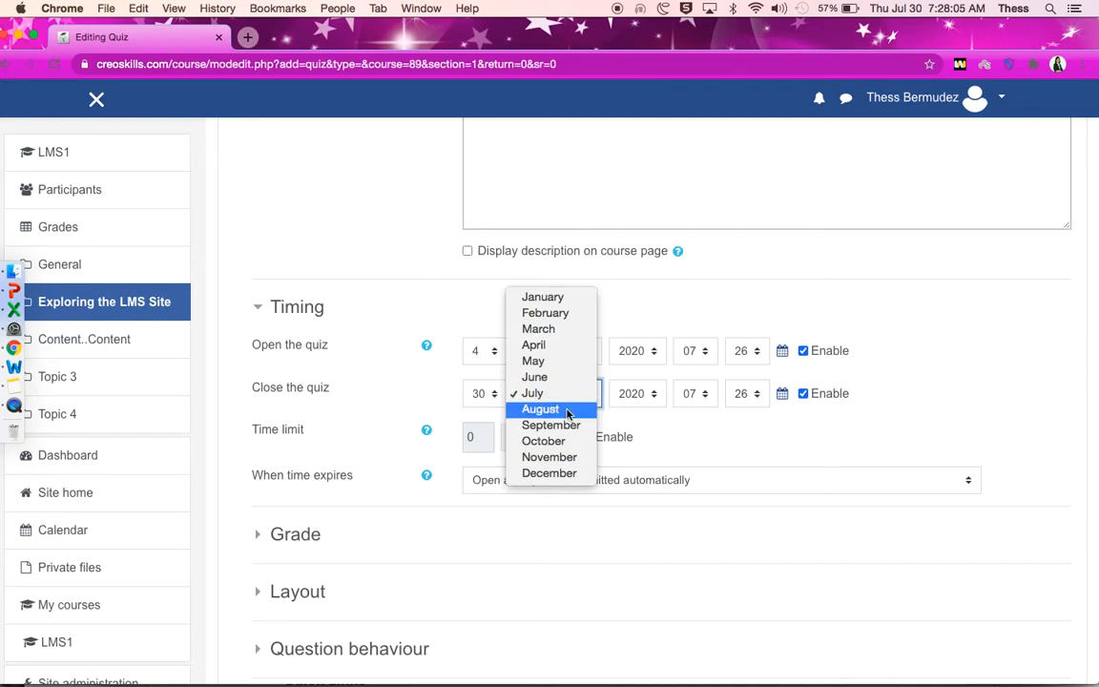
{"action": "left_click", "coordinate": [569, 410]}
{"action": "left_click", "coordinate": [493, 399]}
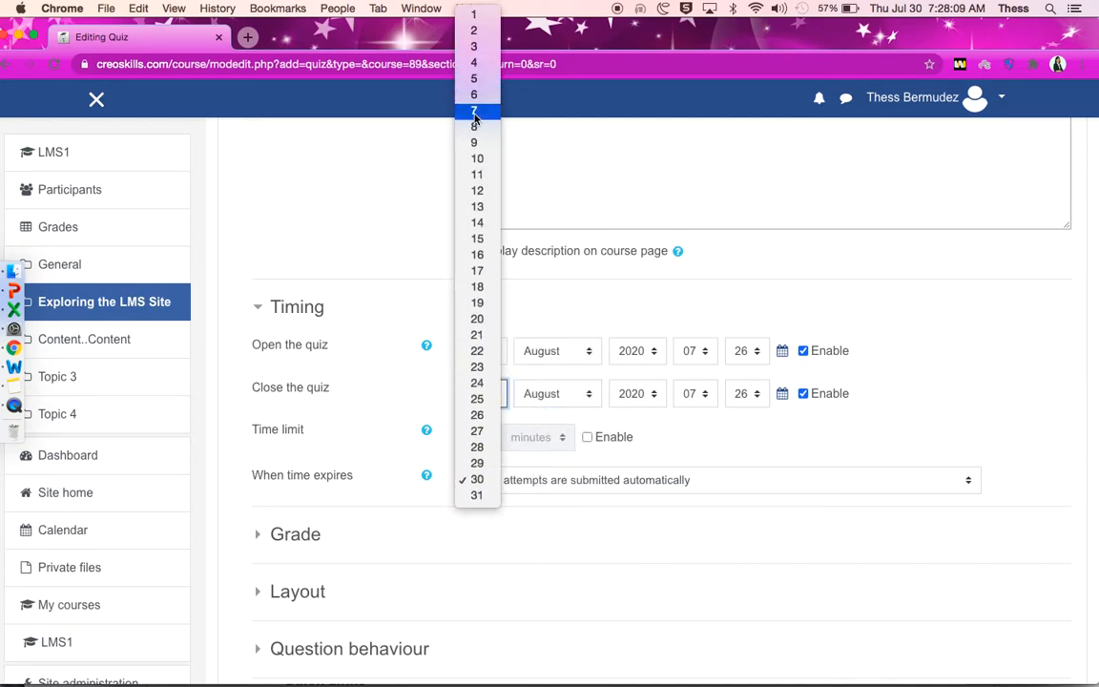
{"action": "key", "text": "Escape"}
{"action": "key", "text": "5"}
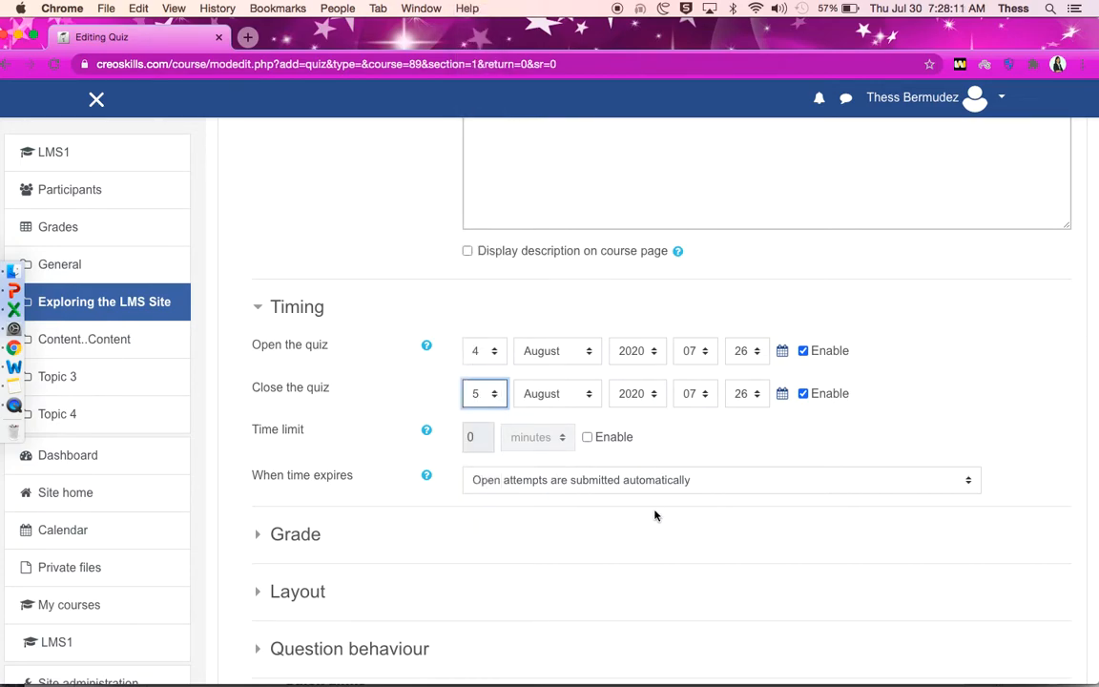
Step: Choose "Open attempts are submitted automatically" as the behaviour when the quiz time expires
{"action": "scroll", "coordinate": [611, 505], "scroll_direction": "down", "scroll_amount": 2}
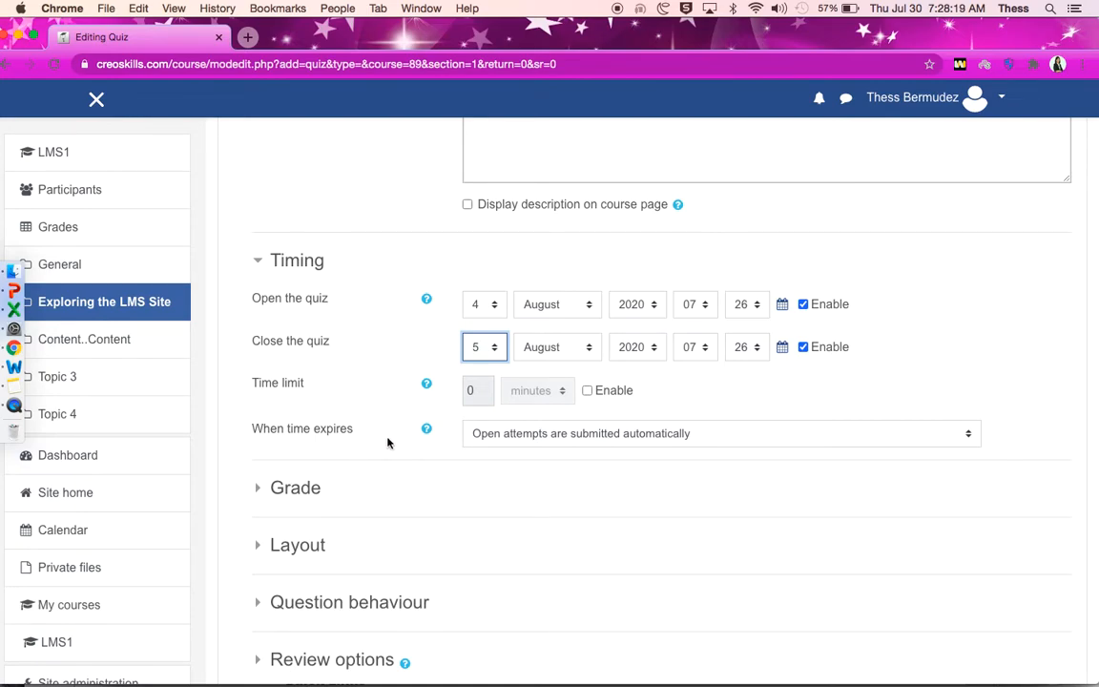
{"action": "left_click", "coordinate": [551, 441]}
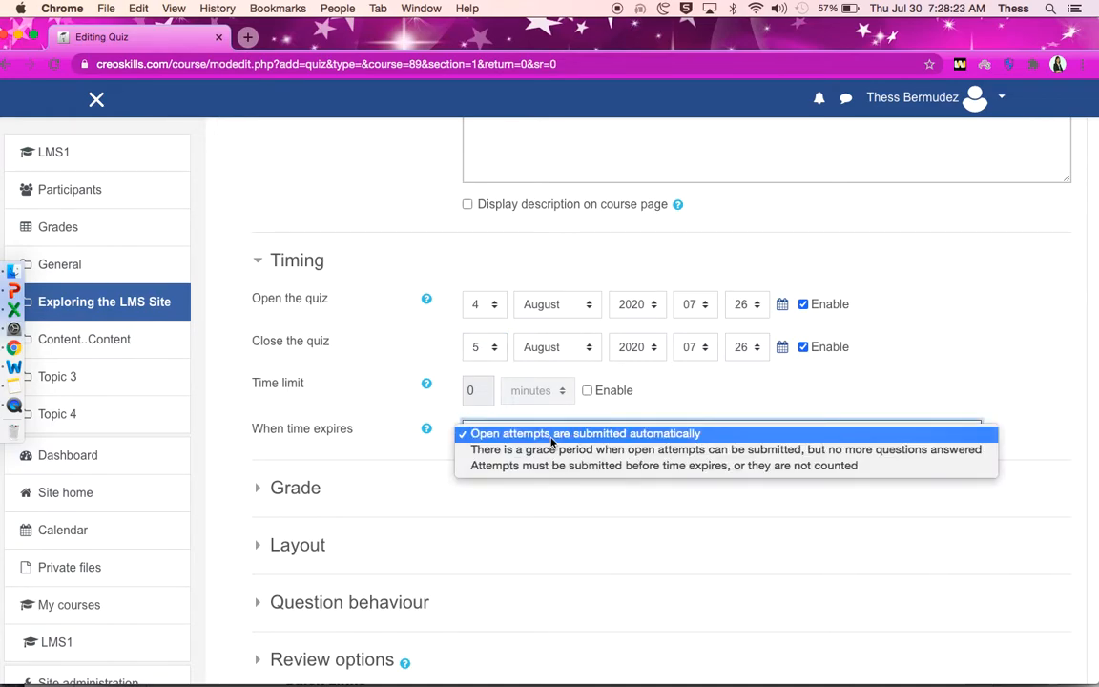
{"action": "left_click", "coordinate": [551, 439]}
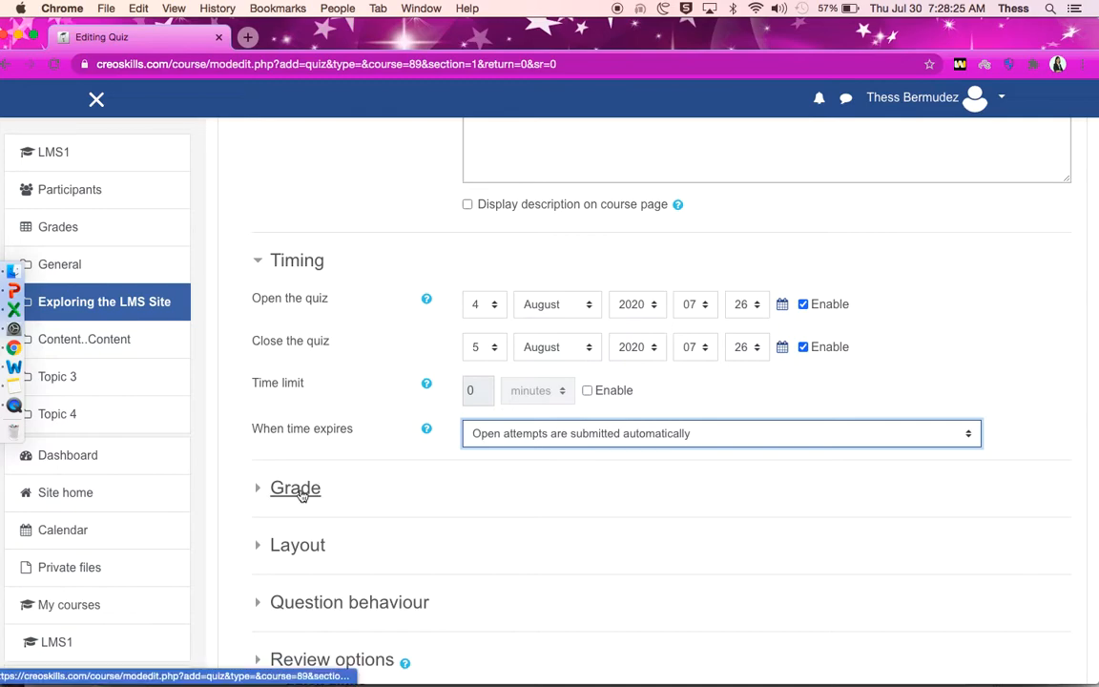
Step: In the Grade settings, leave the grade category Uncategorised and limit the attempts allowed to 1
{"action": "left_click", "coordinate": [298, 490]}
{"action": "scroll", "coordinate": [299, 491], "scroll_direction": "down", "scroll_amount": 4}
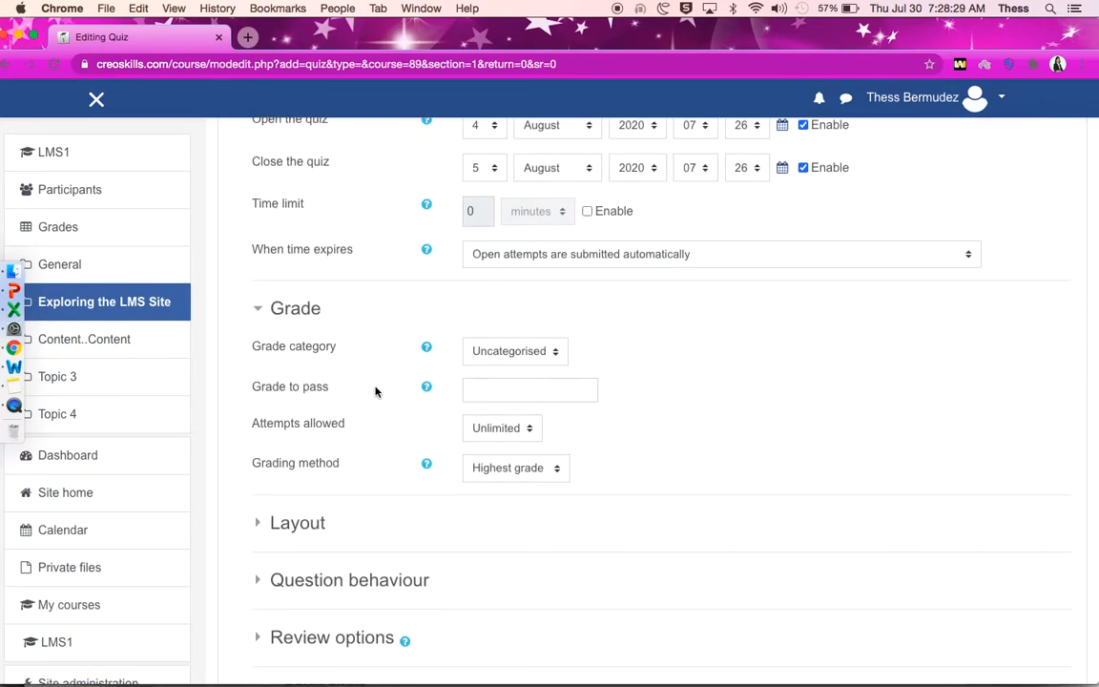
{"action": "left_click", "coordinate": [555, 351]}
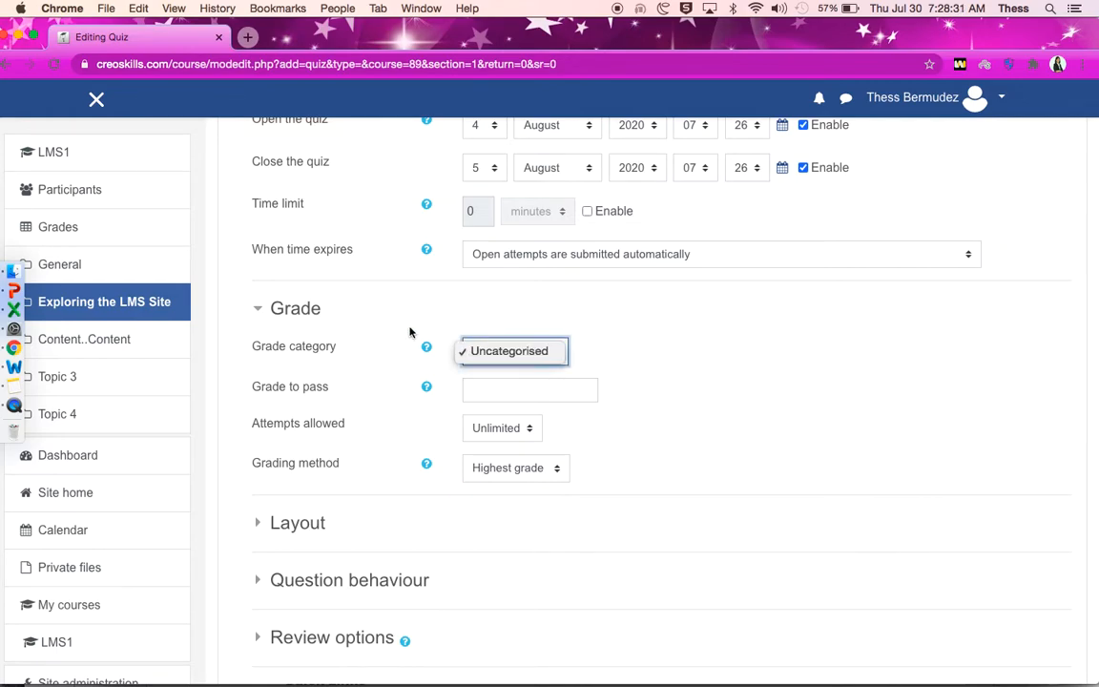
{"action": "left_click", "coordinate": [444, 322]}
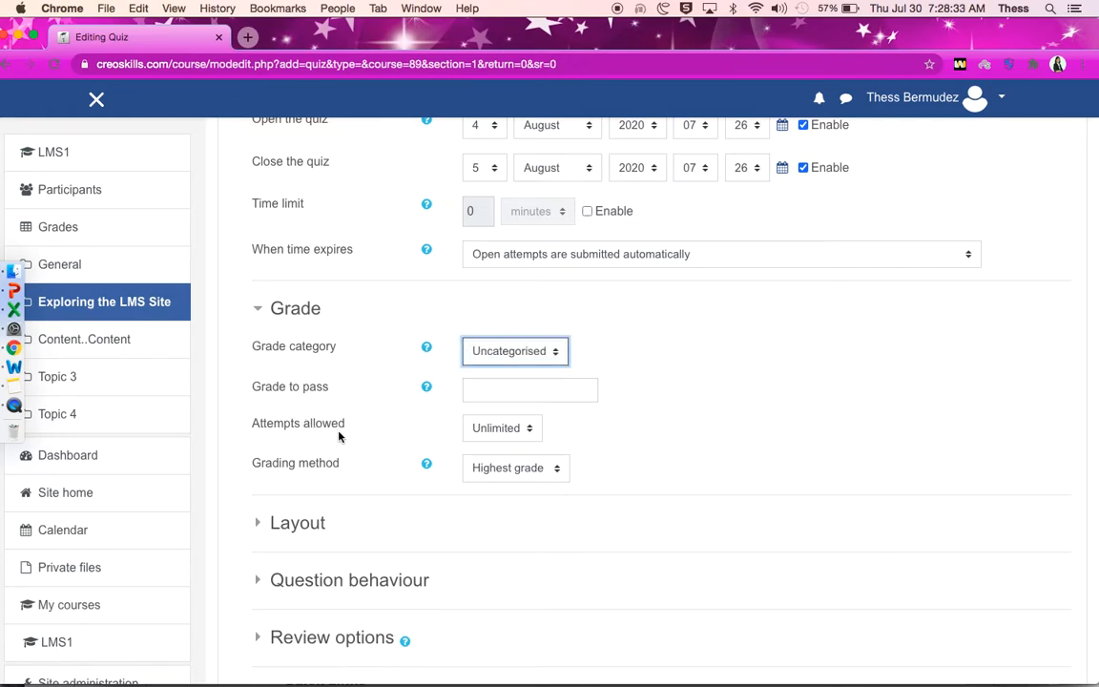
{"action": "left_click", "coordinate": [526, 429]}
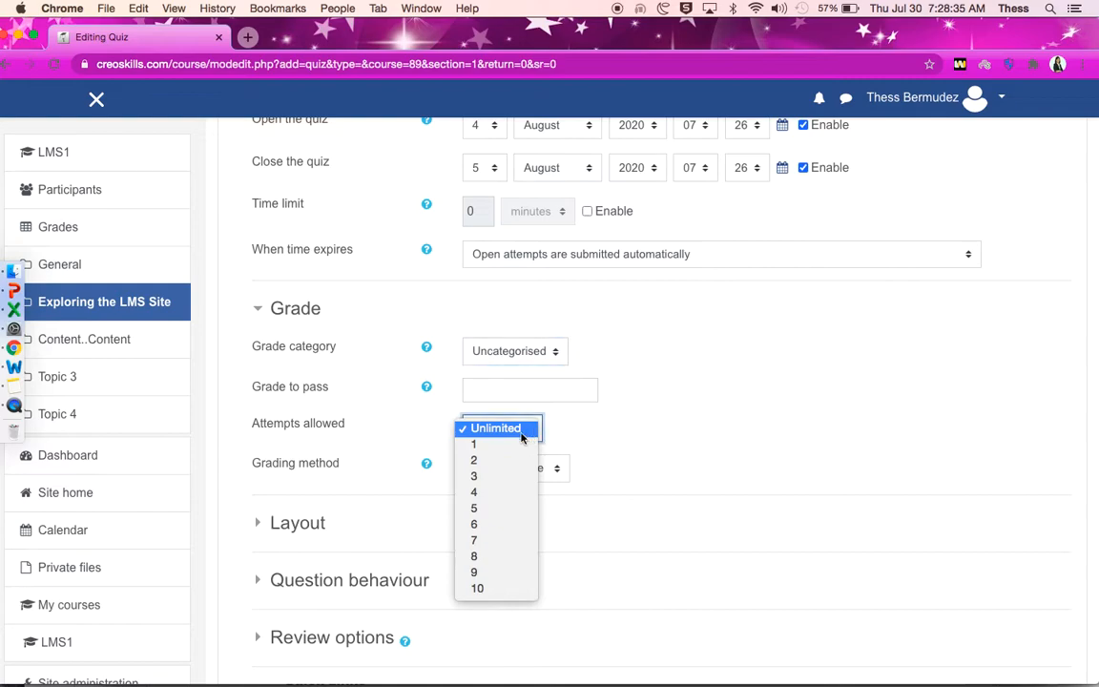
{"action": "left_click", "coordinate": [488, 445]}
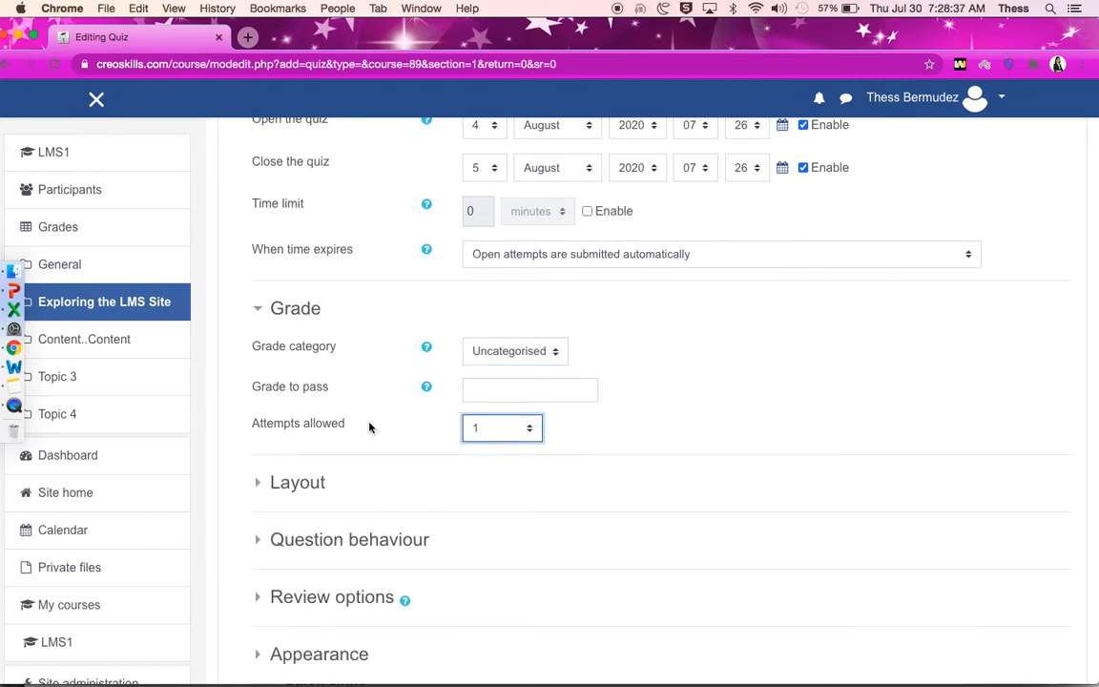
Step: In the Layout settings, choose to start a new page for every question
{"action": "scroll", "coordinate": [362, 474], "scroll_direction": "down", "scroll_amount": 2}
{"action": "left_click", "coordinate": [309, 387]}
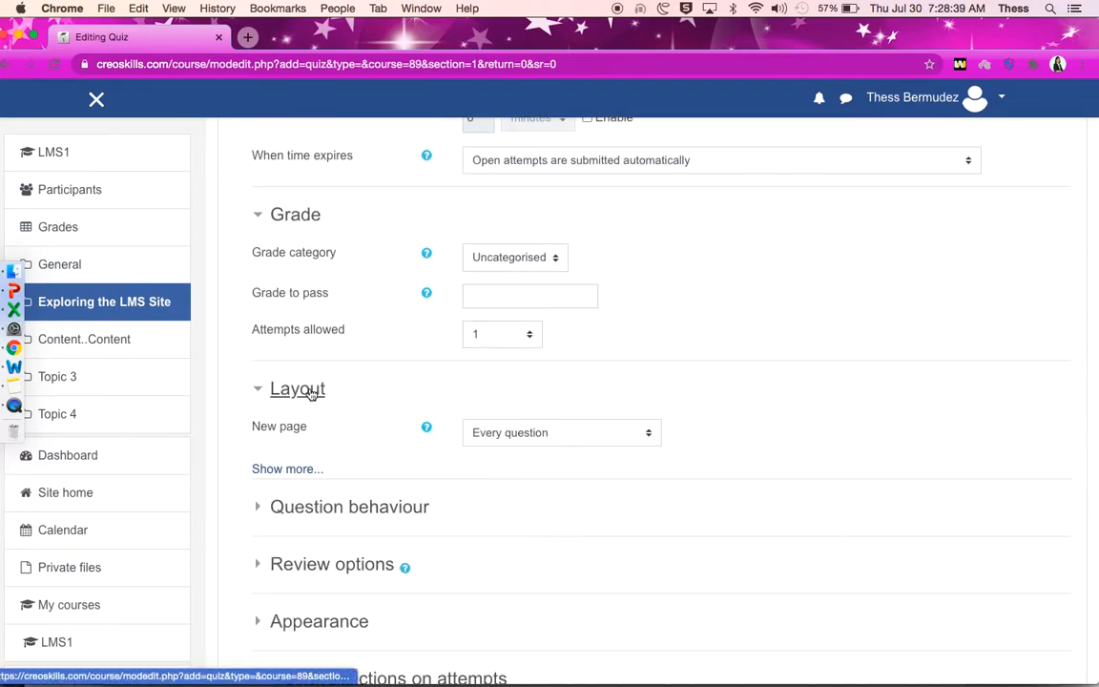
{"action": "left_click", "coordinate": [589, 437]}
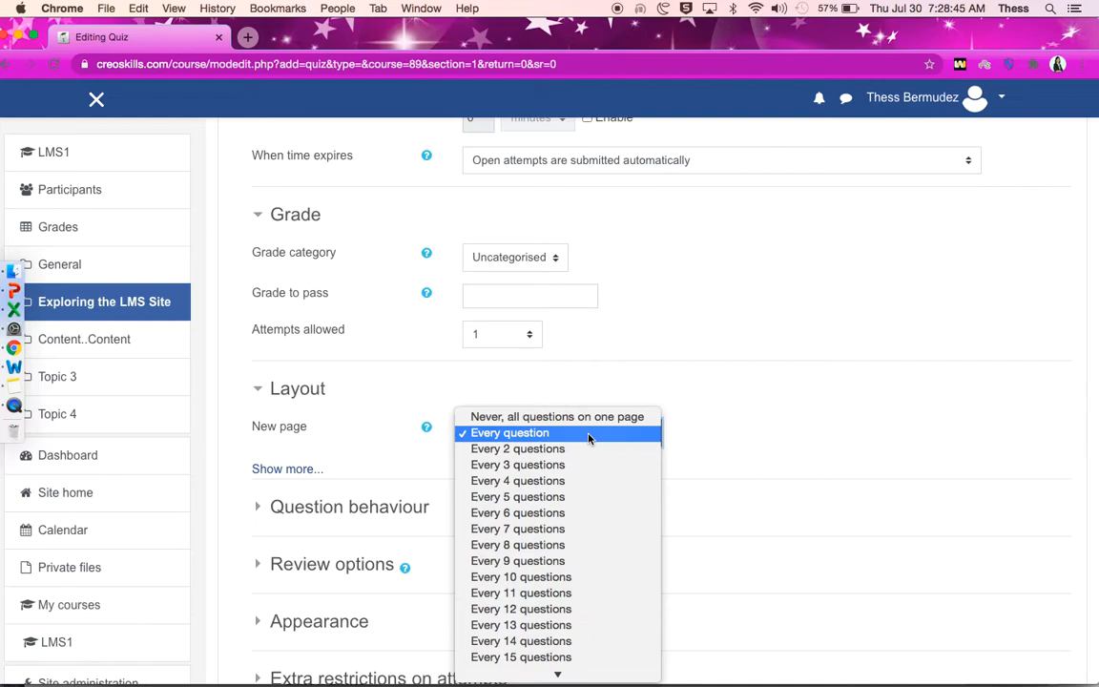
{"action": "left_click", "coordinate": [589, 435]}
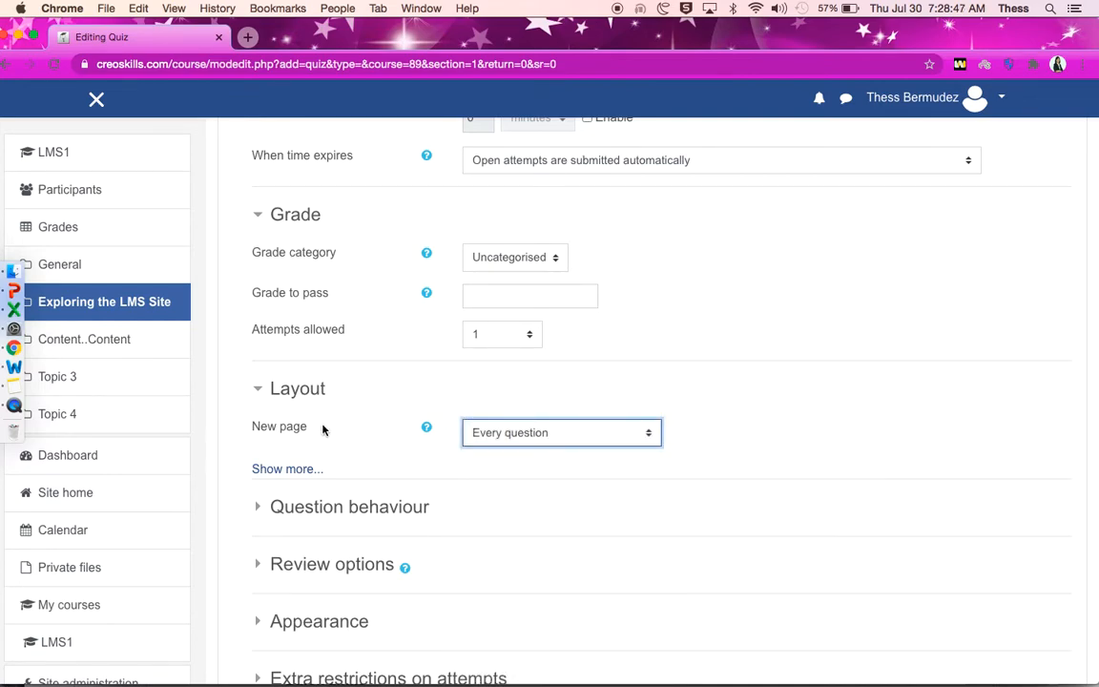
Step: Examine the quiz's Question behaviour settings and the Review options for each stage of an attempt
{"action": "scroll", "coordinate": [515, 467], "scroll_direction": "down", "scroll_amount": 3}
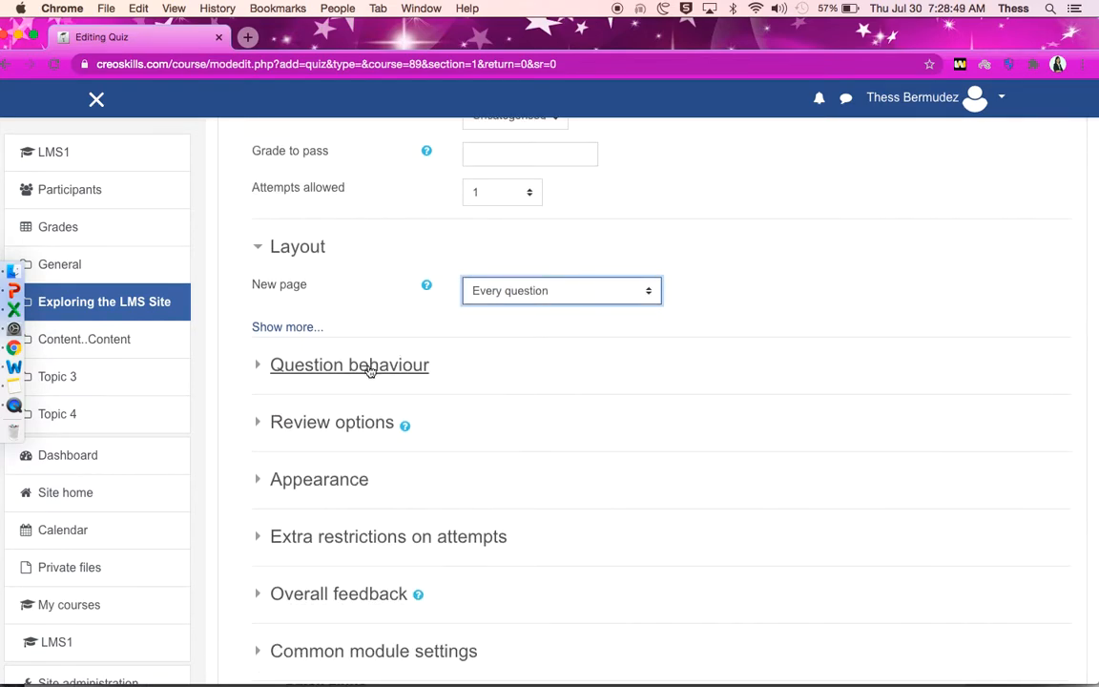
{"action": "left_click", "coordinate": [370, 367]}
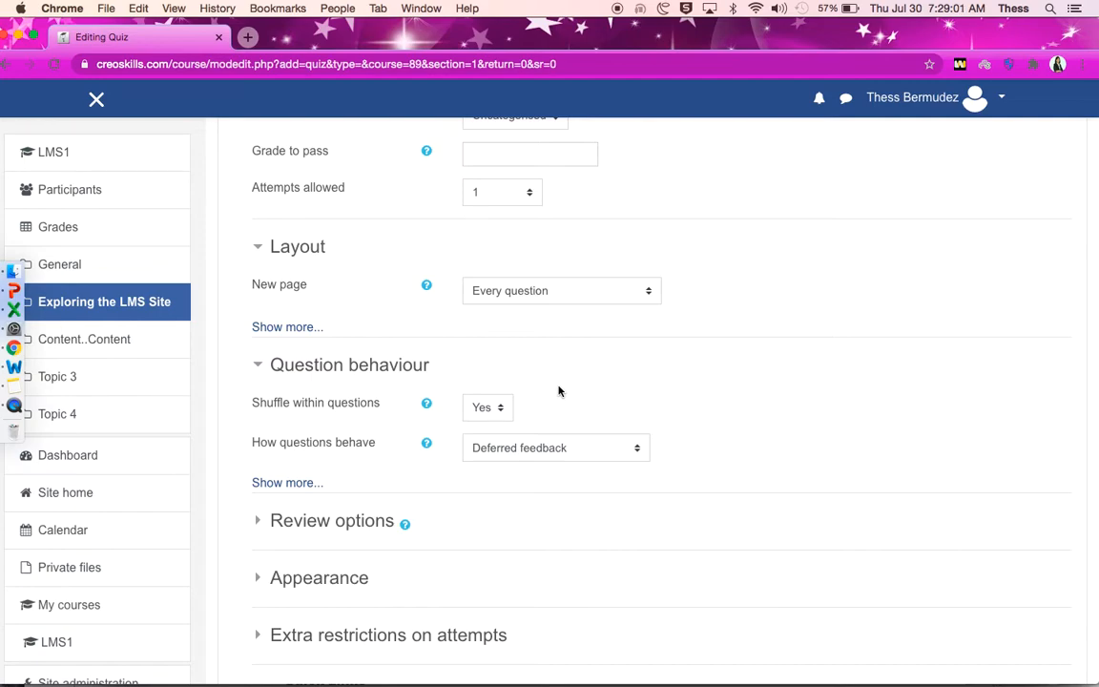
{"action": "scroll", "coordinate": [509, 502], "scroll_direction": "down", "scroll_amount": 5}
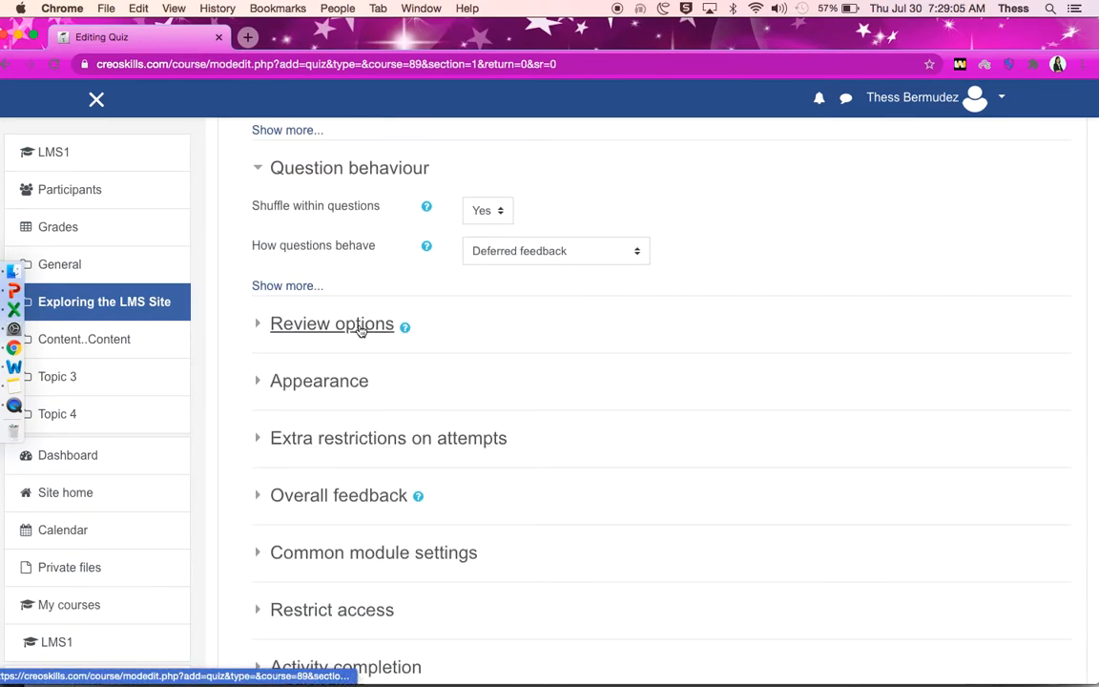
{"action": "left_click", "coordinate": [360, 330]}
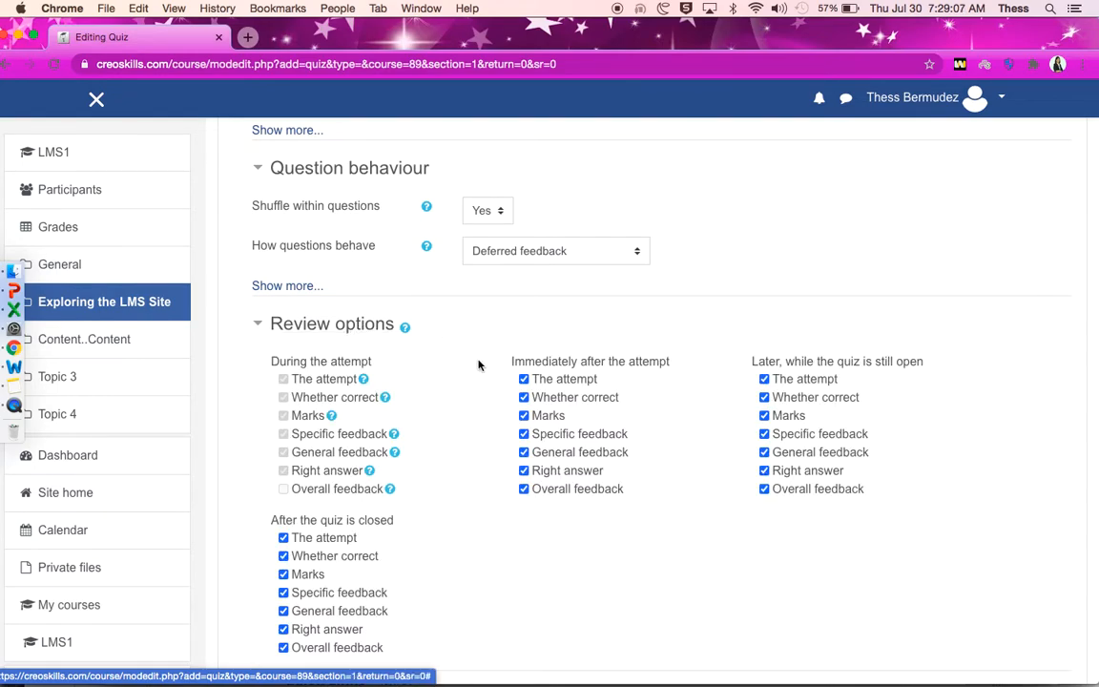
{"action": "scroll", "coordinate": [414, 559], "scroll_direction": "down", "scroll_amount": 4}
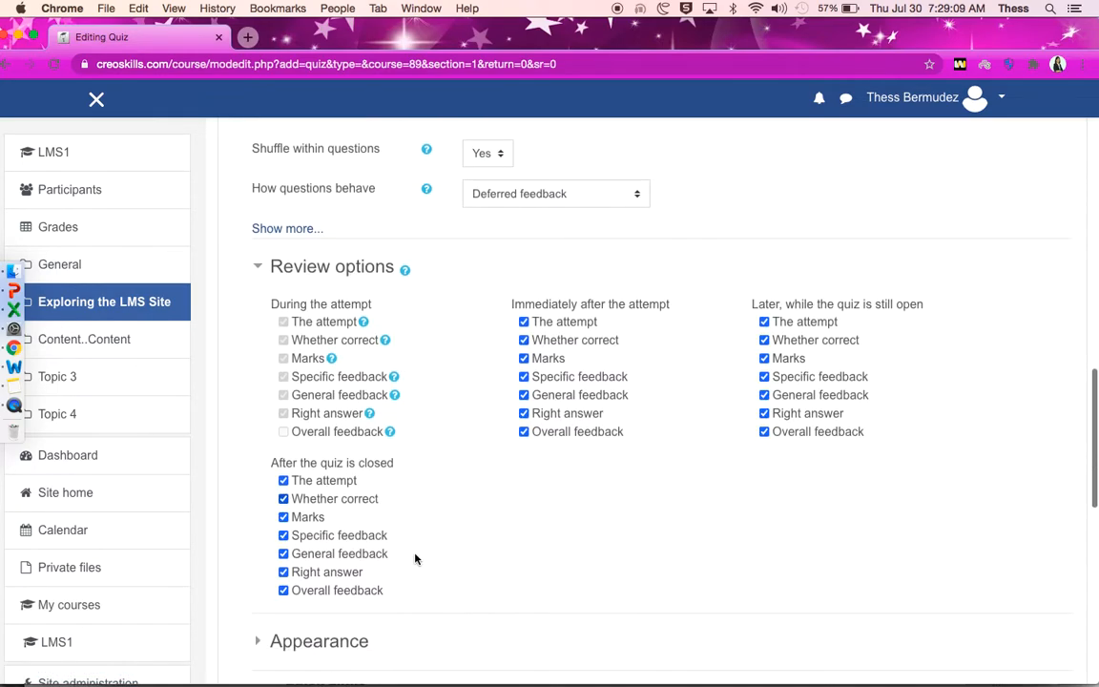
{"action": "scroll", "coordinate": [414, 559], "scroll_direction": "down", "scroll_amount": 2}
{"action": "scroll", "coordinate": [412, 559], "scroll_direction": "up", "scroll_amount": 3}
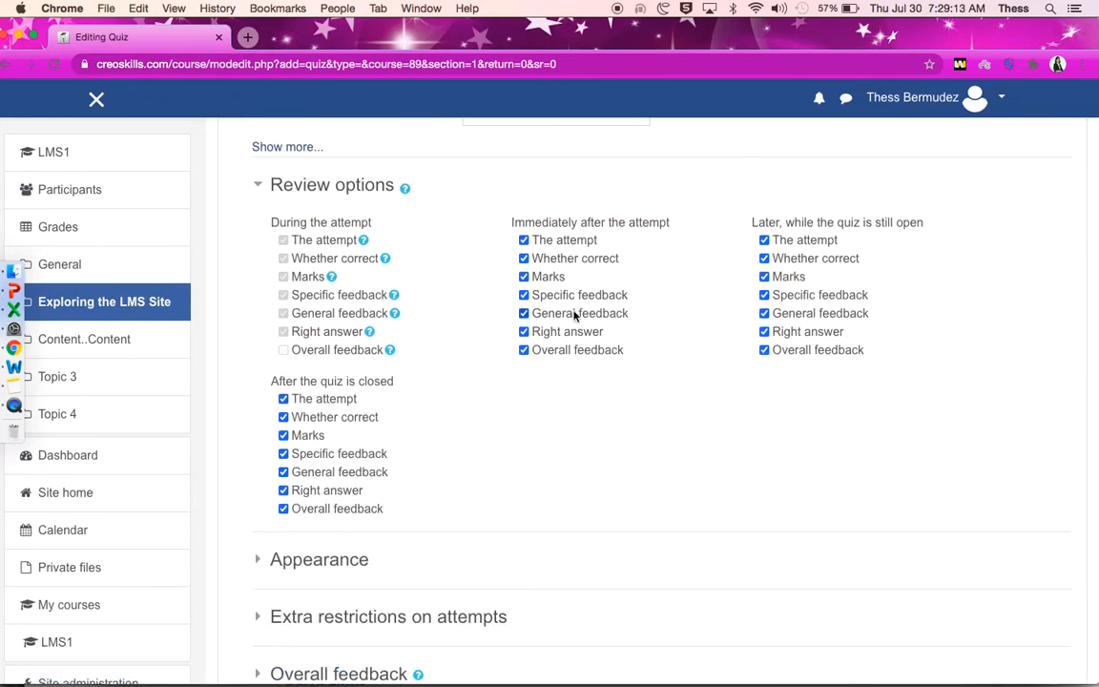
{"action": "scroll", "coordinate": [477, 484], "scroll_direction": "down", "scroll_amount": 2}
Step: Examine the Appearance settings and the Extra restrictions on attempts, collapsing the restrictions section again
{"action": "left_click", "coordinate": [340, 445]}
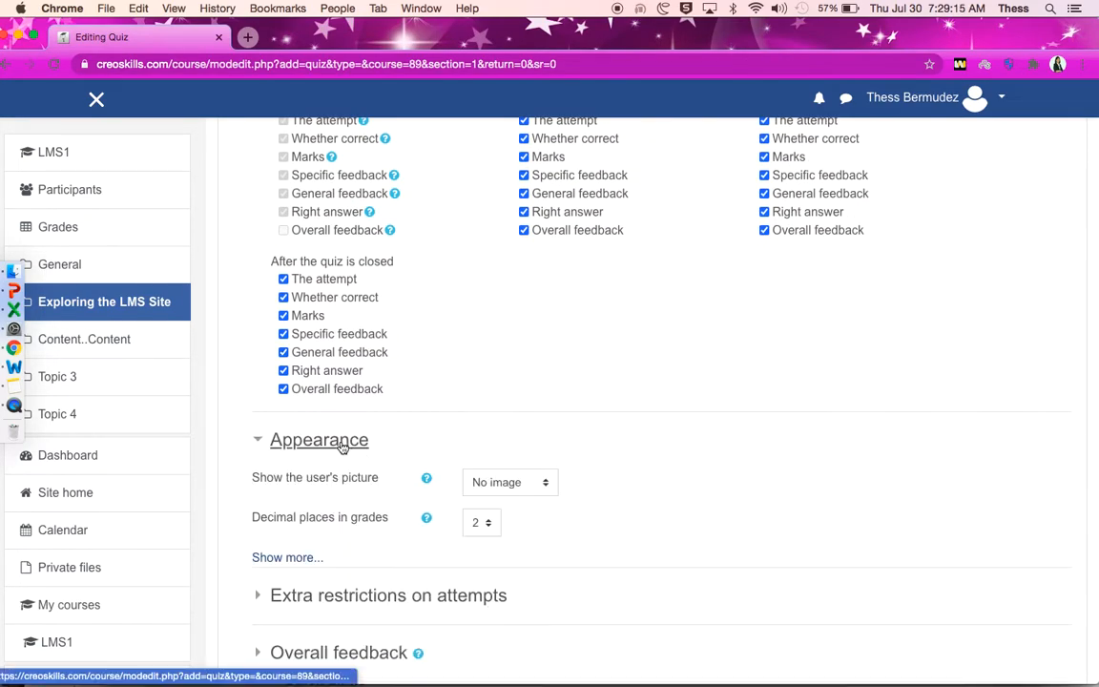
{"action": "scroll", "coordinate": [436, 555], "scroll_direction": "down", "scroll_amount": 1}
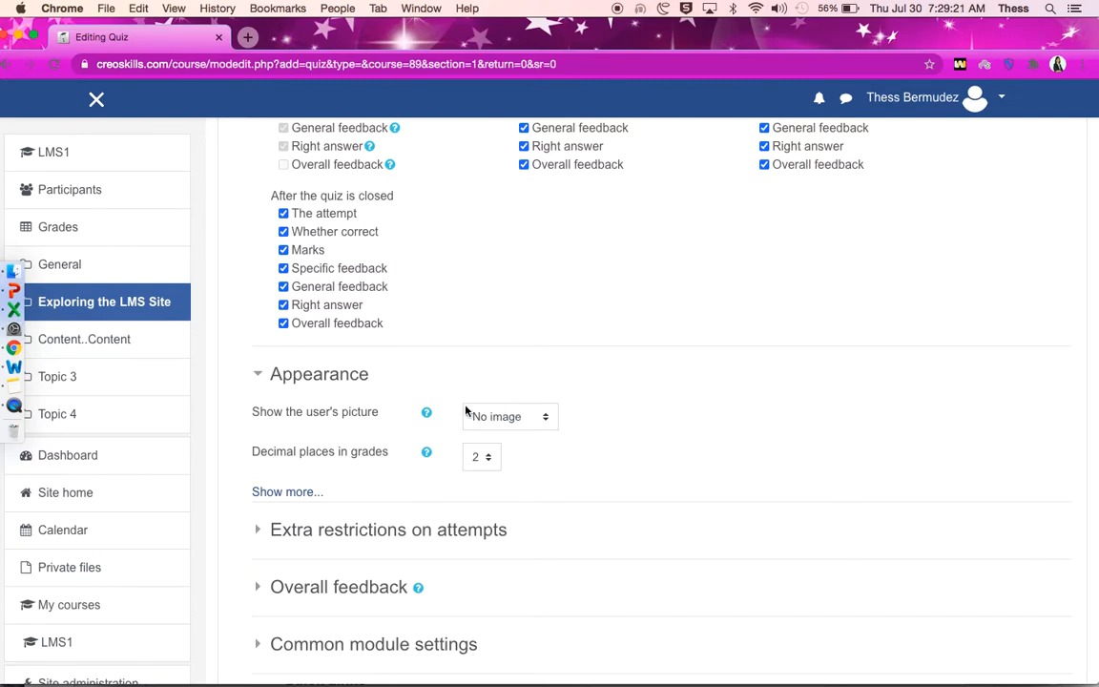
{"action": "scroll", "coordinate": [546, 462], "scroll_direction": "down", "scroll_amount": 2}
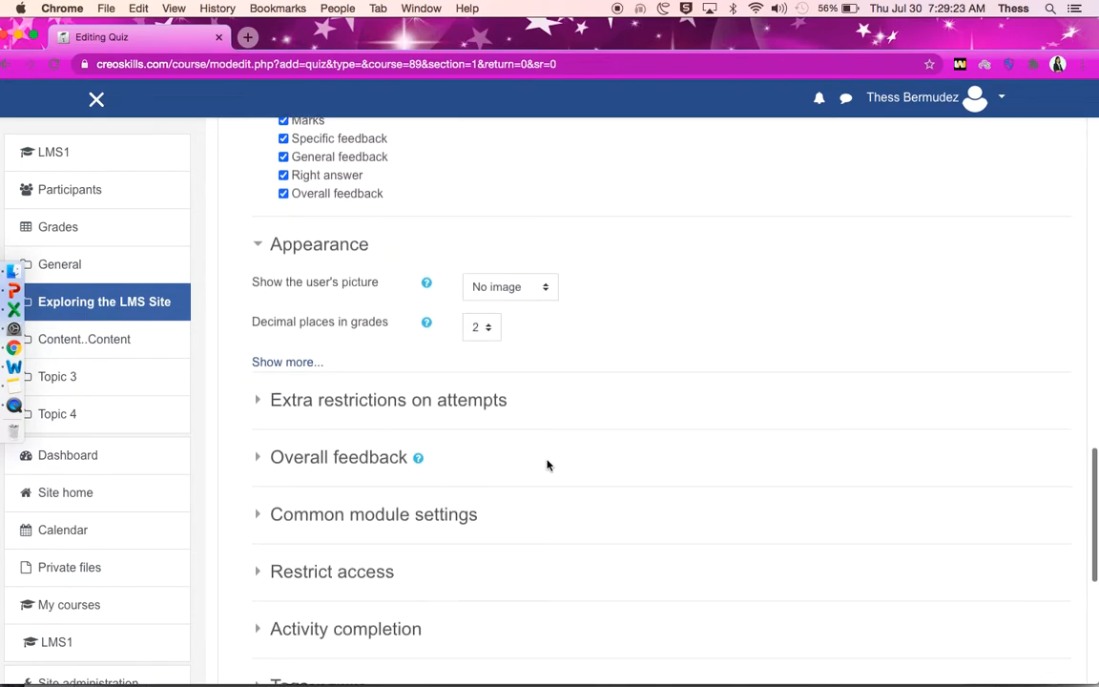
{"action": "scroll", "coordinate": [546, 461], "scroll_direction": "down", "scroll_amount": 1}
{"action": "left_click", "coordinate": [463, 343]}
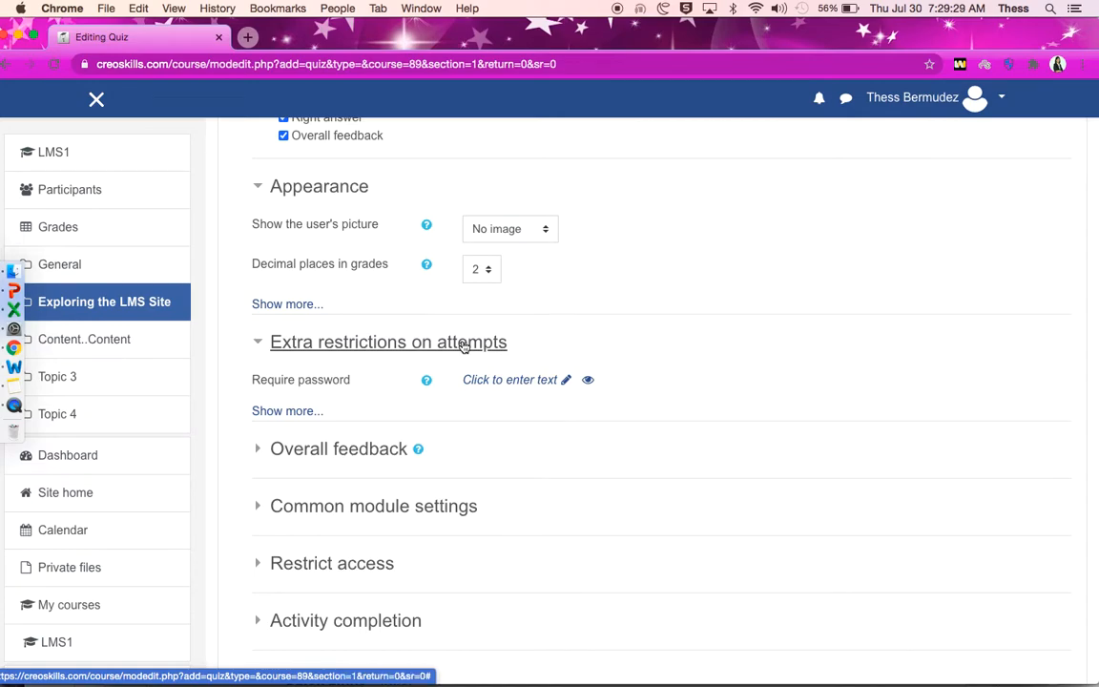
{"action": "left_click", "coordinate": [463, 345]}
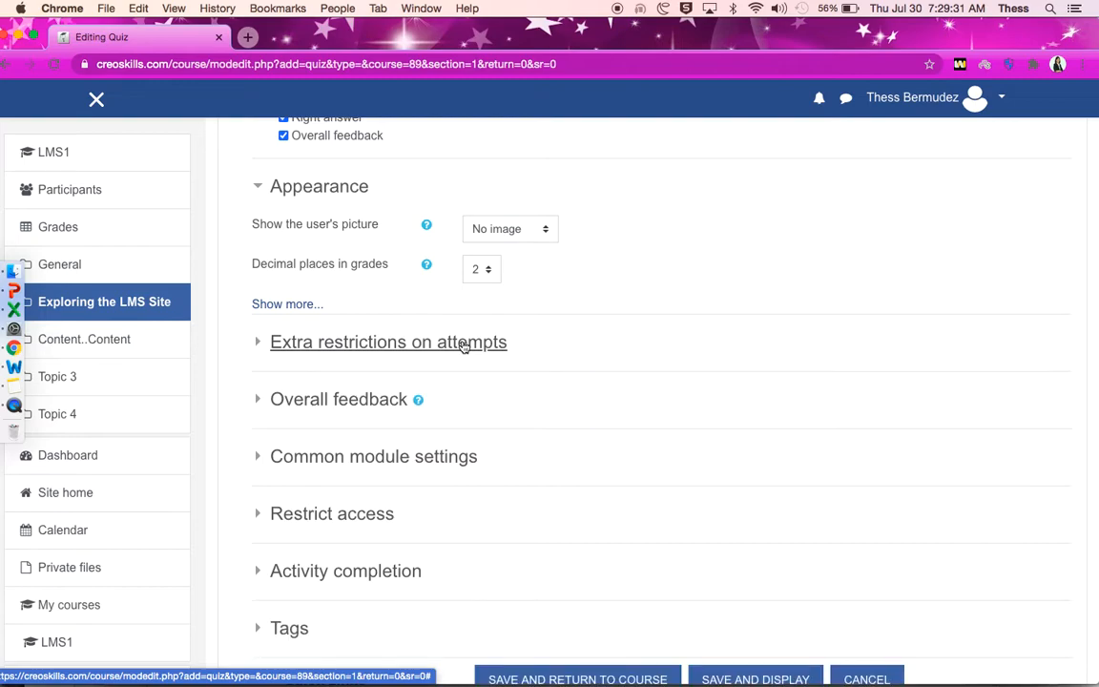
{"action": "scroll", "coordinate": [398, 458], "scroll_direction": "down", "scroll_amount": 1}
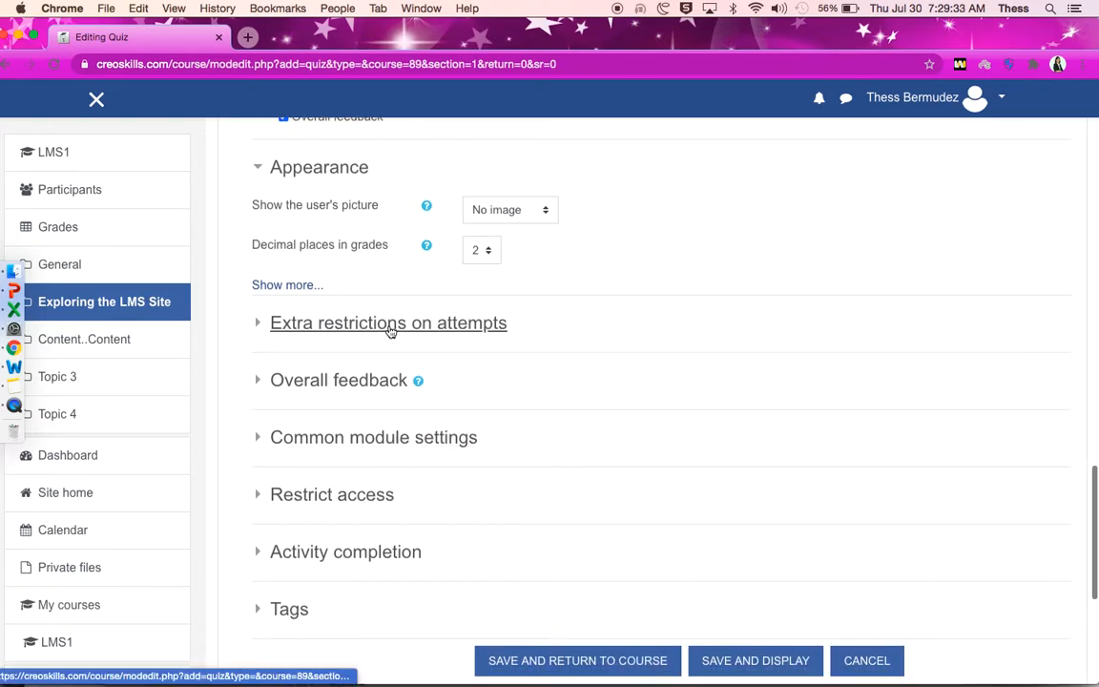
Step: Examine the Overall feedback and Common module settings sections, collapsing each one after viewing
{"action": "left_click", "coordinate": [379, 381]}
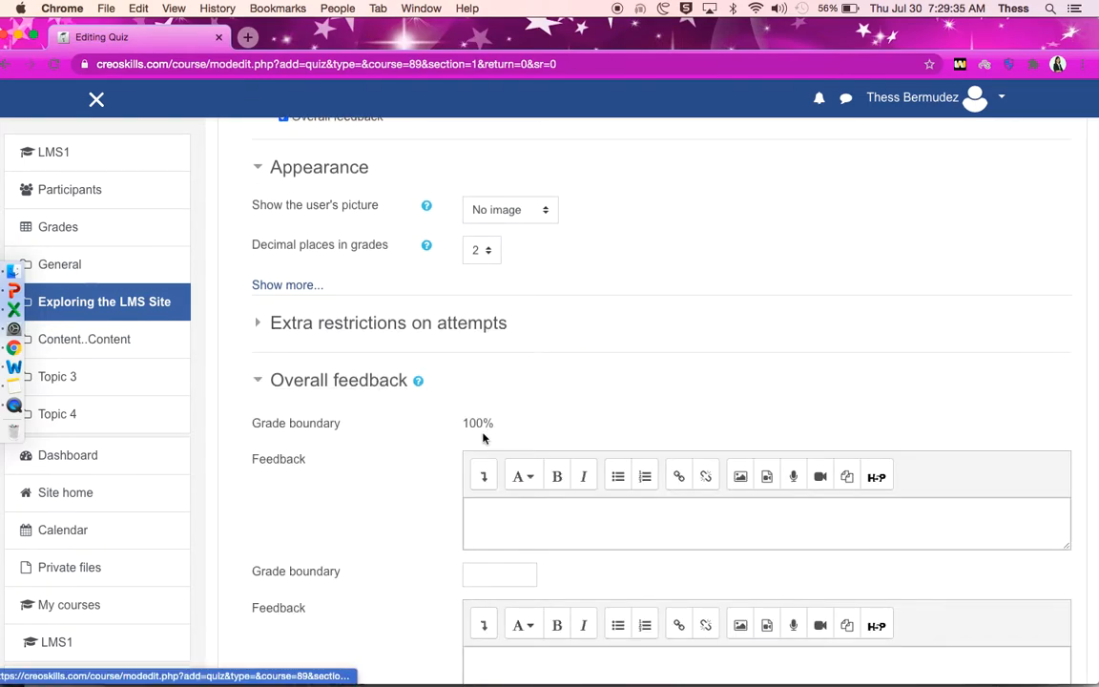
{"action": "left_click", "coordinate": [326, 382]}
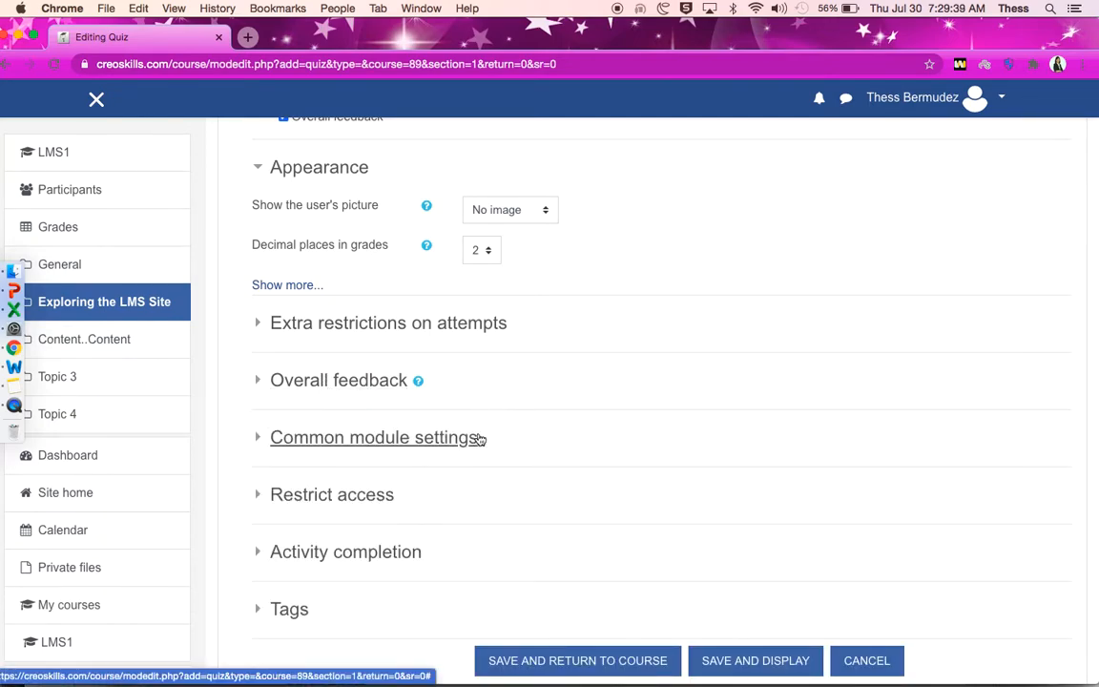
{"action": "scroll", "coordinate": [479, 439], "scroll_direction": "down", "scroll_amount": 2}
{"action": "scroll", "coordinate": [478, 439], "scroll_direction": "down", "scroll_amount": 2}
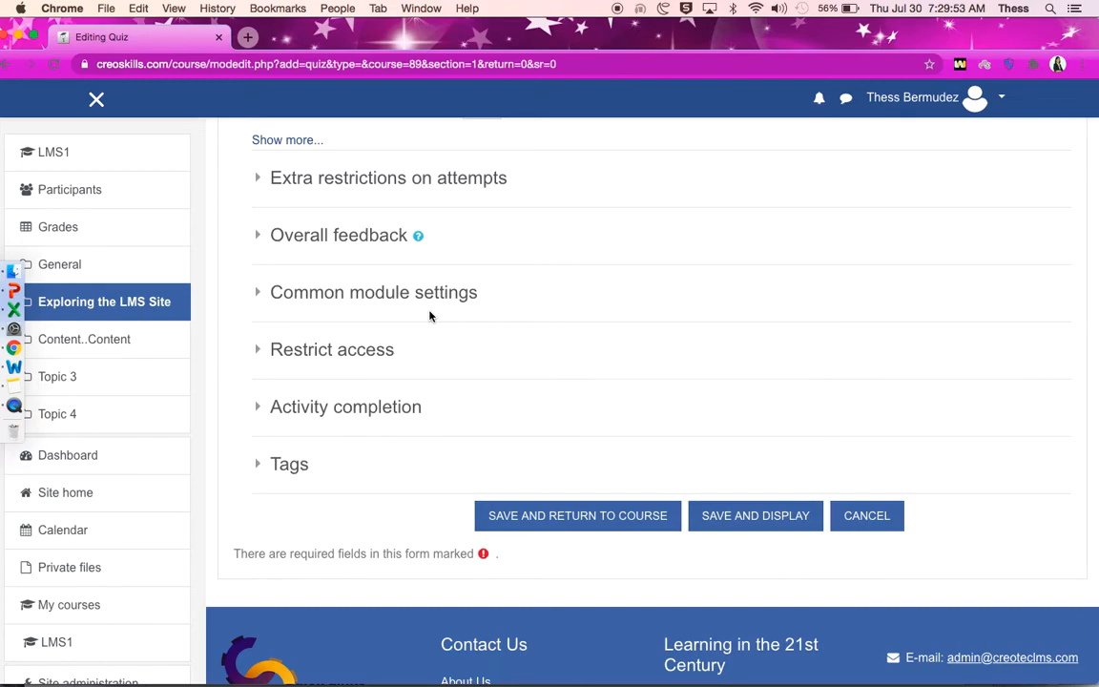
{"action": "left_click", "coordinate": [393, 296]}
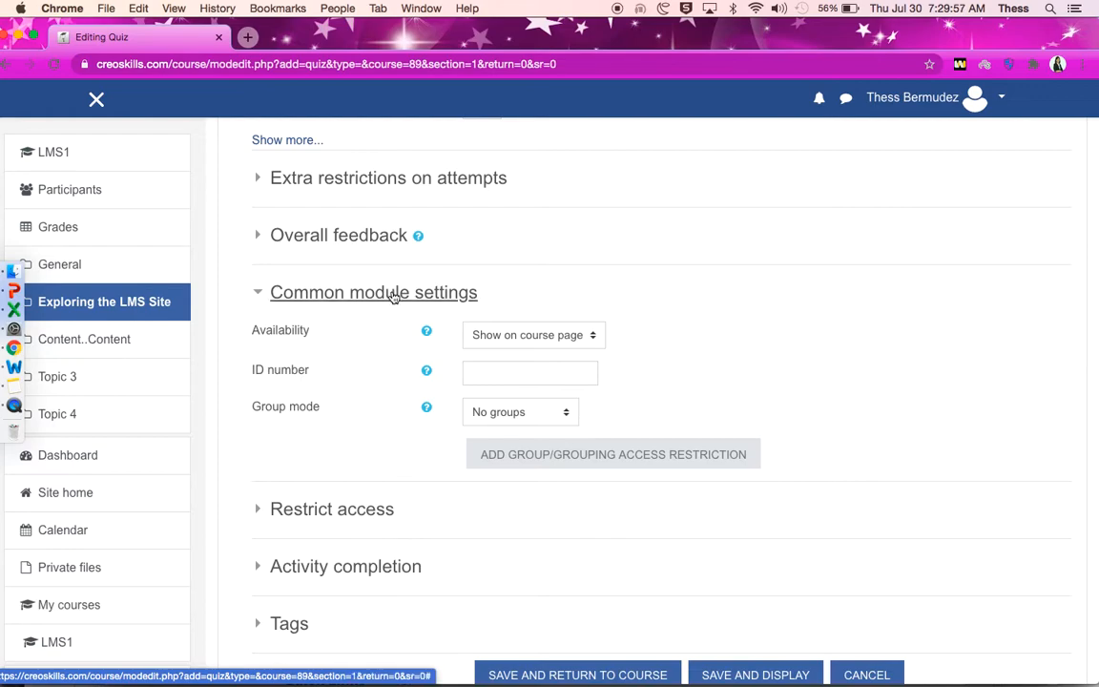
{"action": "left_click", "coordinate": [394, 296]}
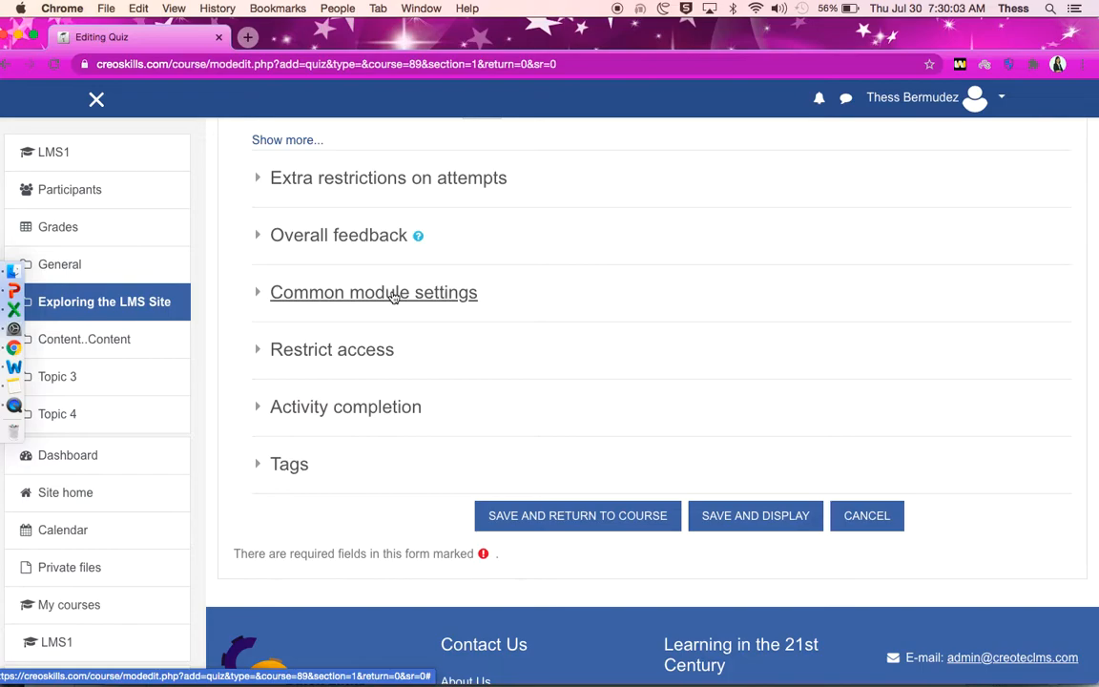
Step: Examine the Restrict access section, including the available restriction types without adding one, and the Activity completion settings
{"action": "left_click", "coordinate": [364, 353]}
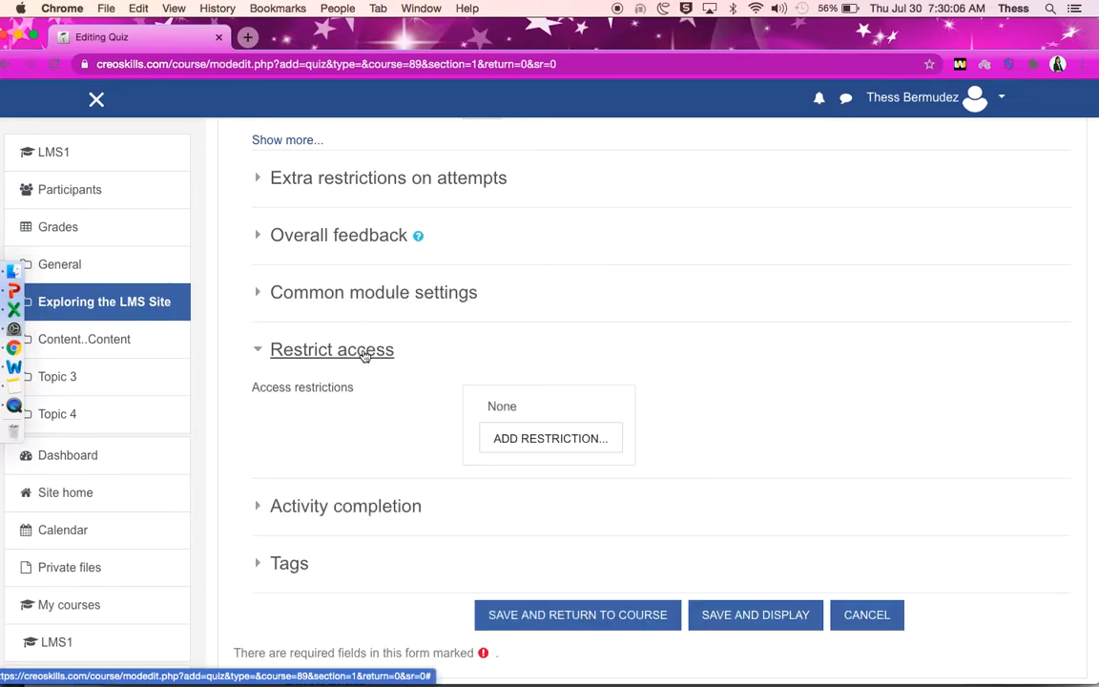
{"action": "left_click", "coordinate": [505, 441]}
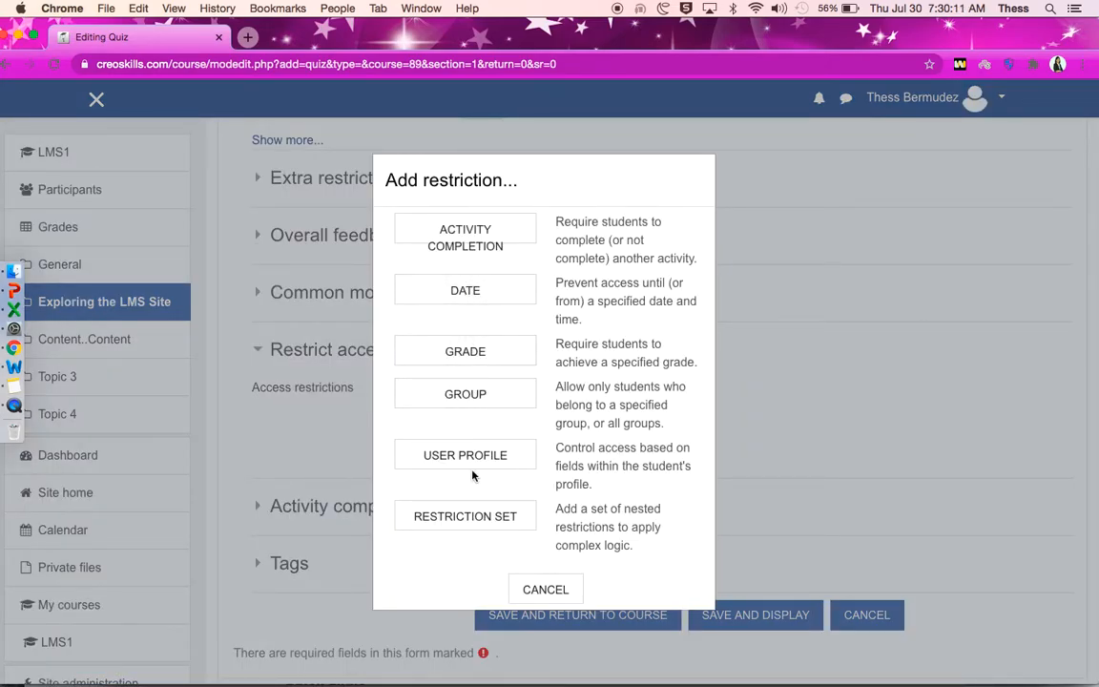
{"action": "left_click", "coordinate": [537, 589]}
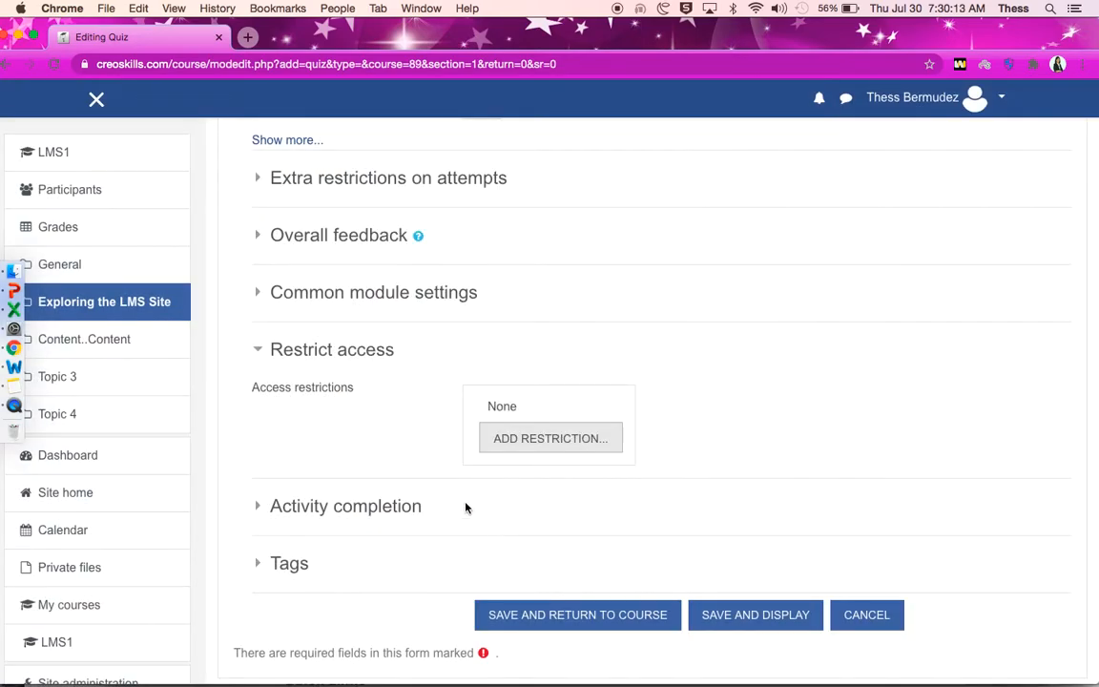
{"action": "left_click", "coordinate": [404, 507]}
{"action": "scroll", "coordinate": [439, 505], "scroll_direction": "down", "scroll_amount": 3}
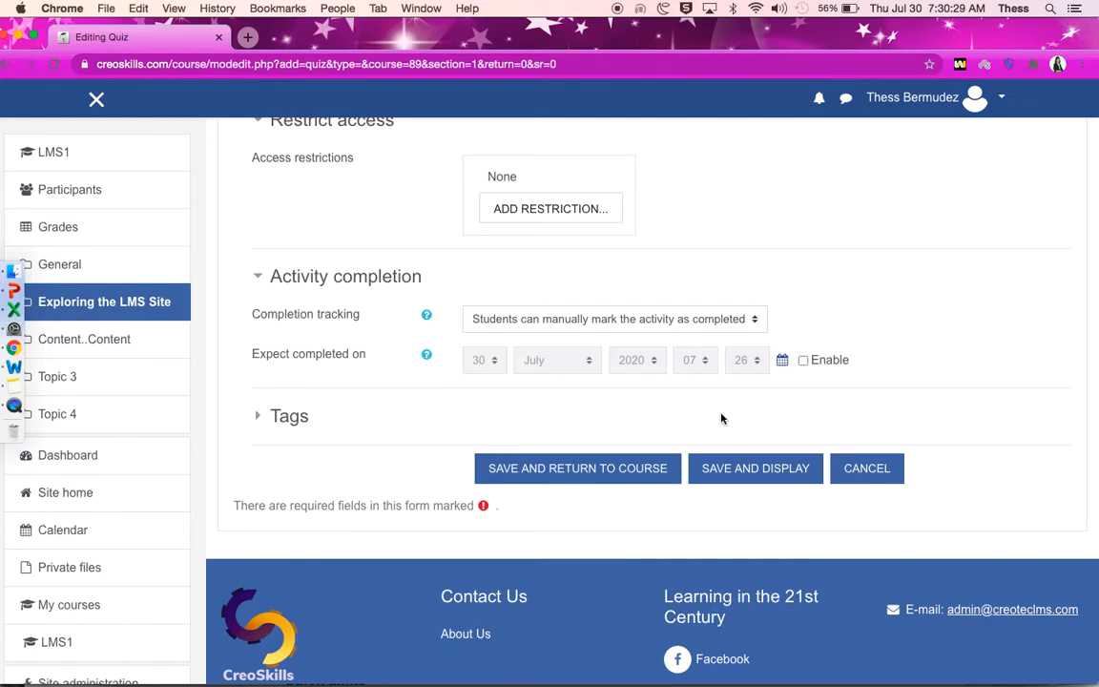
Step: Save the quiz settings and display the quiz
{"action": "scroll", "coordinate": [707, 399], "scroll_direction": "up", "scroll_amount": 15}
{"action": "scroll", "coordinate": [707, 399], "scroll_direction": "down", "scroll_amount": 4}
{"action": "scroll", "coordinate": [707, 399], "scroll_direction": "down", "scroll_amount": 20}
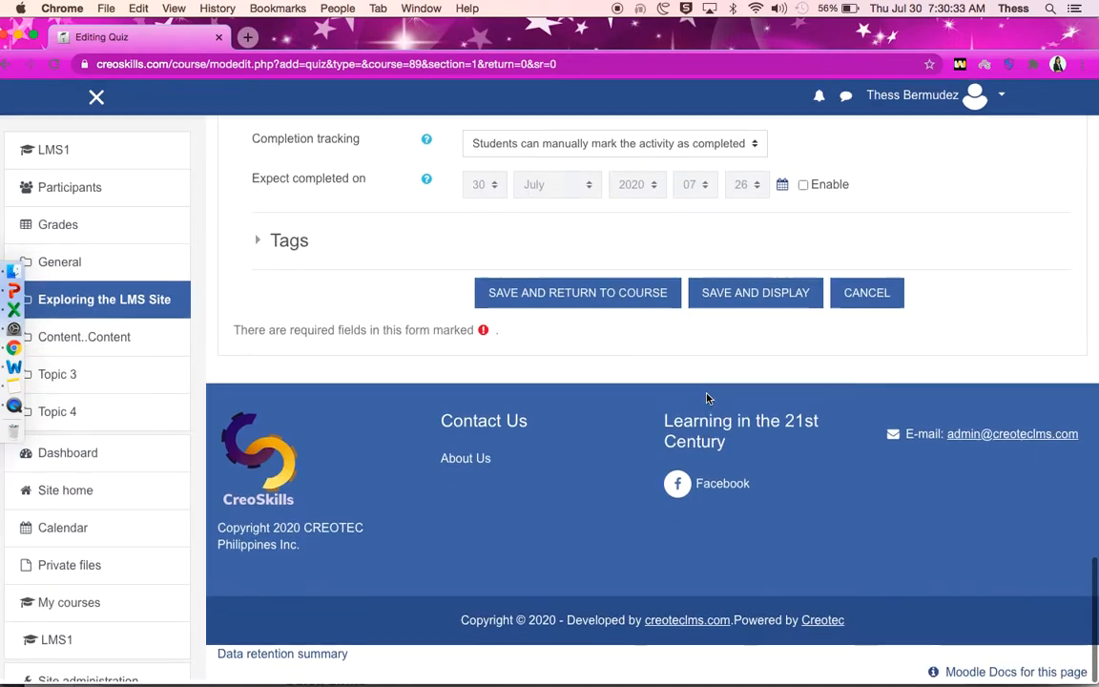
{"action": "left_click", "coordinate": [731, 298]}
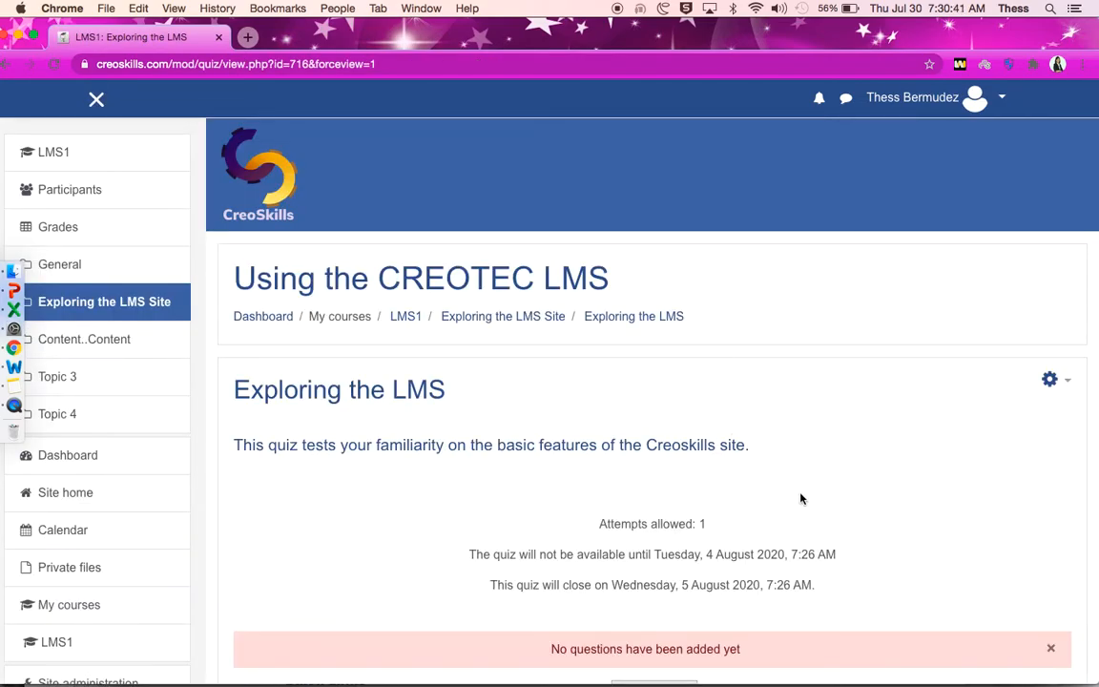
Step: Open the quiz for question editing and save its maximum grade of 10.00
{"action": "scroll", "coordinate": [800, 497], "scroll_direction": "down", "scroll_amount": 4}
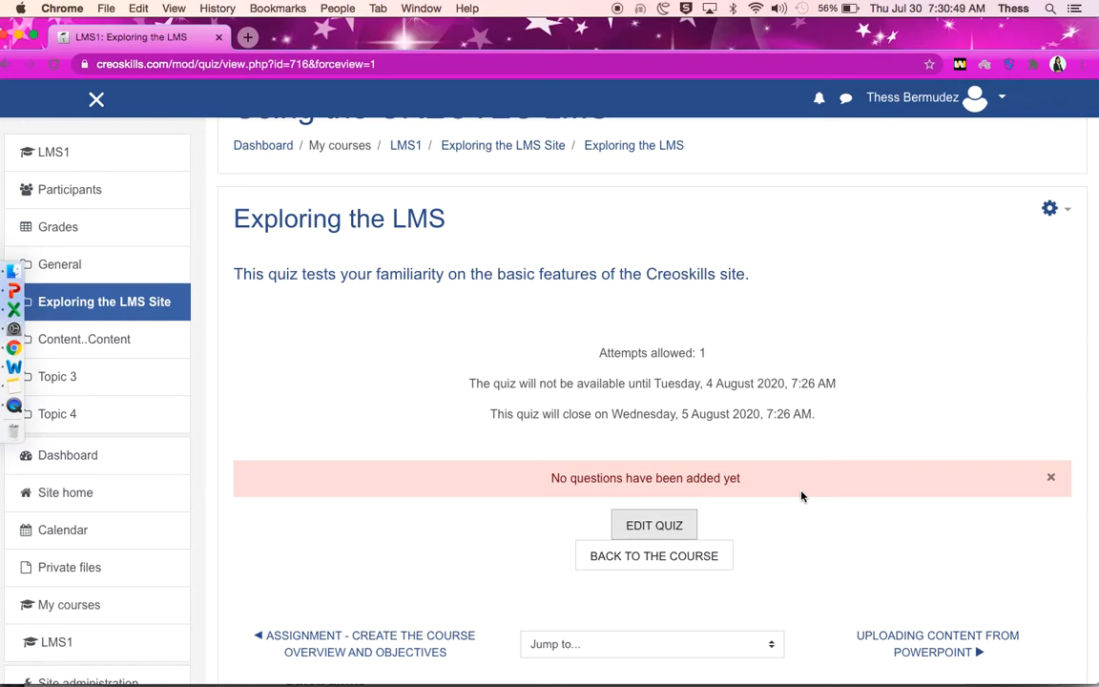
{"action": "left_click", "coordinate": [674, 524]}
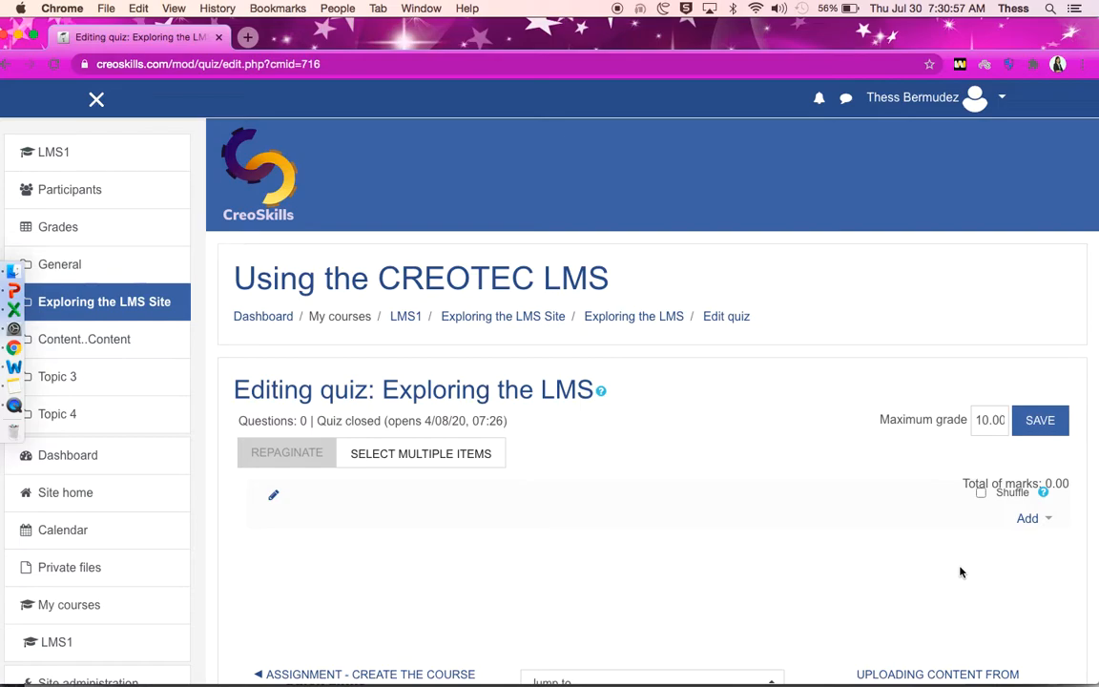
{"action": "scroll", "coordinate": [961, 572], "scroll_direction": "down", "scroll_amount": 2}
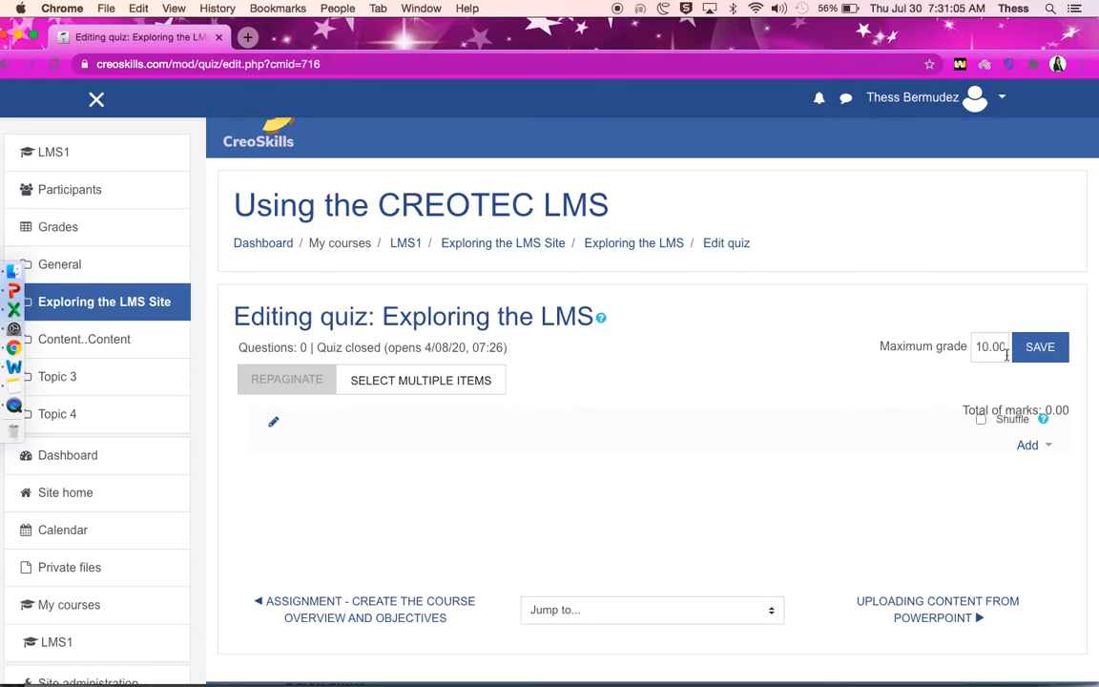
{"action": "left_click", "coordinate": [1040, 354]}
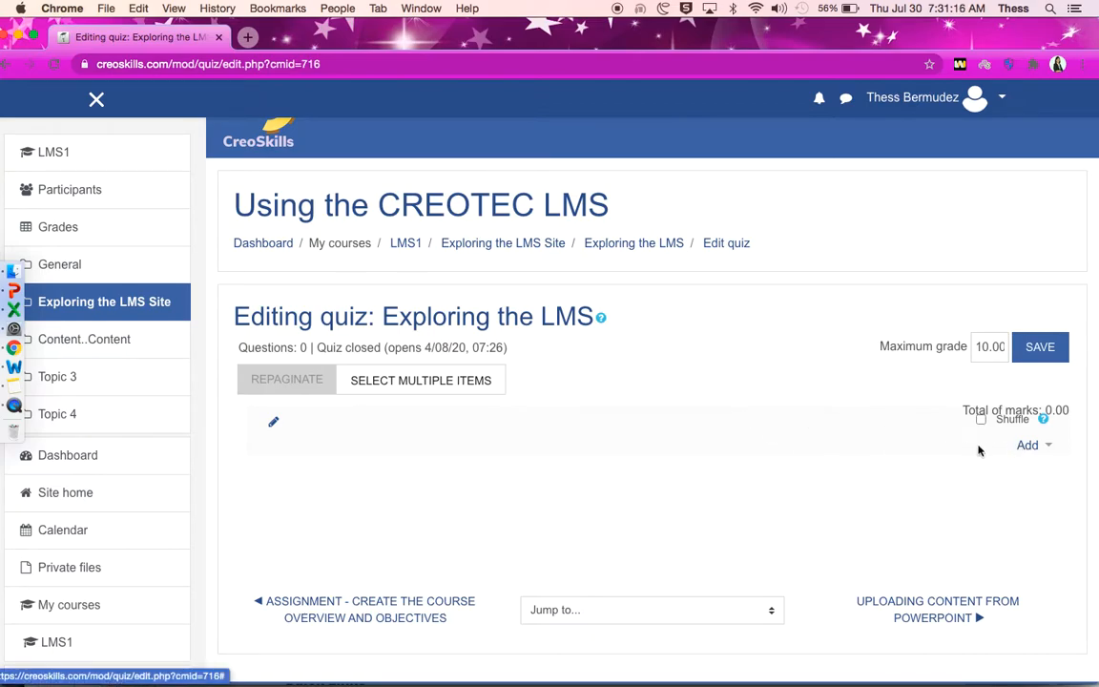
Step: Add a new question of the Multiple choice type to the quiz
{"action": "left_click", "coordinate": [1048, 447]}
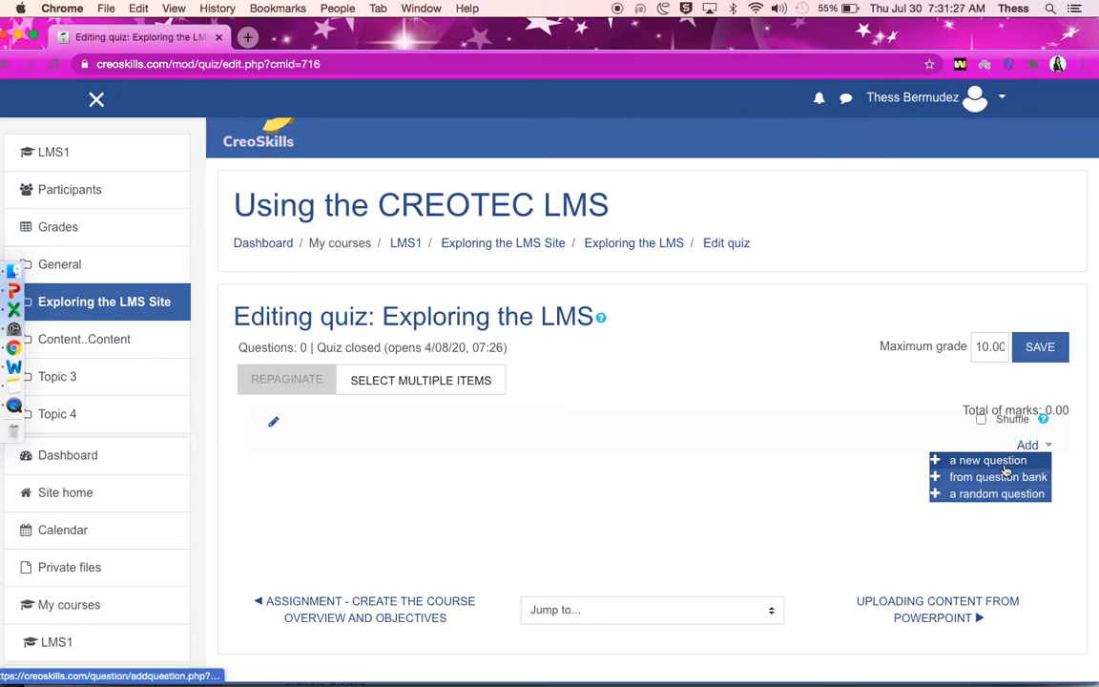
{"action": "left_click", "coordinate": [1016, 462]}
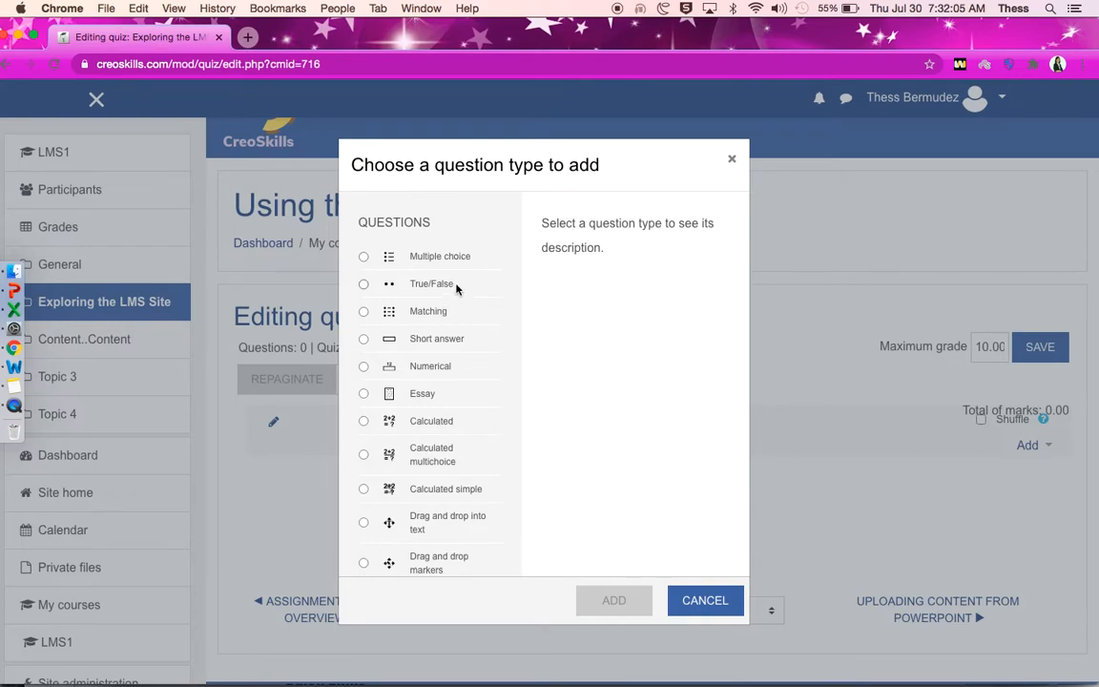
{"action": "left_click", "coordinate": [363, 258]}
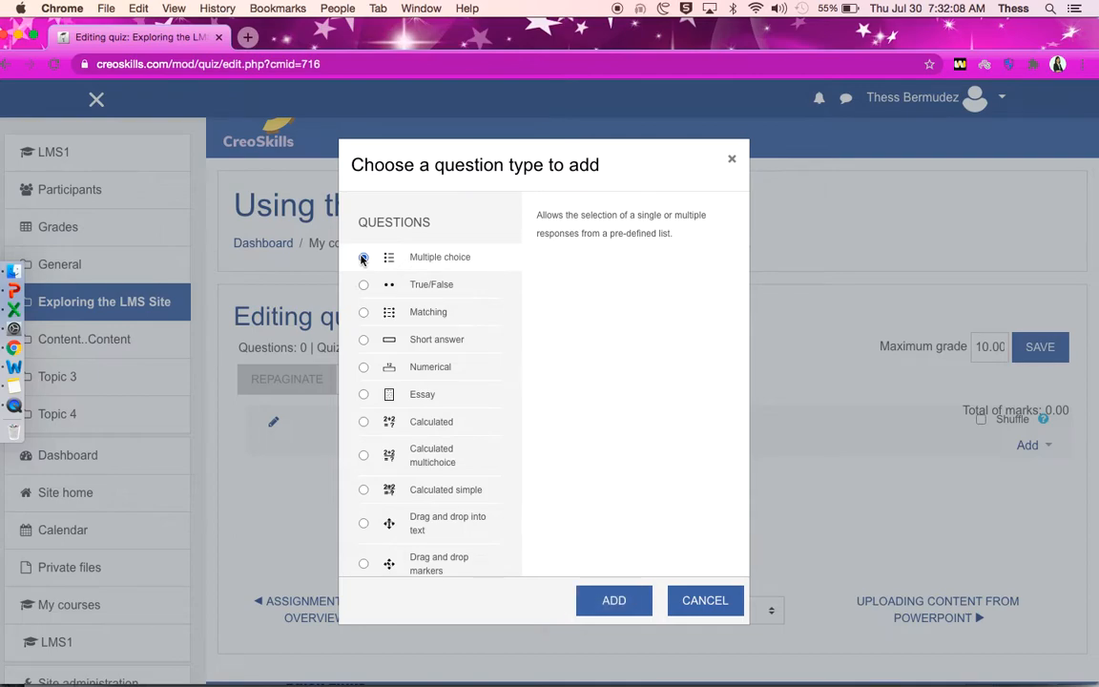
{"action": "left_click", "coordinate": [604, 610]}
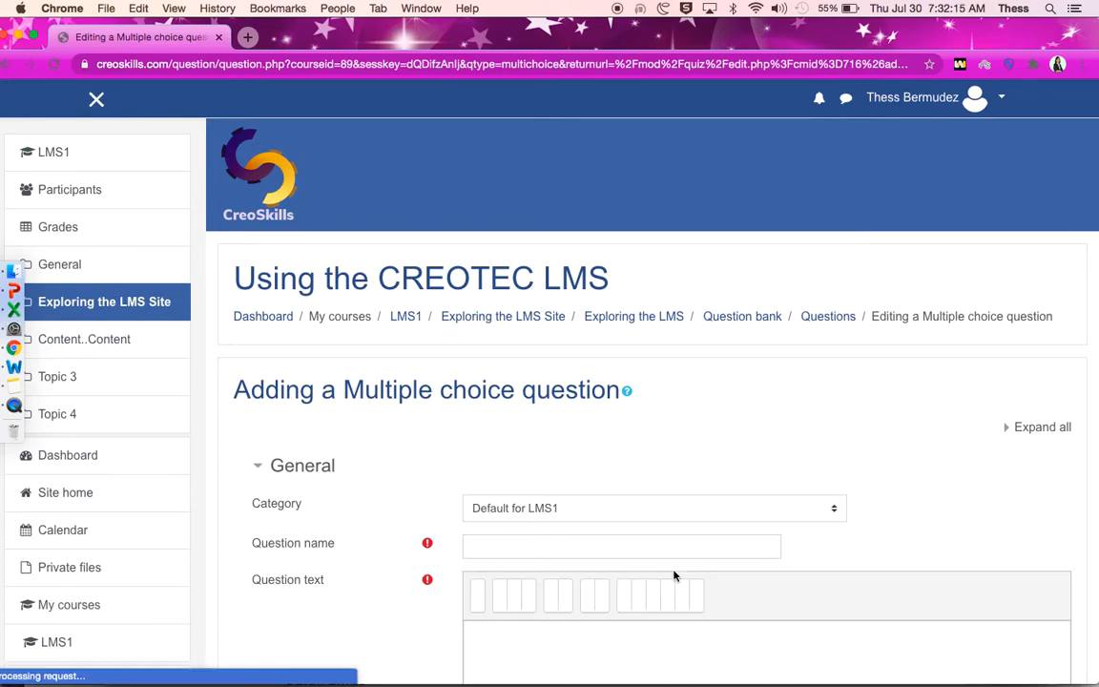
Step: Name the multiple choice question "Familiarity with the Interface"
{"action": "scroll", "coordinate": [586, 516], "scroll_direction": "down", "scroll_amount": 2}
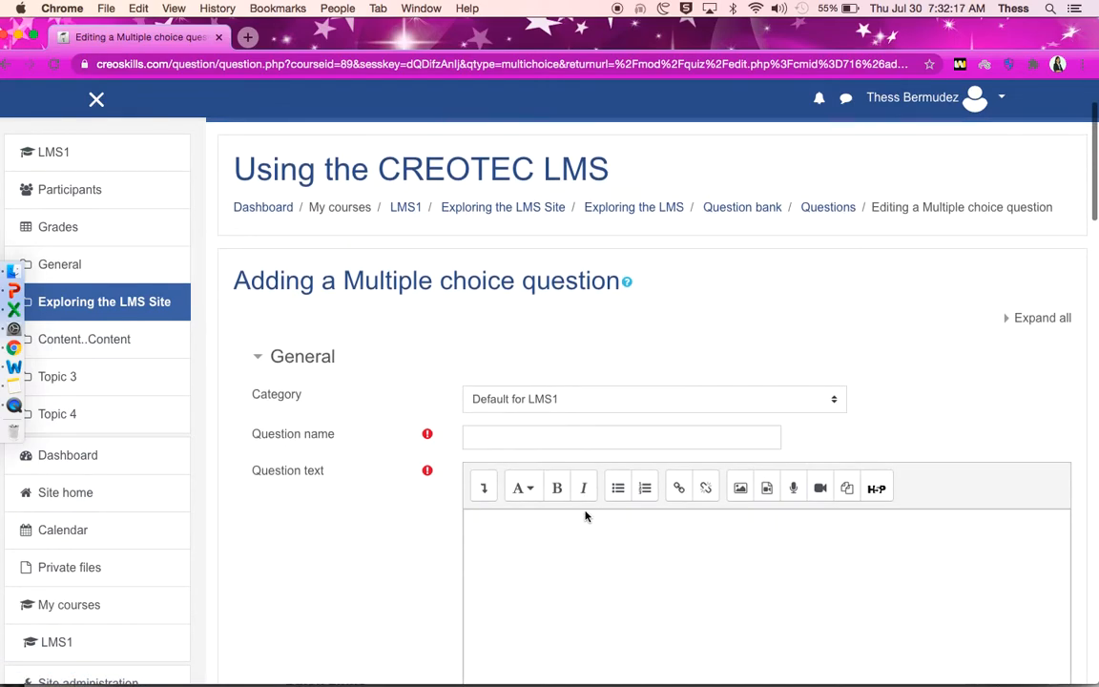
{"action": "left_click", "coordinate": [568, 437]}
{"action": "type", "text": "F"}
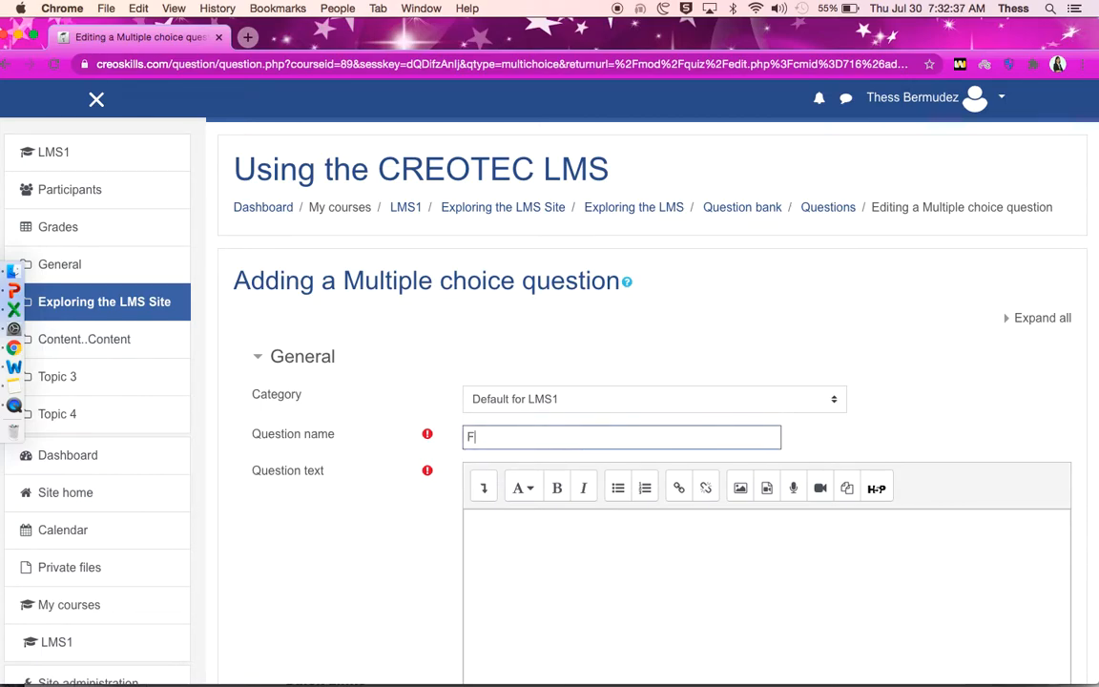
{"action": "type", "text": "amiliaryity with the Interface"}
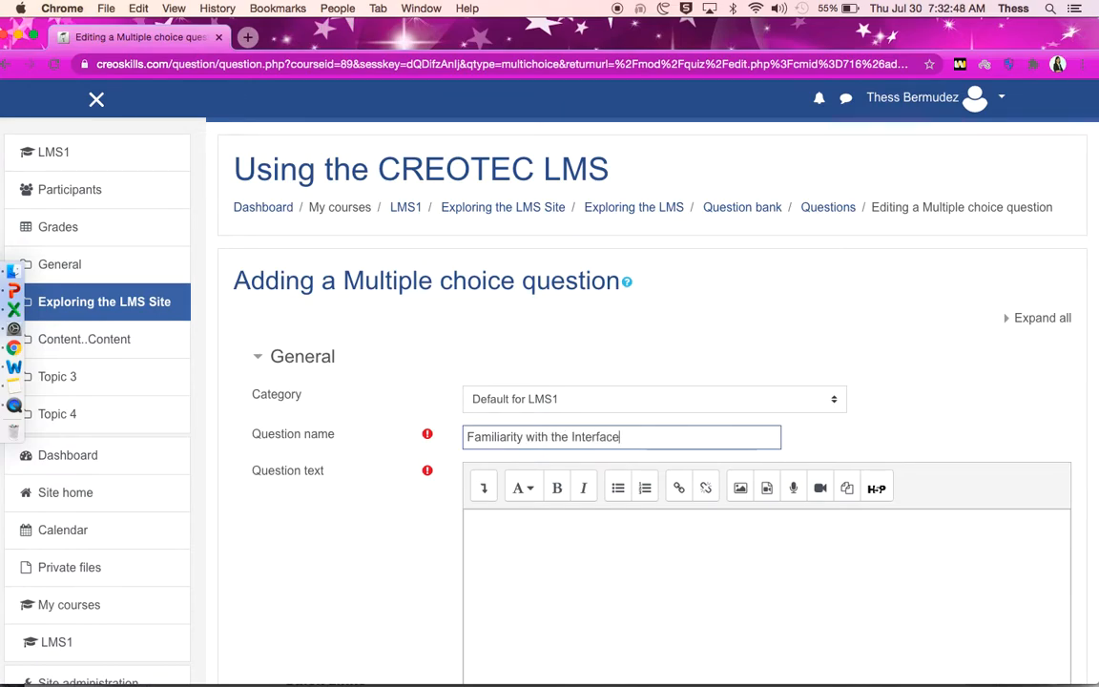
Step: Copy "At what part of the screen can you see the login option when you first enter the site?" from the Word document into the question text
{"action": "left_click", "coordinate": [551, 531]}
{"action": "scroll", "coordinate": [551, 532], "scroll_direction": "down", "scroll_amount": 2}
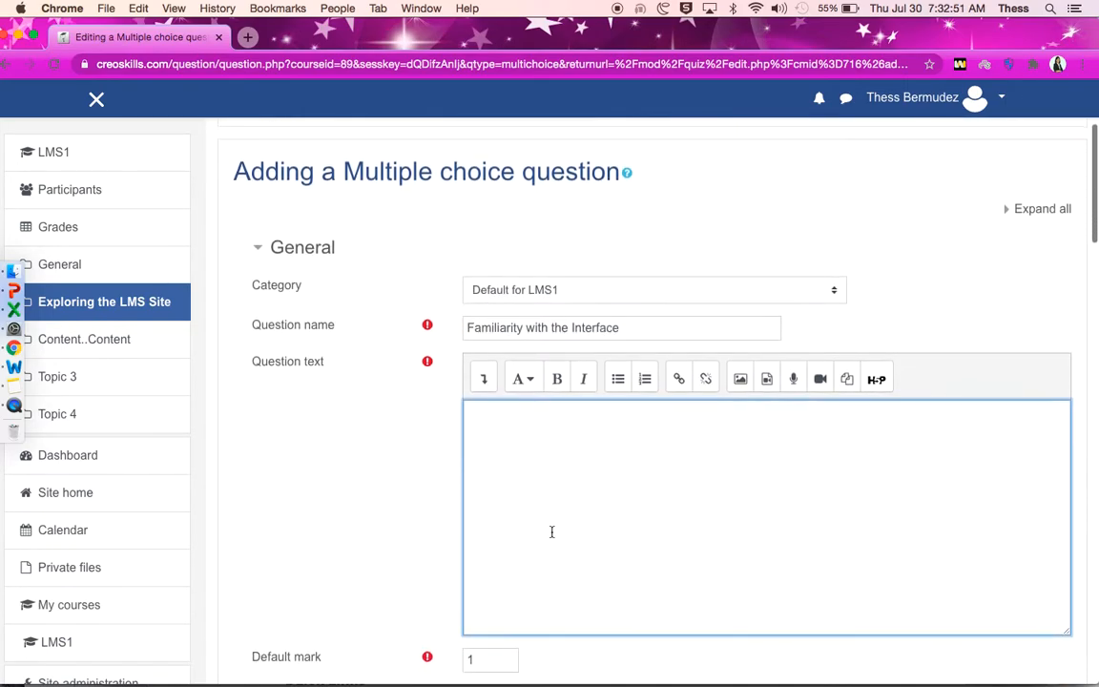
{"action": "scroll", "coordinate": [552, 531], "scroll_direction": "down", "scroll_amount": 5}
{"action": "scroll", "coordinate": [551, 531], "scroll_direction": "down", "scroll_amount": 4}
{"action": "scroll", "coordinate": [551, 531], "scroll_direction": "up", "scroll_amount": 4}
{"action": "scroll", "coordinate": [552, 537], "scroll_direction": "up", "scroll_amount": 4}
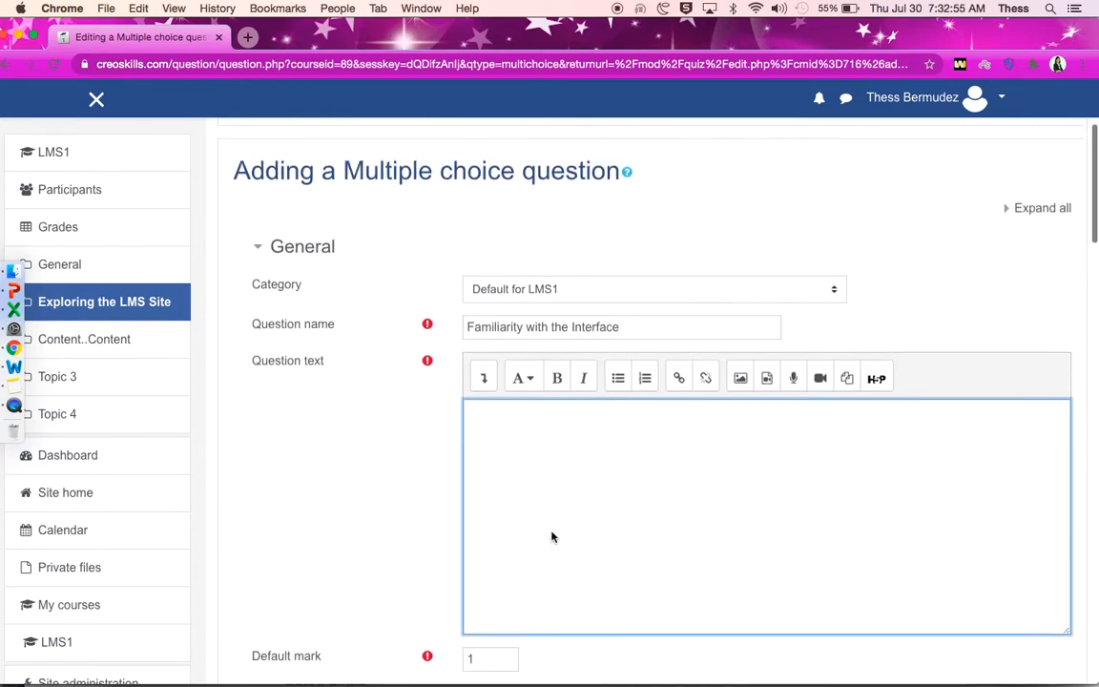
{"action": "left_click", "coordinate": [23, 370]}
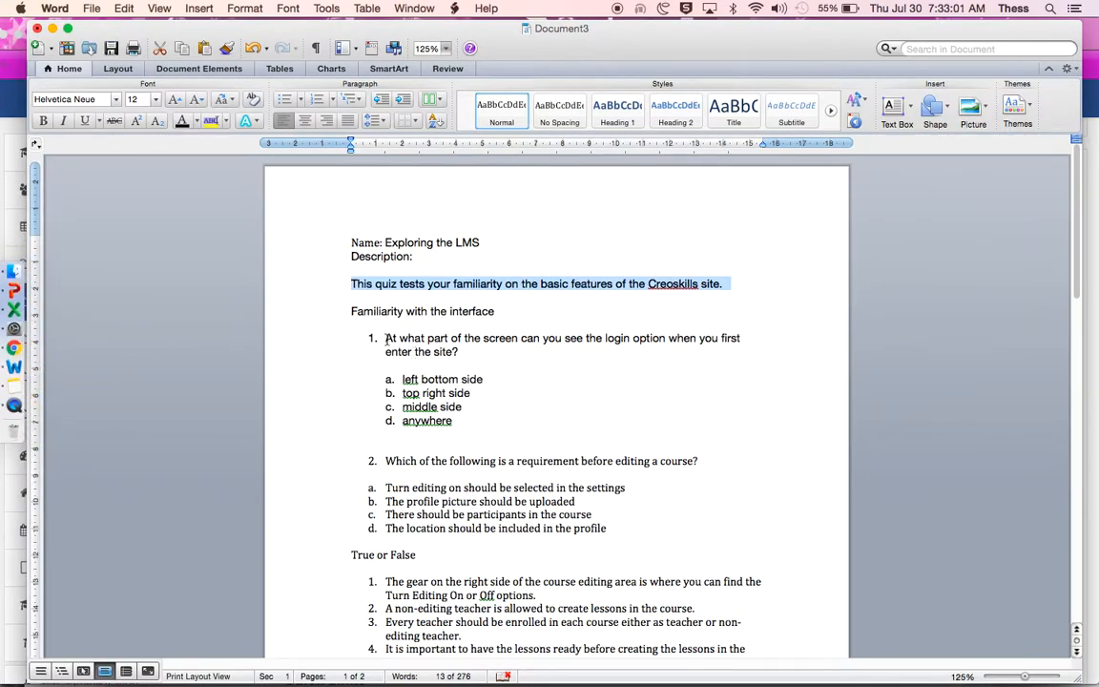
{"action": "left_click_drag", "start_coordinate": [386, 338], "coordinate": [467, 350]}
{"action": "key", "text": "super+c"}
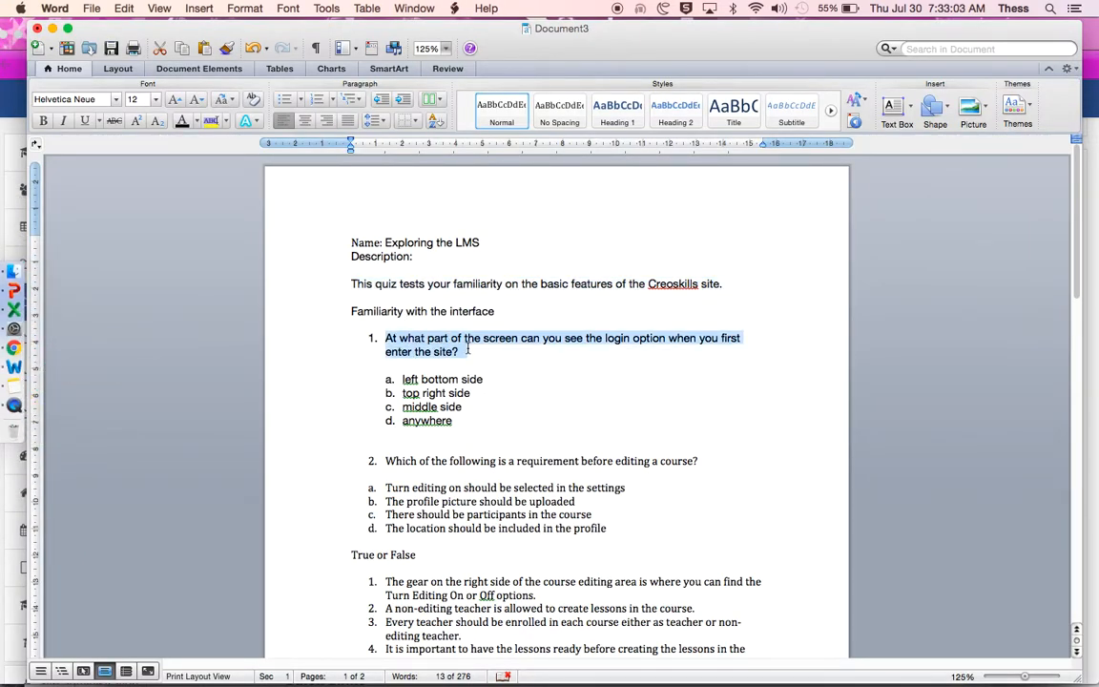
{"action": "left_click", "coordinate": [13, 347]}
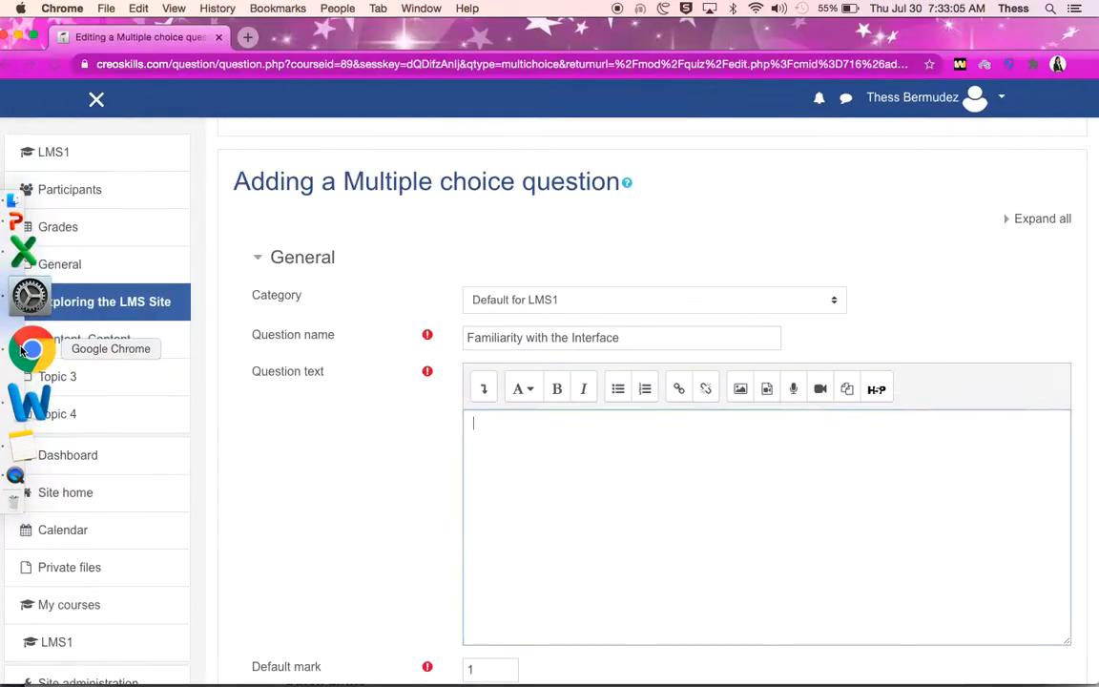
{"action": "key", "text": "super+v"}
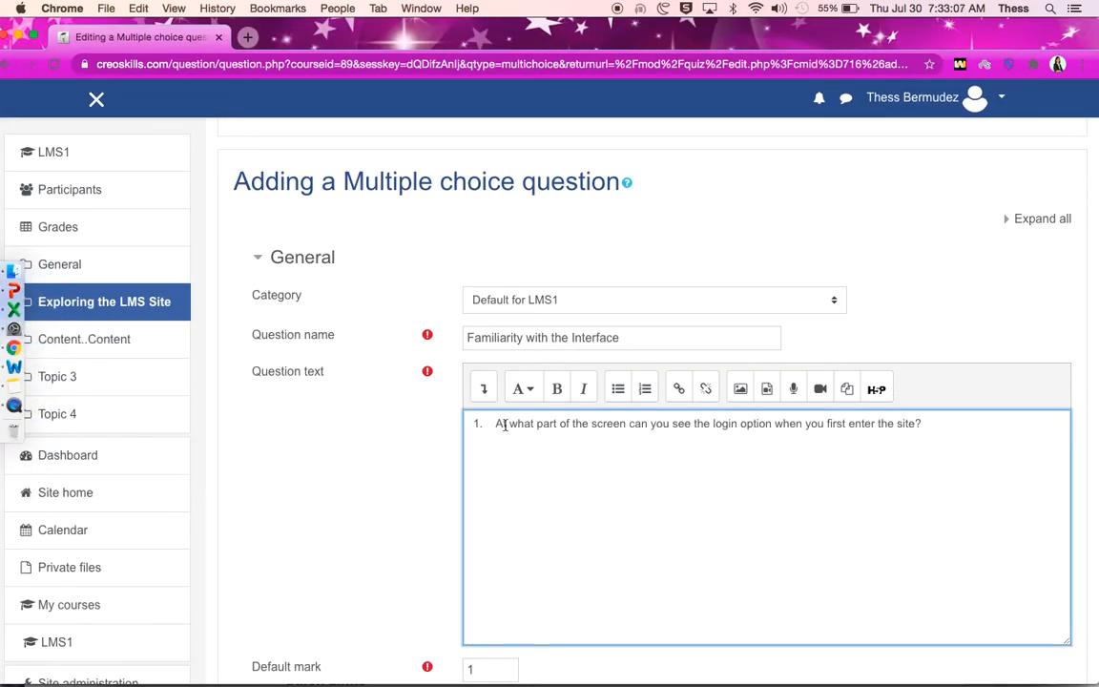
Step: Remove the list numbering from the question text and format the question as Heading (small)
{"action": "left_click", "coordinate": [498, 424]}
{"action": "key", "text": "BackSpace"}
{"action": "key", "text": "BackSpace"}
{"action": "key", "text": "BackSpace"}
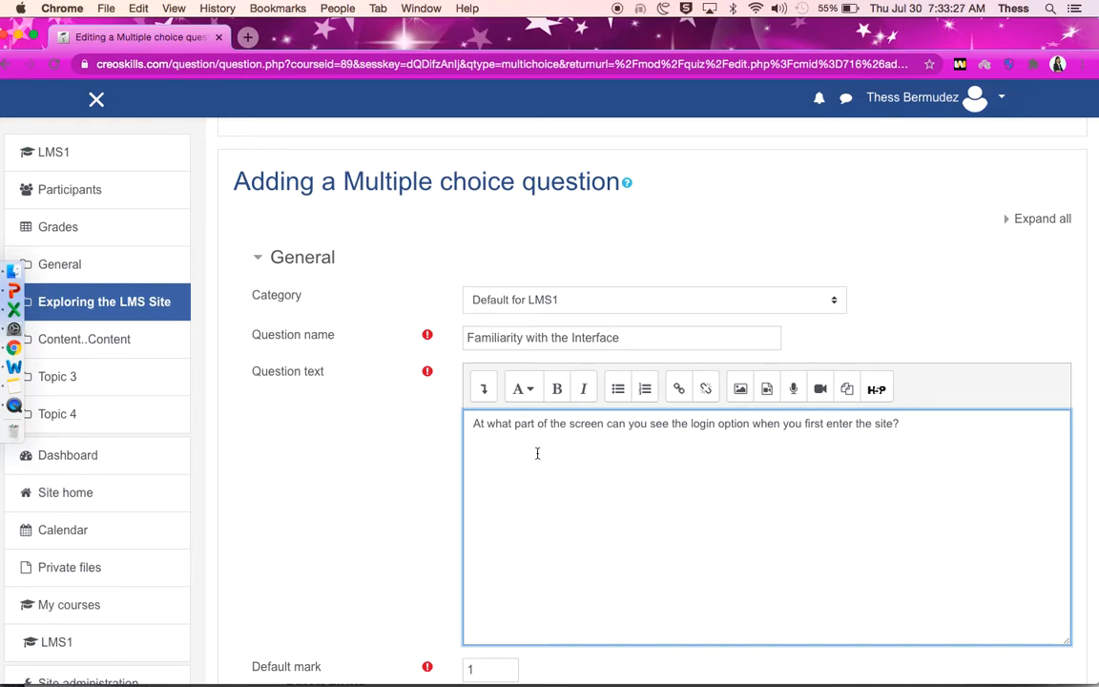
{"action": "left_click_drag", "start_coordinate": [910, 423], "coordinate": [475, 423]}
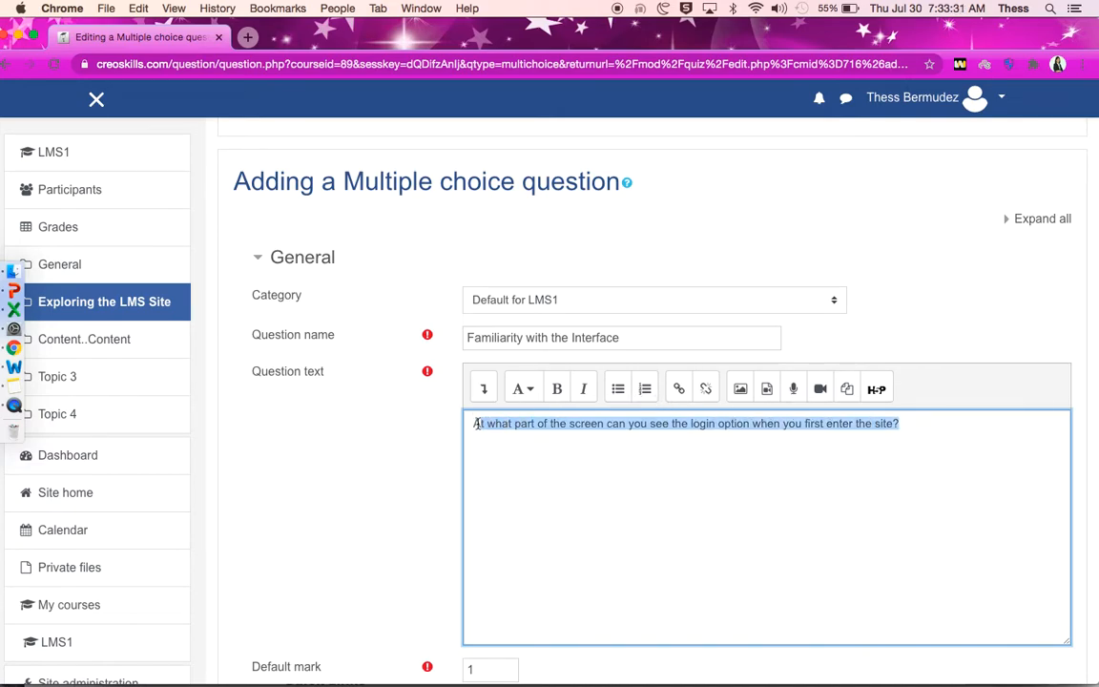
{"action": "left_click", "coordinate": [522, 390]}
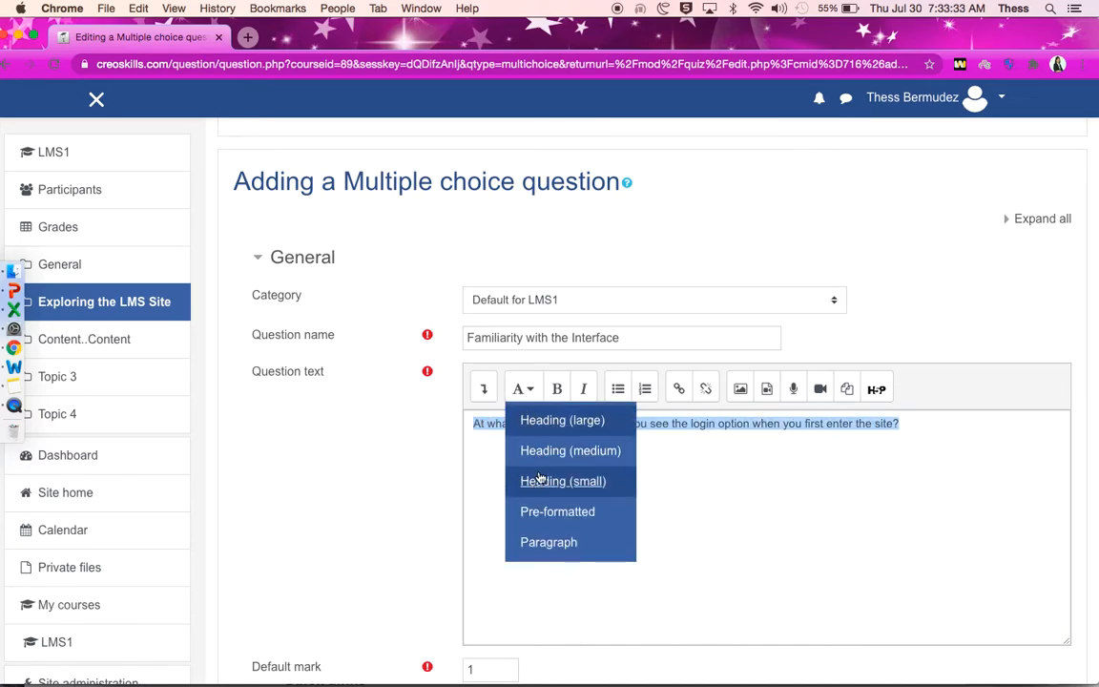
{"action": "left_click", "coordinate": [539, 478]}
Step: Review the question's mark, feedback and answer options, and keep the choices numbered as a., b., c
{"action": "scroll", "coordinate": [553, 494], "scroll_direction": "down", "scroll_amount": 3}
{"action": "scroll", "coordinate": [554, 494], "scroll_direction": "down", "scroll_amount": 2}
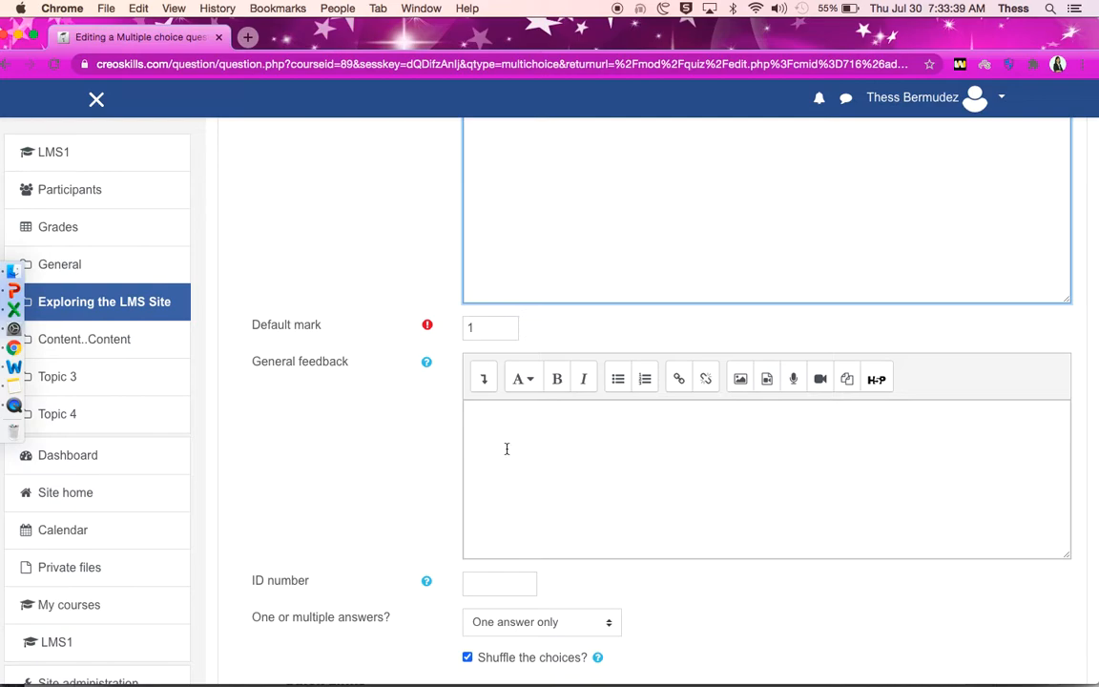
{"action": "scroll", "coordinate": [507, 448], "scroll_direction": "down", "scroll_amount": 5}
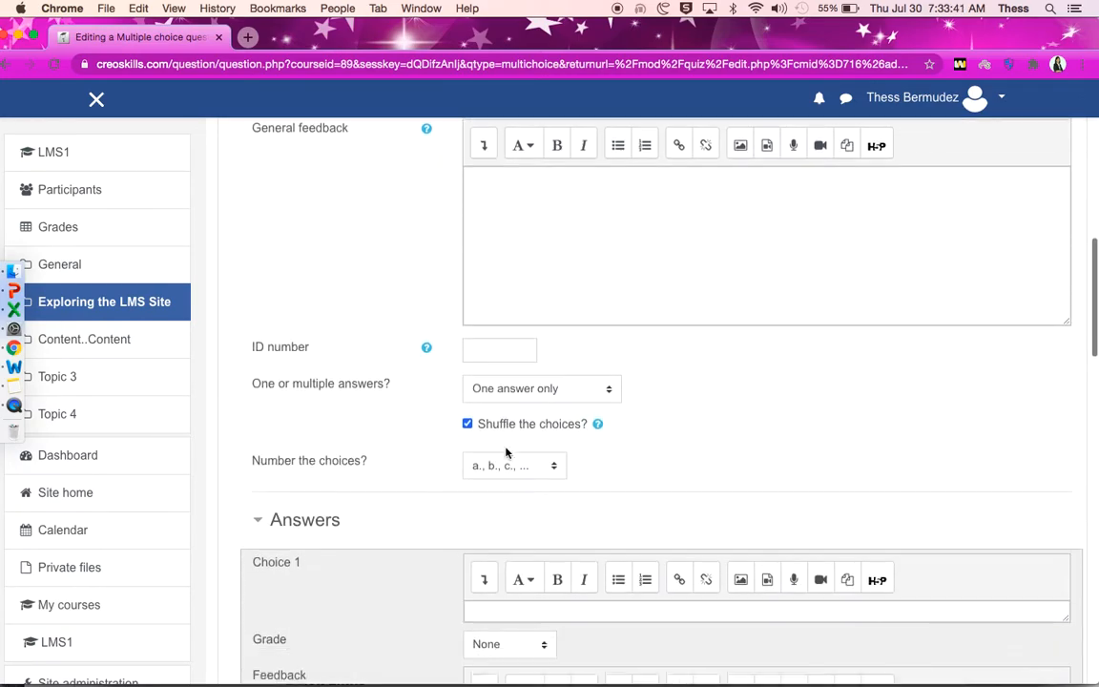
{"action": "scroll", "coordinate": [507, 452], "scroll_direction": "down", "scroll_amount": 1}
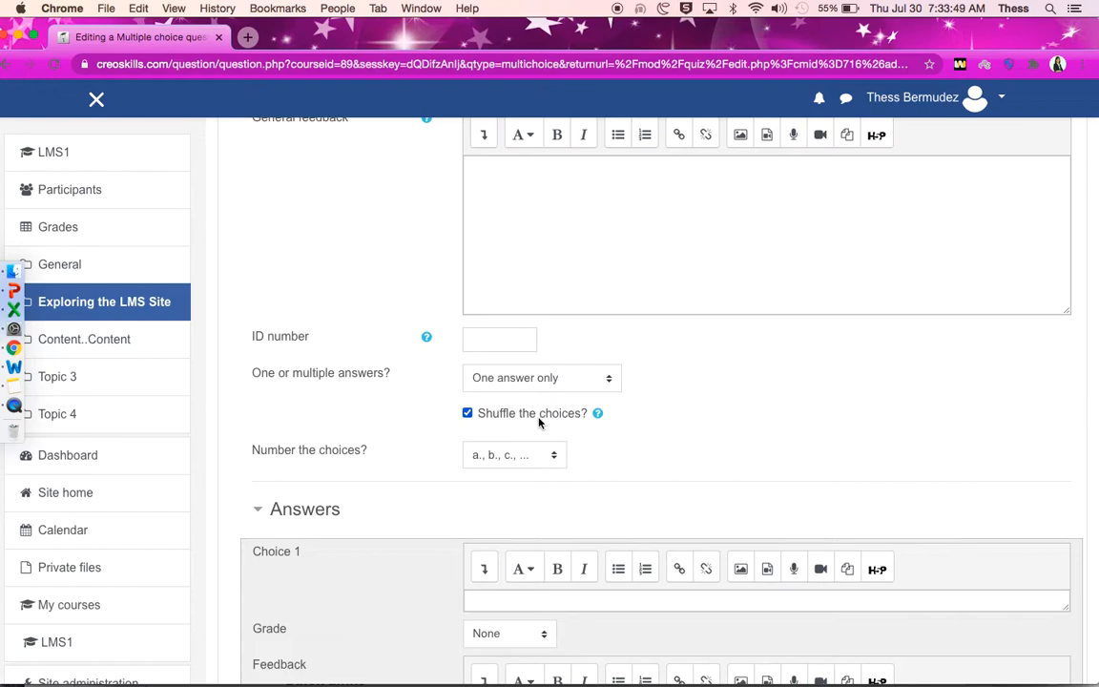
{"action": "scroll", "coordinate": [596, 472], "scroll_direction": "down", "scroll_amount": 5}
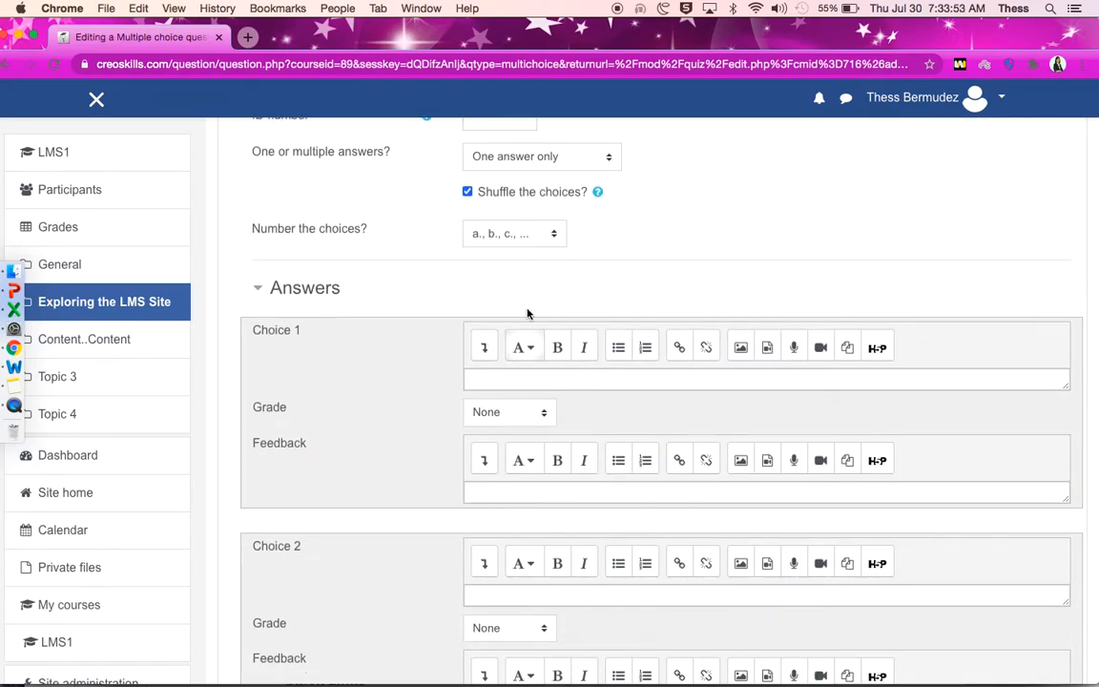
{"action": "left_click", "coordinate": [550, 236]}
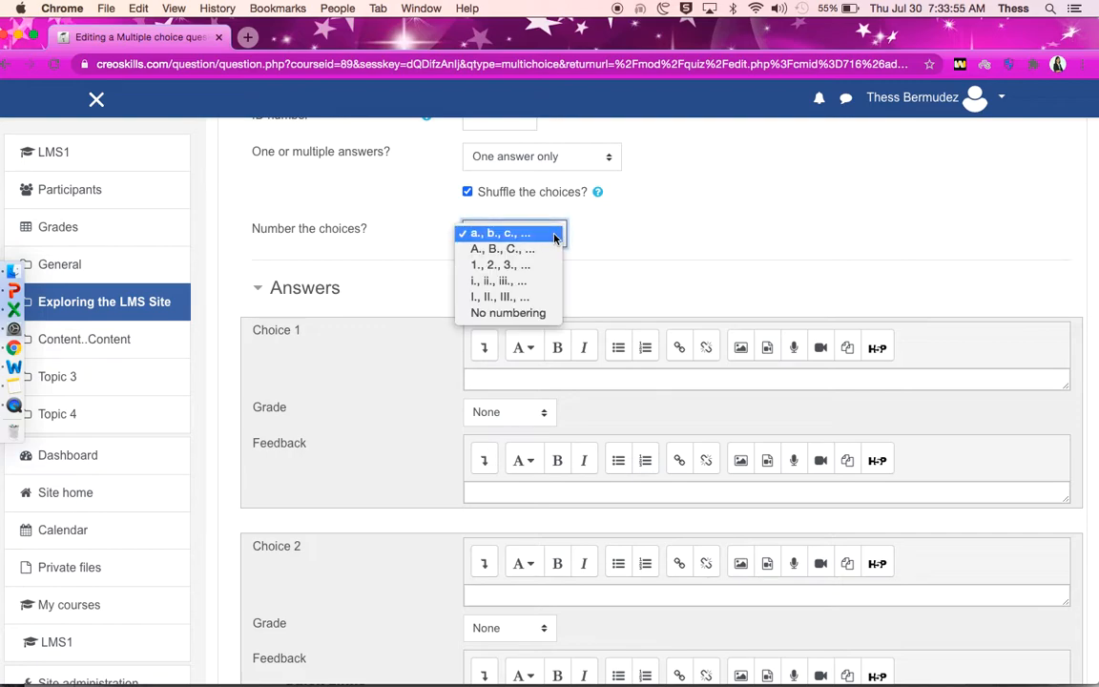
{"action": "left_click", "coordinate": [554, 235]}
Step: Check the first answer option in the Word document and enter "left bottom side" as the text of Choice 1
{"action": "left_click", "coordinate": [490, 380]}
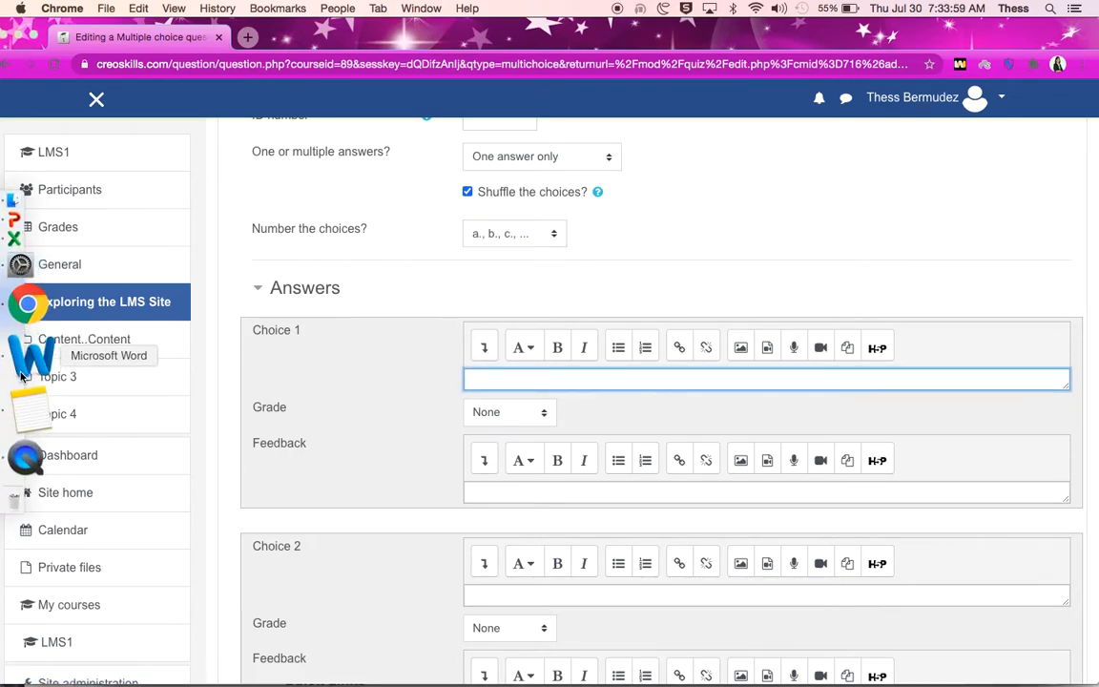
{"action": "left_click", "coordinate": [28, 351]}
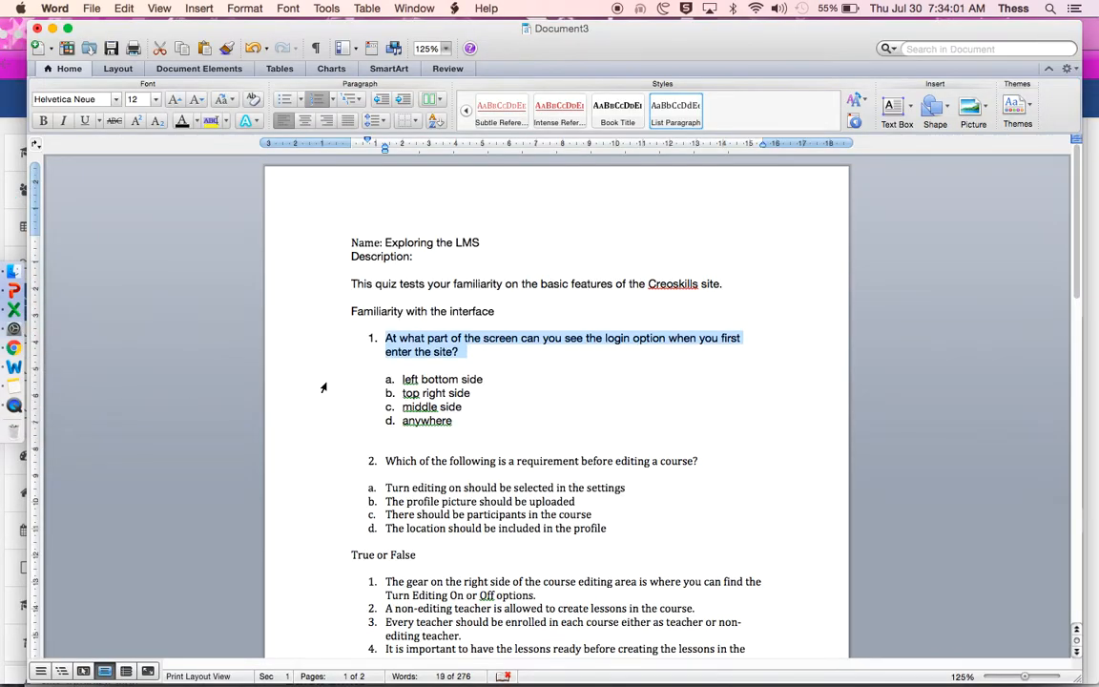
{"action": "left_click", "coordinate": [15, 349]}
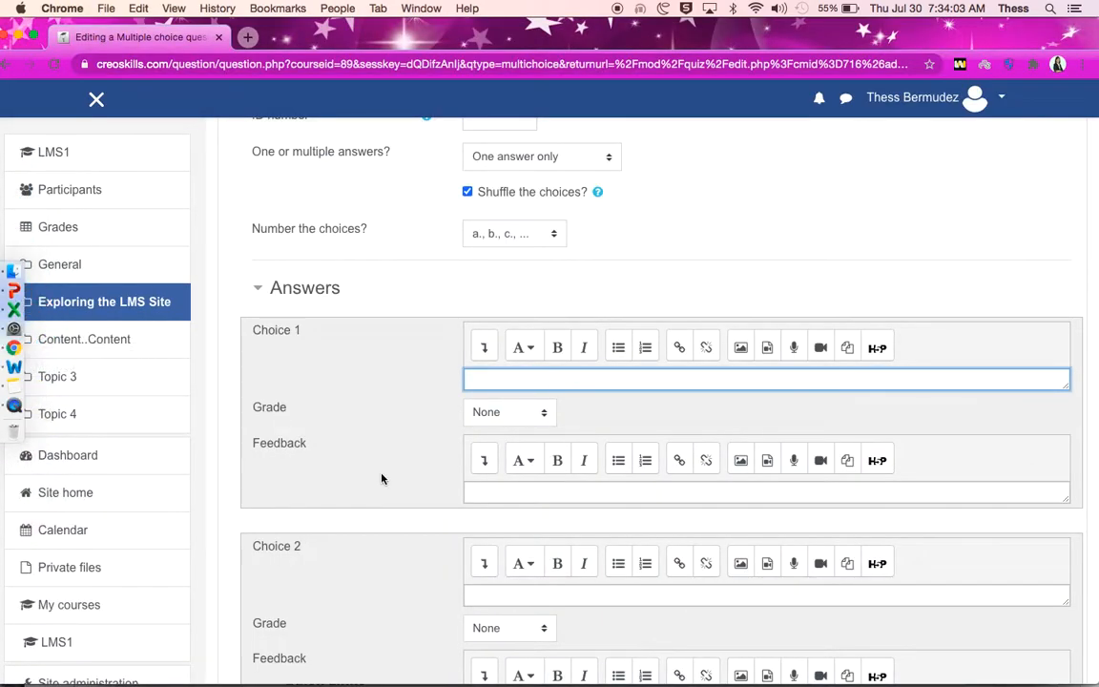
{"action": "type", "text": "left bottom si"}
{"action": "scroll", "coordinate": [576, 381], "scroll_direction": "up", "scroll_amount": 3}
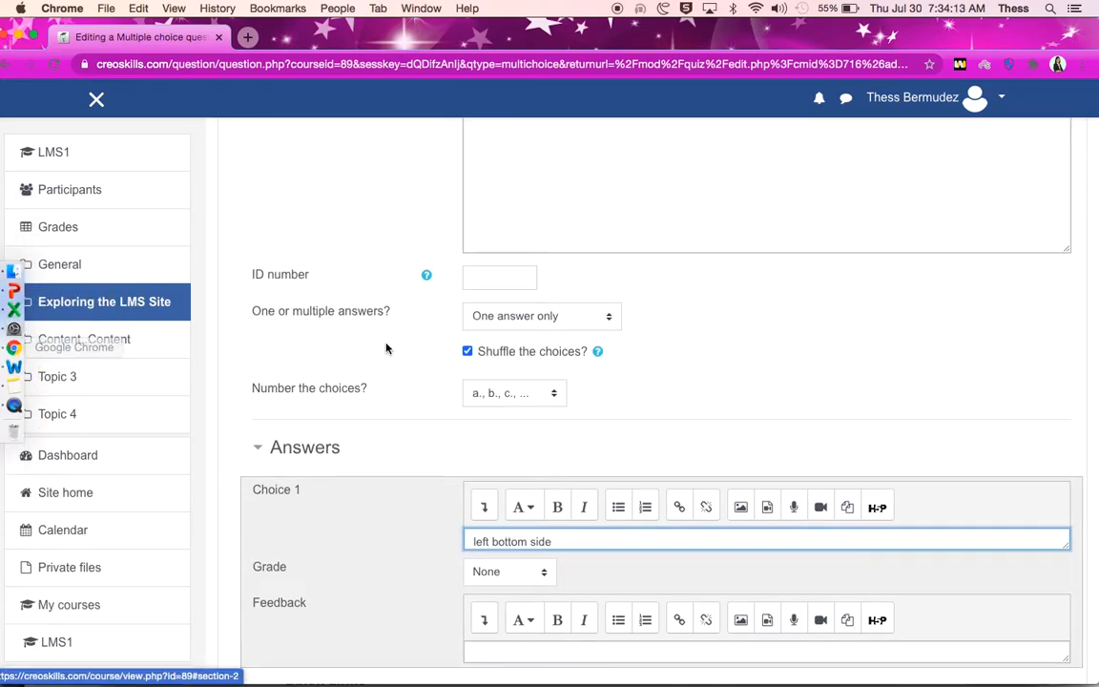
Step: Replace the Choice 1 text with "top right side" from the Word document's options and set its grade to 100%
{"action": "scroll", "coordinate": [385, 345], "scroll_direction": "up", "scroll_amount": 10}
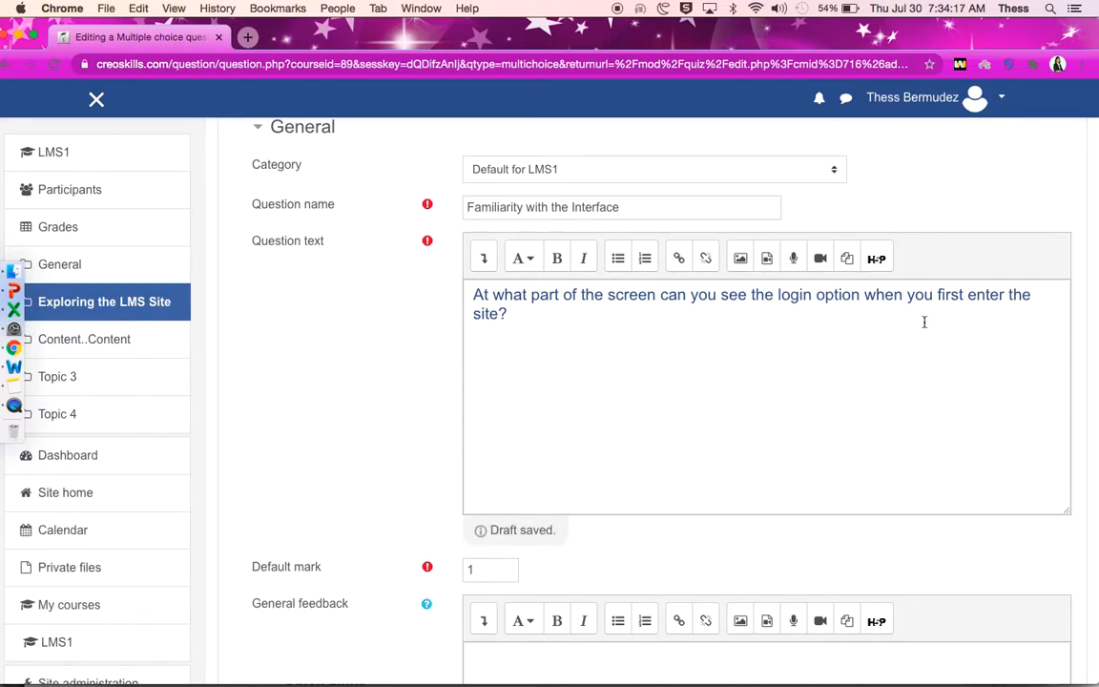
{"action": "scroll", "coordinate": [890, 417], "scroll_direction": "down", "scroll_amount": 10}
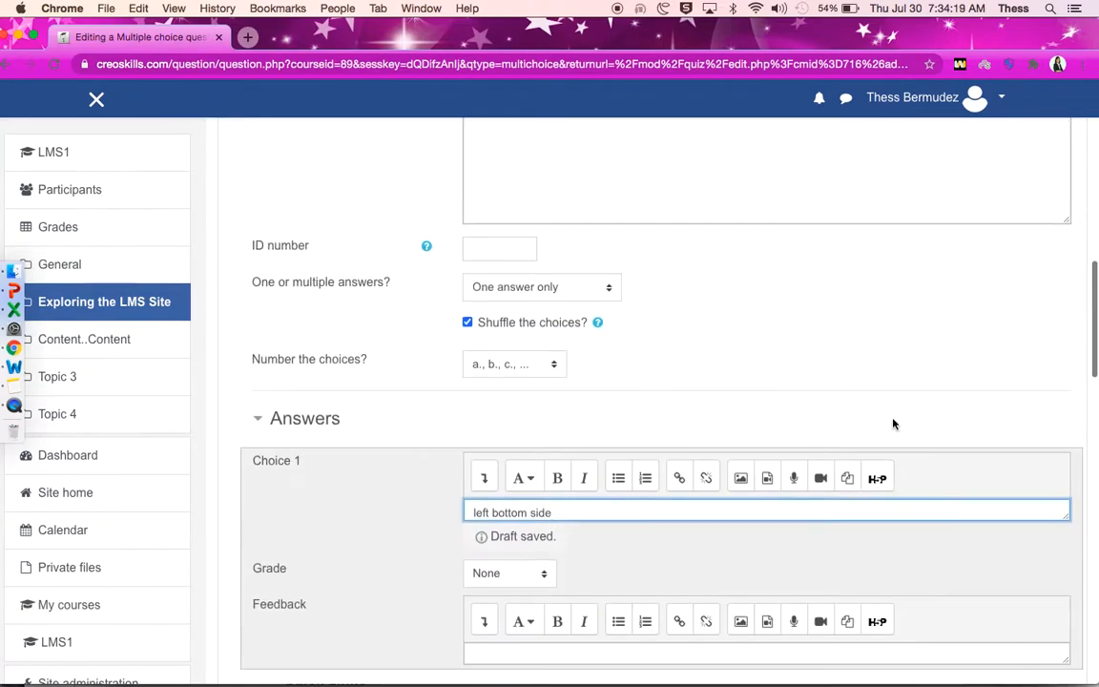
{"action": "scroll", "coordinate": [894, 422], "scroll_direction": "down", "scroll_amount": 4}
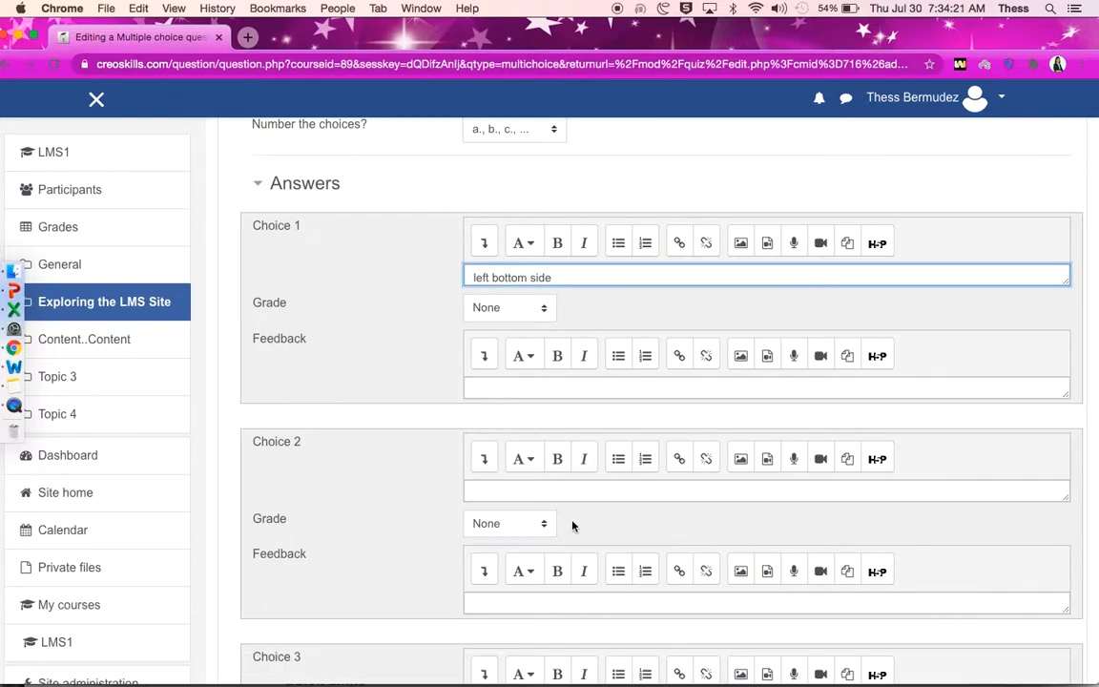
{"action": "left_click_drag", "start_coordinate": [565, 278], "coordinate": [467, 272]}
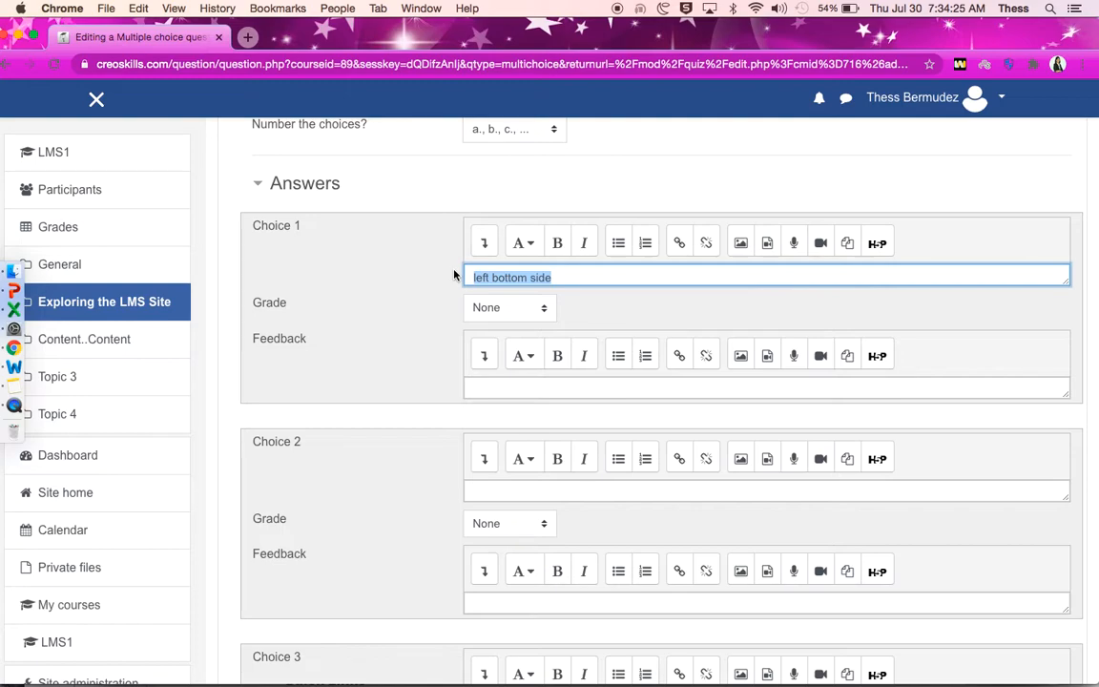
{"action": "type", "text": "right"}
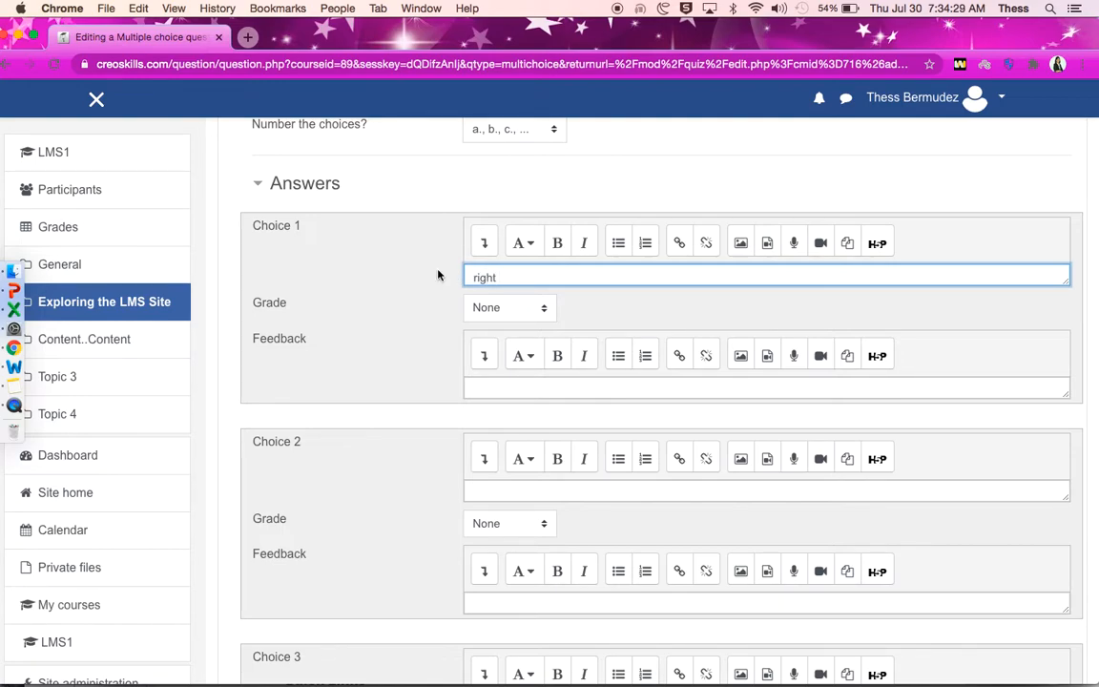
{"action": "left_click", "coordinate": [15, 365]}
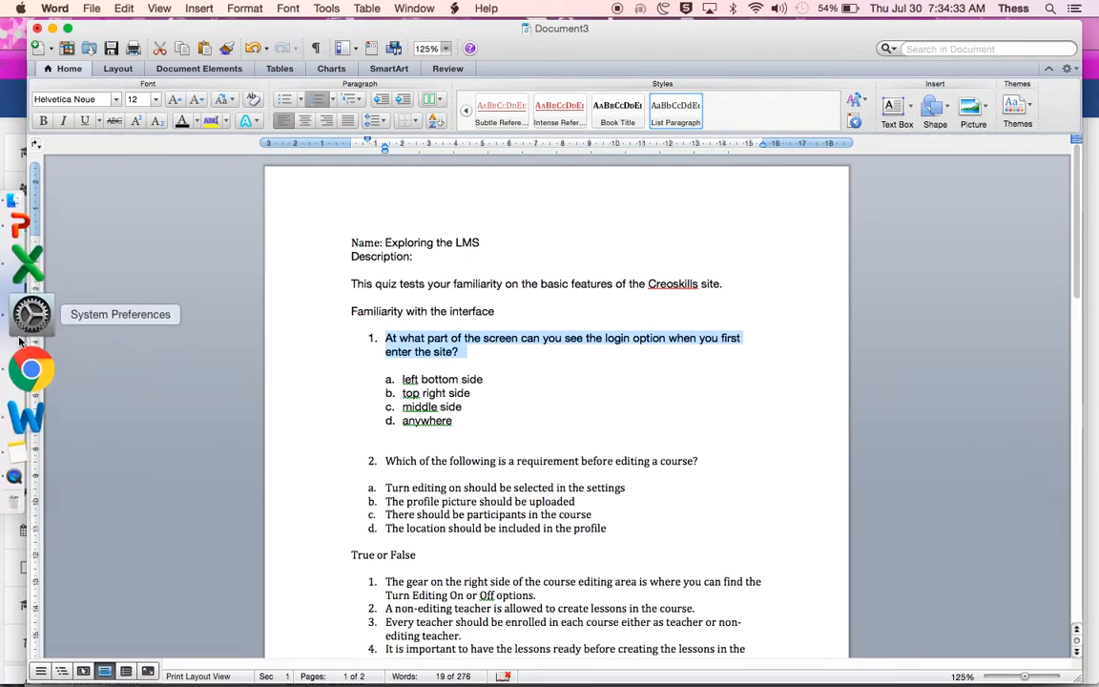
{"action": "left_click", "coordinate": [21, 353]}
{"action": "key", "text": "BackSpace"}
{"action": "key", "text": "BackSpace"}
{"action": "key", "text": "BackSpace"}
{"action": "key", "text": "BackSpace"}
{"action": "type", "text": "top right "}
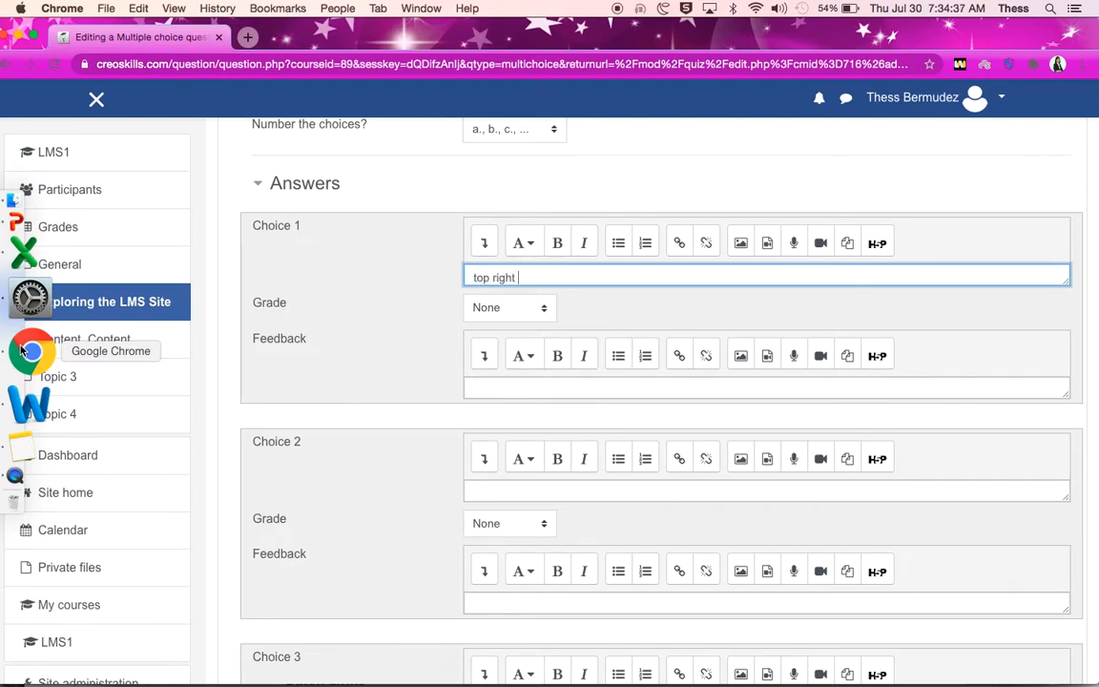
{"action": "type", "text": "side"}
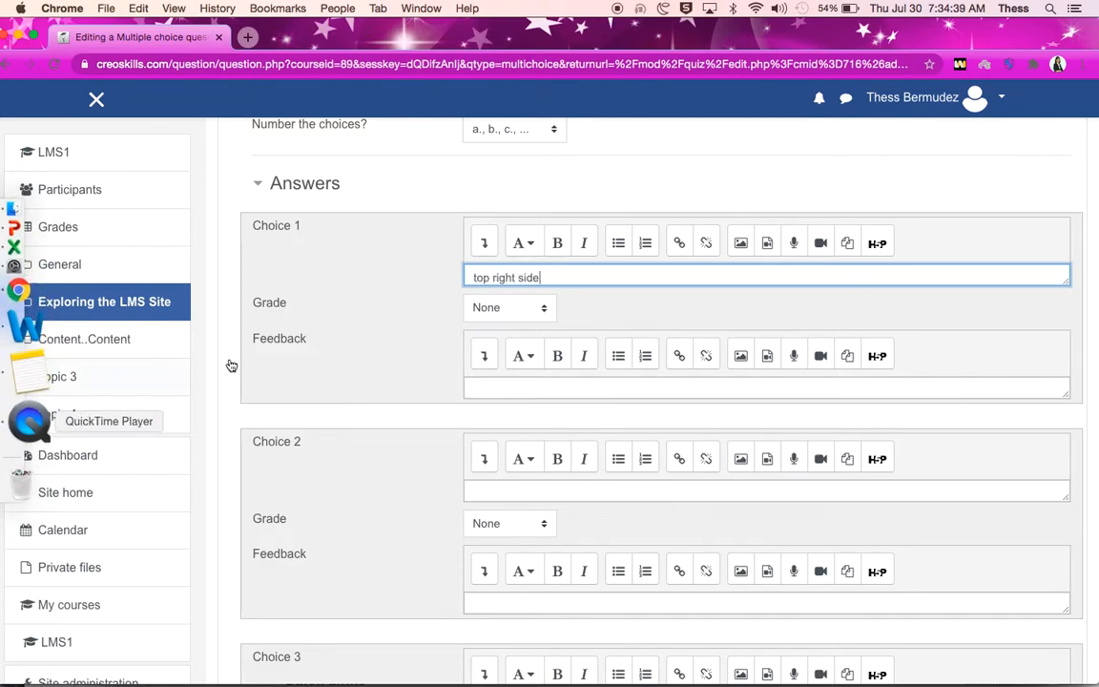
{"action": "left_click", "coordinate": [492, 307]}
{"action": "left_click", "coordinate": [486, 325]}
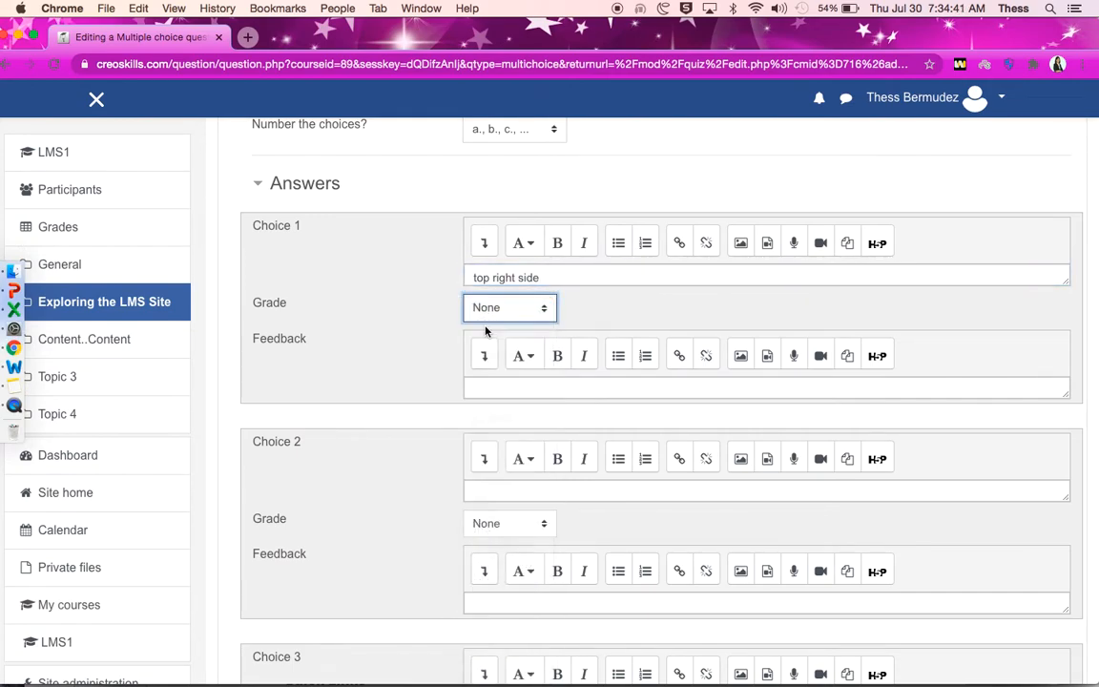
{"action": "left_click", "coordinate": [518, 492]}
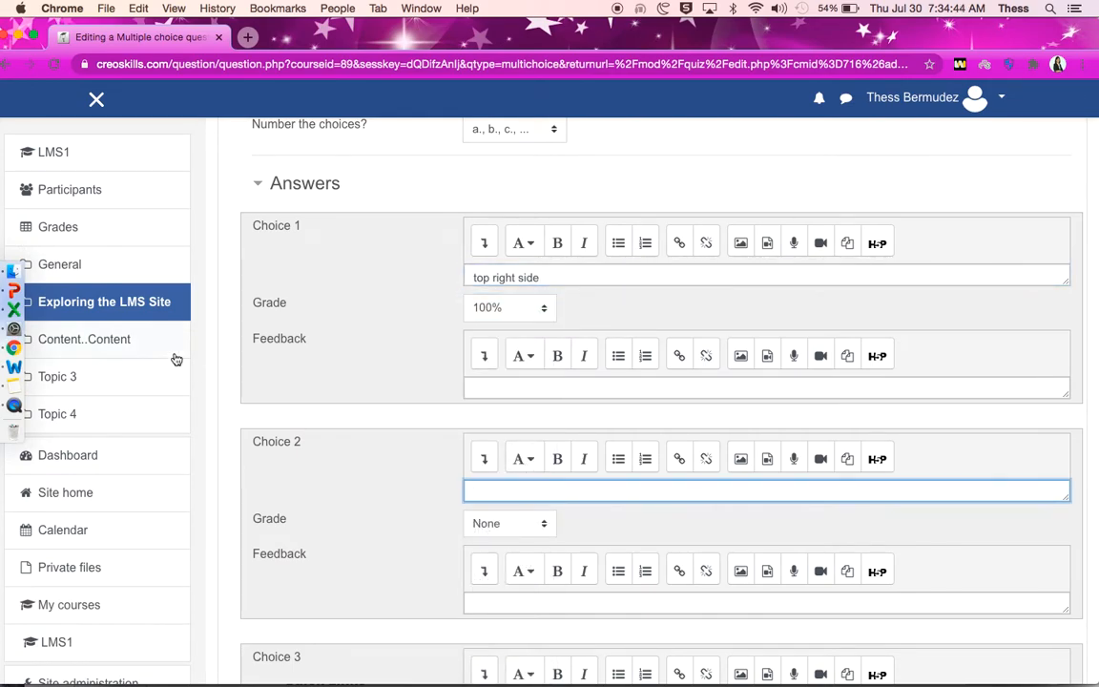
{"action": "left_click", "coordinate": [21, 368]}
{"action": "left_click_drag", "start_coordinate": [485, 382], "coordinate": [408, 383]}
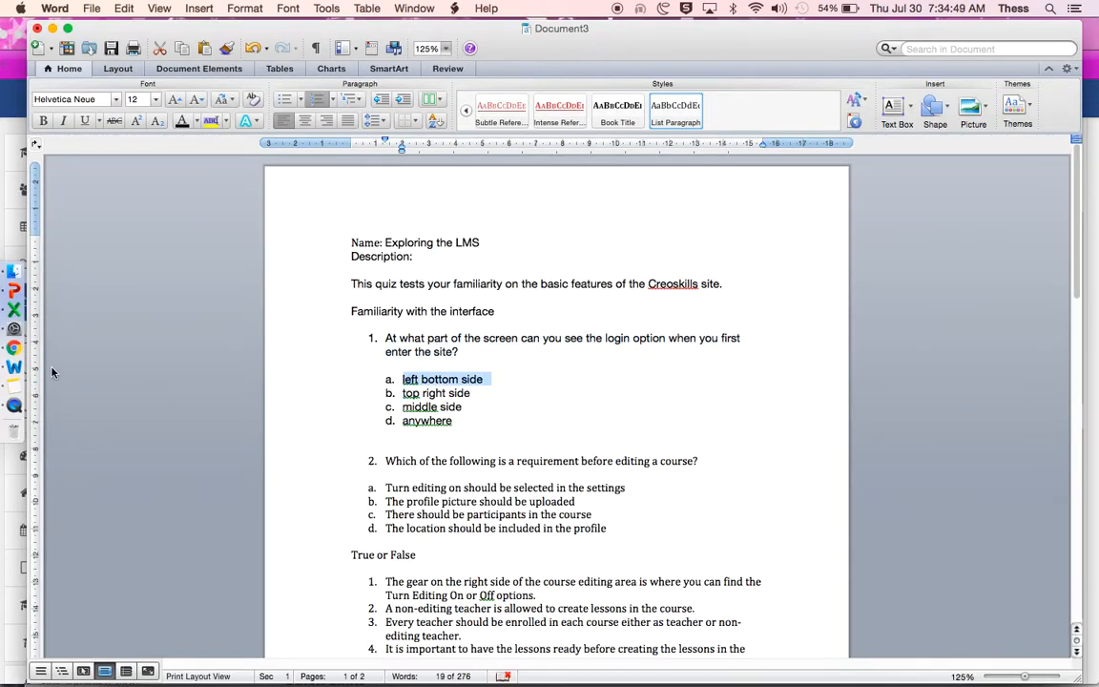
{"action": "left_click", "coordinate": [27, 342]}
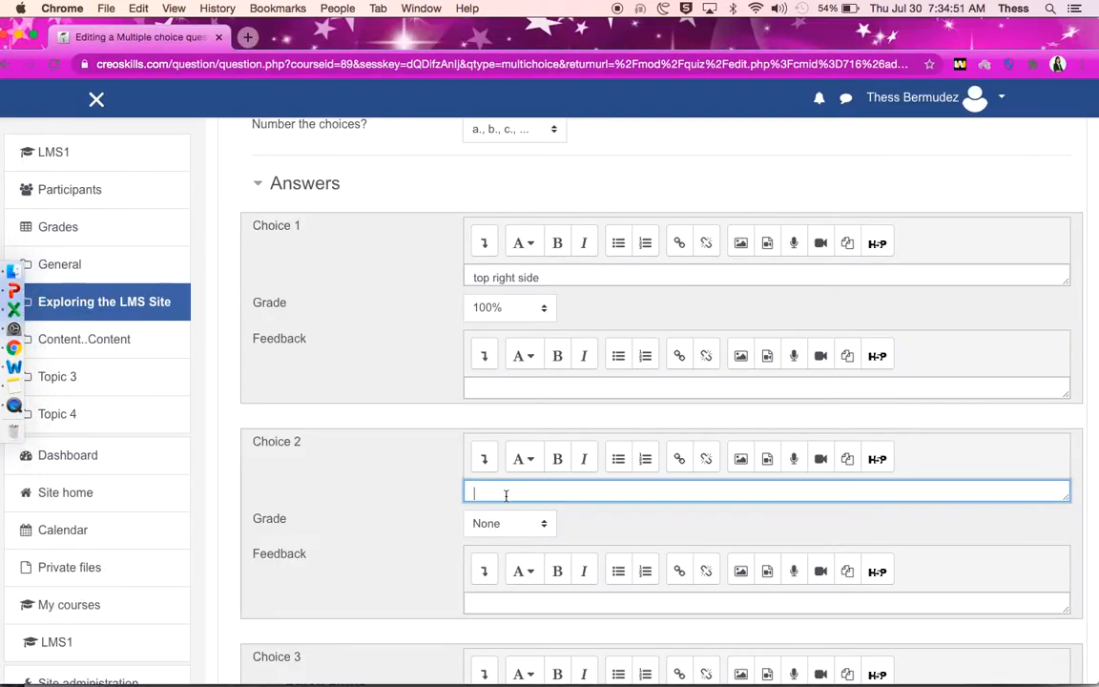
{"action": "type", "text": "1.\tAt what part of the screen can you see the login option when you first enter the site?"}
{"action": "key", "text": "super+a"}
{"action": "key", "text": "BackSpace"}
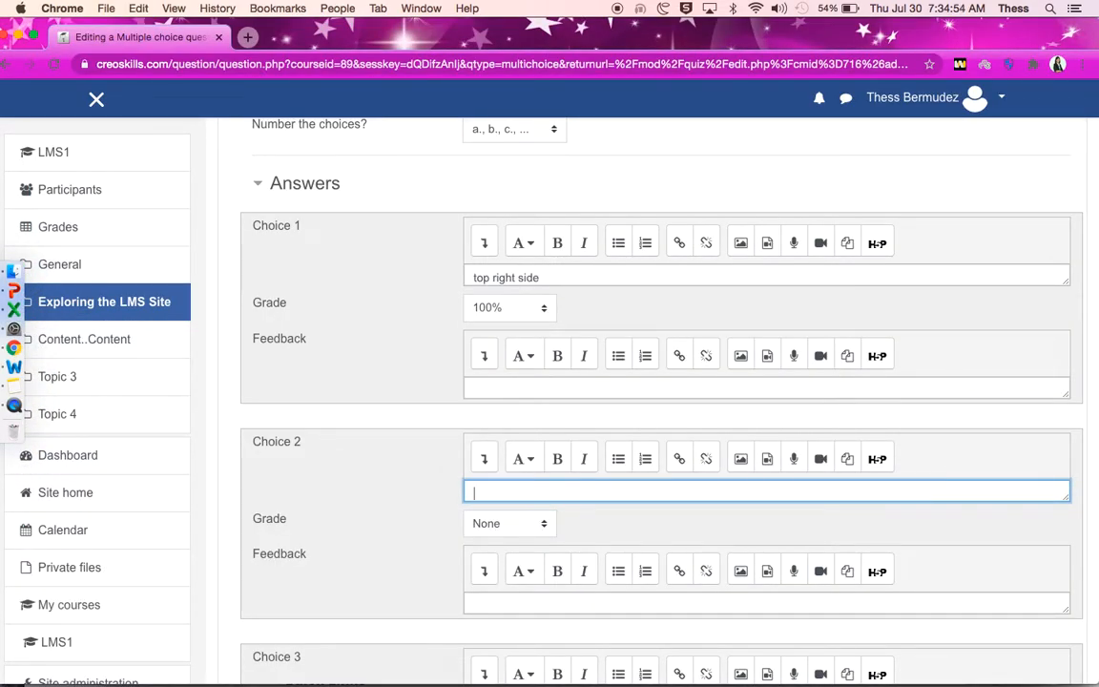
Step: Copy "left bottom side" from the Word document into Choice 2 and remove the list letter in front of it
{"action": "left_click", "coordinate": [17, 371]}
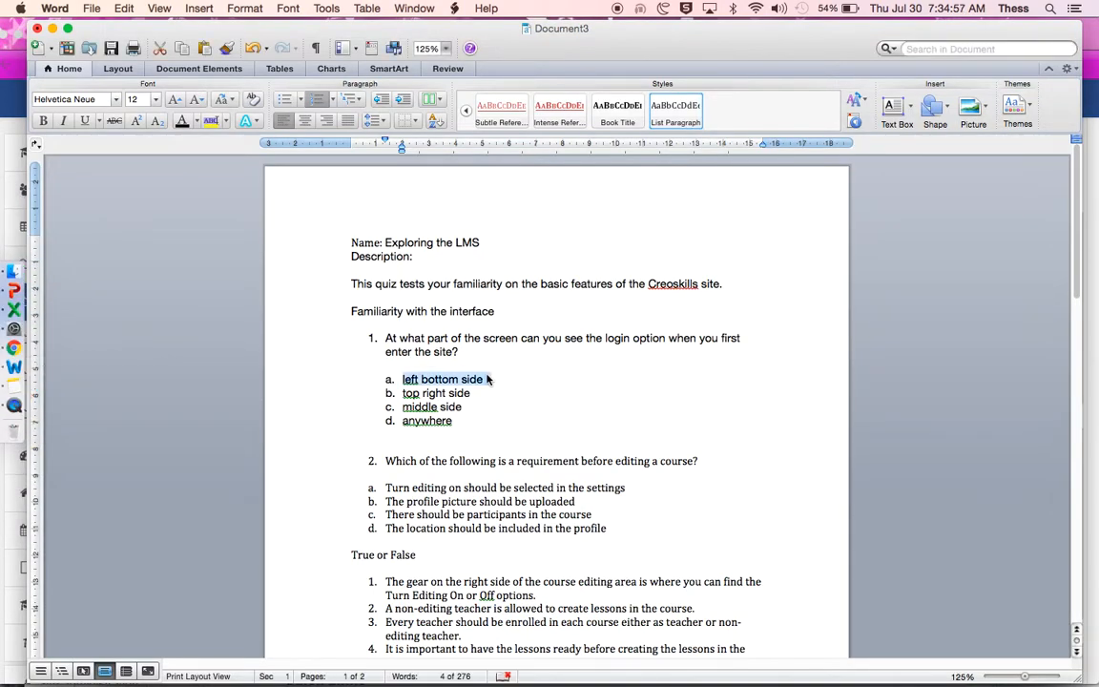
{"action": "key", "text": "super+c"}
{"action": "left_click", "coordinate": [26, 350]}
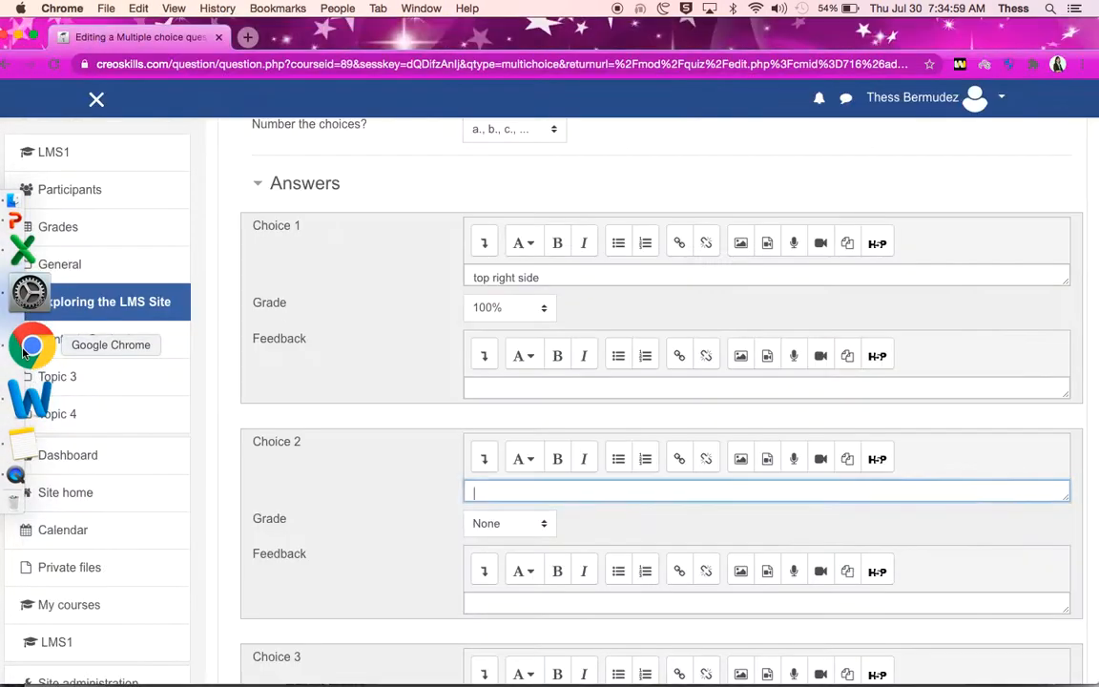
{"action": "key", "text": "super+v"}
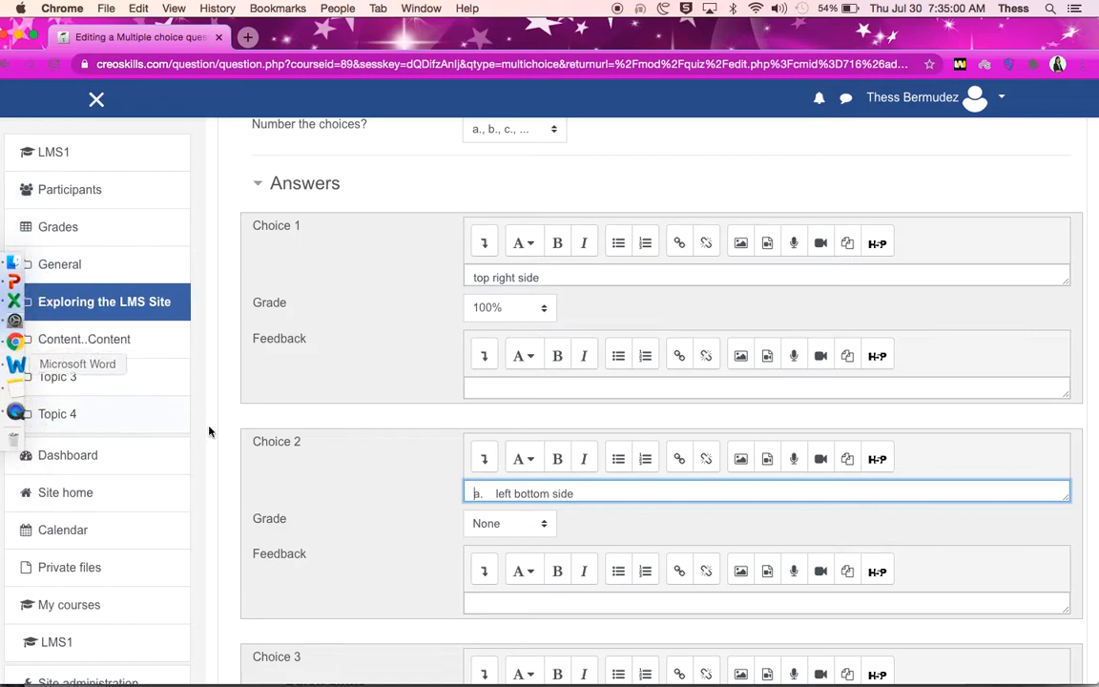
{"action": "left_click", "coordinate": [495, 493]}
{"action": "key", "text": "BackSpace"}
{"action": "key", "text": "BackSpace"}
{"action": "key", "text": "BackSpace"}
Step: Check the remaining options in the Word document and enter "middle side" as Choice 3 and "anywhere" as Choice 4
{"action": "scroll", "coordinate": [648, 527], "scroll_direction": "down", "scroll_amount": 5}
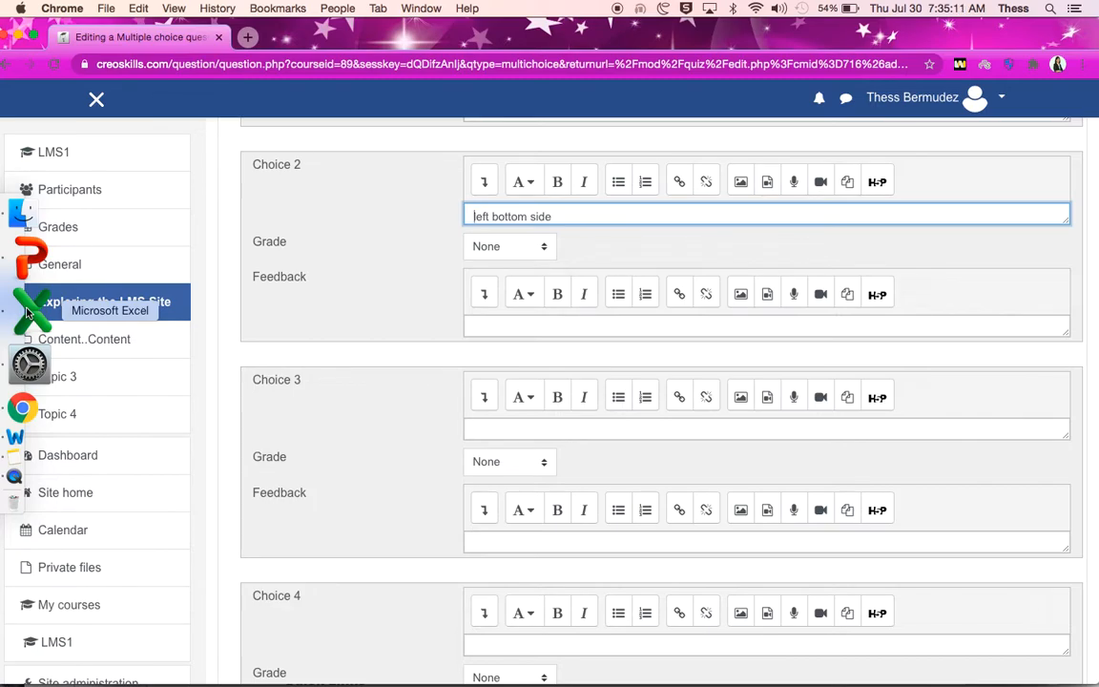
{"action": "left_click", "coordinate": [29, 368]}
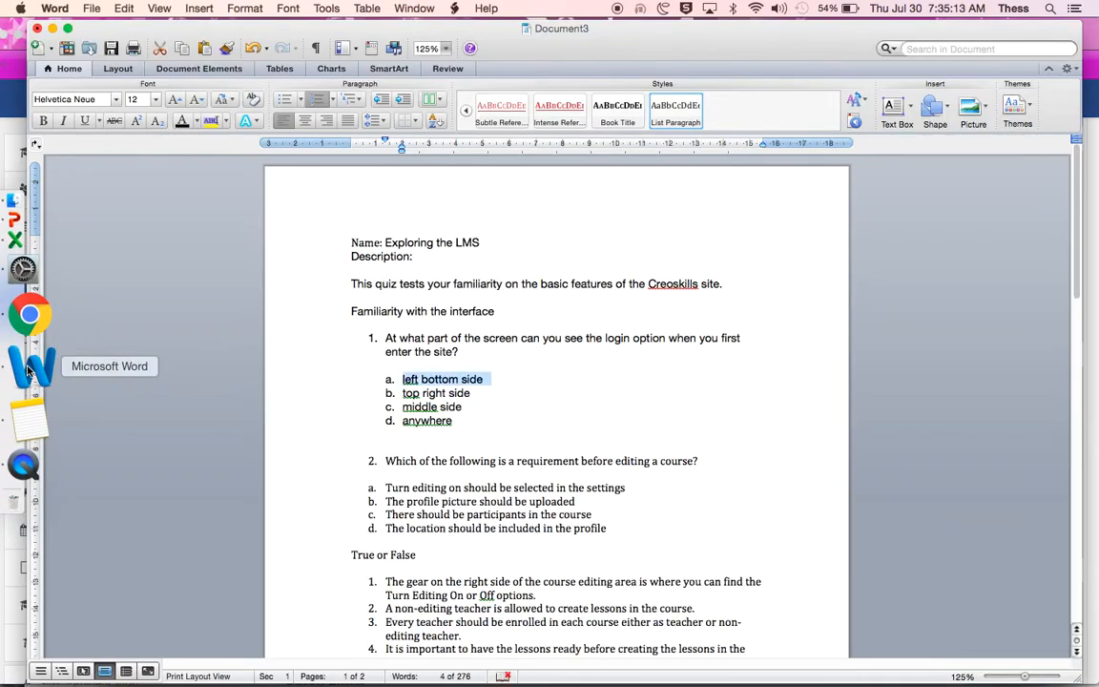
{"action": "left_click", "coordinate": [30, 345]}
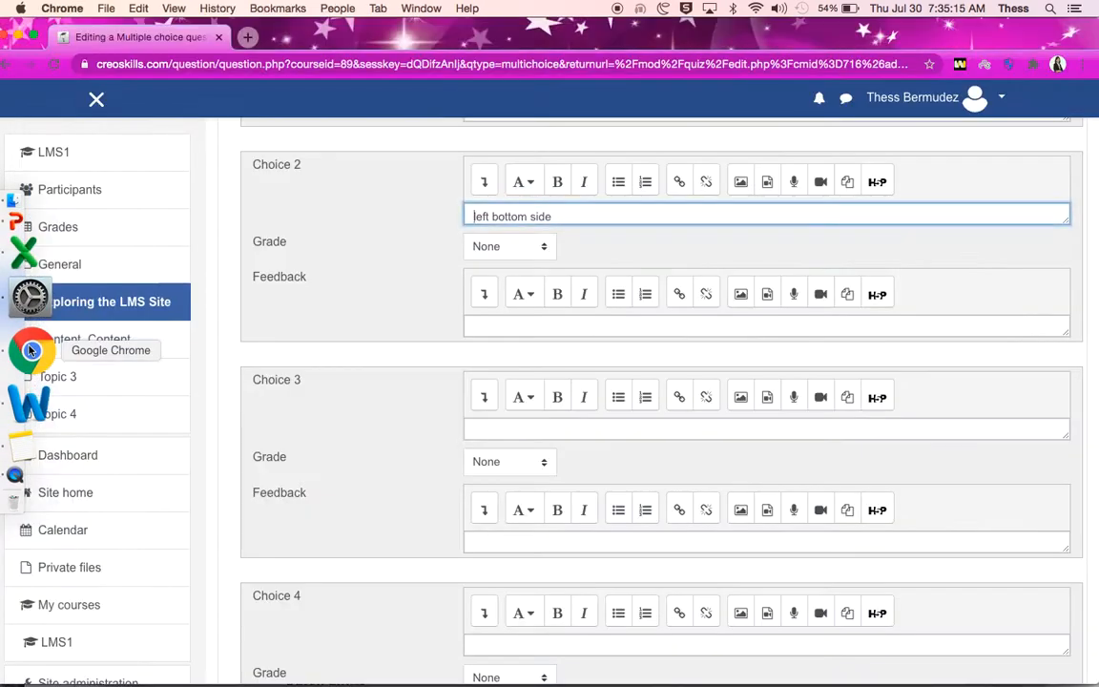
{"action": "left_click", "coordinate": [486, 458]}
{"action": "type", "text": "middle side"}
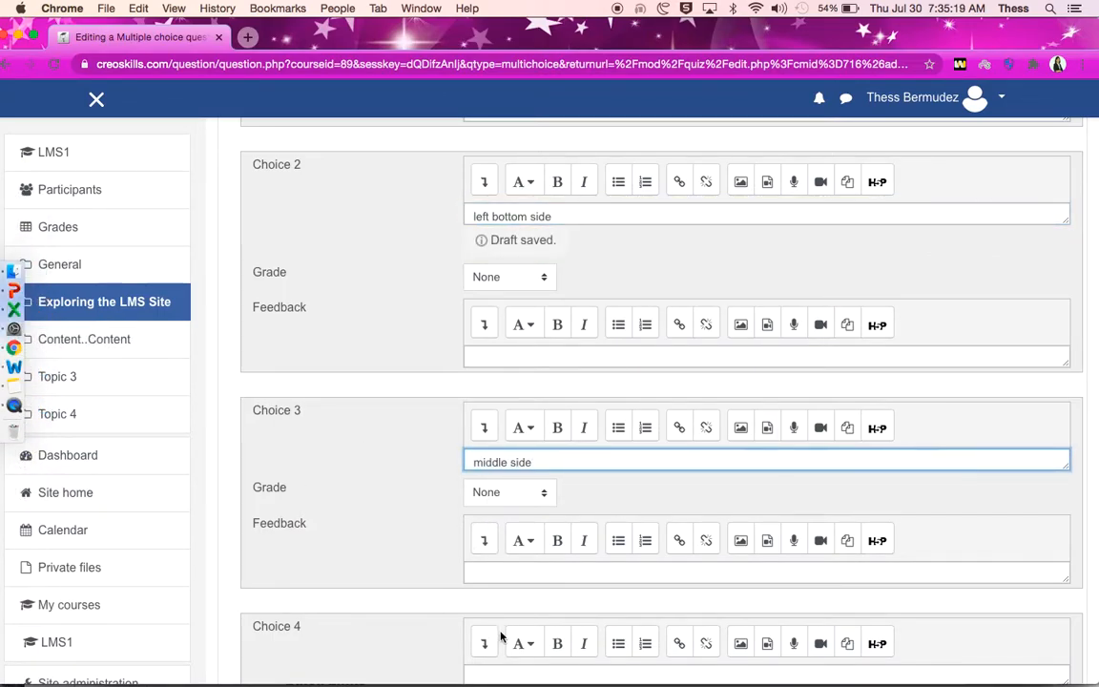
{"action": "scroll", "coordinate": [503, 630], "scroll_direction": "down", "scroll_amount": 3}
{"action": "left_click", "coordinate": [504, 513]}
{"action": "type", "text": "any"}
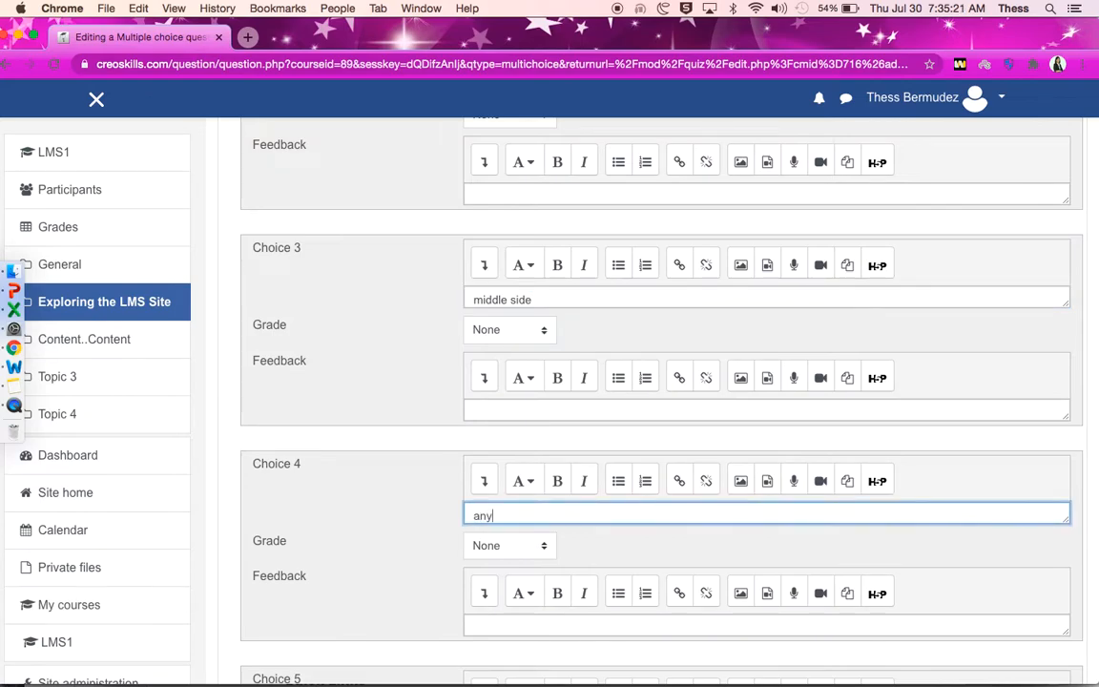
{"action": "type", "text": "where"}
Step: Leave Choice 5 blank and save the multiple choice question to the quiz
{"action": "scroll", "coordinate": [604, 554], "scroll_direction": "down", "scroll_amount": 3}
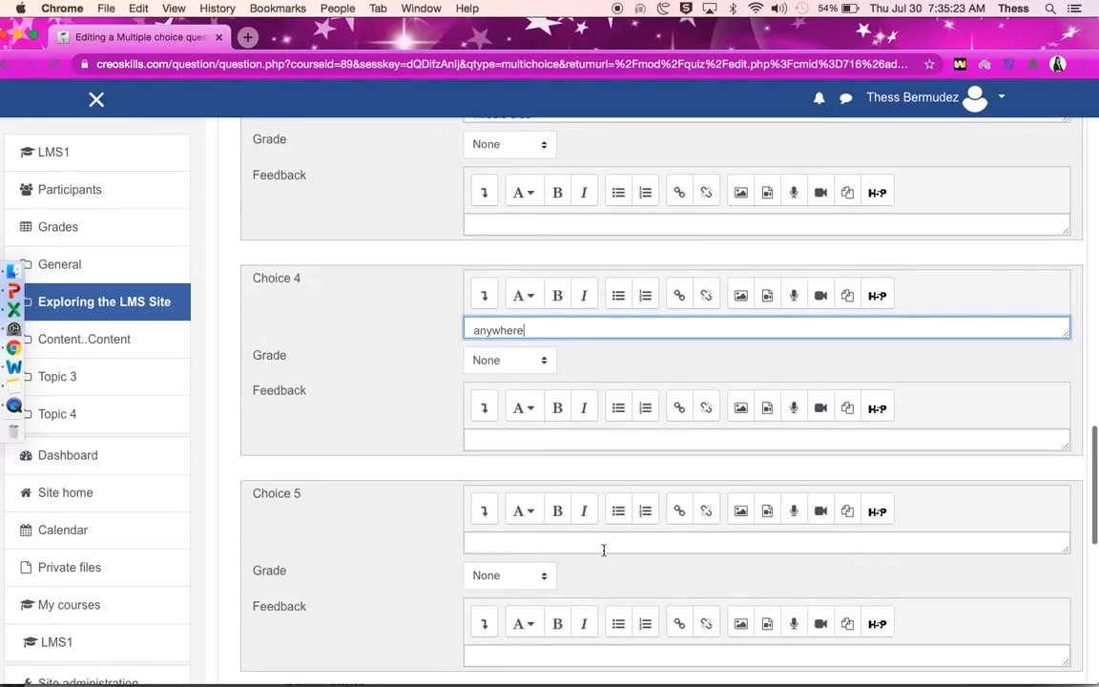
{"action": "scroll", "coordinate": [604, 554], "scroll_direction": "down", "scroll_amount": 4}
{"action": "scroll", "coordinate": [604, 555], "scroll_direction": "down", "scroll_amount": 1}
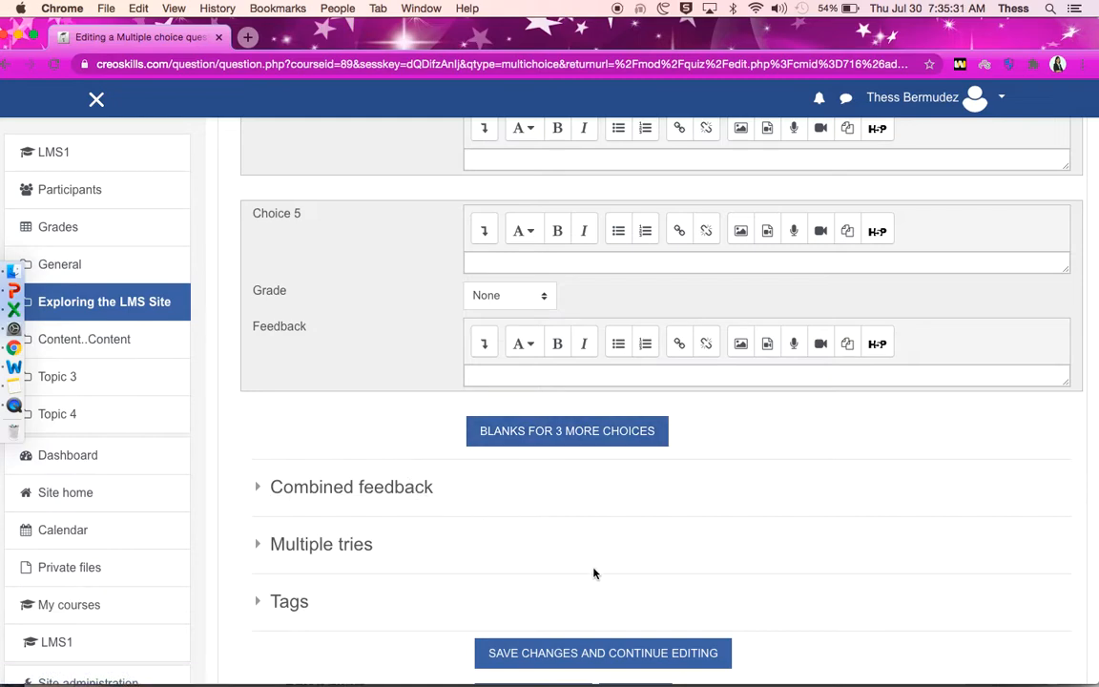
{"action": "scroll", "coordinate": [593, 571], "scroll_direction": "down", "scroll_amount": 3}
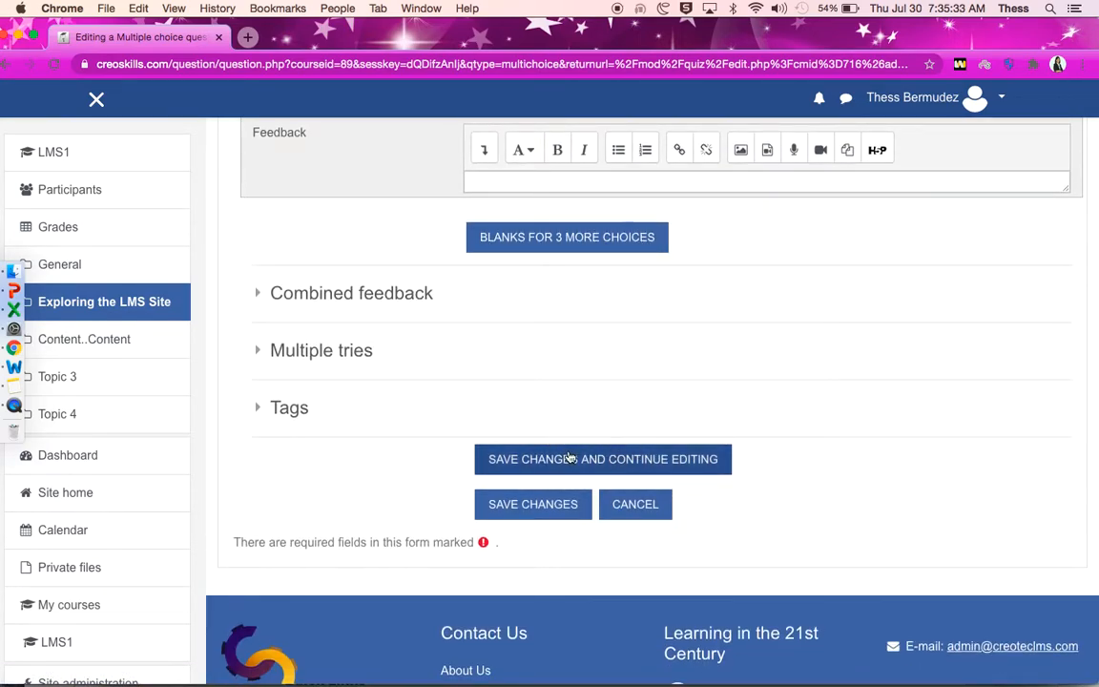
{"action": "left_click", "coordinate": [551, 514]}
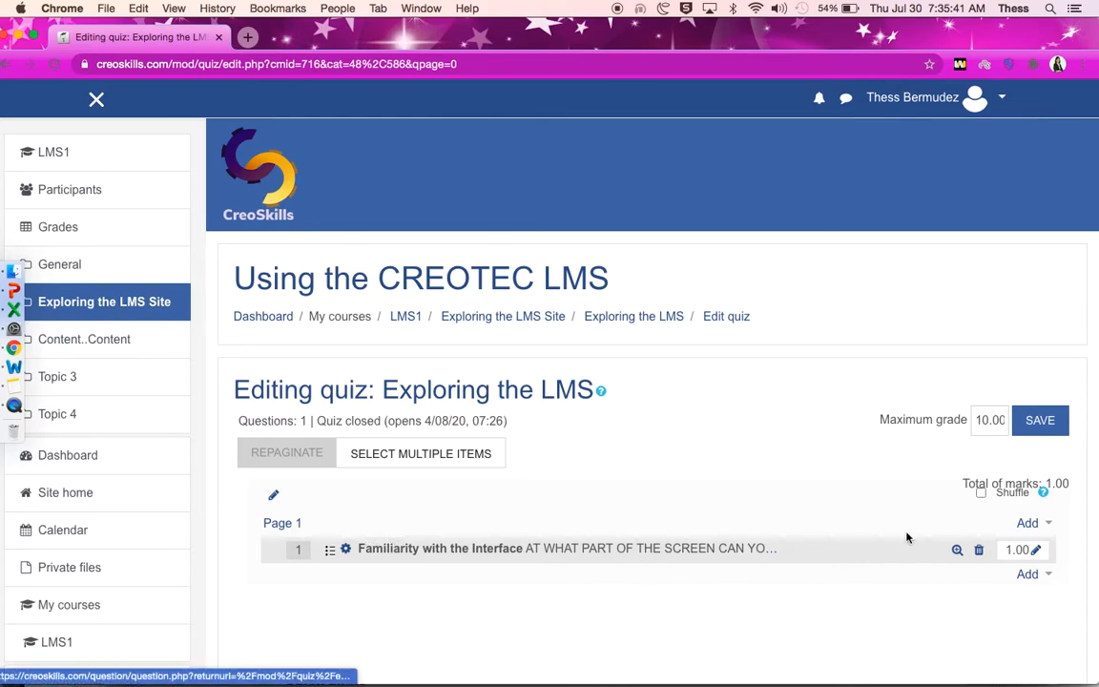
Step: Add another new question of the Multiple choice type below the first question on Page 1
{"action": "left_click", "coordinate": [1034, 576]}
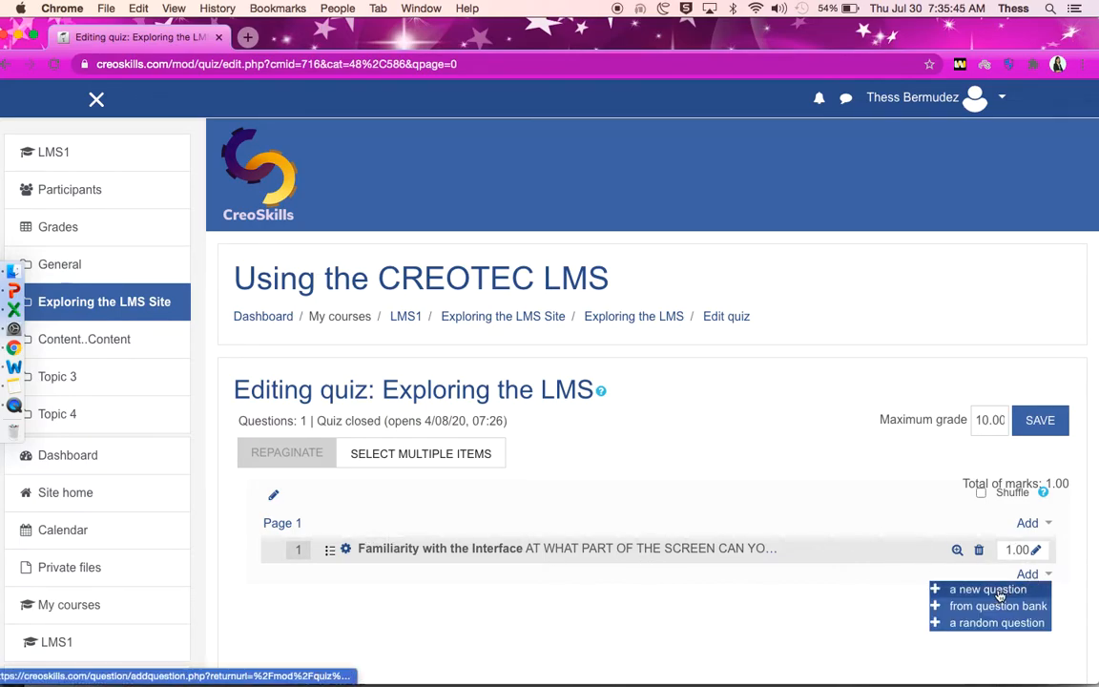
{"action": "left_click", "coordinate": [992, 591]}
{"action": "left_click", "coordinate": [446, 257]}
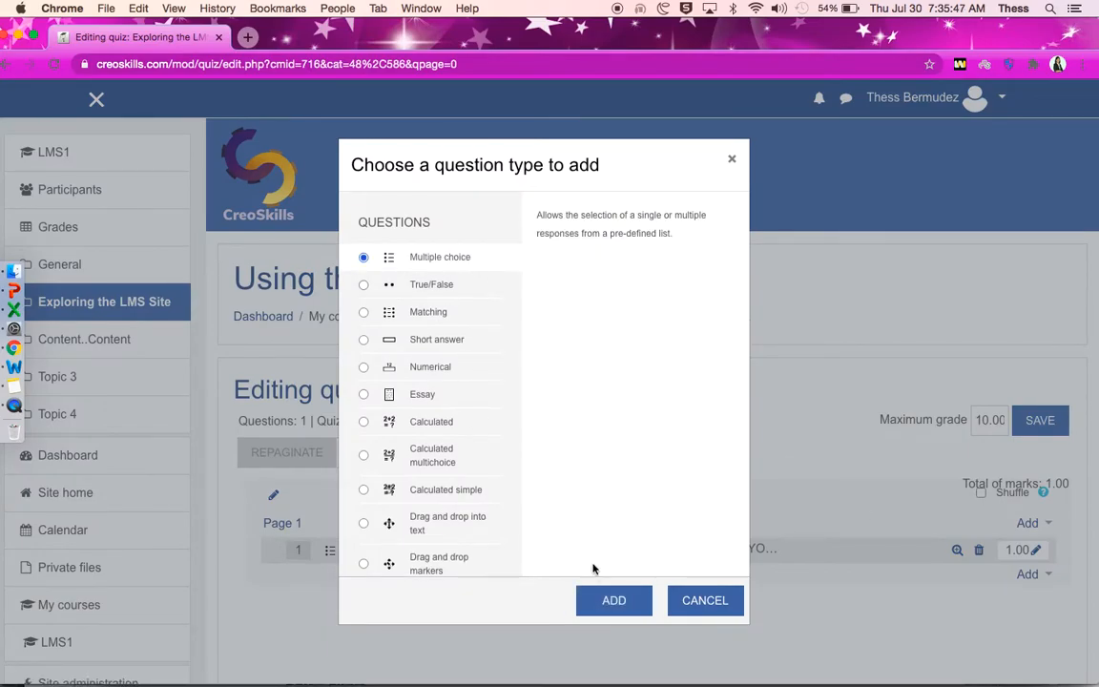
{"action": "left_click", "coordinate": [608, 600]}
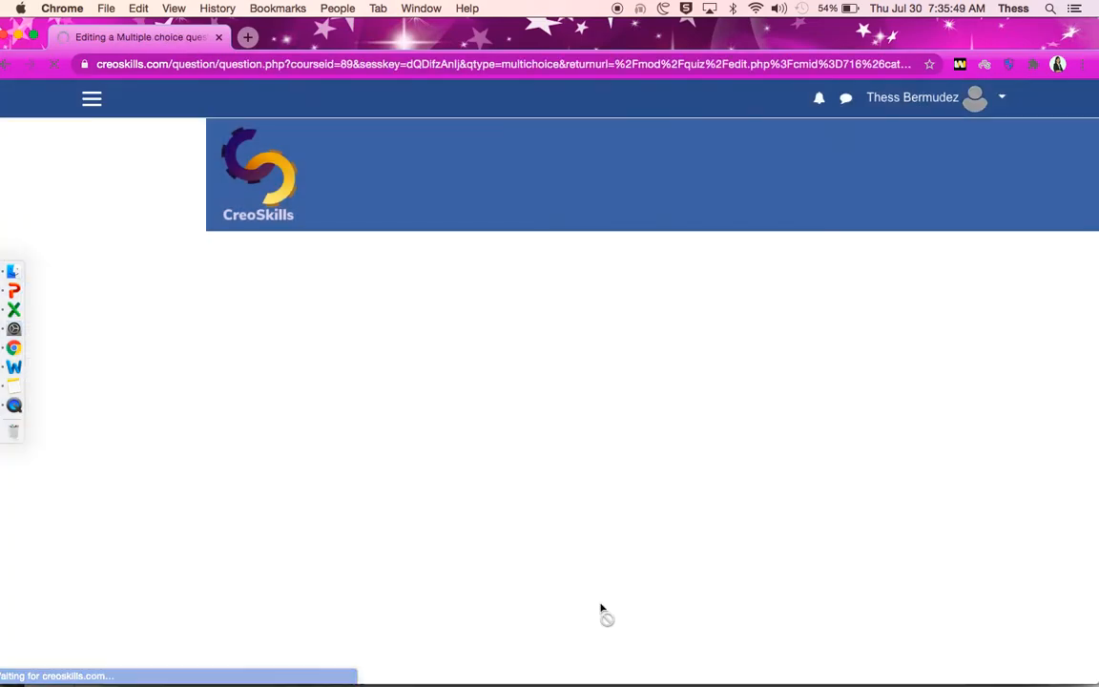
Step: Copy "Which of the following is a requirement before editing a course?" from the Word document into the new question's text
{"action": "left_click", "coordinate": [25, 370]}
{"action": "left_click_drag", "start_coordinate": [402, 378], "coordinate": [482, 380]}
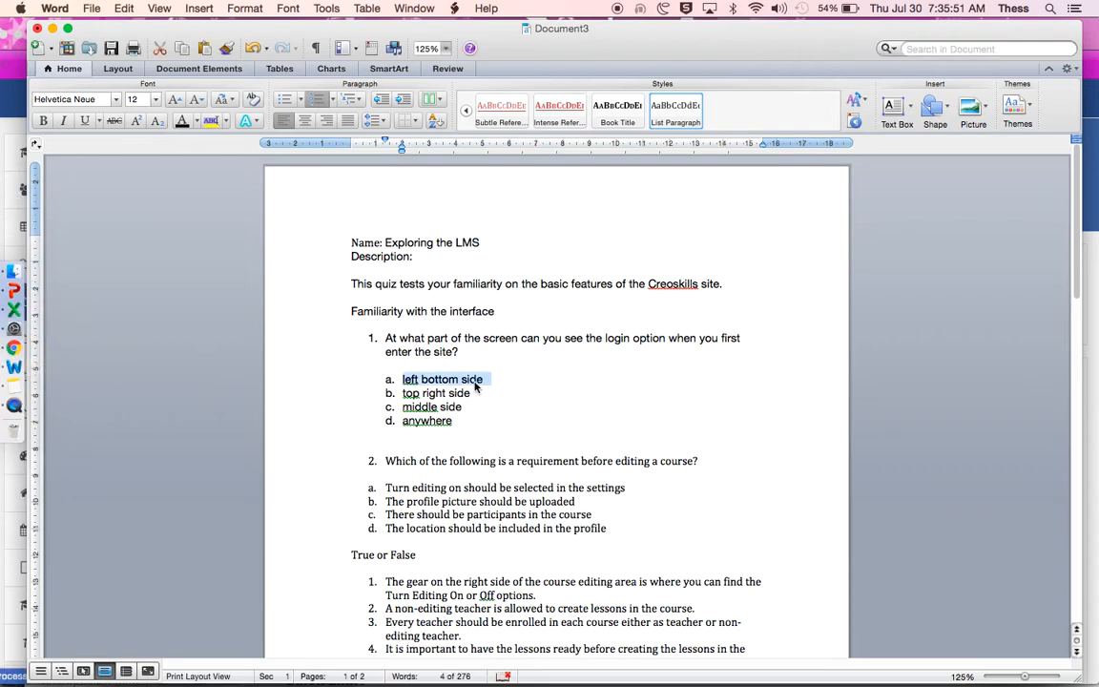
{"action": "scroll", "coordinate": [387, 359], "scroll_direction": "down", "scroll_amount": 3}
{"action": "left_click_drag", "start_coordinate": [386, 359], "coordinate": [701, 355]}
{"action": "key", "text": "super+c"}
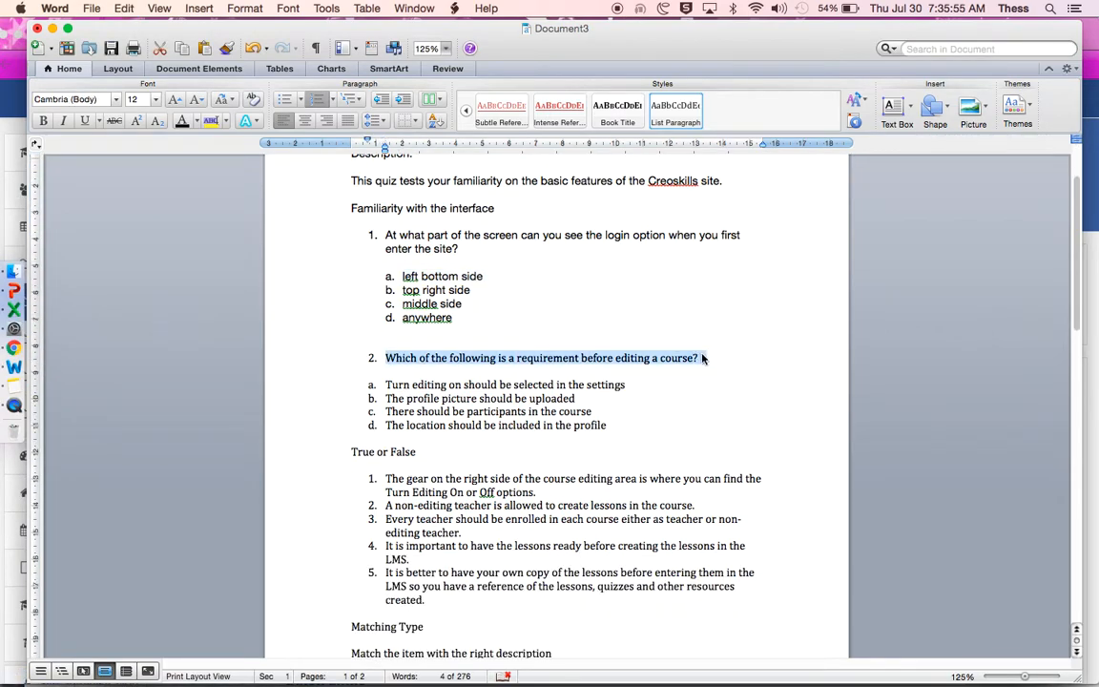
{"action": "left_click", "coordinate": [17, 347]}
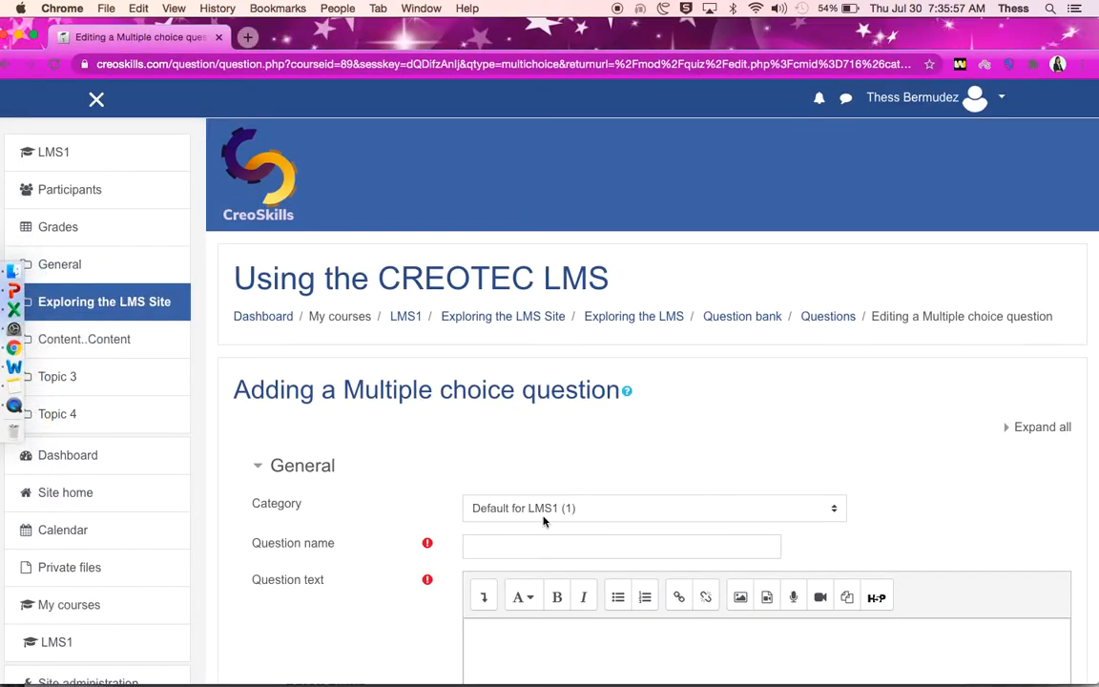
{"action": "left_click", "coordinate": [514, 644]}
{"action": "key", "text": "super+v"}
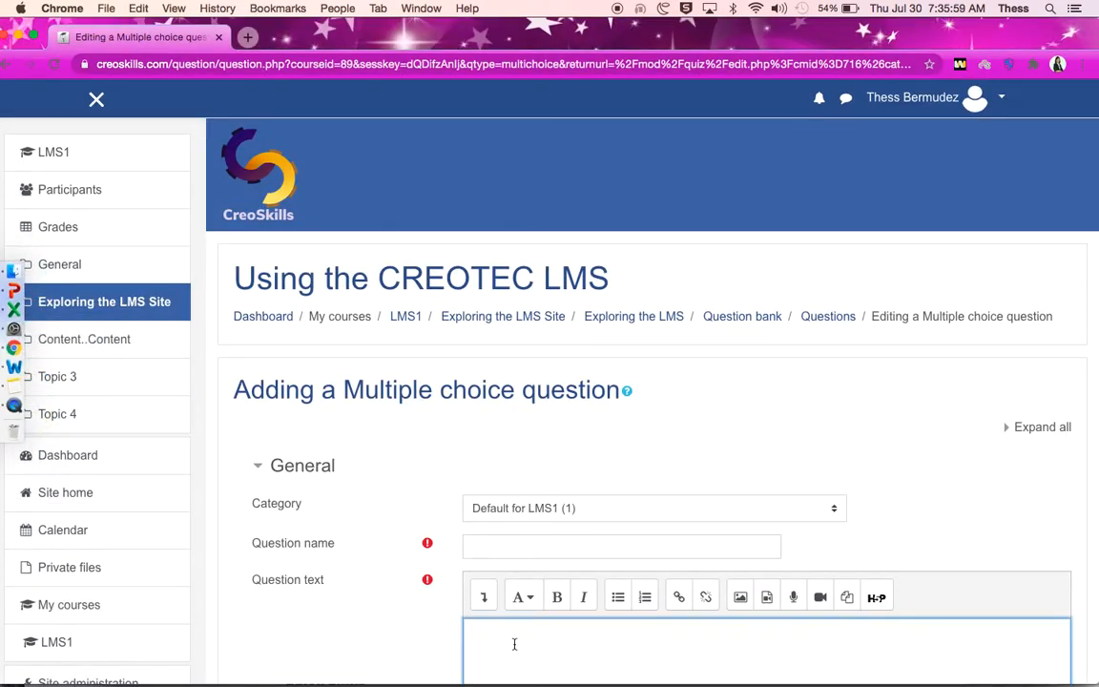
Step: Remove the list numbering in front of the copied question text
{"action": "left_click", "coordinate": [498, 632]}
{"action": "key", "text": "BackSpace"}
{"action": "key", "text": "BackSpace"}
{"action": "key", "text": "BackSpace"}
{"action": "key", "text": "BackSpace"}
{"action": "key", "text": "BackSpace"}
{"action": "key", "text": "BackSpace"}
{"action": "key", "text": "BackSpace"}
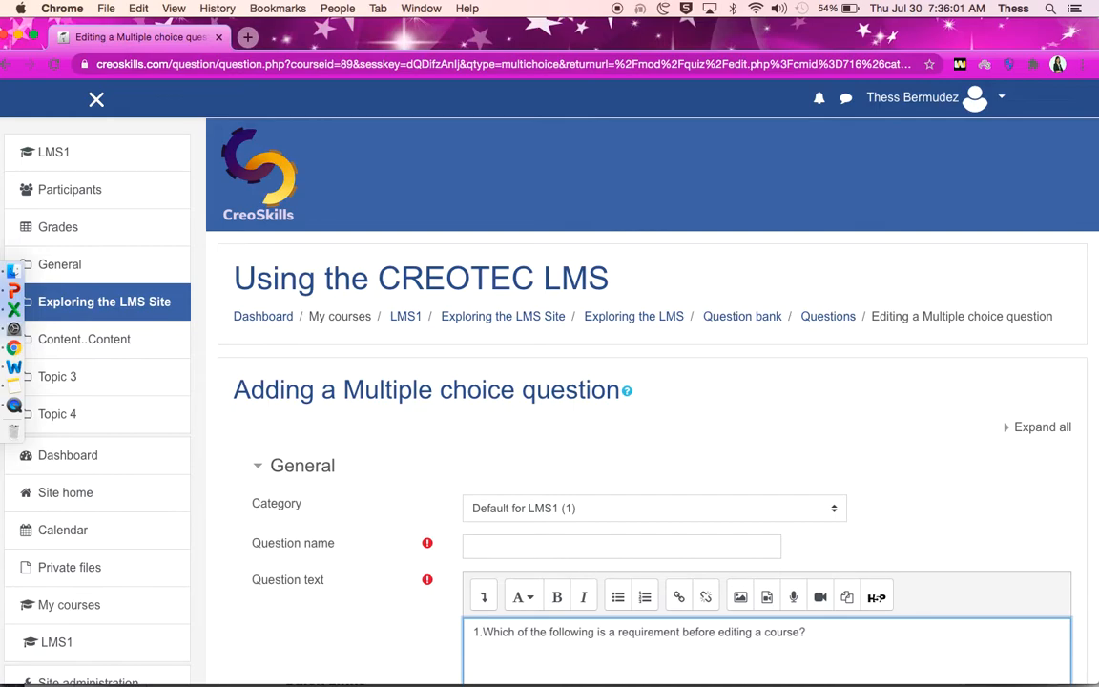
Step: Name the second multiple choice question "Familiarity with the Interface"
{"action": "scroll", "coordinate": [498, 632], "scroll_direction": "down", "scroll_amount": 1}
{"action": "left_click", "coordinate": [498, 446]}
{"action": "type", "text": "F"}
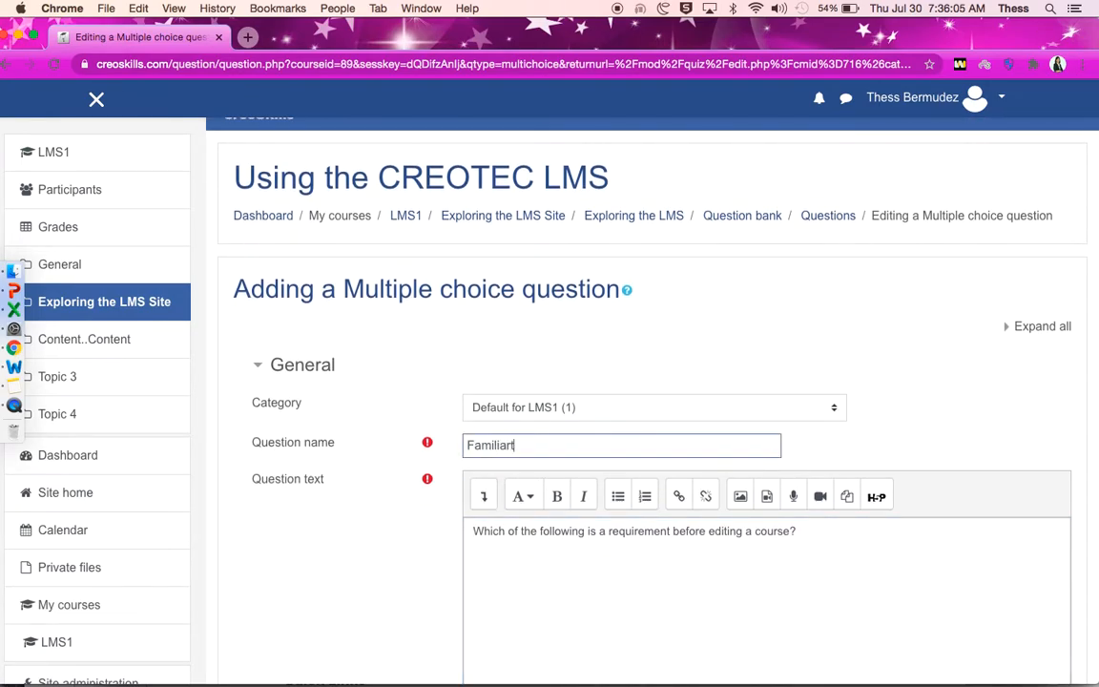
{"action": "type", "text": "amiliarity with the Interface"}
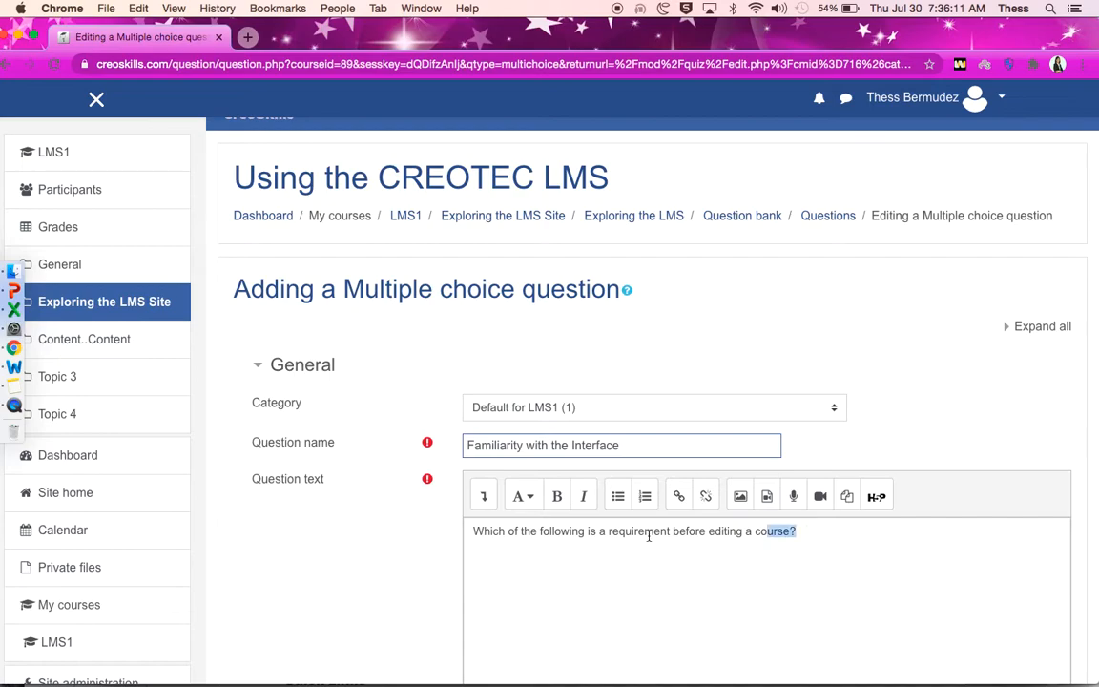
Step: Format the whole question text as Heading (small)
{"action": "triple_click", "coordinate": [683, 537]}
{"action": "left_click", "coordinate": [528, 497]}
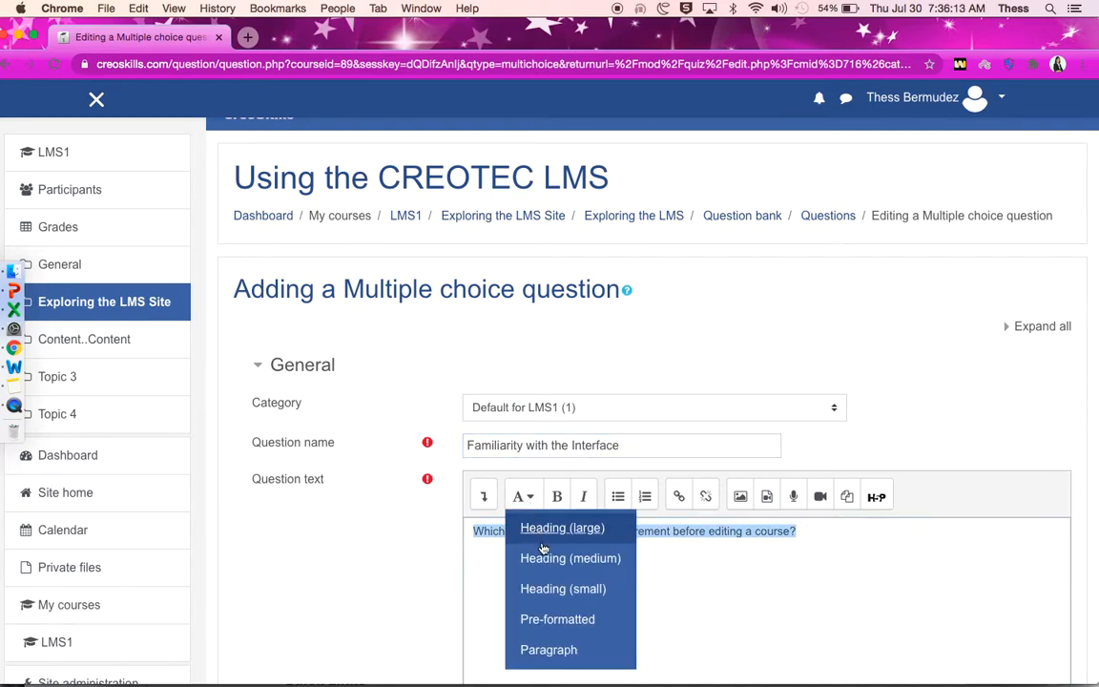
{"action": "left_click", "coordinate": [529, 588]}
Step: Try to copy option a of question 2, "Turn editing on should be selected in the settings", from the Word document into Choice 1
{"action": "scroll", "coordinate": [544, 596], "scroll_direction": "down", "scroll_amount": 5}
{"action": "scroll", "coordinate": [545, 595], "scroll_direction": "down", "scroll_amount": 5}
{"action": "scroll", "coordinate": [544, 594], "scroll_direction": "down", "scroll_amount": 2}
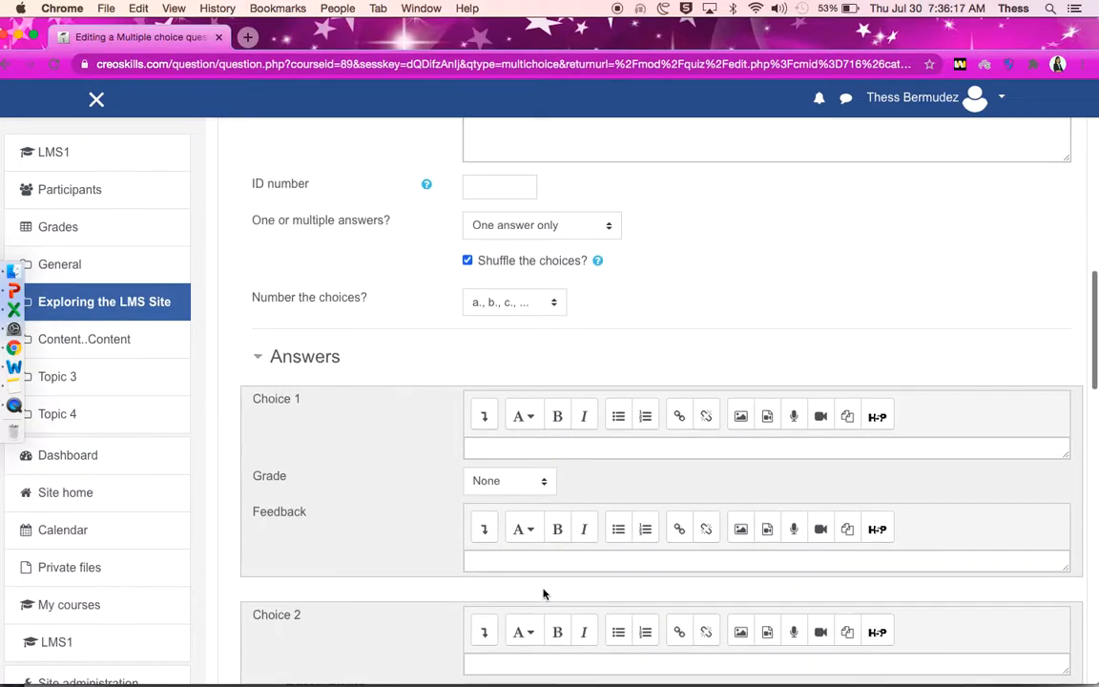
{"action": "left_click", "coordinate": [516, 448]}
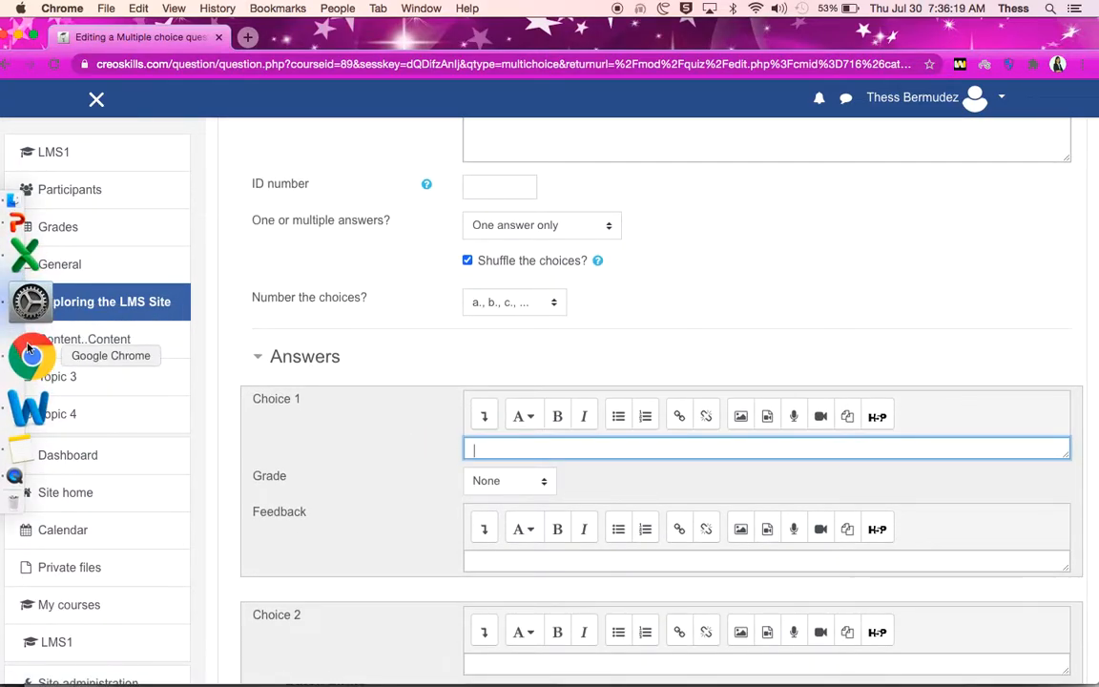
{"action": "left_click", "coordinate": [29, 370]}
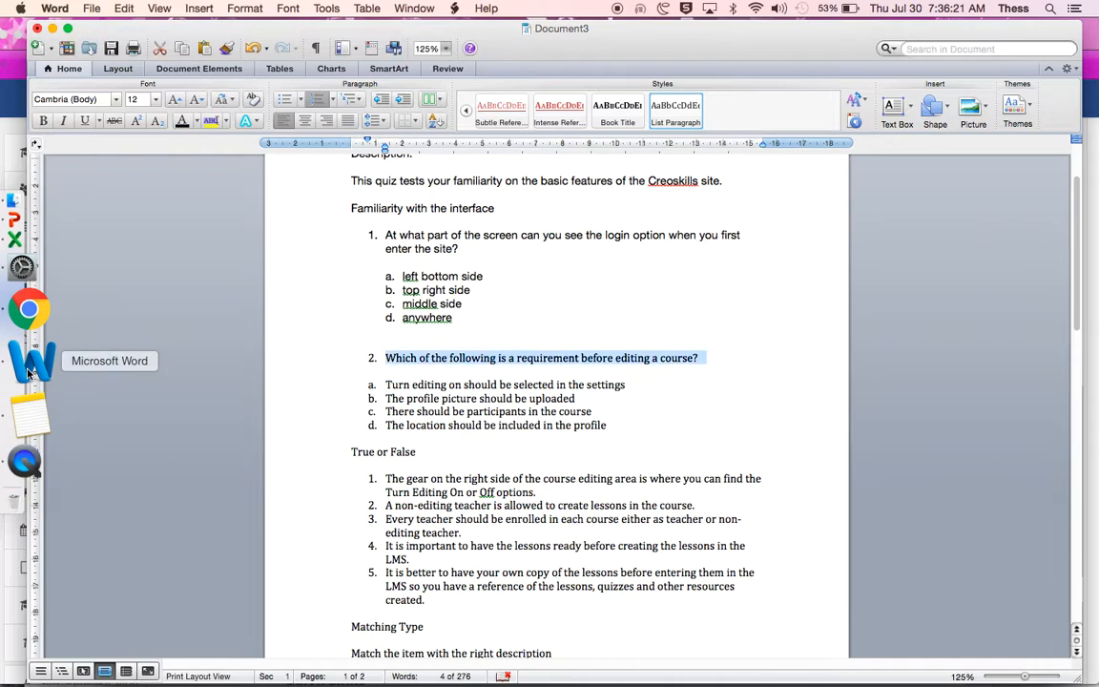
{"action": "left_click_drag", "start_coordinate": [632, 385], "coordinate": [407, 388]}
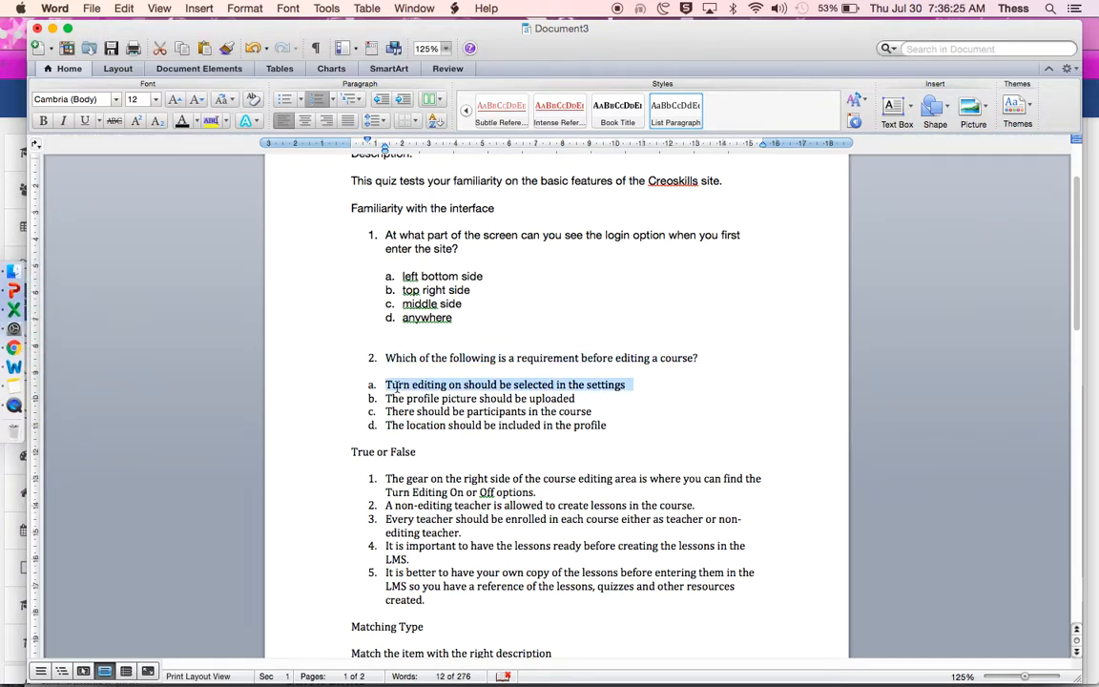
{"action": "left_click", "coordinate": [21, 347]}
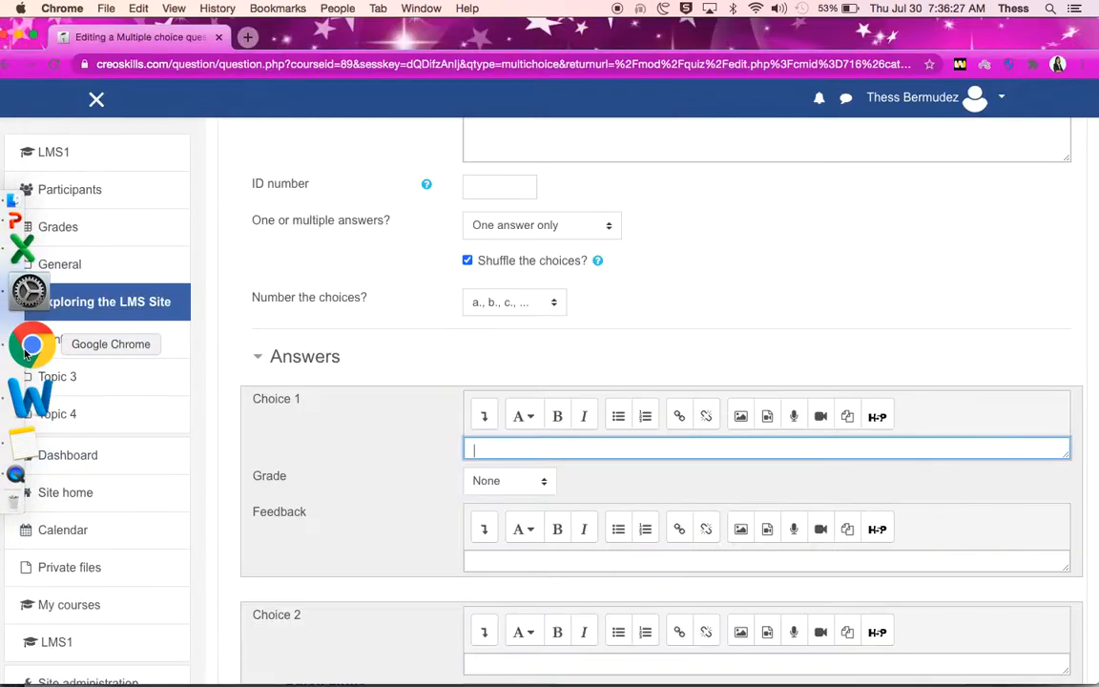
{"action": "key", "text": "super+v"}
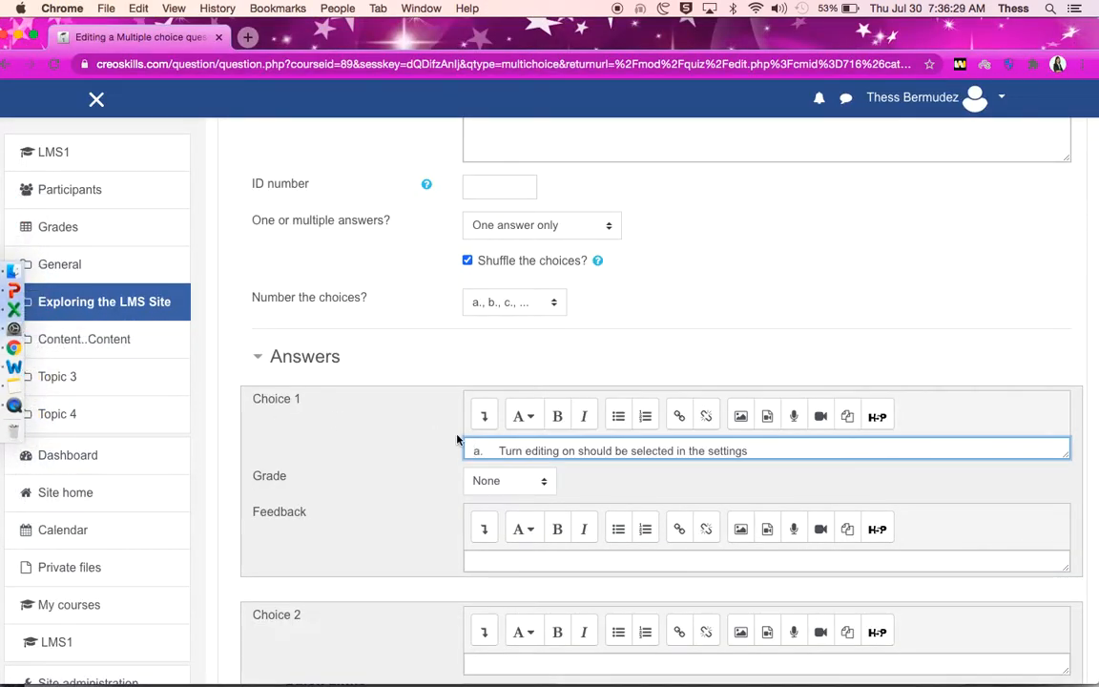
{"action": "left_click", "coordinate": [499, 451]}
{"action": "key", "text": "BackSpace"}
{"action": "key", "text": "BackSpace"}
{"action": "key", "text": "BackSpace"}
{"action": "key", "text": "super+a"}
{"action": "key", "text": "BackSpace"}
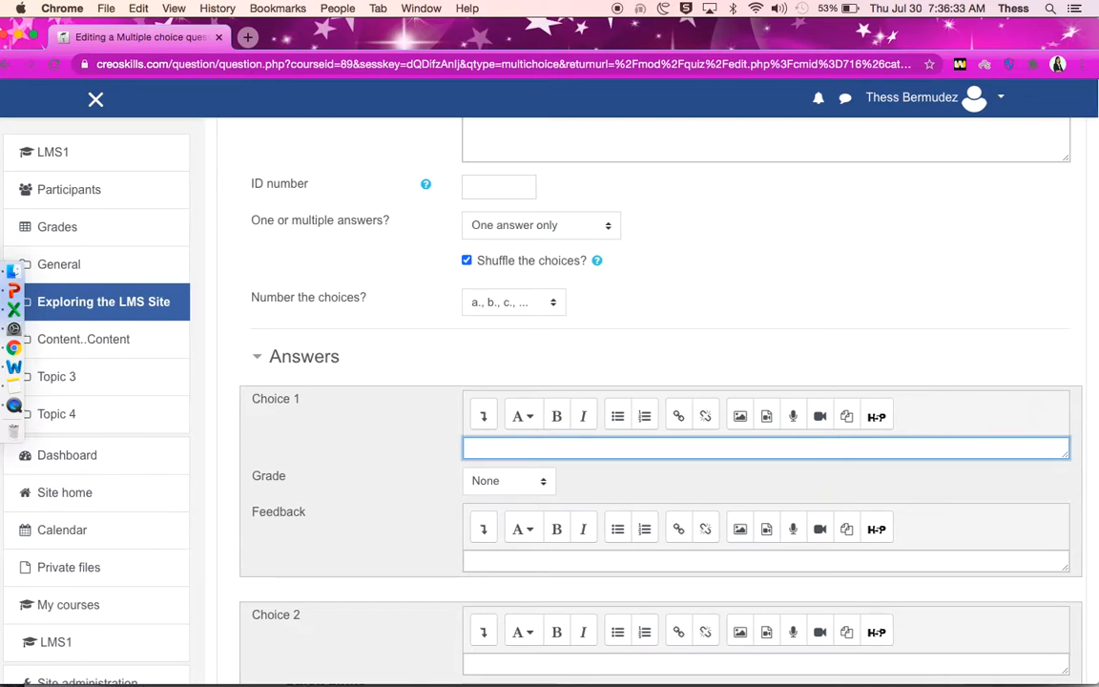
Step: Copy "The profile picture should be uploaded" from the Word document into the Choice 2 answer
{"action": "scroll", "coordinate": [488, 401], "scroll_direction": "down", "scroll_amount": 5}
{"action": "left_click", "coordinate": [480, 431]}
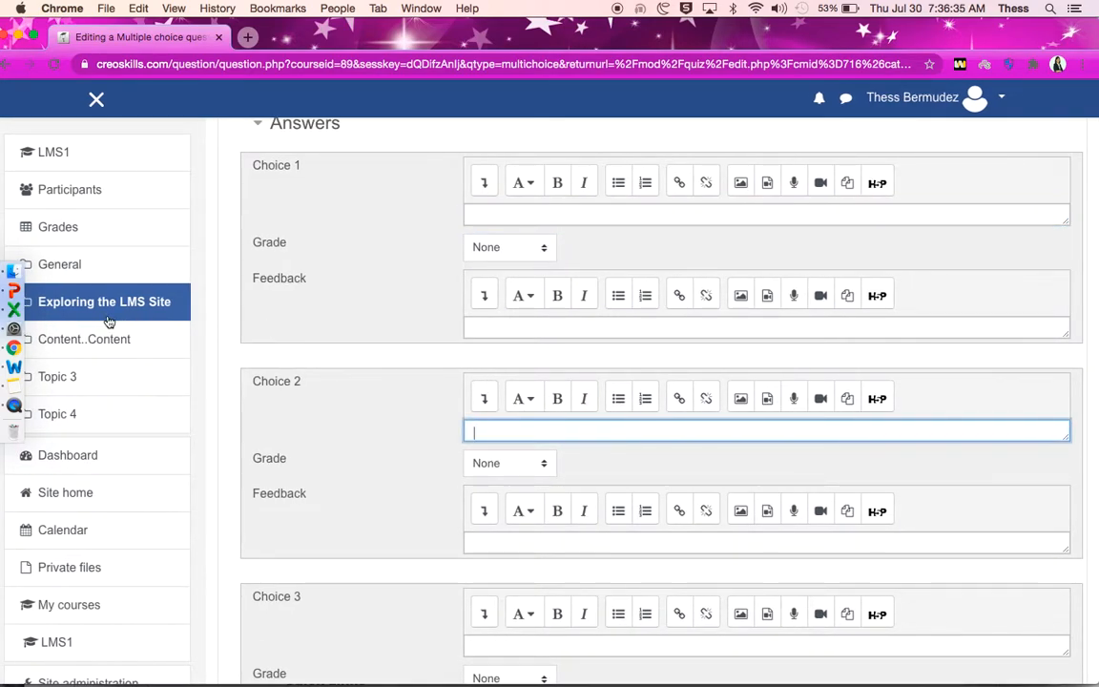
{"action": "left_click", "coordinate": [29, 373]}
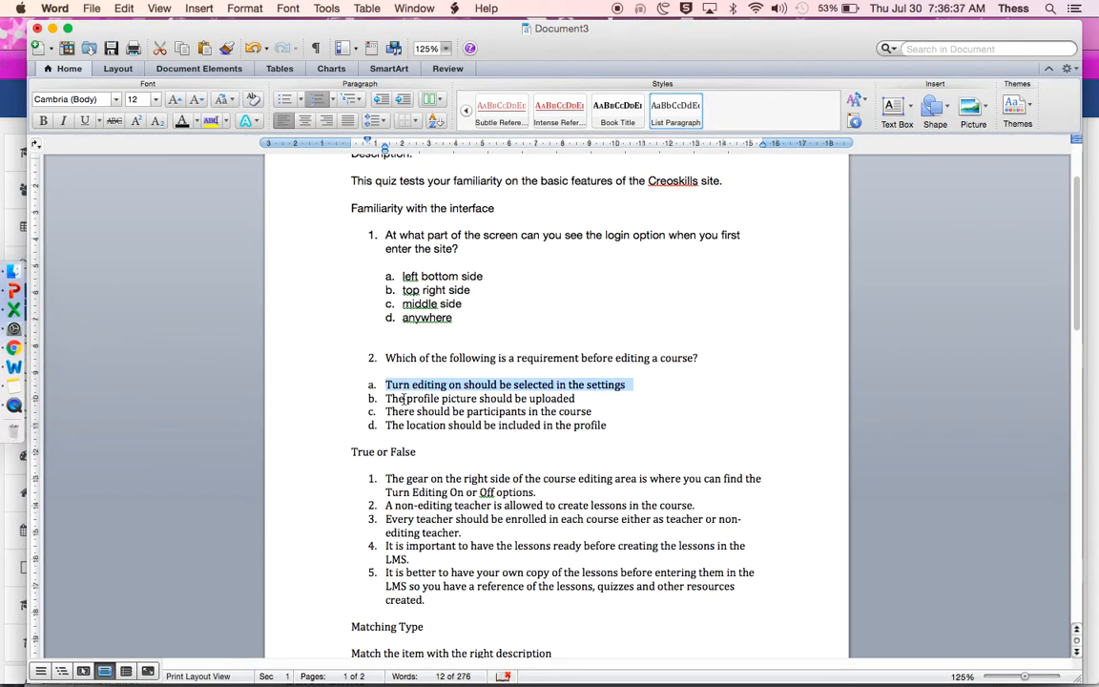
{"action": "left_click_drag", "start_coordinate": [385, 398], "coordinate": [578, 397]}
{"action": "key", "text": "cmd+c"}
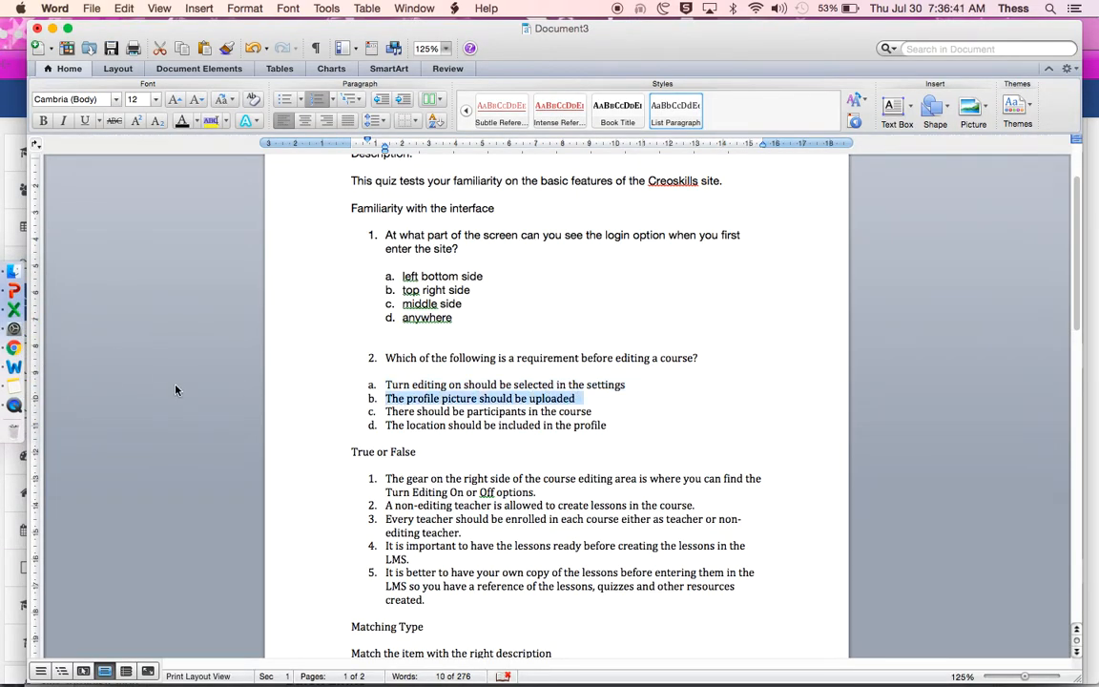
{"action": "left_click", "coordinate": [19, 349]}
{"action": "type", "text": "a.\tThe profile picture should be uploaded"}
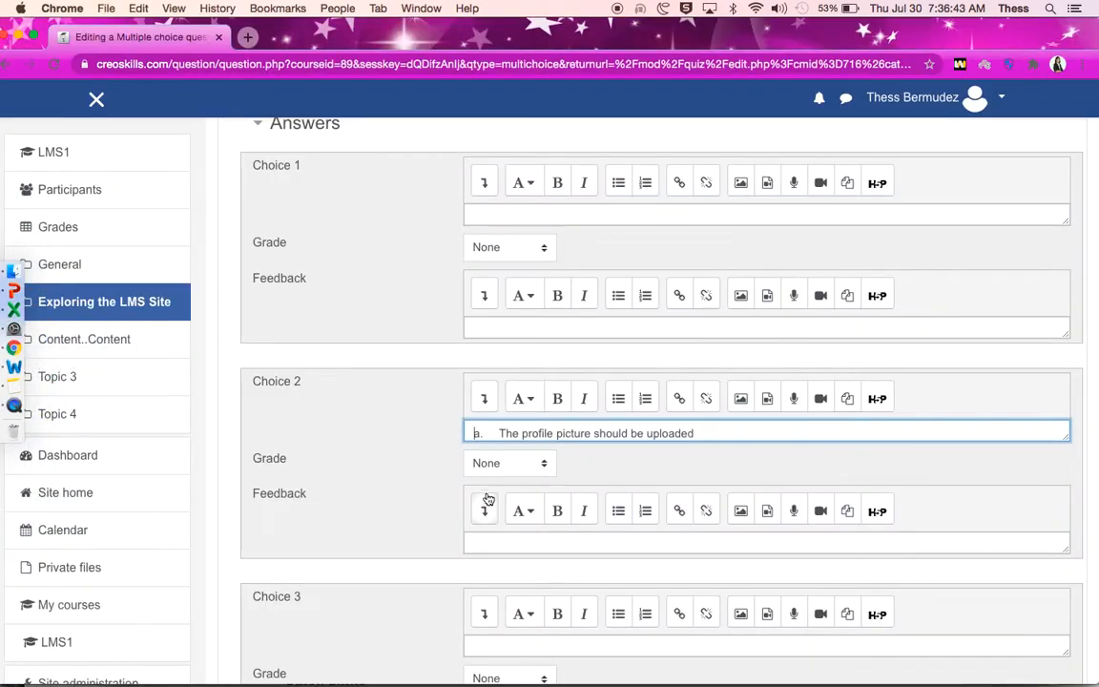
Step: Remove the list letter and spacing in front of the Choice 2 answer text
{"action": "left_click", "coordinate": [497, 432]}
{"action": "key", "text": "BackSpace"}
{"action": "key", "text": "BackSpace"}
{"action": "key", "text": "BackSpace"}
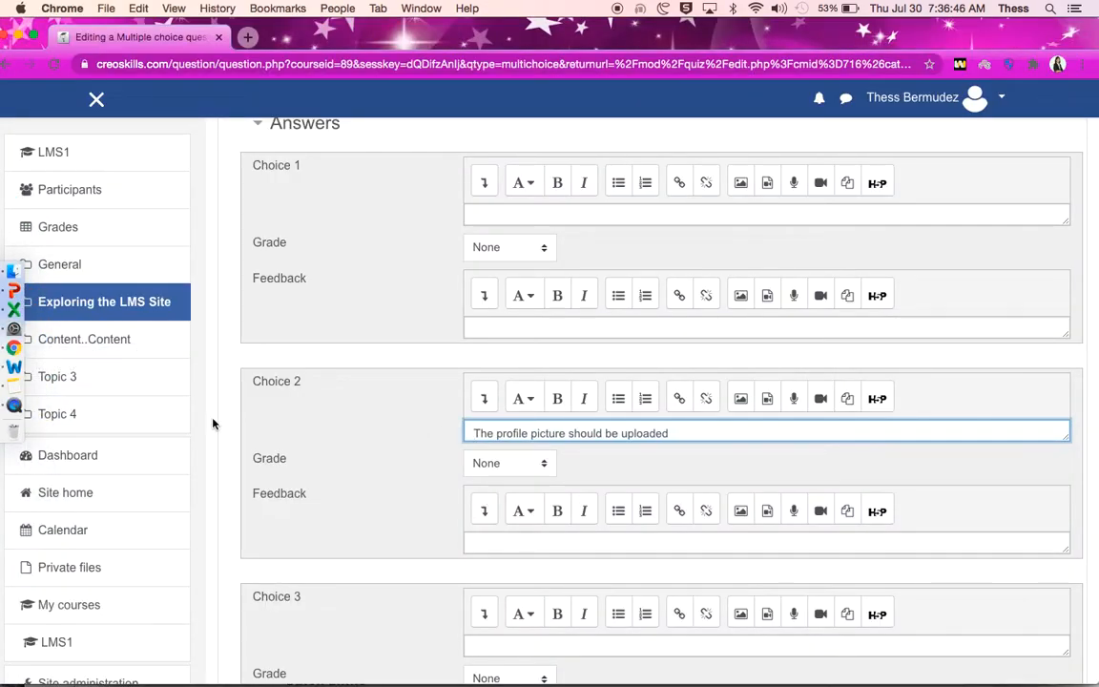
Step: Try to copy option c, "There should be participants in the course", from the Word document into the Choice 3 answer
{"action": "left_click", "coordinate": [21, 370]}
{"action": "left_click_drag", "start_coordinate": [595, 411], "coordinate": [388, 413]}
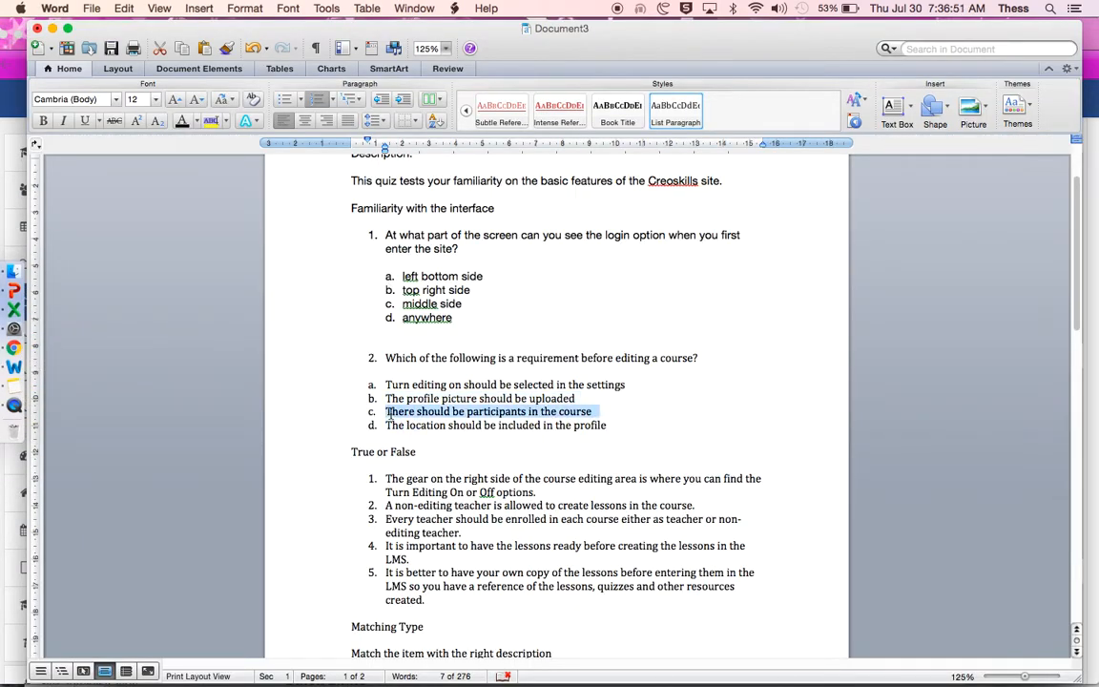
{"action": "left_click", "coordinate": [35, 326]}
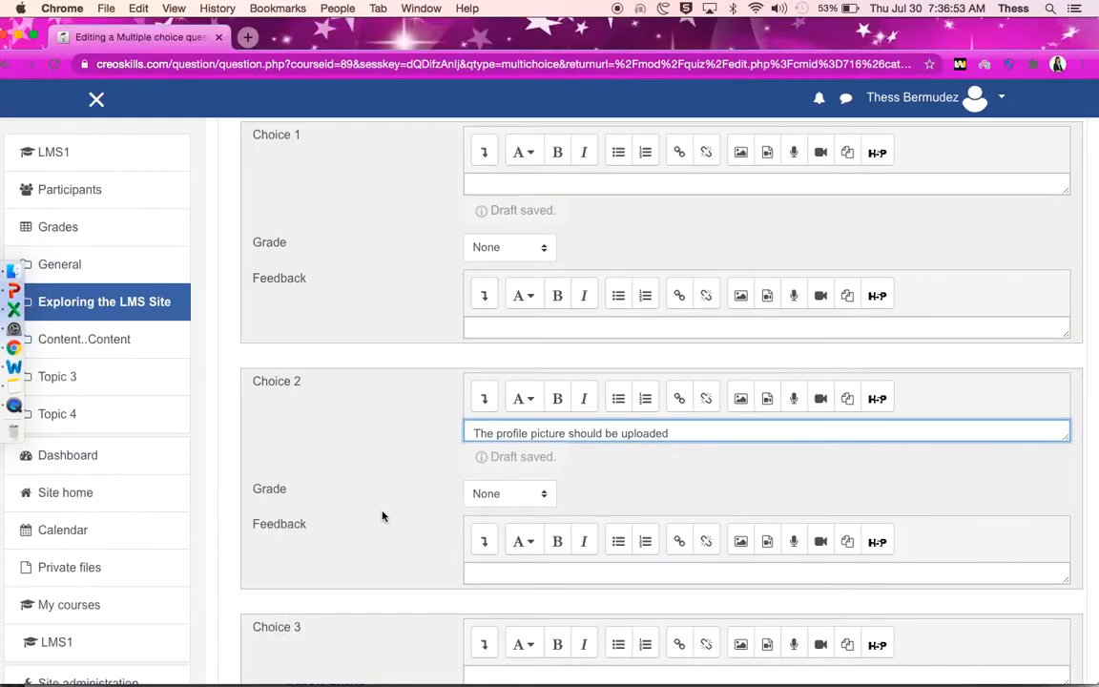
{"action": "scroll", "coordinate": [505, 561], "scroll_direction": "down", "scroll_amount": 3}
{"action": "left_click", "coordinate": [502, 485]}
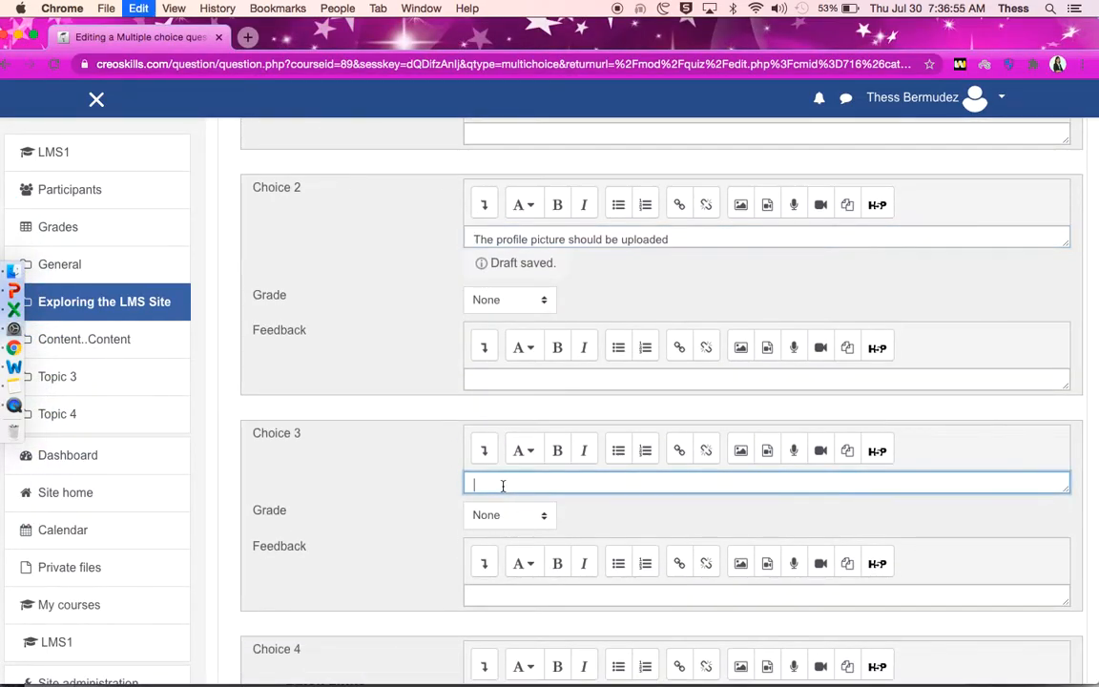
{"action": "key", "text": "cmd+v"}
{"action": "key", "text": "BackSpace"}
{"action": "key", "text": "BackSpace"}
{"action": "key", "text": "BackSpace"}
{"action": "key", "text": "cmd+a"}
{"action": "key", "text": "BackSpace"}
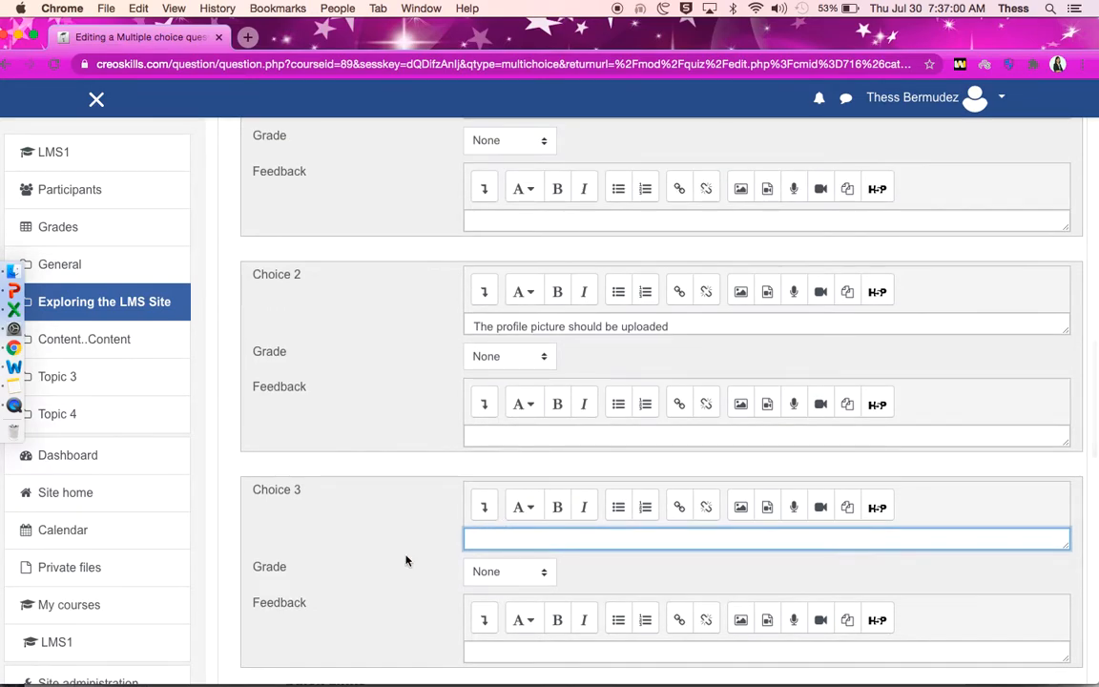
Step: Copy "The location should be included in the profile" from the Word document into the Choice 4 answer
{"action": "scroll", "coordinate": [407, 559], "scroll_direction": "down", "scroll_amount": 3}
{"action": "left_click", "coordinate": [500, 484]}
{"action": "scroll", "coordinate": [572, 372], "scroll_direction": "up", "scroll_amount": 1}
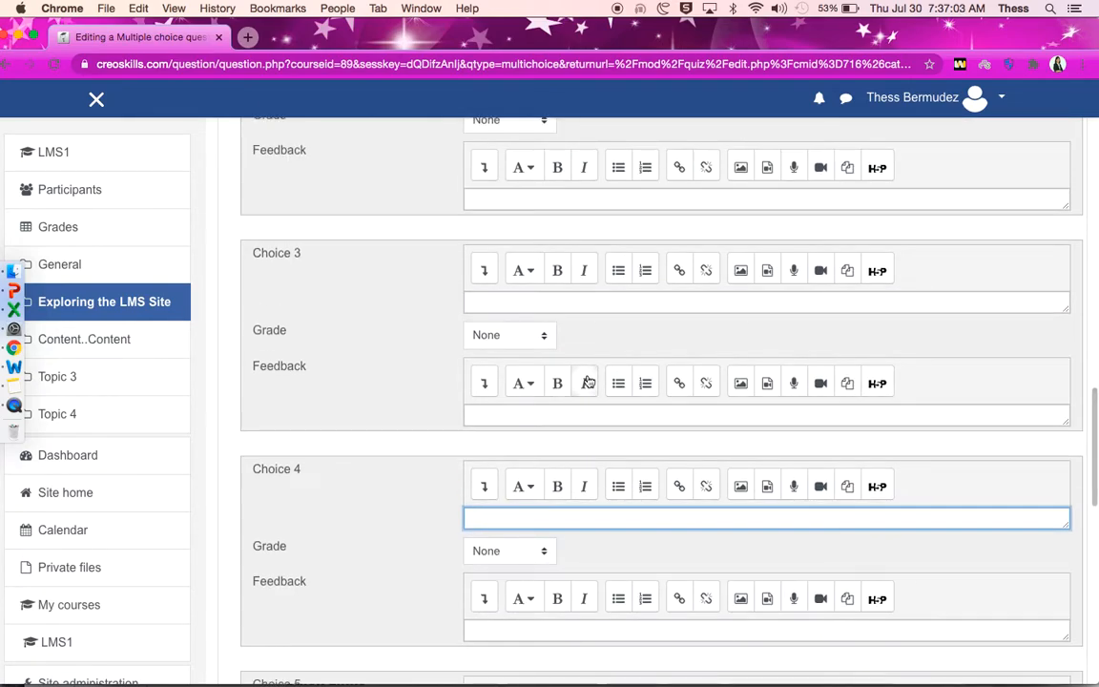
{"action": "left_click", "coordinate": [23, 370]}
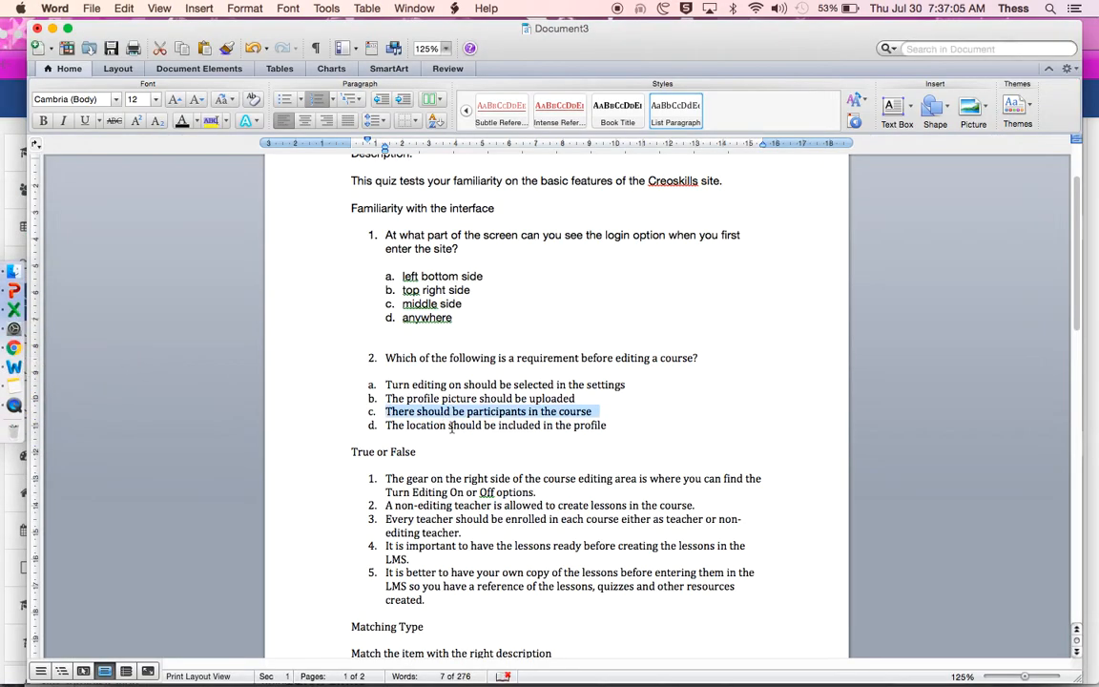
{"action": "left_click_drag", "start_coordinate": [616, 423], "coordinate": [391, 425]}
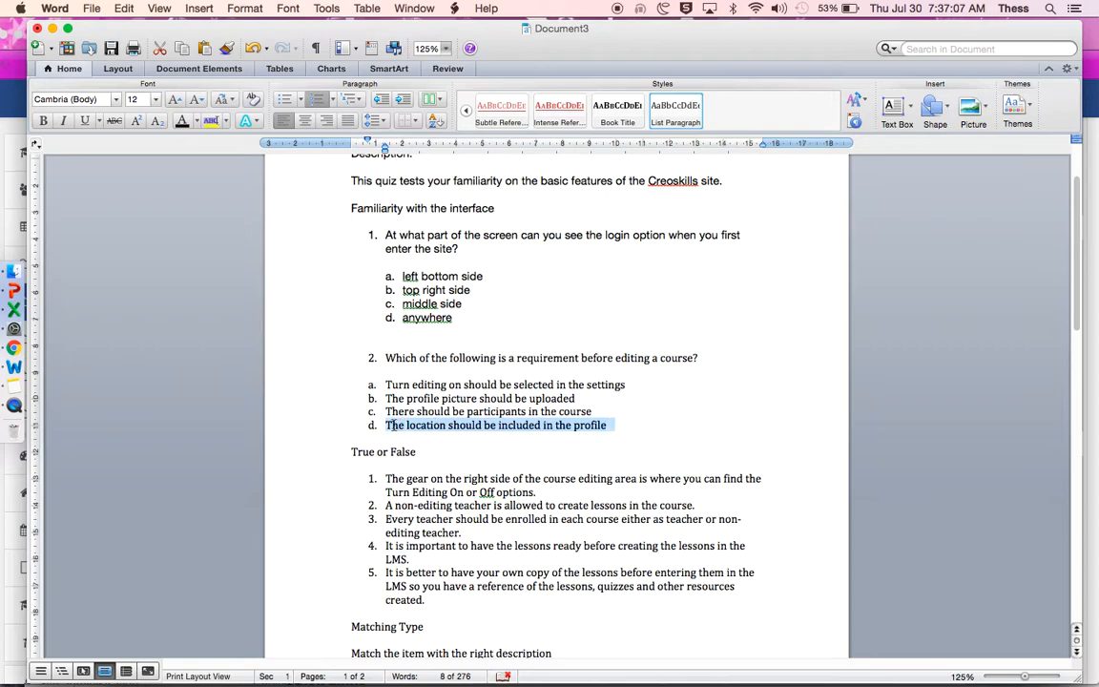
{"action": "key", "text": "super+c"}
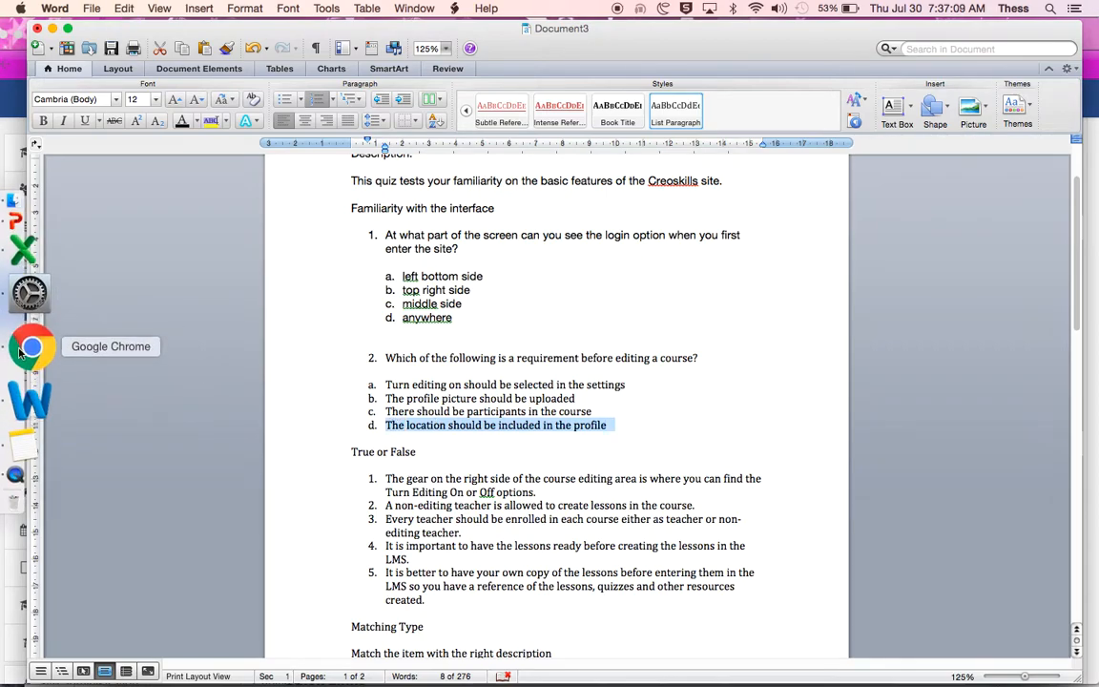
{"action": "left_click", "coordinate": [29, 345]}
{"action": "key", "text": "super+v"}
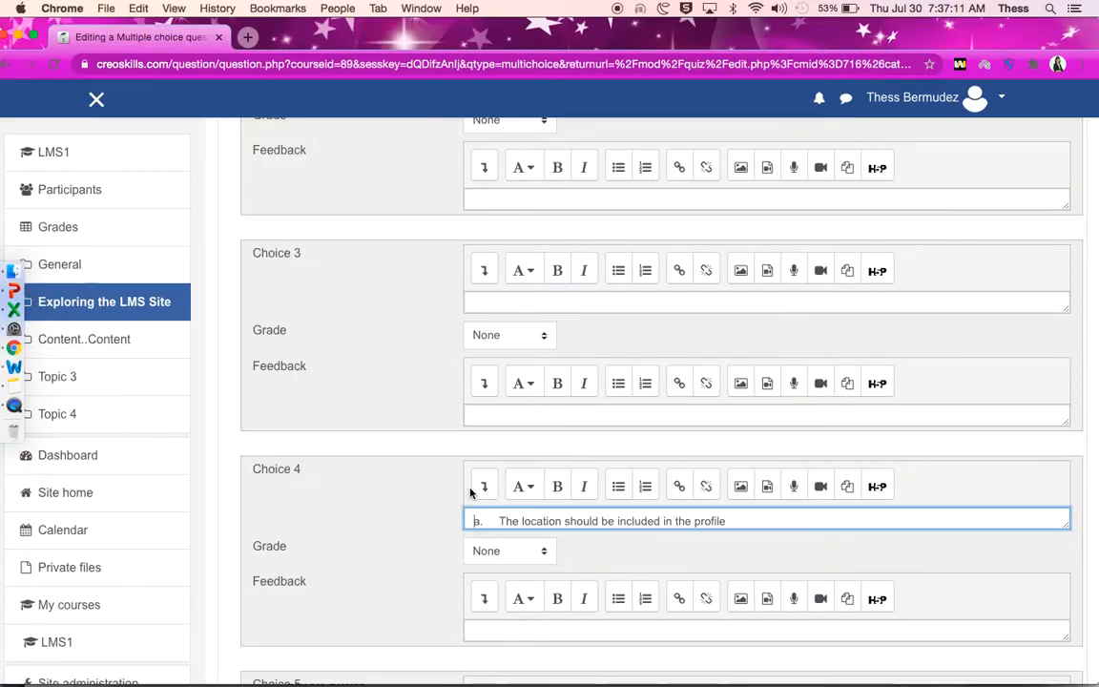
Step: Remove the list letter and spacing in front of the Choice 4 answer text
{"action": "left_click", "coordinate": [500, 522]}
{"action": "key", "text": "BackSpace"}
{"action": "key", "text": "BackSpace"}
{"action": "key", "text": "BackSpace"}
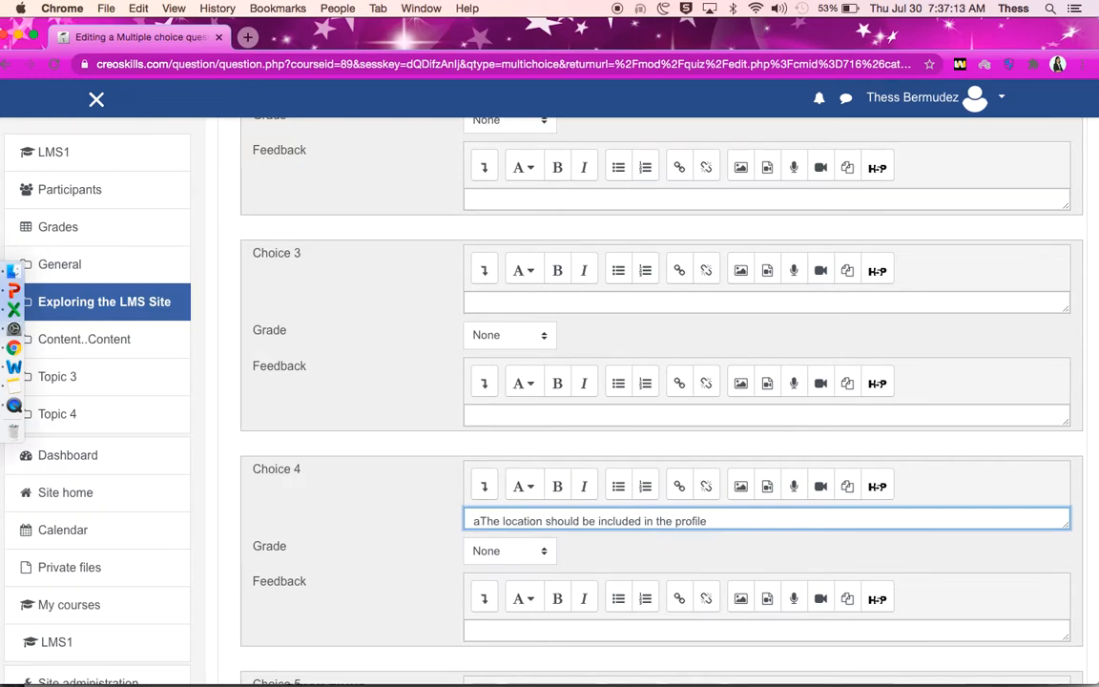
Step: Copy "There should be participants in the course" from the Word document into the Feedback of Choice 3
{"action": "left_click", "coordinate": [508, 419]}
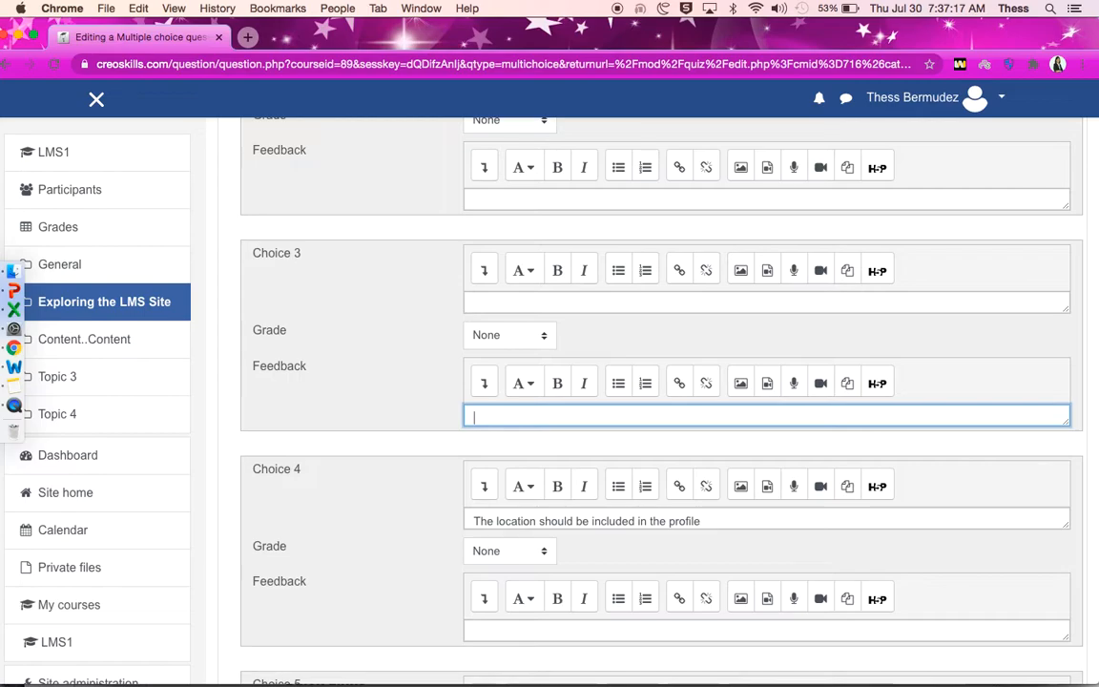
{"action": "scroll", "coordinate": [516, 420], "scroll_direction": "up", "scroll_amount": 1}
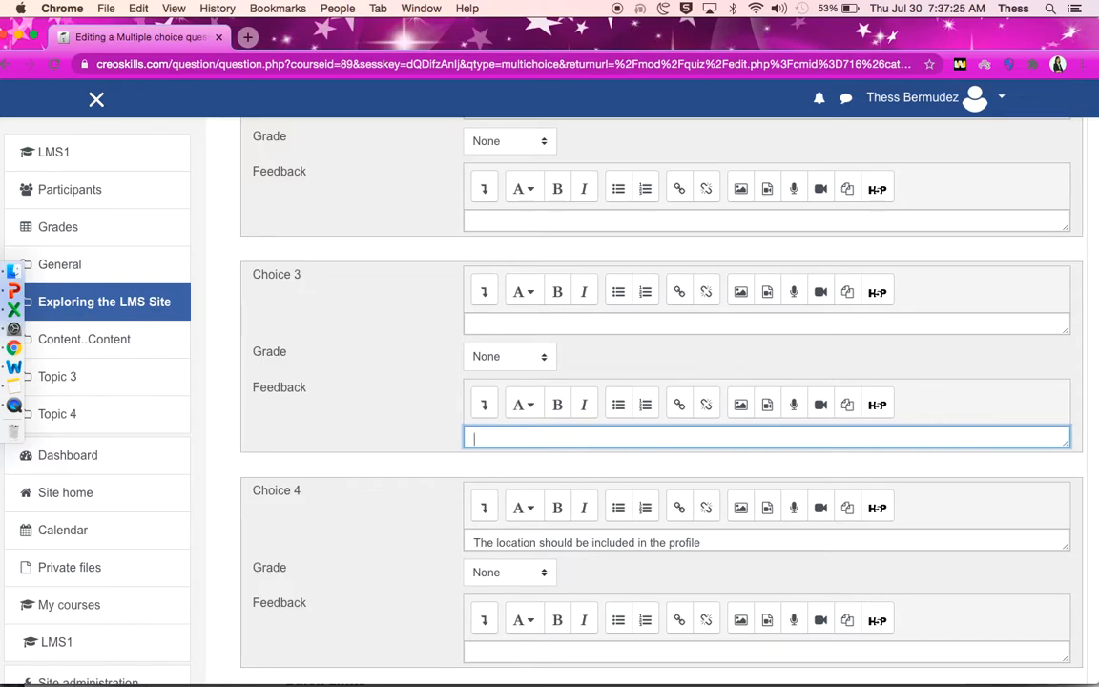
{"action": "left_click", "coordinate": [21, 374]}
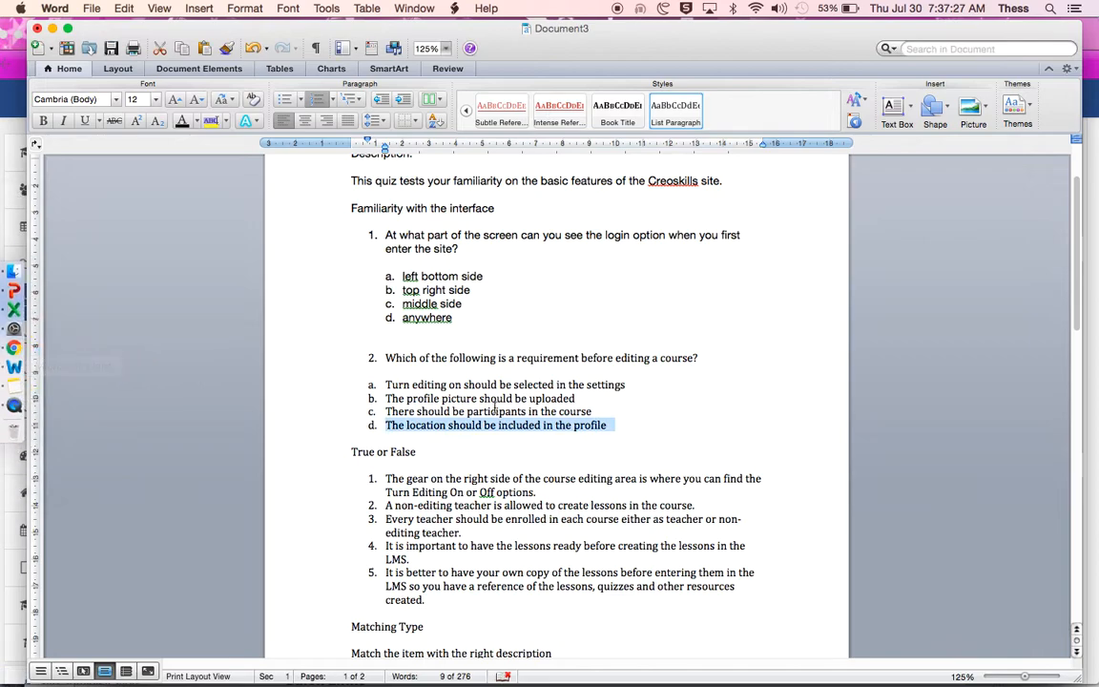
{"action": "left_click_drag", "start_coordinate": [593, 411], "coordinate": [385, 414]}
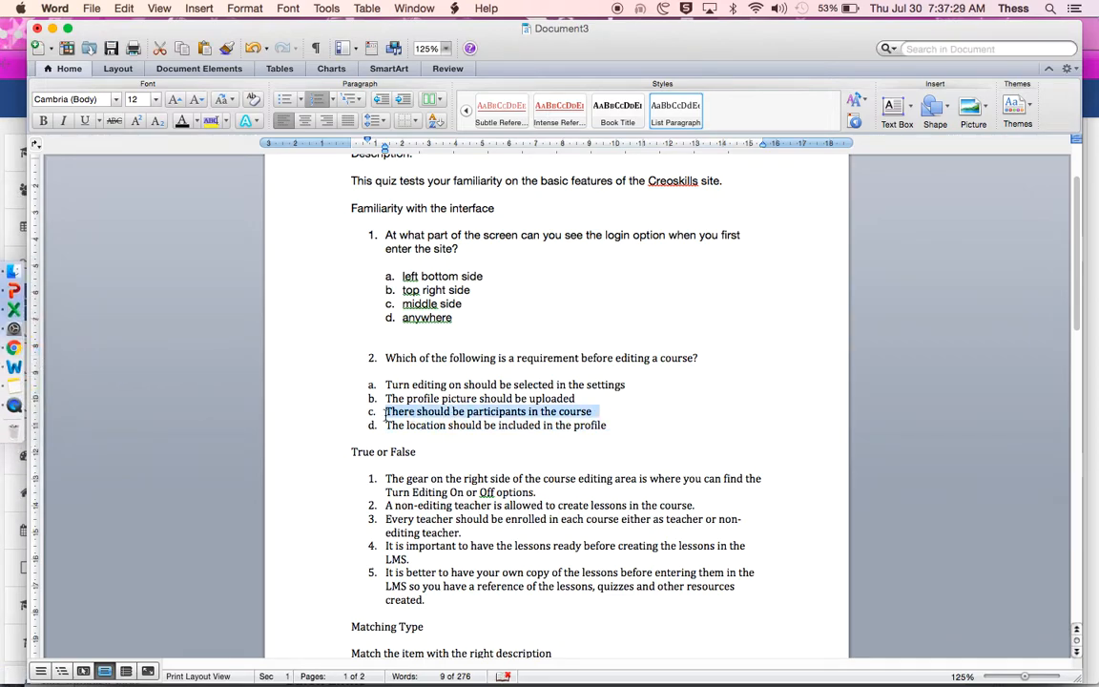
{"action": "left_click", "coordinate": [29, 348]}
{"action": "key", "text": "super+v"}
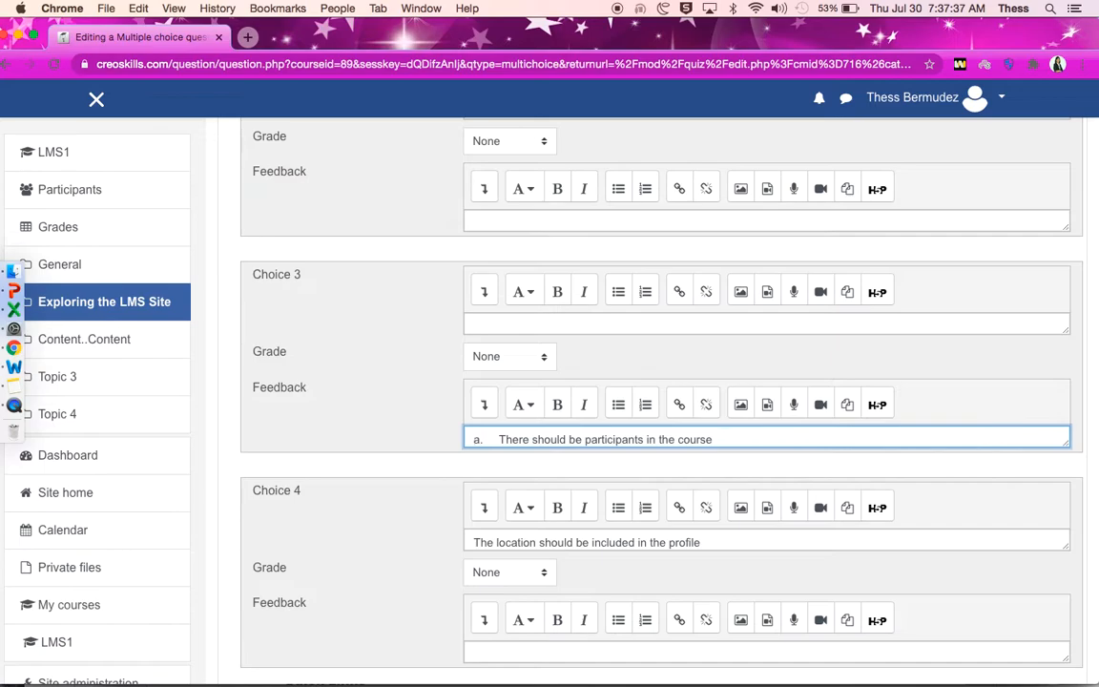
Step: Remove the list letter and spacing in front of the Choice 3 feedback text
{"action": "left_click", "coordinate": [497, 439]}
{"action": "key", "text": "BackSpace"}
{"action": "key", "text": "BackSpace"}
{"action": "key", "text": "BackSpace"}
Step: Fill the Choice 1 answer with "Turn editing on should be selected in the settings" and set its grade to 100%
{"action": "scroll", "coordinate": [520, 507], "scroll_direction": "down", "scroll_amount": 3}
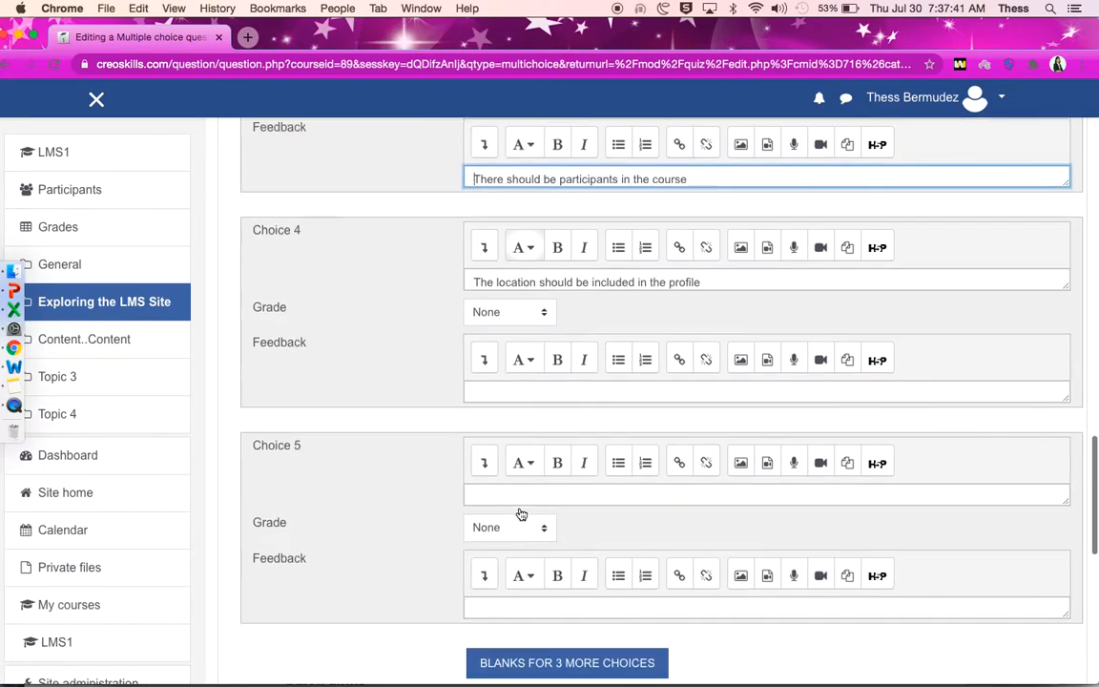
{"action": "scroll", "coordinate": [520, 511], "scroll_direction": "up", "scroll_amount": 3}
{"action": "scroll", "coordinate": [520, 512], "scroll_direction": "up", "scroll_amount": 5}
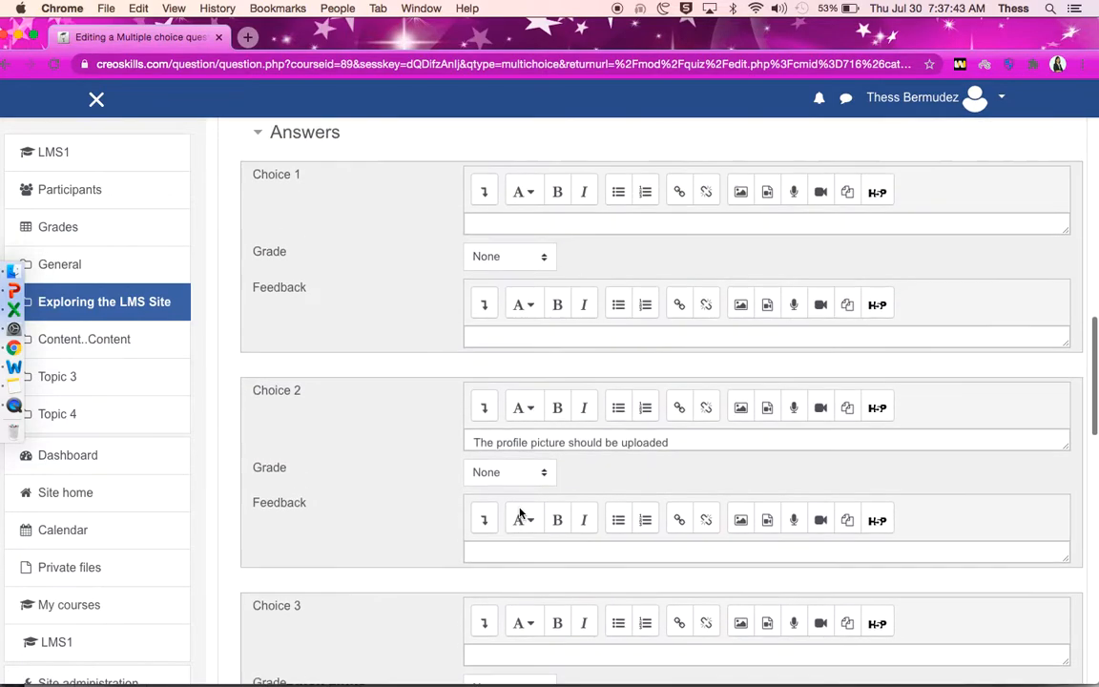
{"action": "left_click", "coordinate": [535, 228]}
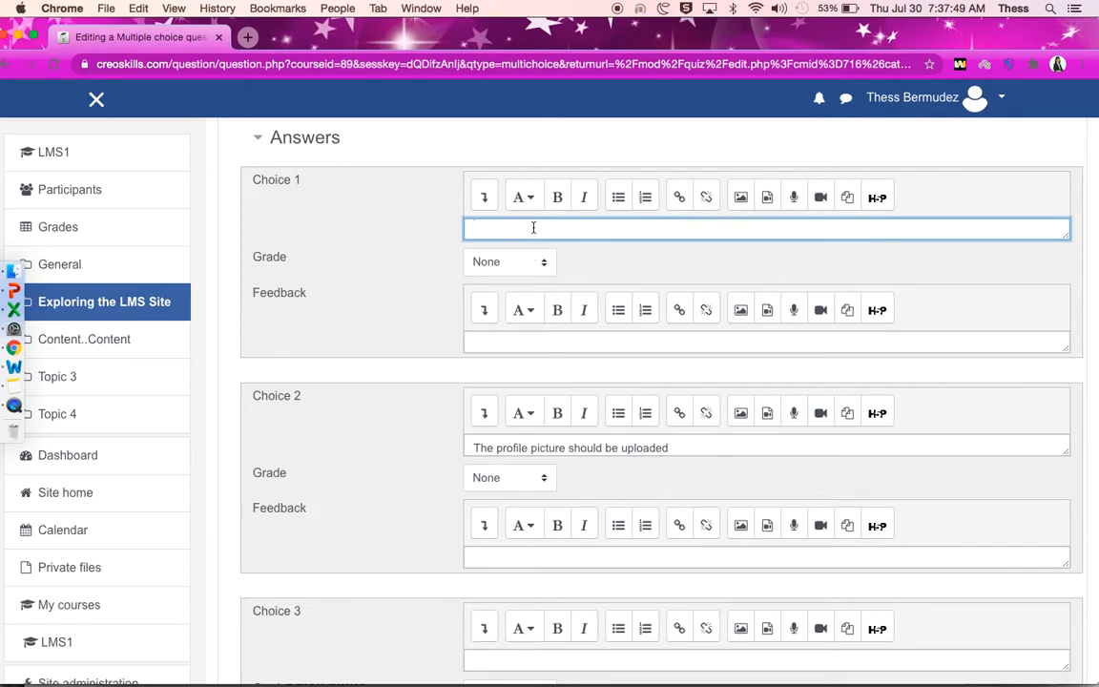
{"action": "key", "text": "super+v"}
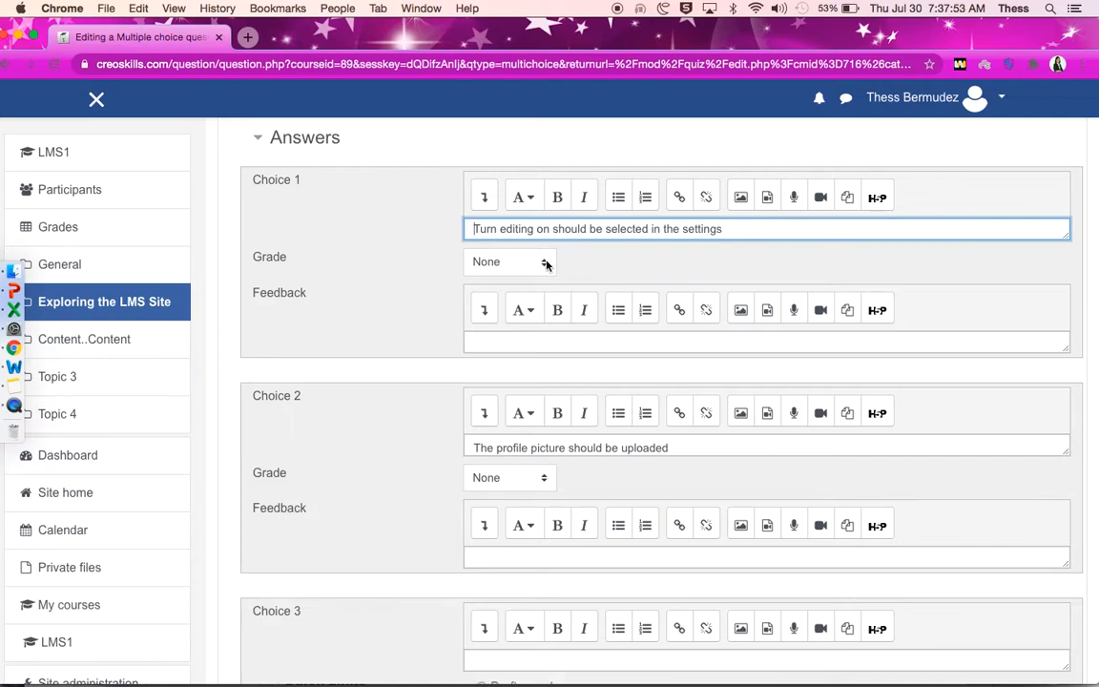
{"action": "left_click", "coordinate": [544, 262]}
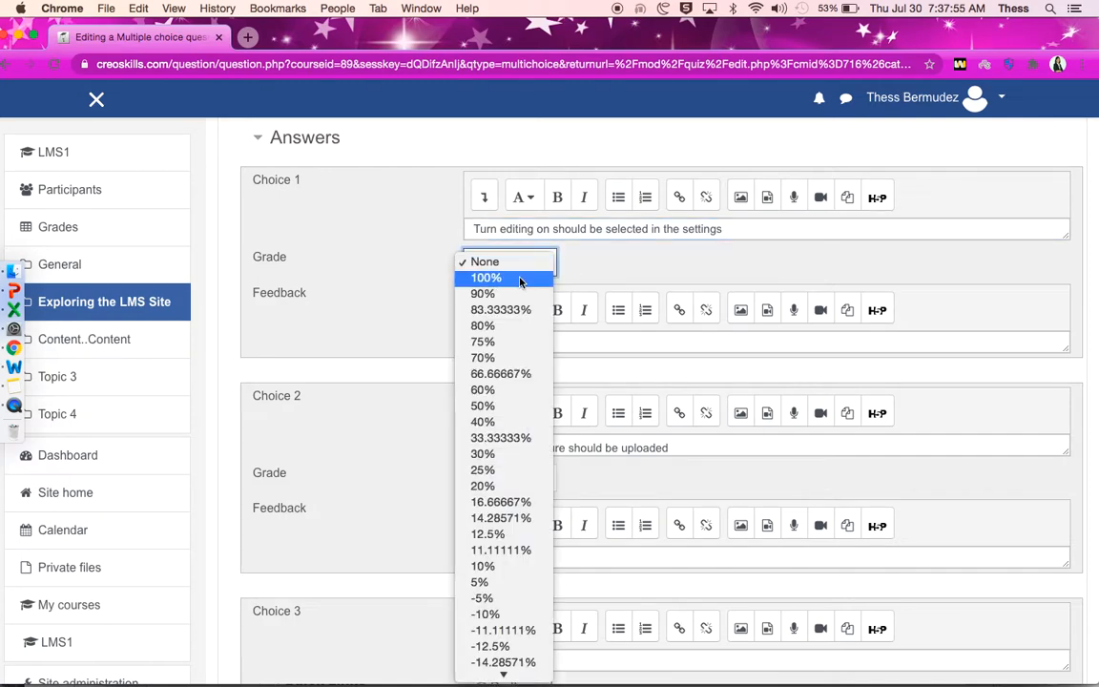
{"action": "left_click", "coordinate": [519, 279]}
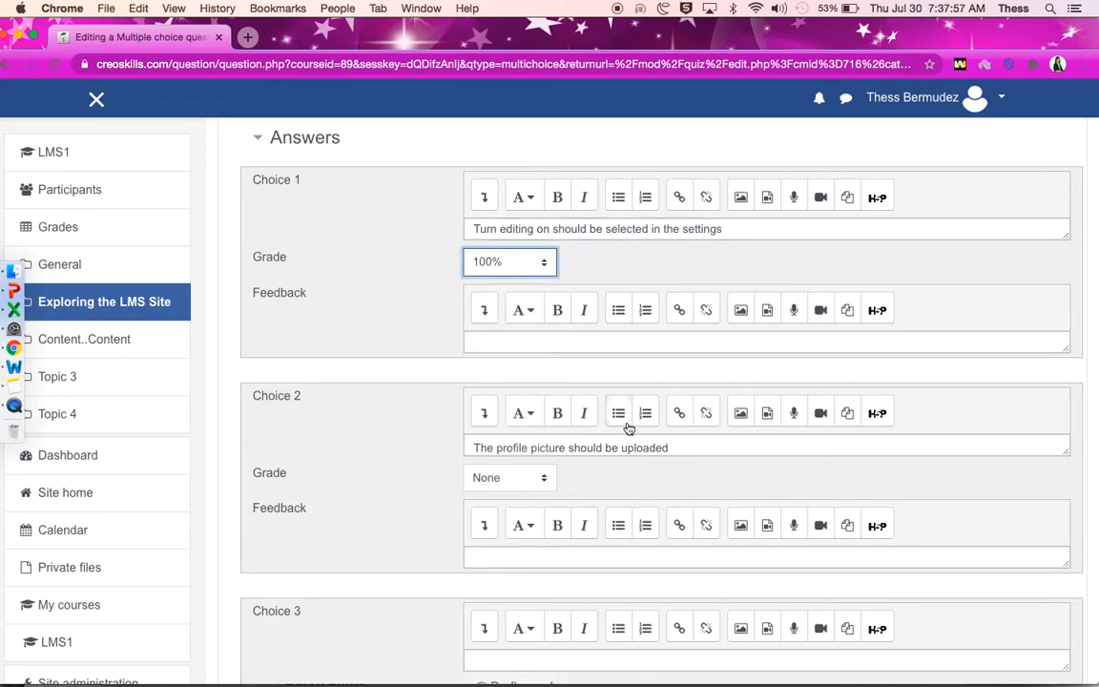
{"action": "scroll", "coordinate": [628, 427], "scroll_direction": "down", "scroll_amount": 5}
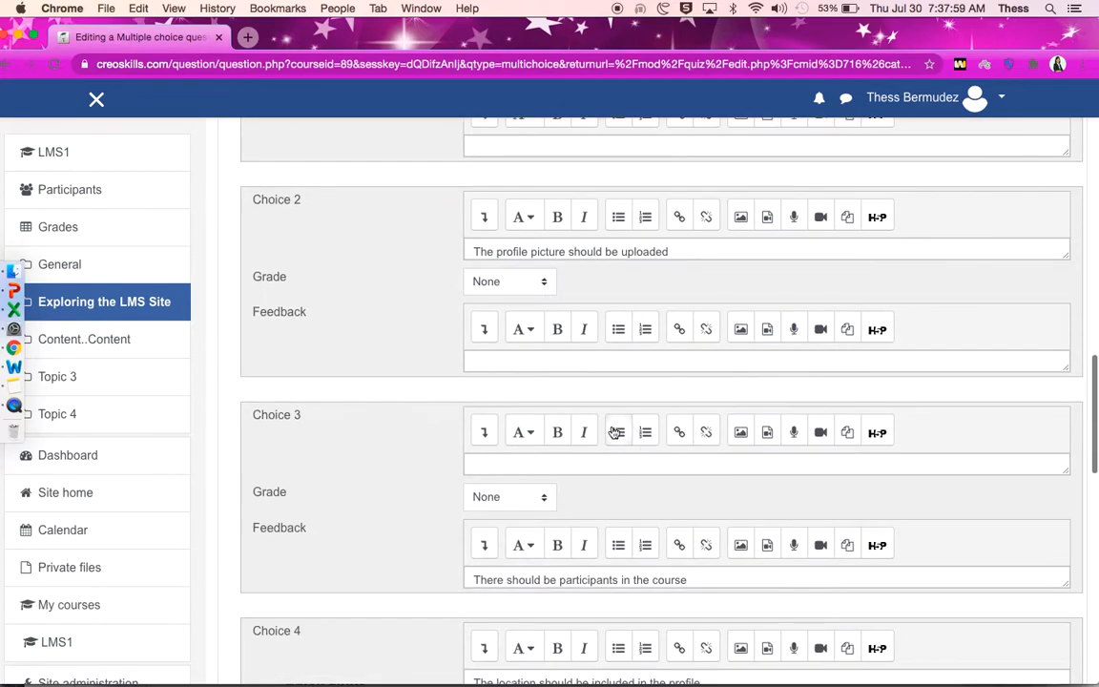
Step: Copy "There should be participants in the course" from the Word document into the Choice 3 answer
{"action": "left_click", "coordinate": [554, 463]}
{"action": "type", "text": "The profile picture should be uploaded"}
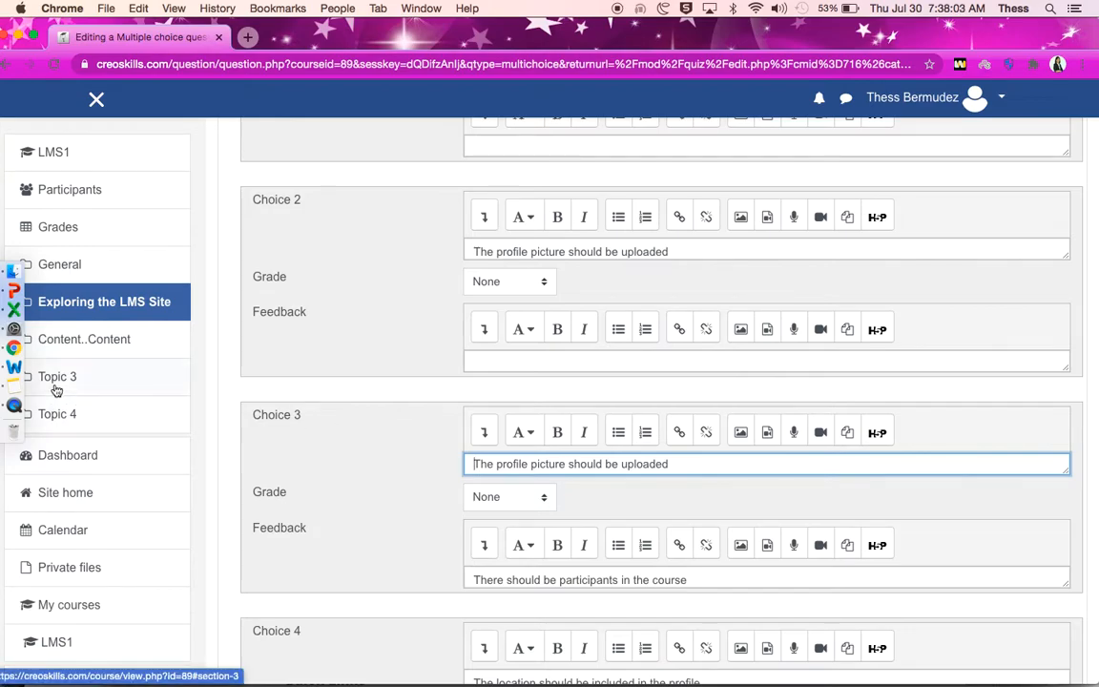
{"action": "left_click", "coordinate": [21, 366]}
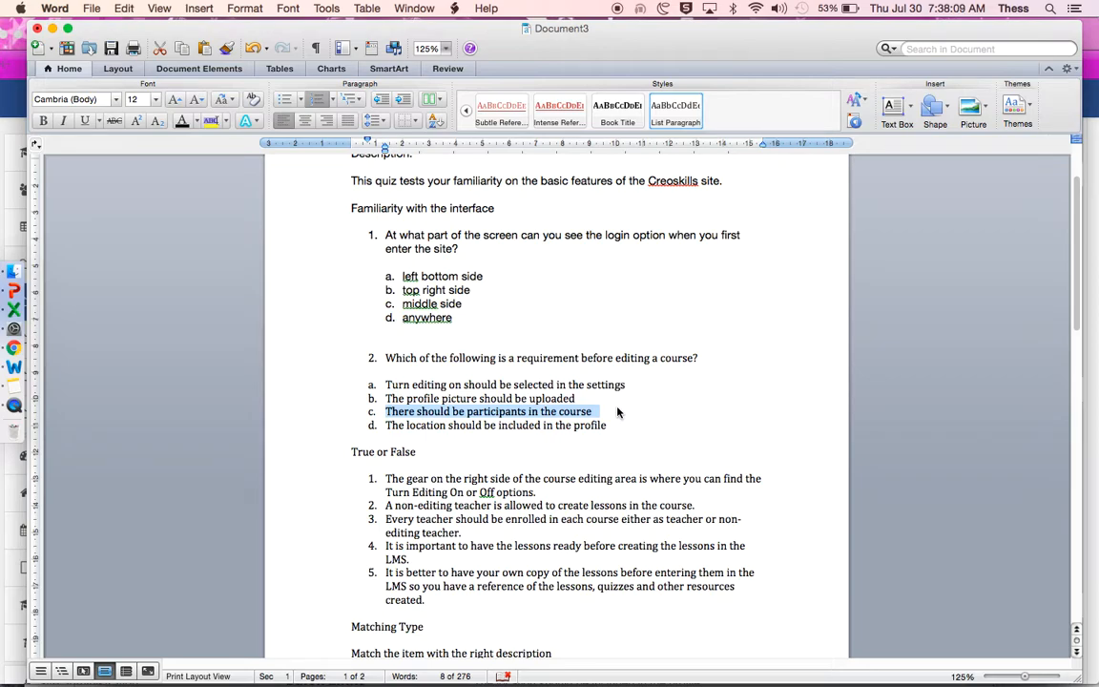
{"action": "left_click", "coordinate": [24, 329]}
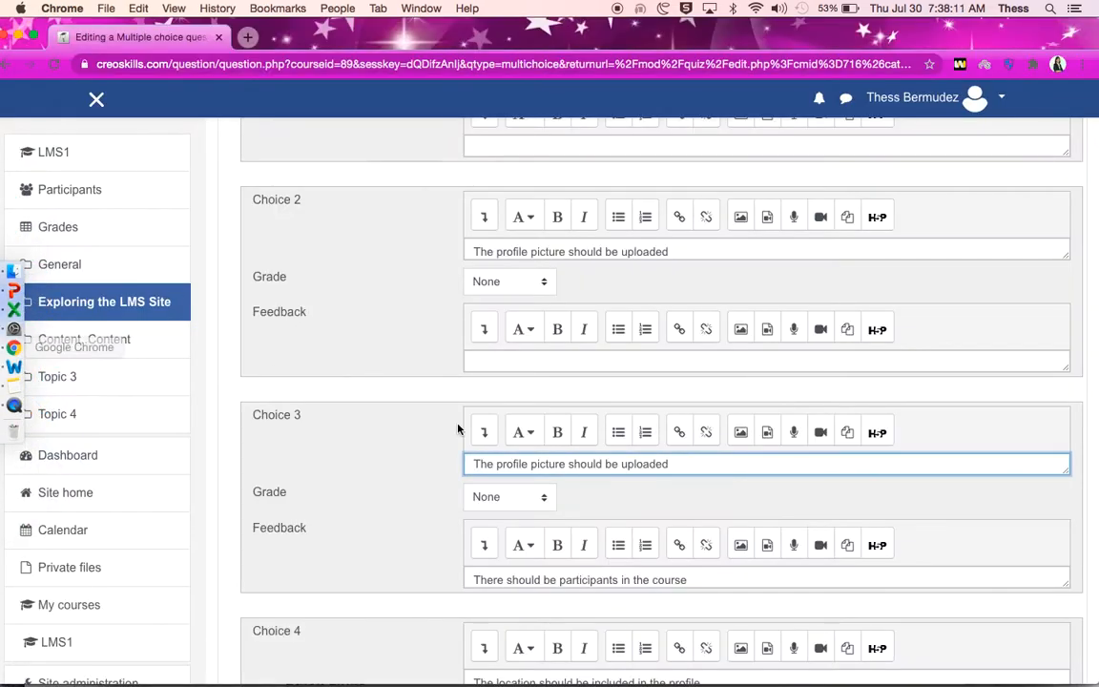
{"action": "triple_click", "coordinate": [546, 458]}
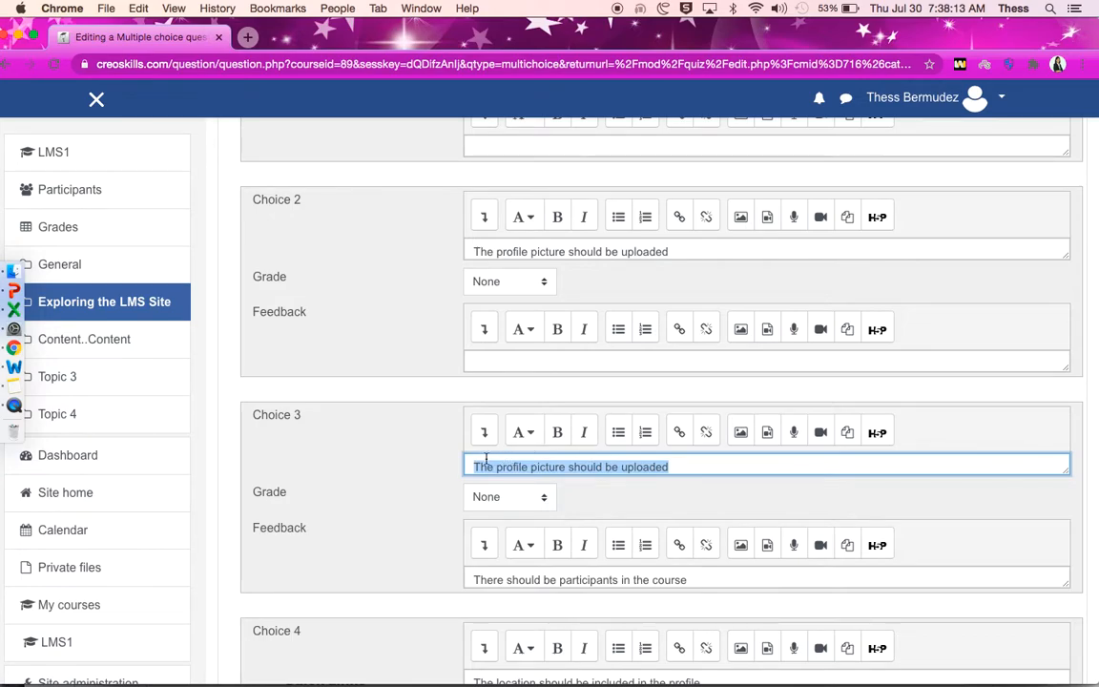
{"action": "type", "text": "a.\tThere should be participants in the course"}
Step: Remove the list letter and spacing in front of the Choice 3 answer text
{"action": "left_click", "coordinate": [504, 466]}
{"action": "key", "text": "BackSpace"}
{"action": "key", "text": "BackSpace"}
{"action": "key", "text": "BackSpace"}
{"action": "key", "text": "BackSpace"}
{"action": "key", "text": "BackSpace"}
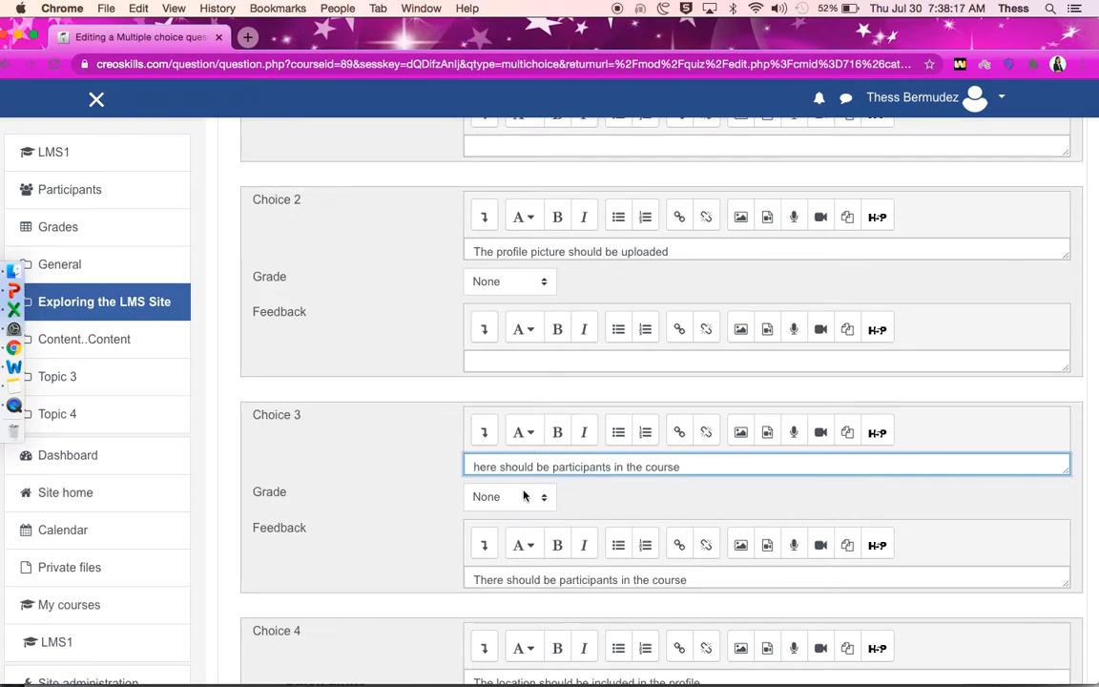
Step: Clear the Choice 3 feedback and restore the missing "T" at the start of the Choice 3 answer
{"action": "left_click_drag", "start_coordinate": [690, 579], "coordinate": [456, 581]}
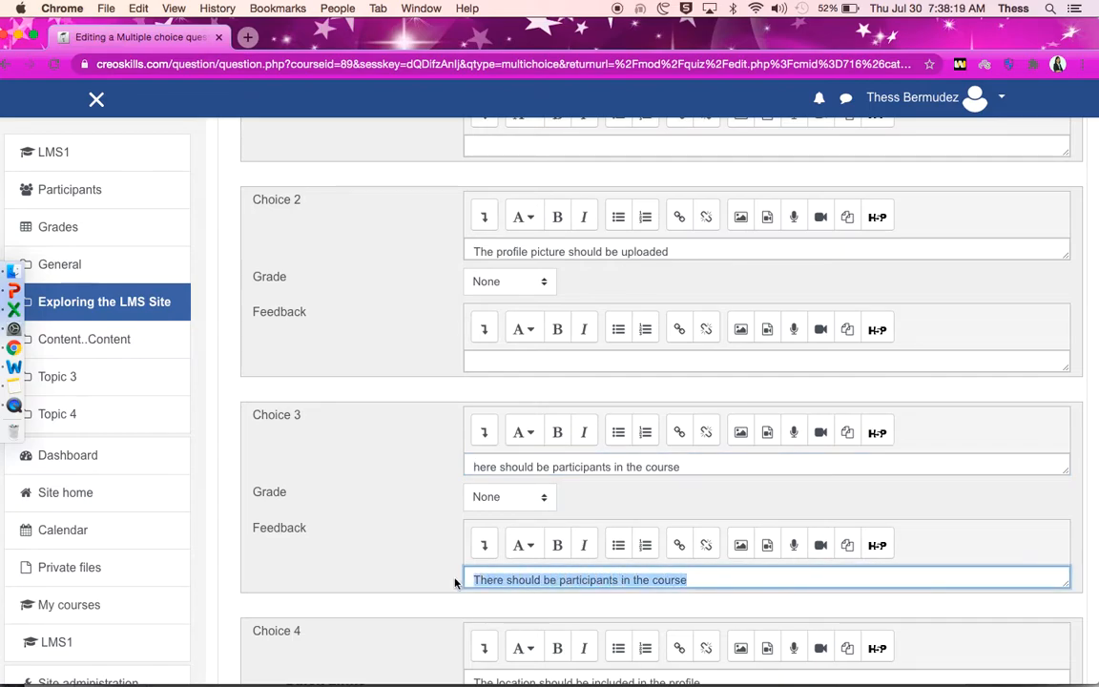
{"action": "key", "text": "BackSpace"}
{"action": "scroll", "coordinate": [493, 601], "scroll_direction": "down", "scroll_amount": 3}
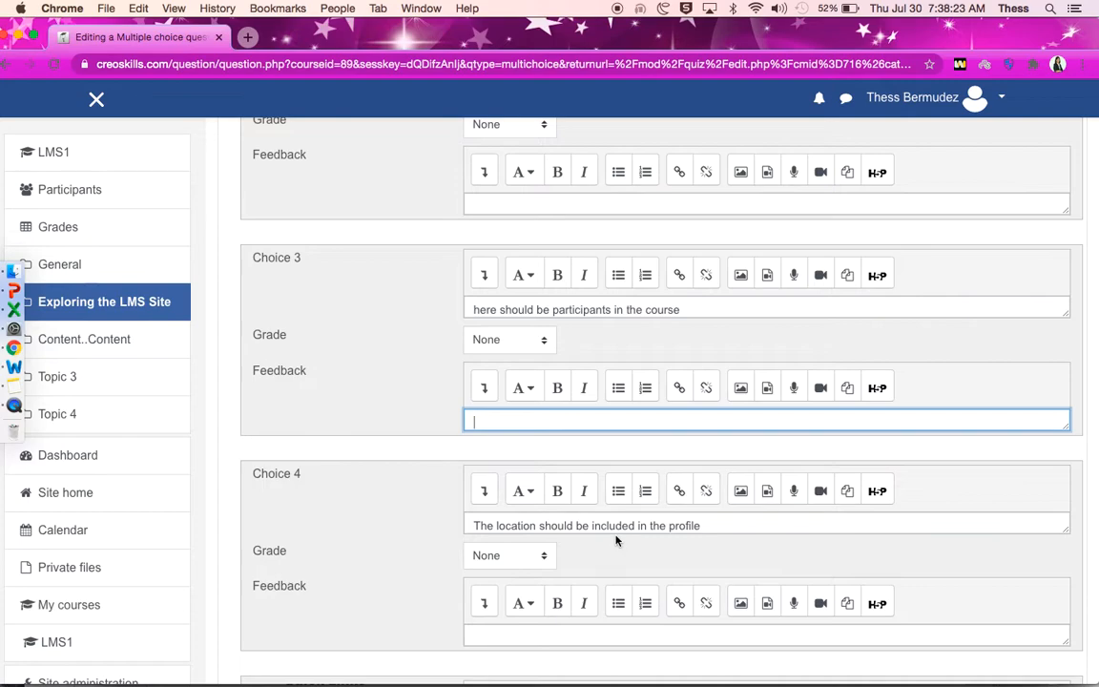
{"action": "left_click", "coordinate": [506, 303]}
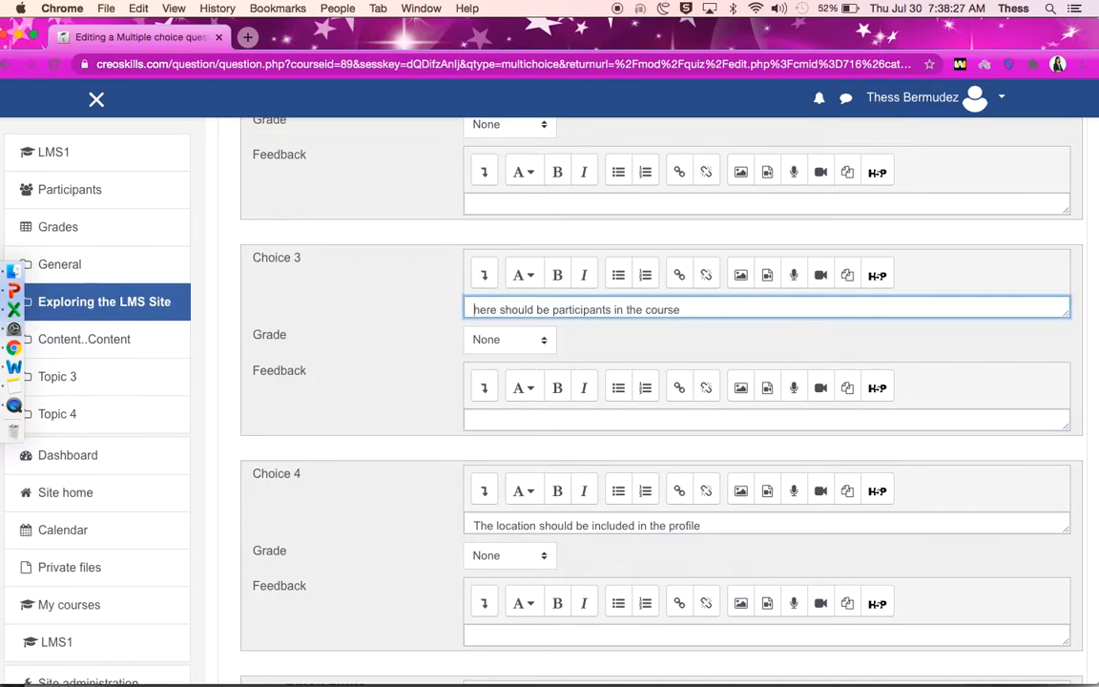
{"action": "type", "text": "T"}
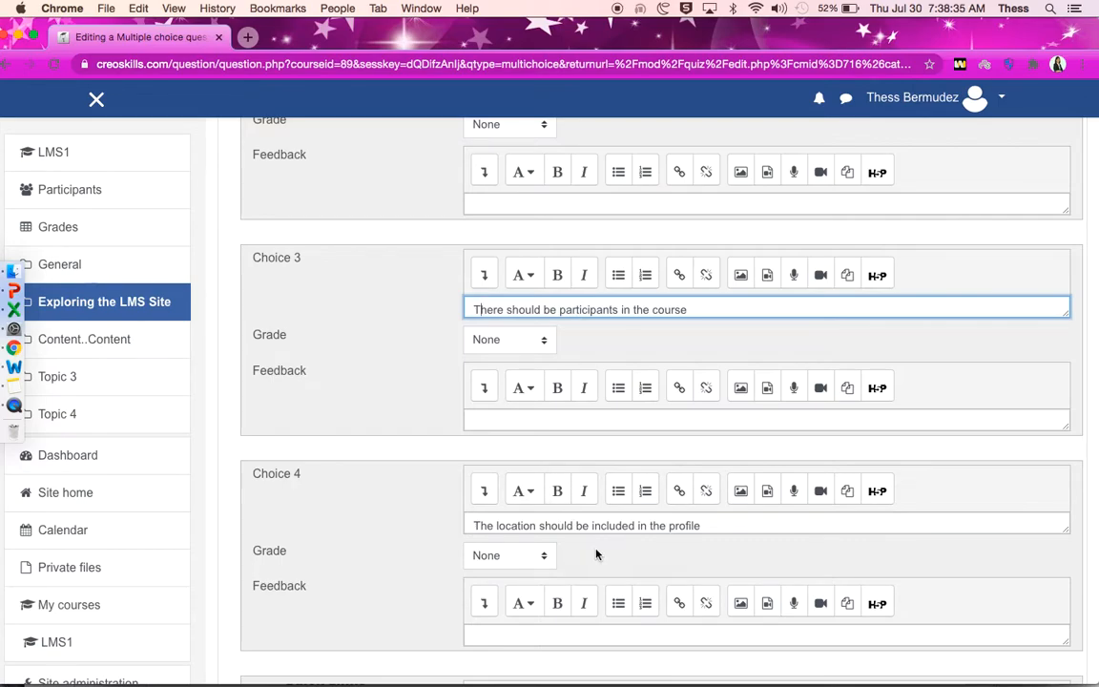
Step: Review the filled-in choices and save the second multiple choice question
{"action": "scroll", "coordinate": [596, 554], "scroll_direction": "up", "scroll_amount": 5}
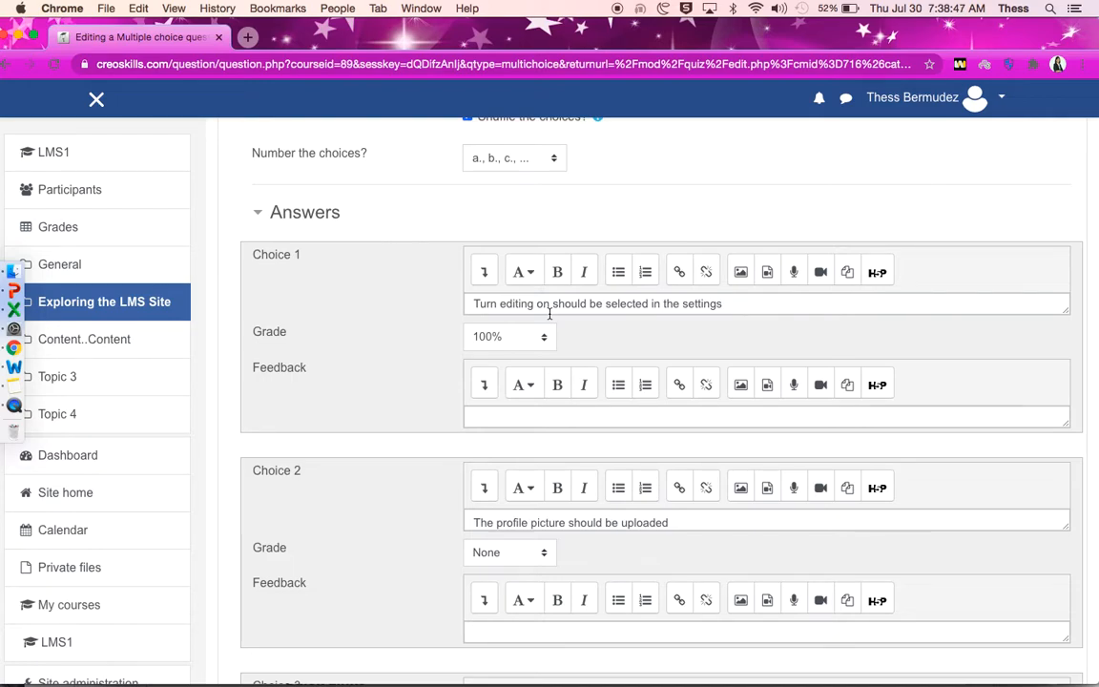
{"action": "scroll", "coordinate": [566, 407], "scroll_direction": "down", "scroll_amount": 10}
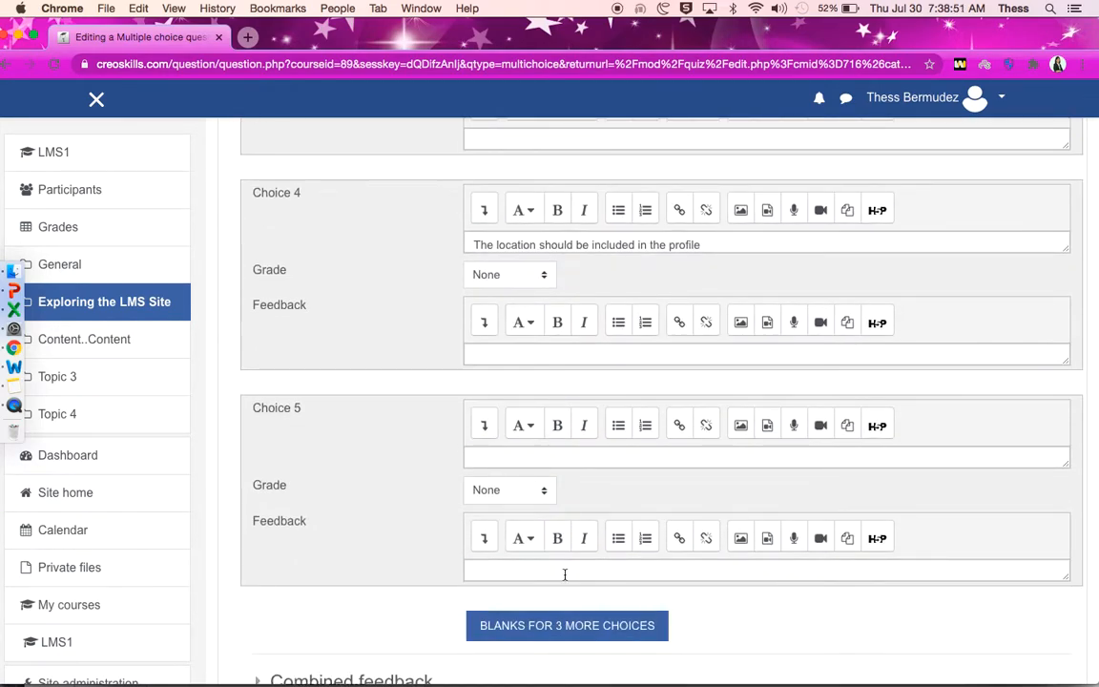
{"action": "scroll", "coordinate": [706, 601], "scroll_direction": "down", "scroll_amount": 5}
{"action": "left_click", "coordinate": [561, 571]}
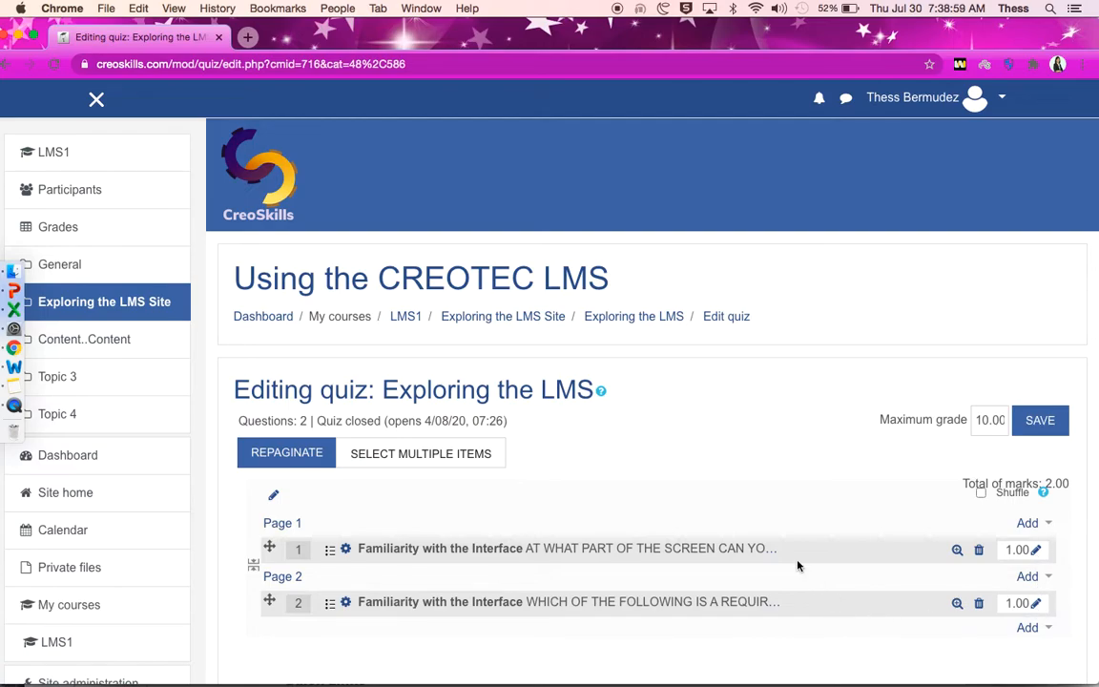
Step: Add a new True/False question at the end of the quiz
{"action": "left_click", "coordinate": [1045, 629]}
{"action": "left_click", "coordinate": [981, 643]}
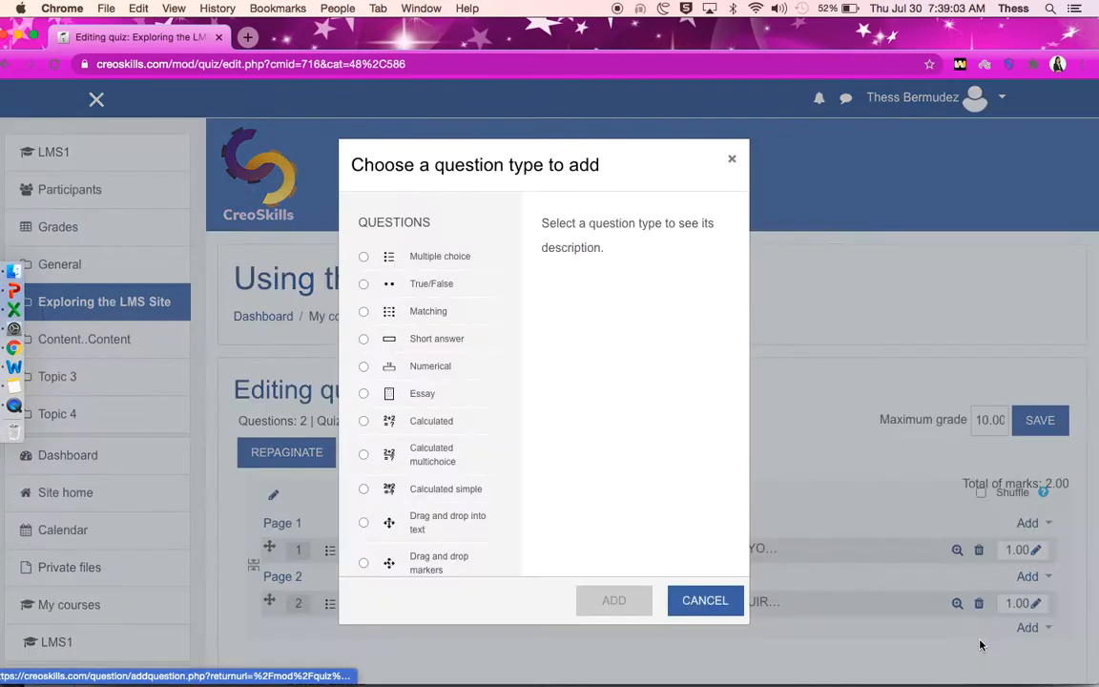
{"action": "left_click", "coordinate": [441, 286]}
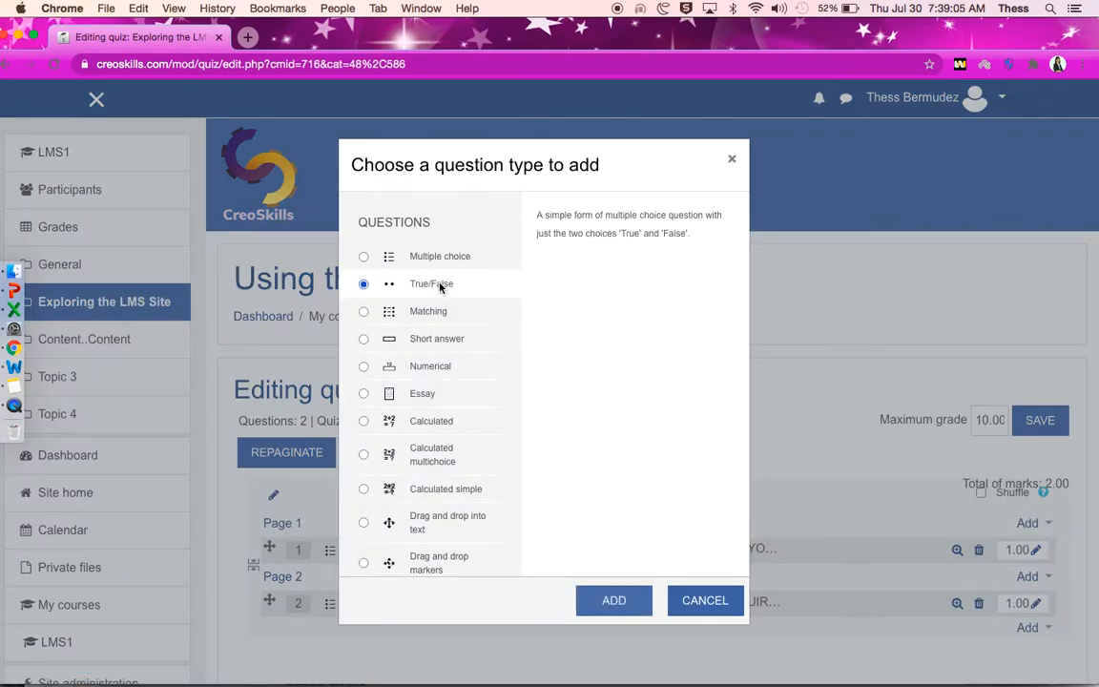
{"action": "left_click", "coordinate": [623, 603]}
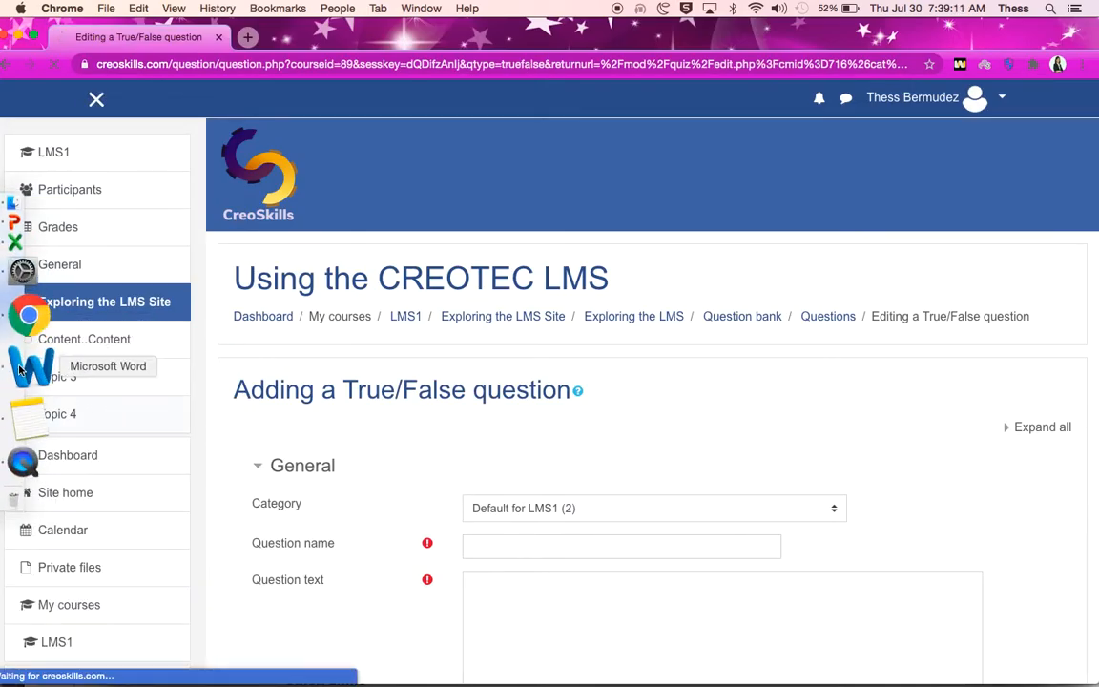
Step: Copy the first True or False statement, about the gear in the course editing area, from the Word document
{"action": "left_click", "coordinate": [19, 370]}
{"action": "scroll", "coordinate": [394, 405], "scroll_direction": "down", "scroll_amount": 3}
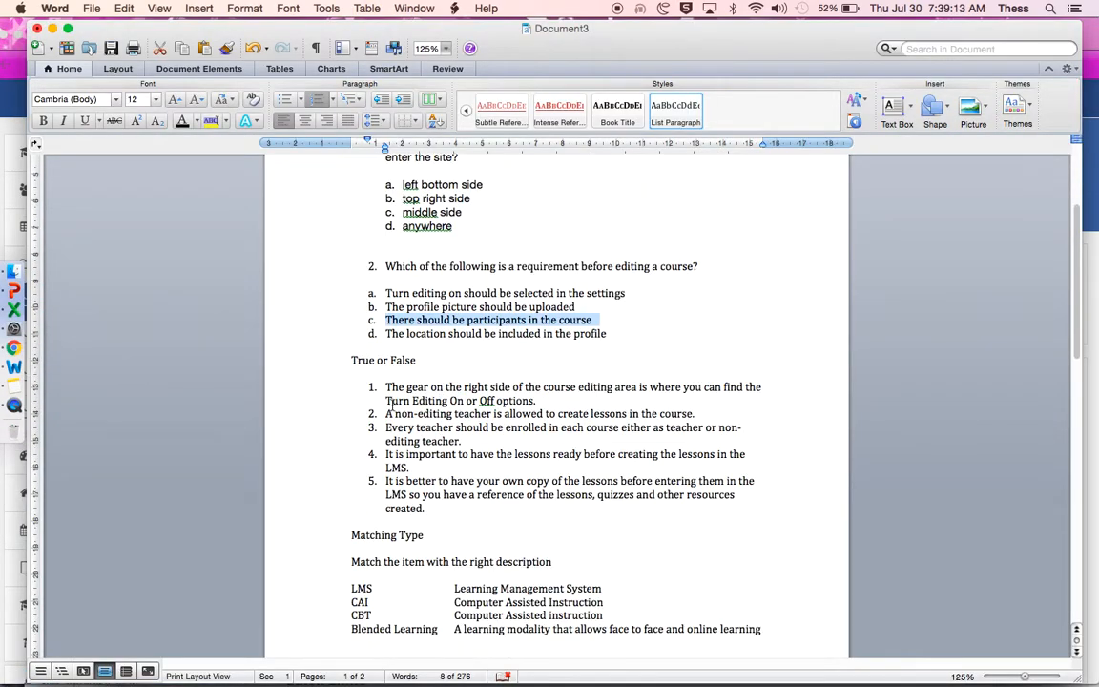
{"action": "left_click_drag", "start_coordinate": [385, 387], "coordinate": [542, 401]}
{"action": "key", "text": "super+c"}
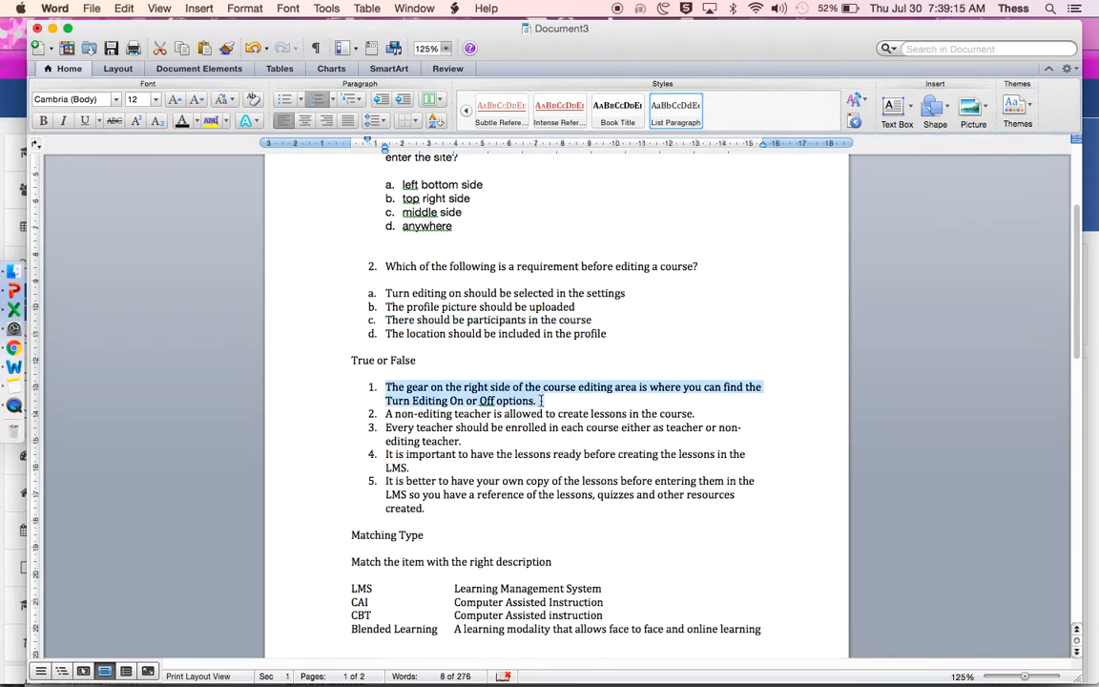
Step: Switch back to Chrome and name the True/False question "Familiarity with the Interface"
{"action": "left_click", "coordinate": [32, 350]}
{"action": "left_click", "coordinate": [484, 544]}
{"action": "type", "text": "Familiarity with the Inte"}
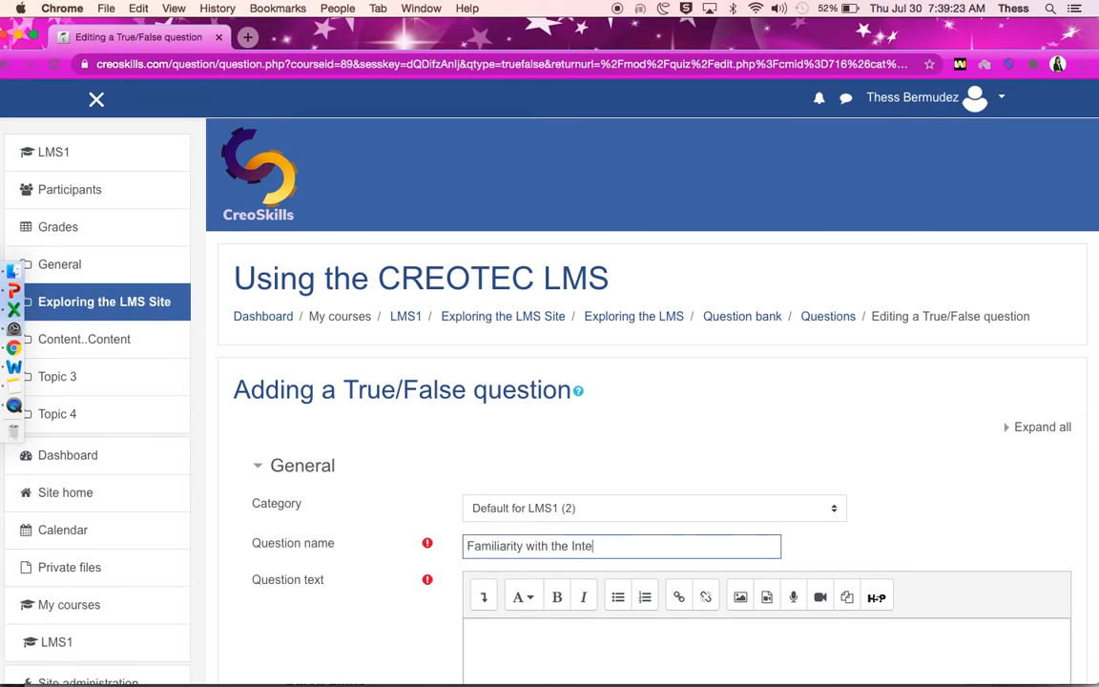
{"action": "type", "text": "rface"}
Step: Paste the copied statement into the question text without its list number and insert an empty line above it
{"action": "left_click", "coordinate": [491, 639]}
{"action": "scroll", "coordinate": [491, 640], "scroll_direction": "down", "scroll_amount": 3}
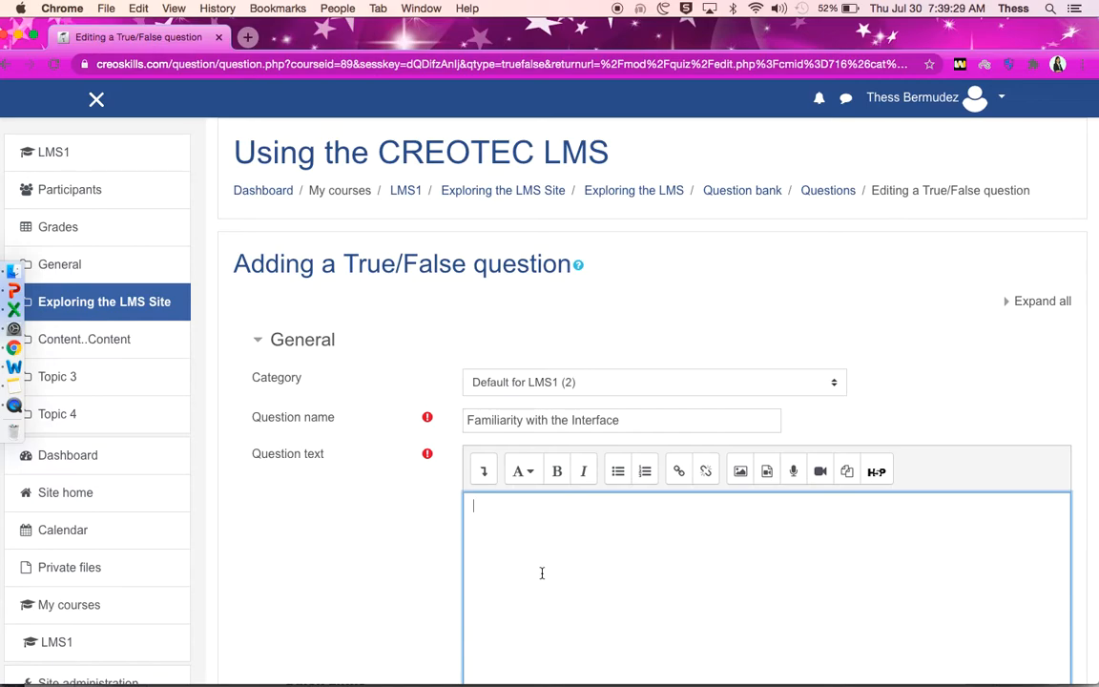
{"action": "key", "text": "super+v"}
{"action": "left_click", "coordinate": [496, 506]}
{"action": "key", "text": "BackSpace"}
{"action": "key", "text": "Return"}
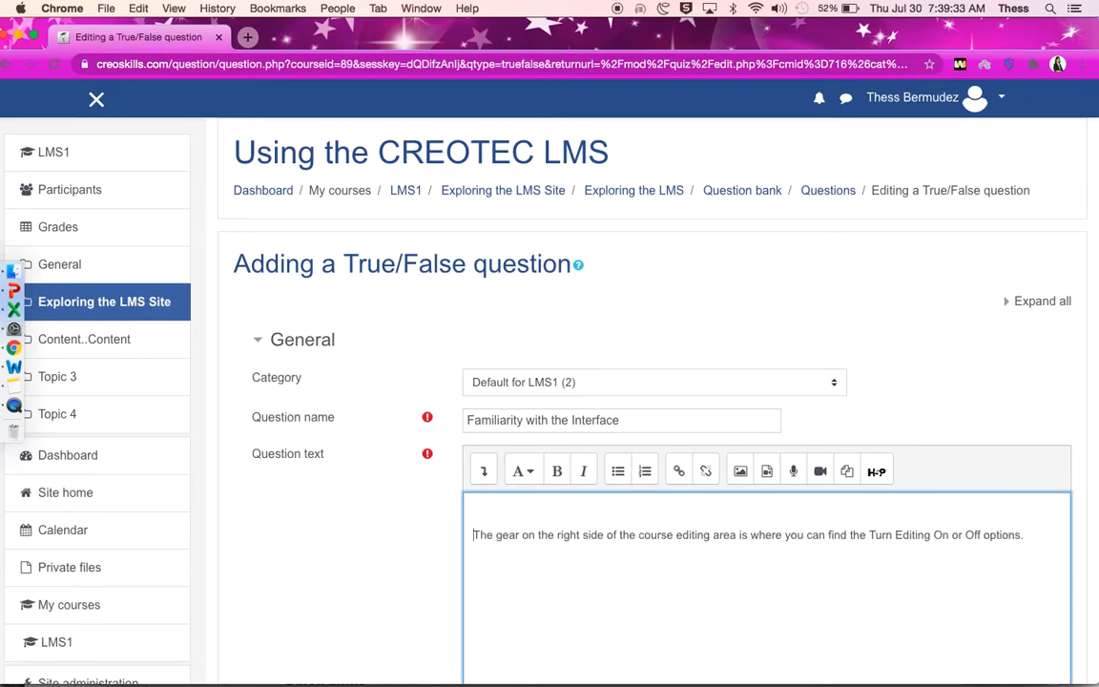
Step: Write the instruction "Choose TRUE if the statement is correct, otherwise, choose FALSE." above the statement
{"action": "scroll", "coordinate": [403, 516], "scroll_direction": "down", "scroll_amount": 5}
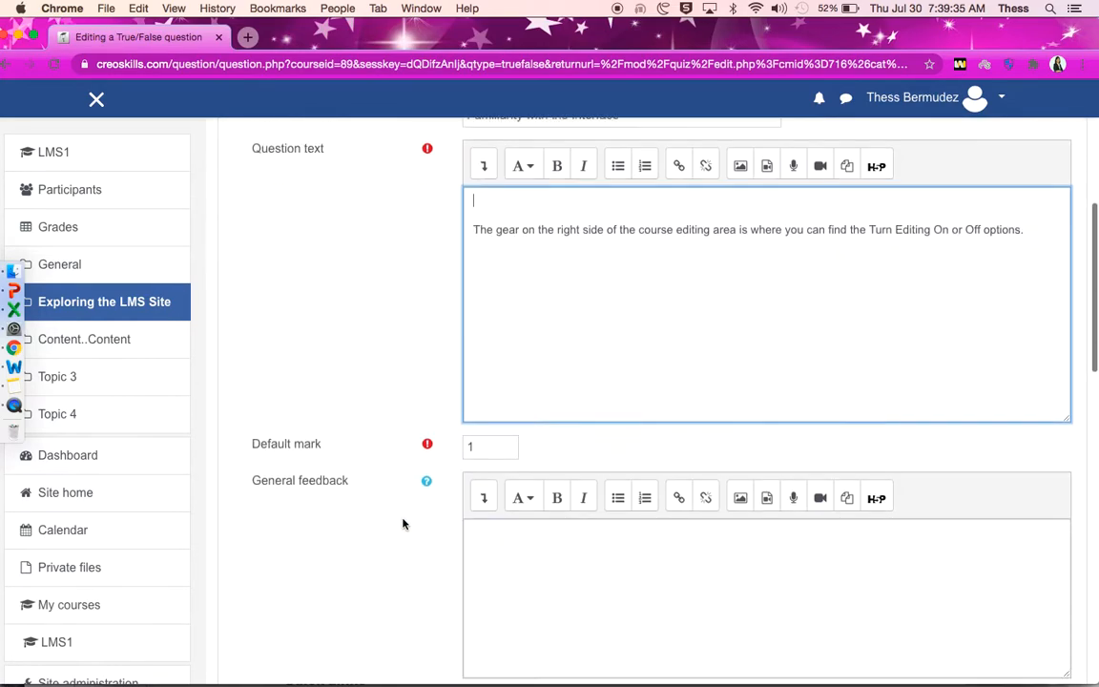
{"action": "scroll", "coordinate": [404, 520], "scroll_direction": "up", "scroll_amount": 2}
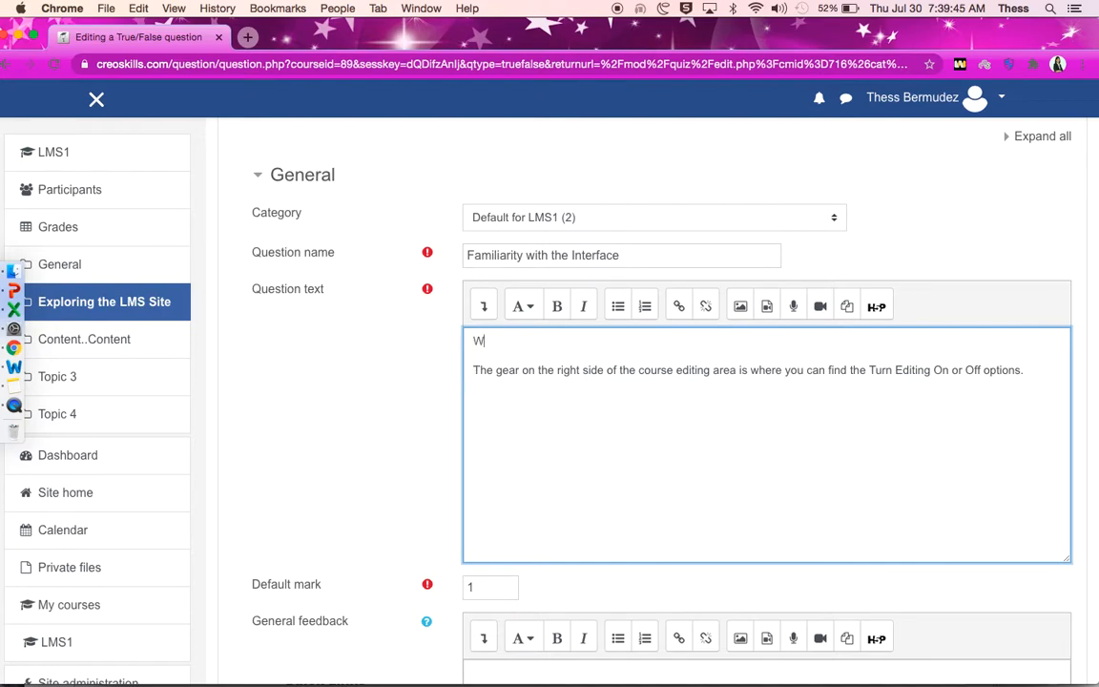
{"action": "key", "text": "BackSpace"}
{"action": "key", "text": "BackSpace"}
{"action": "type", "text": "Choose TRUE if the"}
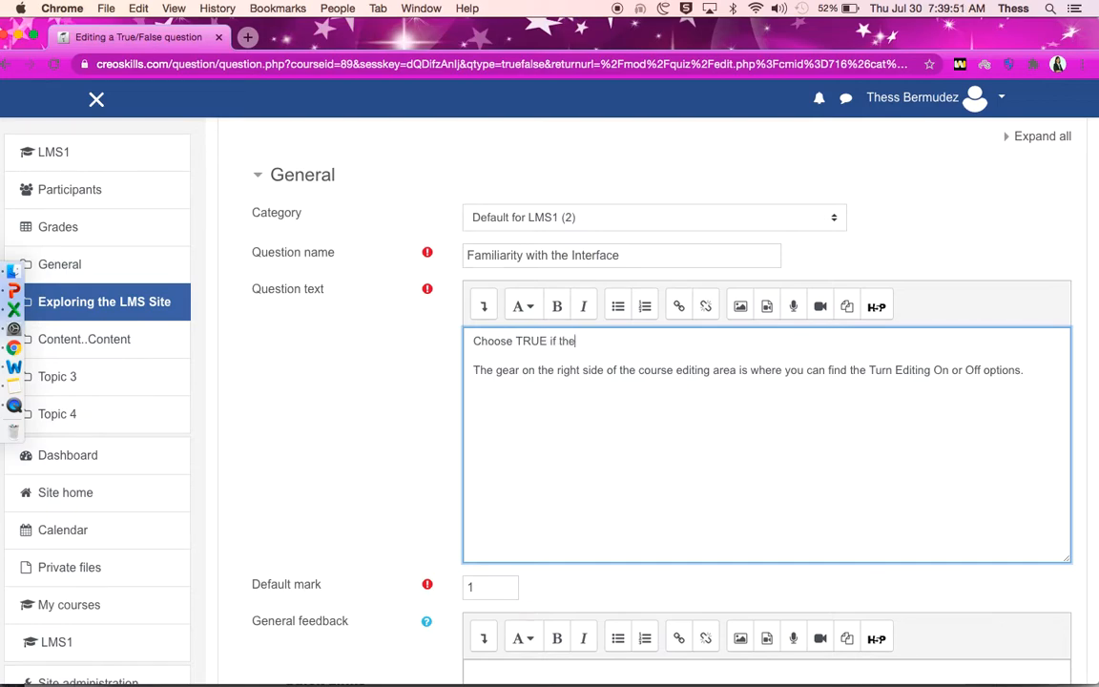
{"action": "key", "text": "BackSpace"}
{"action": "key", "text": "BackSpace"}
{"action": "key", "text": "BackSpace"}
{"action": "type", "text": "tateme"}
{"action": "key", "text": "BackSpace"}
{"action": "key", "text": "BackSpace"}
{"action": "type", "text": "ment is corre"}
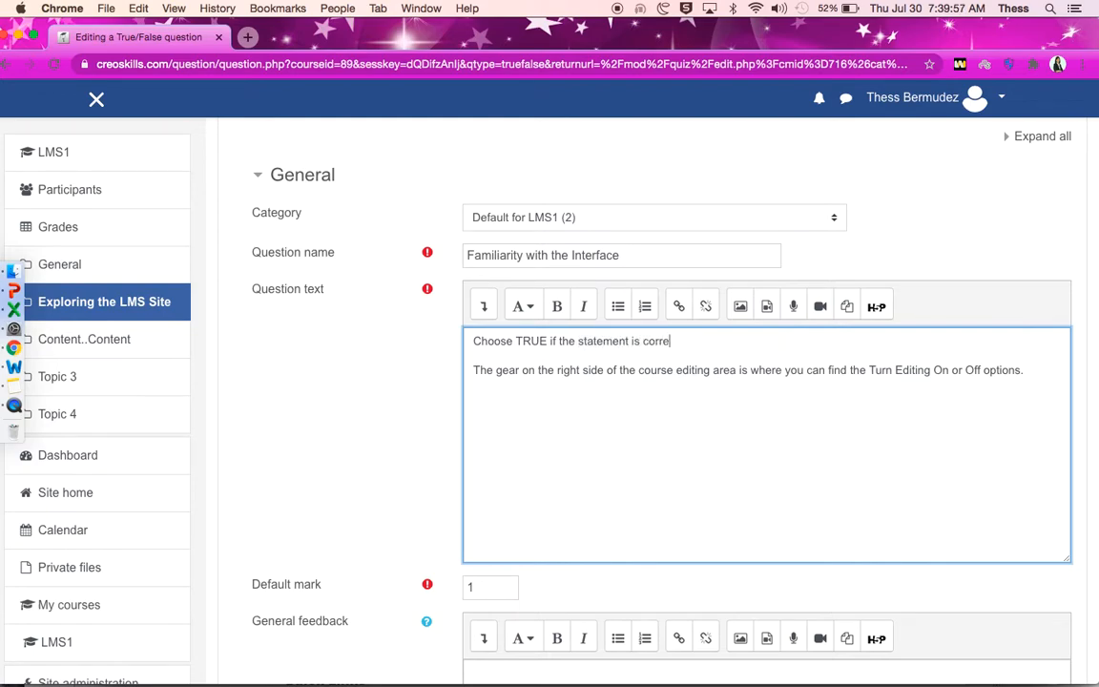
{"action": "type", "text": "ct, otherwise,"}
{"action": "key", "text": "BackSpace"}
{"action": "type", "text": ", choo"}
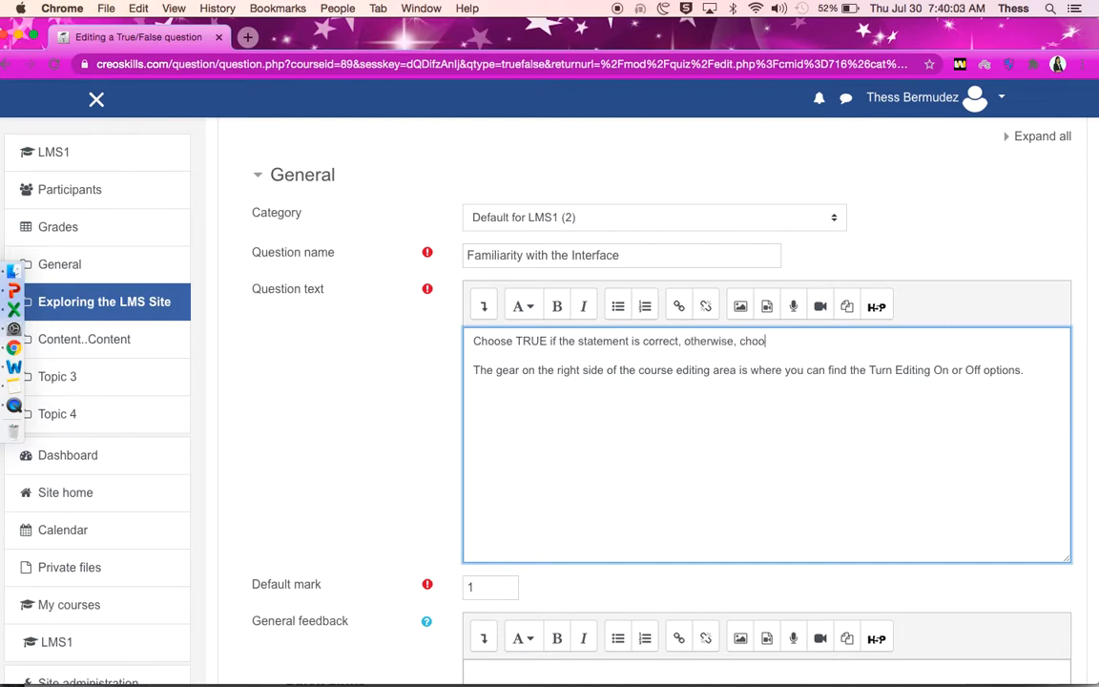
{"action": "type", "text": "se FALCE"}
Step: Format the instruction line in the question text as Heading (small)
{"action": "triple_click", "coordinate": [832, 340]}
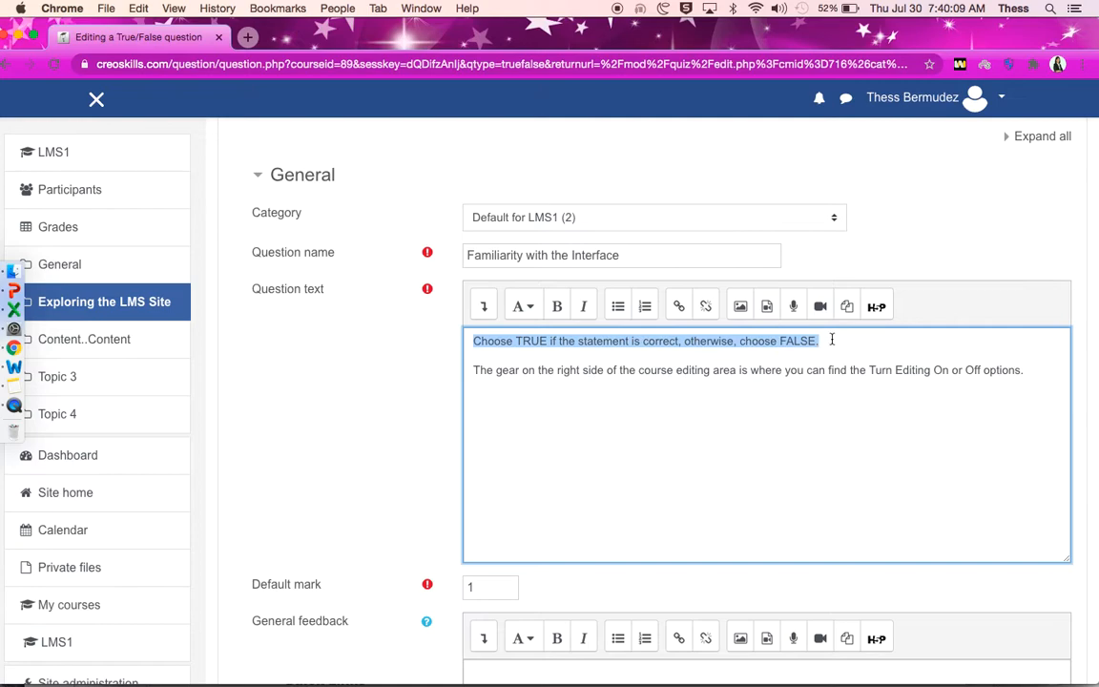
{"action": "left_click", "coordinate": [524, 306]}
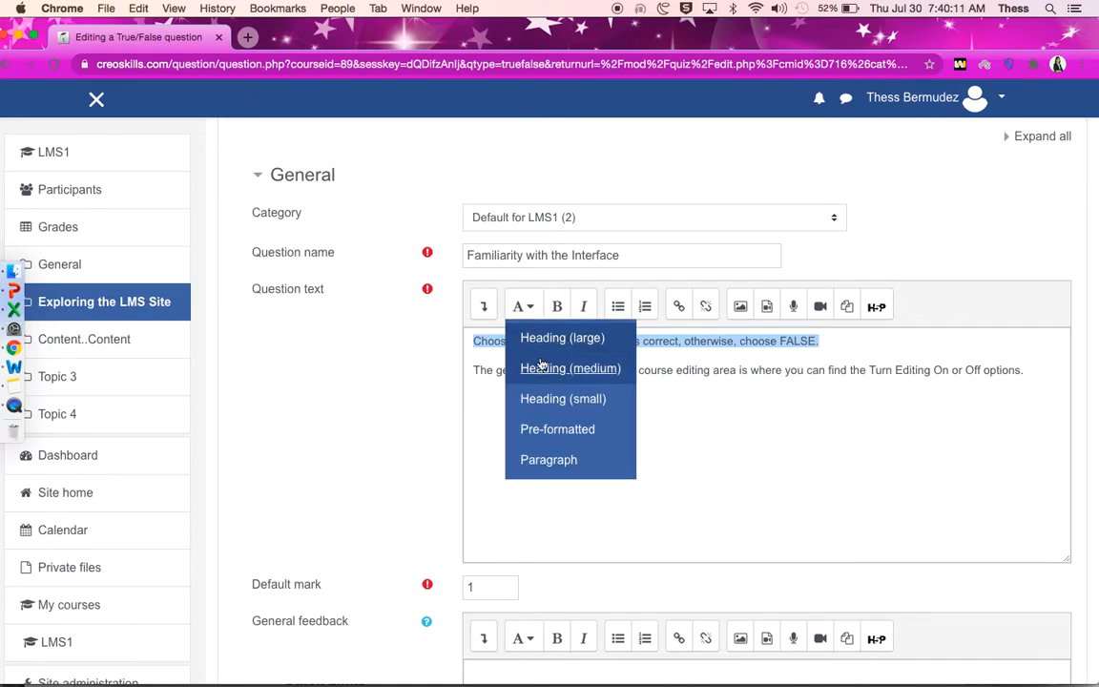
{"action": "left_click", "coordinate": [547, 399]}
Step: Set the question's correct answer to True
{"action": "scroll", "coordinate": [581, 503], "scroll_direction": "down", "scroll_amount": 5}
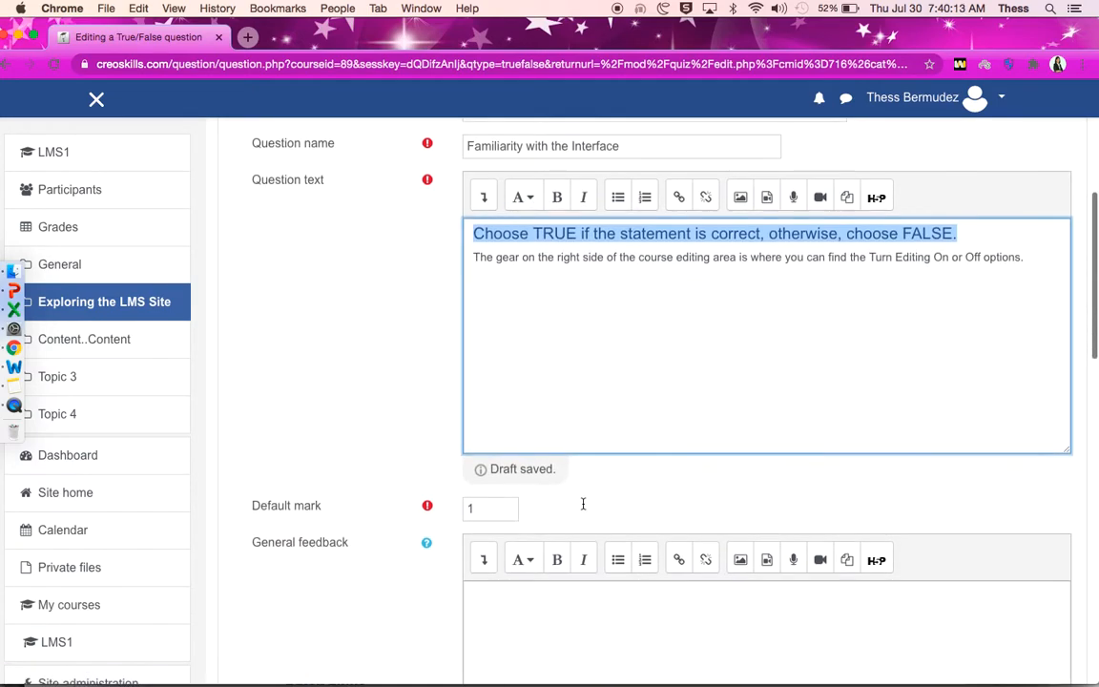
{"action": "scroll", "coordinate": [583, 509], "scroll_direction": "down", "scroll_amount": 3}
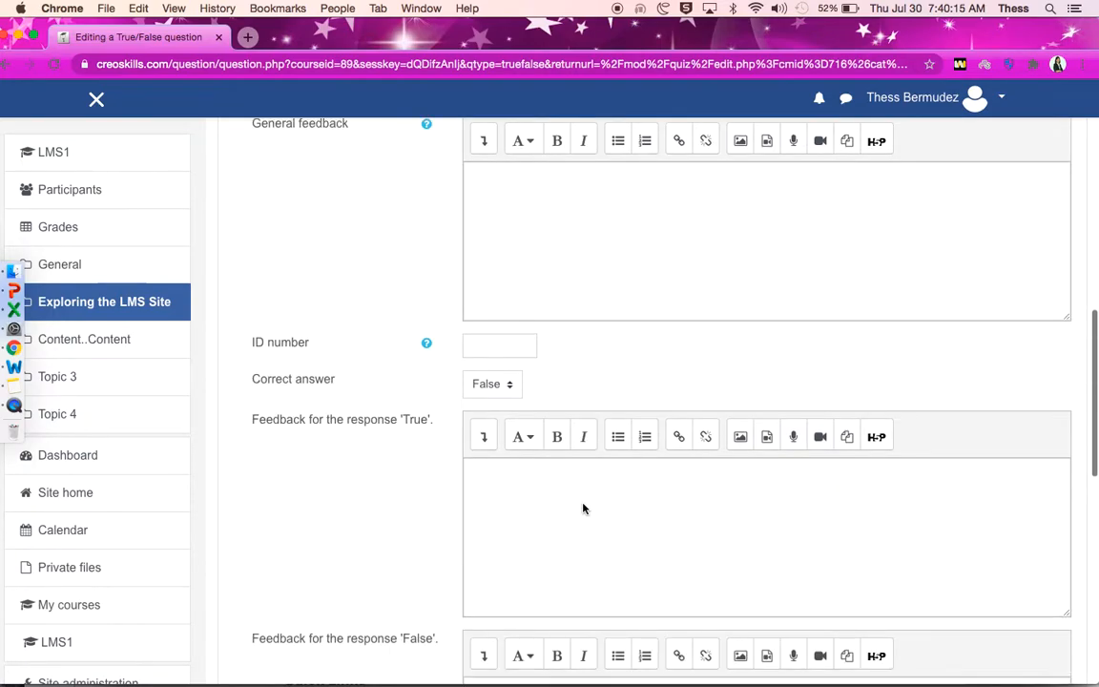
{"action": "scroll", "coordinate": [583, 502], "scroll_direction": "up", "scroll_amount": 8}
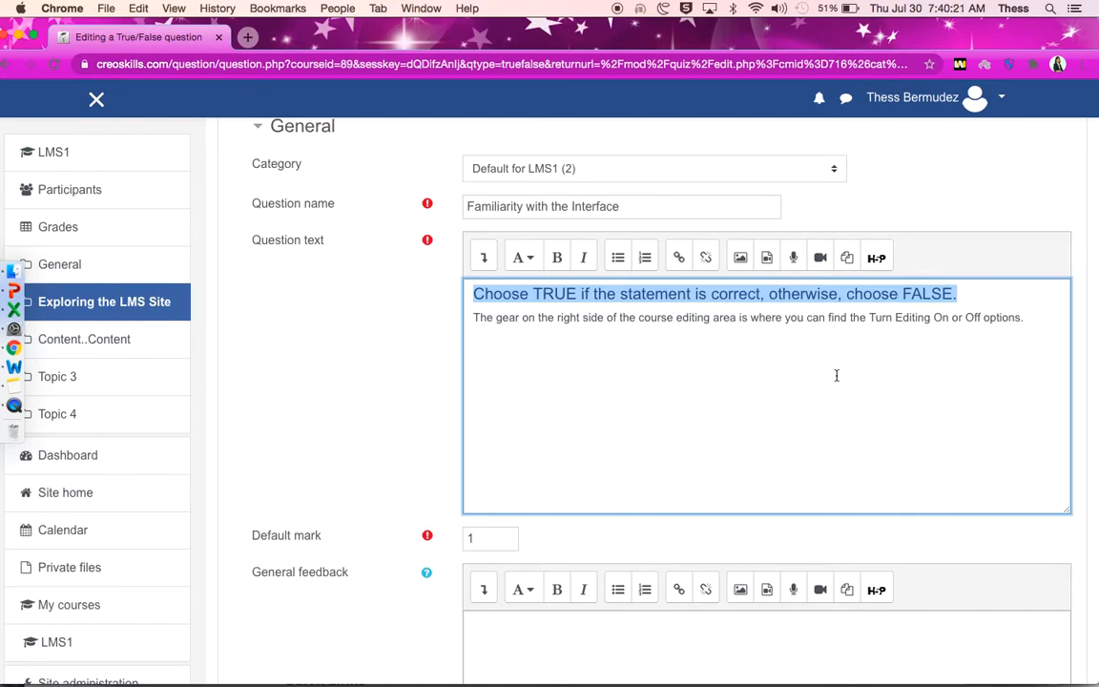
{"action": "scroll", "coordinate": [837, 375], "scroll_direction": "down", "scroll_amount": 8}
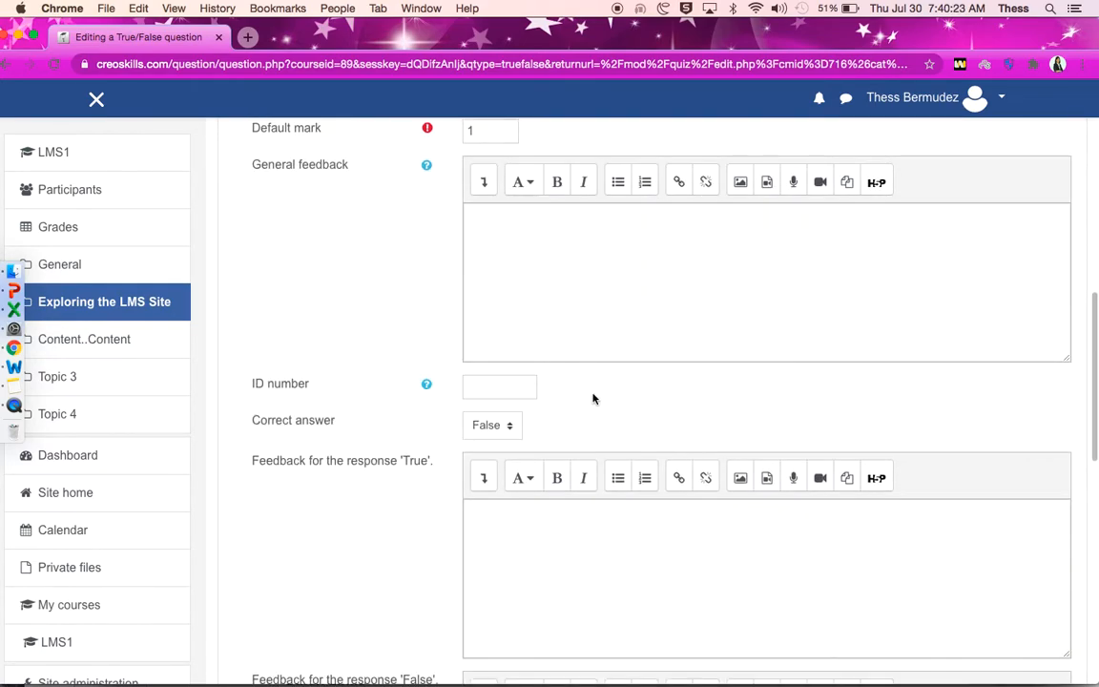
{"action": "left_click", "coordinate": [515, 424]}
{"action": "left_click", "coordinate": [490, 447]}
Step: Save the True/False question and return to the quiz's question list
{"action": "scroll", "coordinate": [538, 546], "scroll_direction": "down", "scroll_amount": 5}
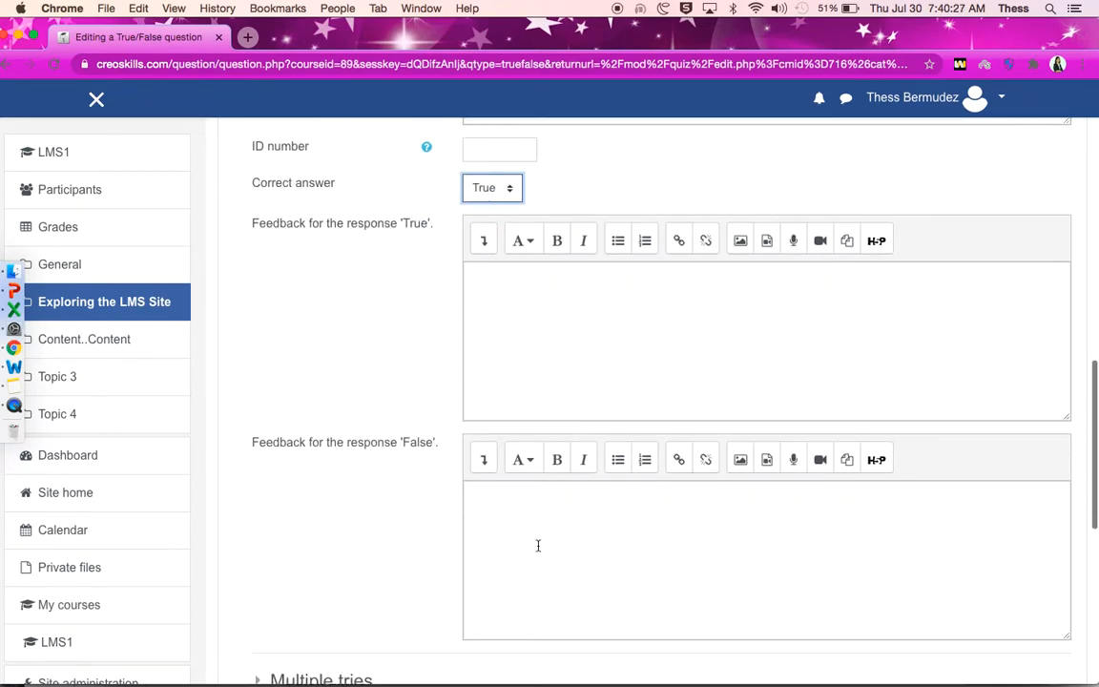
{"action": "scroll", "coordinate": [538, 545], "scroll_direction": "down", "scroll_amount": 5}
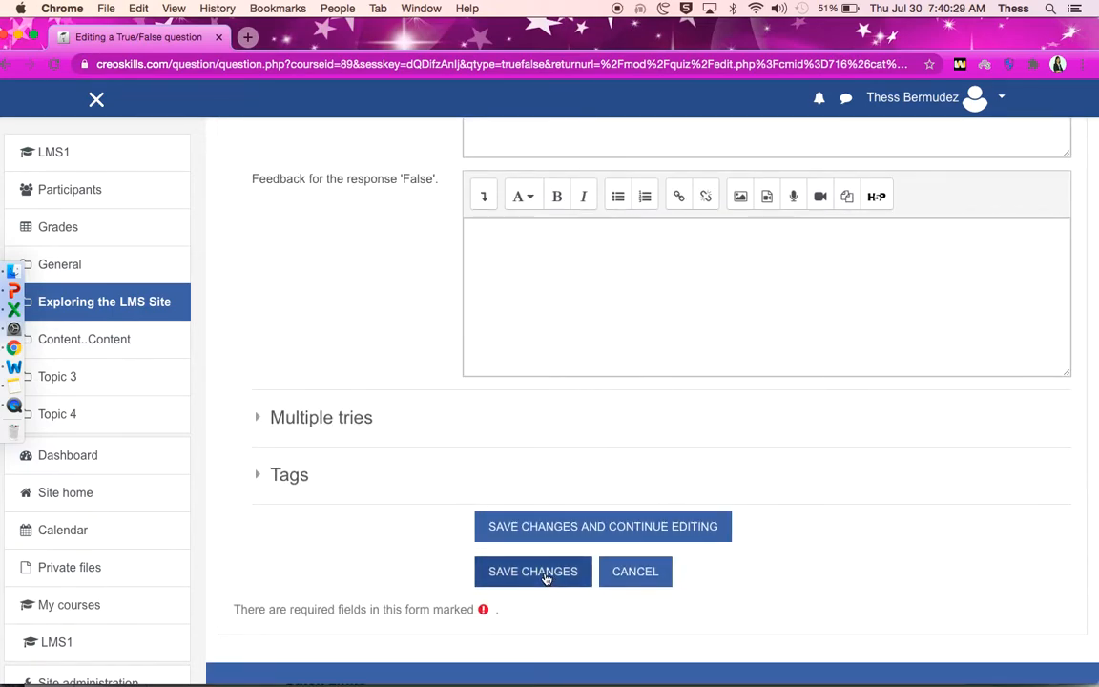
{"action": "left_click", "coordinate": [545, 574]}
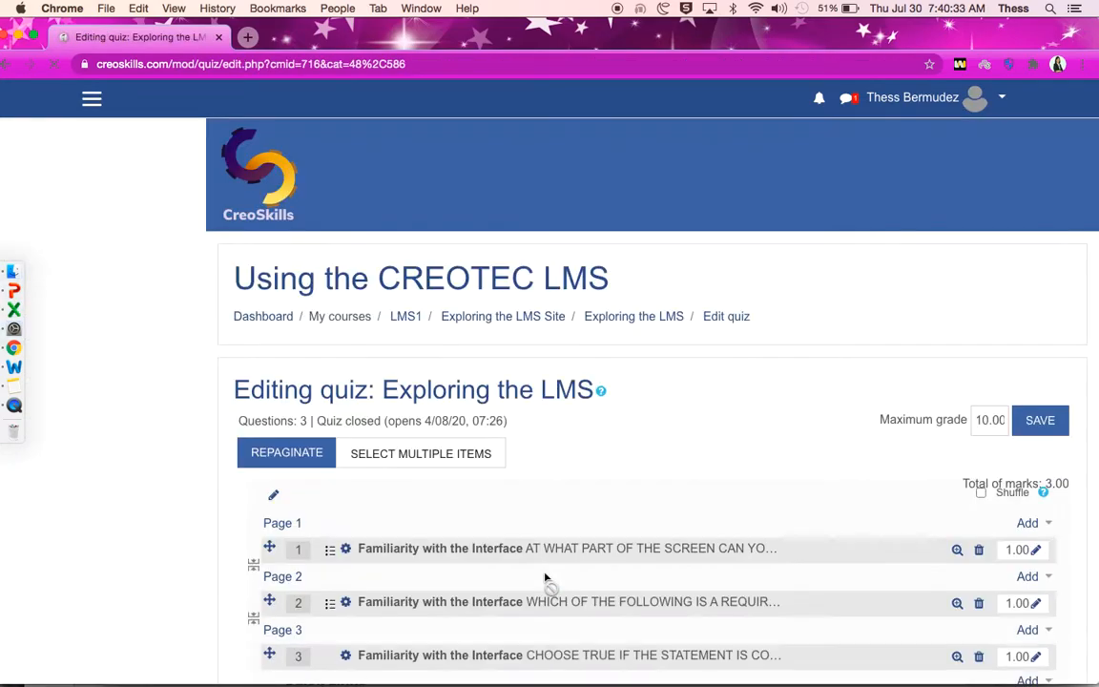
{"action": "scroll", "coordinate": [730, 562], "scroll_direction": "down", "scroll_amount": 5}
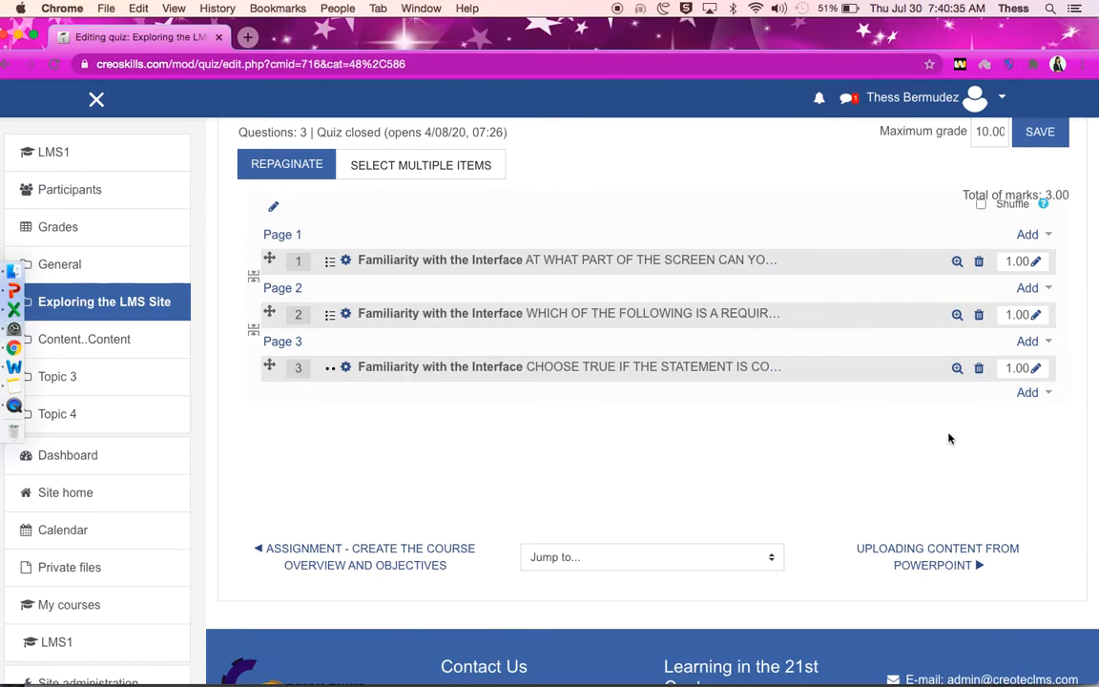
Step: Start adding a new question at the end of the quiz and copy the second True or False statement from the Word document
{"action": "left_click", "coordinate": [1047, 392]}
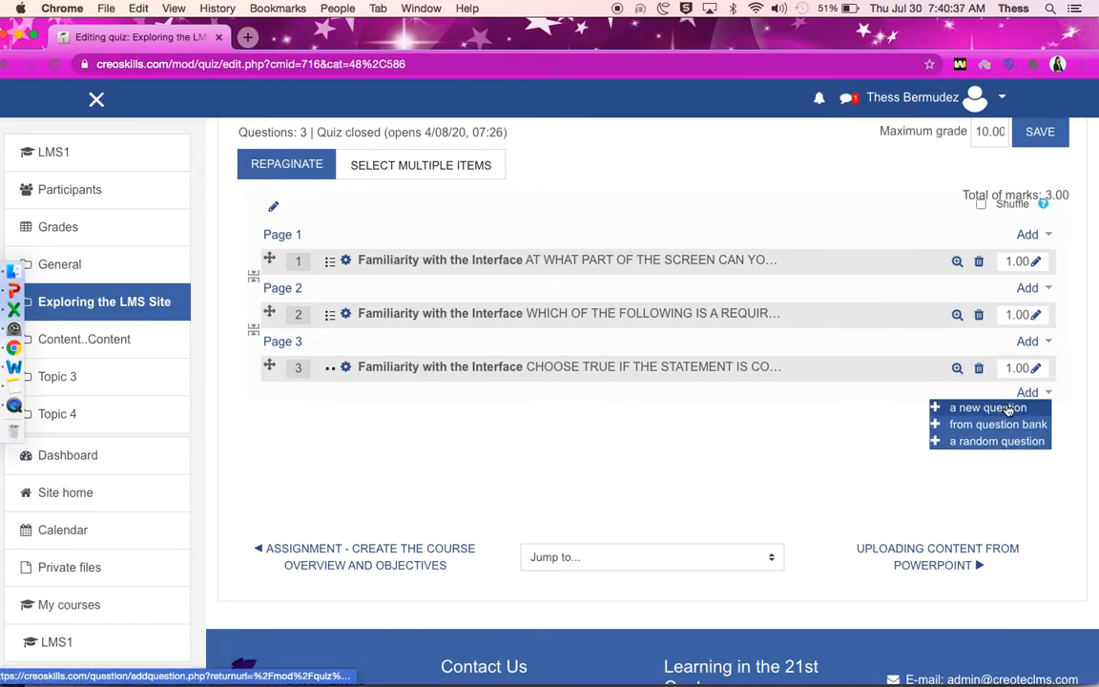
{"action": "left_click", "coordinate": [1005, 411]}
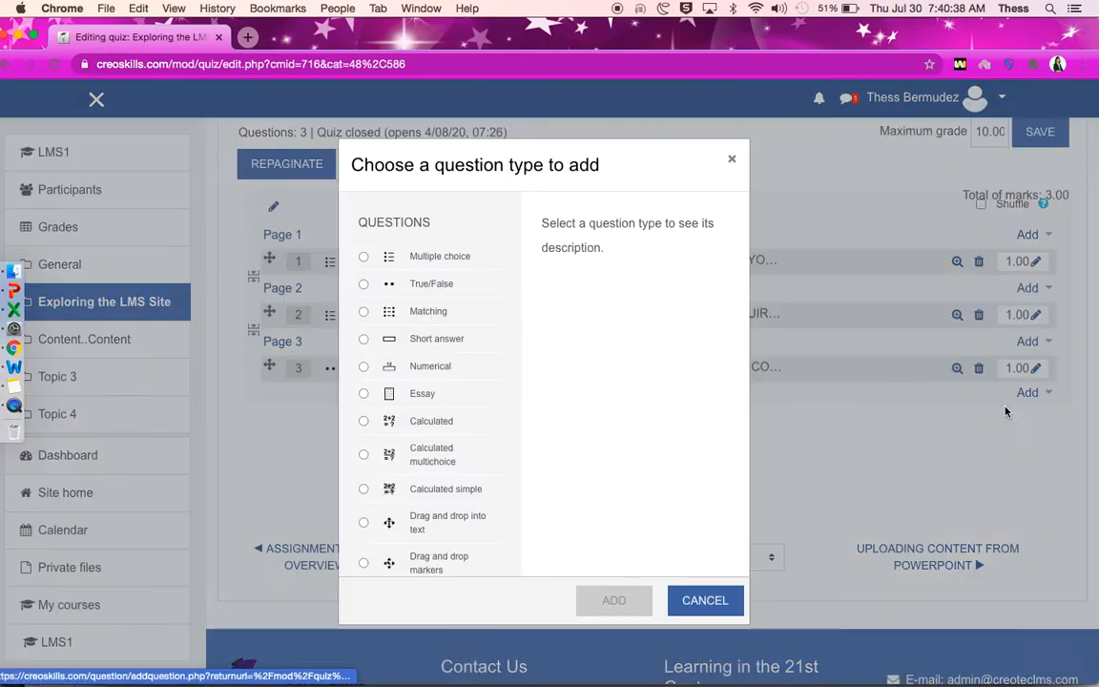
{"action": "left_click", "coordinate": [19, 366]}
{"action": "left_click_drag", "start_coordinate": [388, 414], "coordinate": [720, 417]}
{"action": "key", "text": "super+c"}
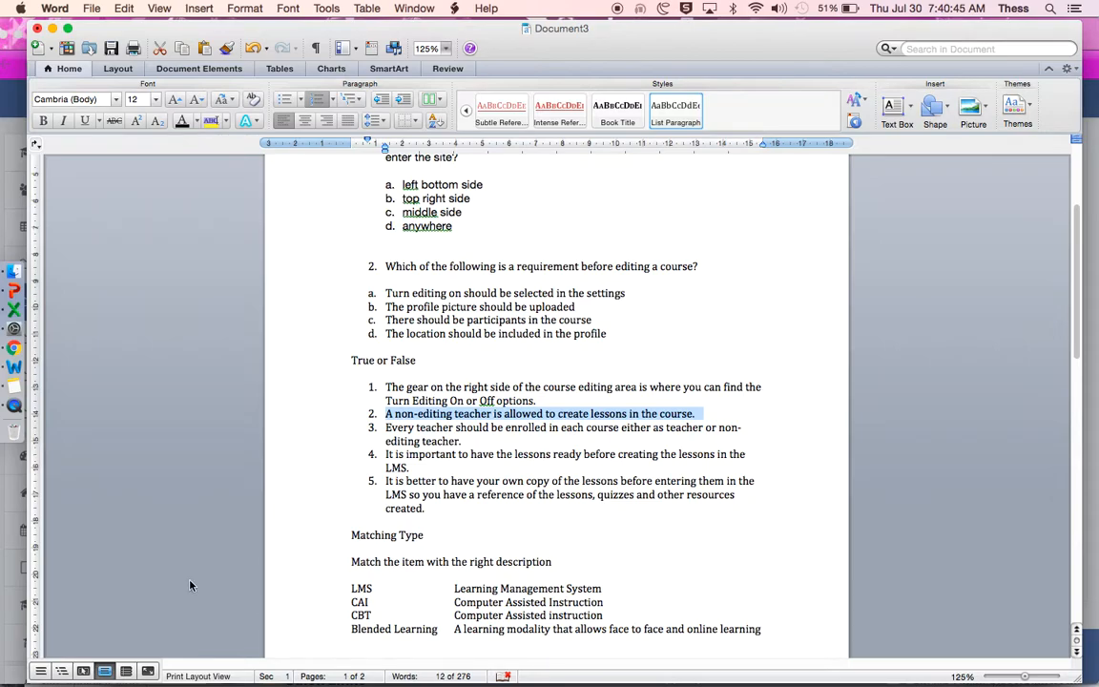
Step: Switch back to Chrome and add a True/False question to the quiz
{"action": "left_click", "coordinate": [28, 351]}
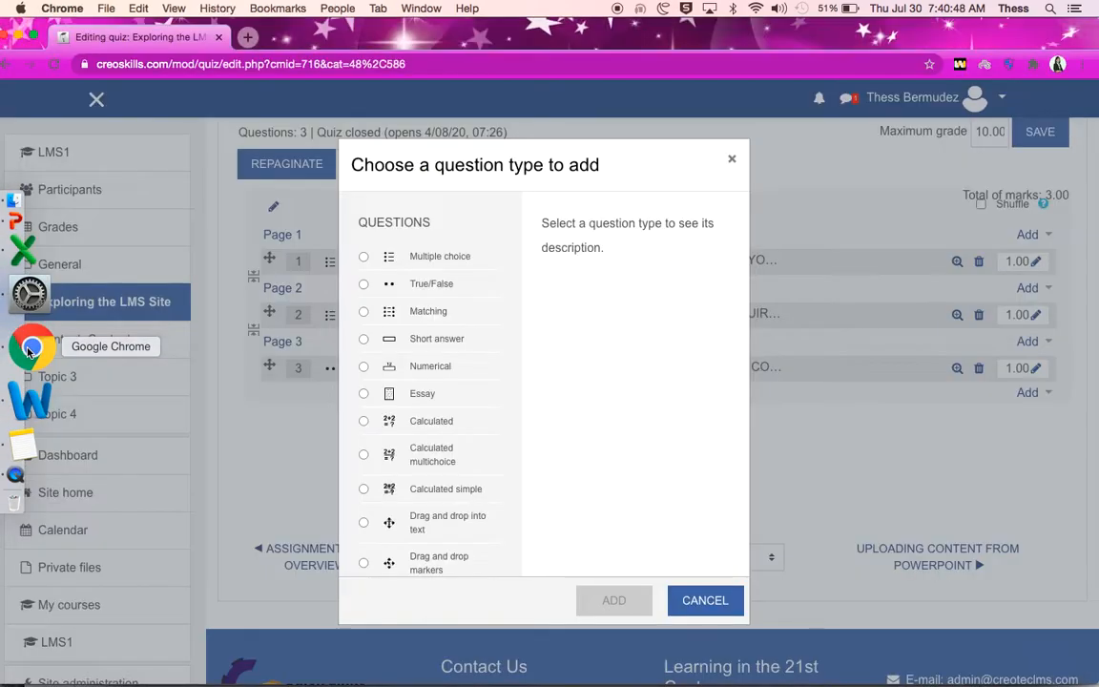
{"action": "left_click", "coordinate": [364, 284]}
{"action": "left_click", "coordinate": [626, 601]}
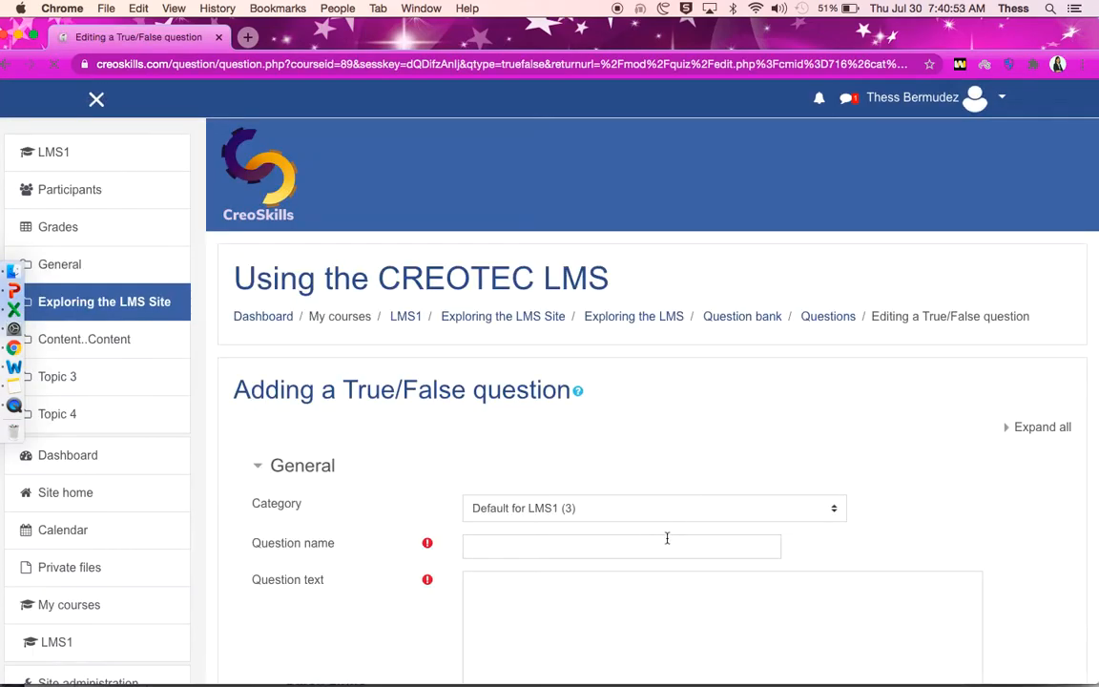
Step: Name the True/False question "Familiarity with the Interface"
{"action": "left_click", "coordinate": [574, 544]}
{"action": "type", "text": "FAmilia"}
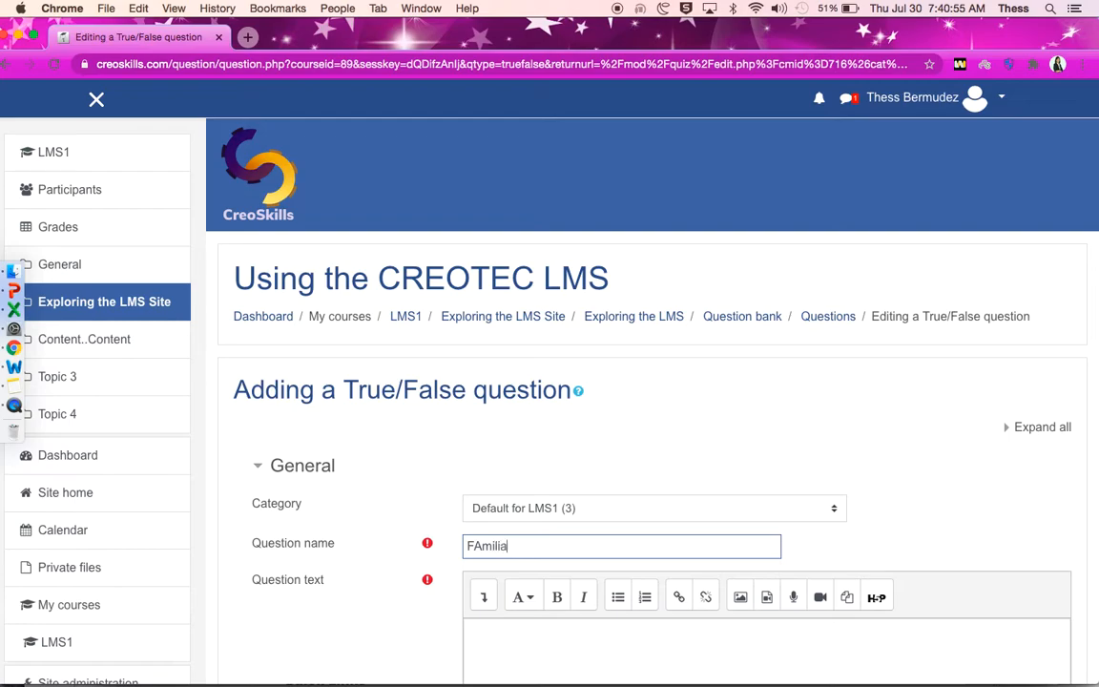
{"action": "type", "text": "rt"}
{"action": "key", "text": "BackSpace"}
{"action": "key", "text": "BackSpace"}
{"action": "key", "text": "BackSpace"}
{"action": "key", "text": "BackSpace"}
{"action": "type", "text": "amiliarity wi"}
{"action": "key", "text": "BackSpace"}
{"action": "key", "text": "BackSpace"}
{"action": "type", "text": "rity with the Interface"}
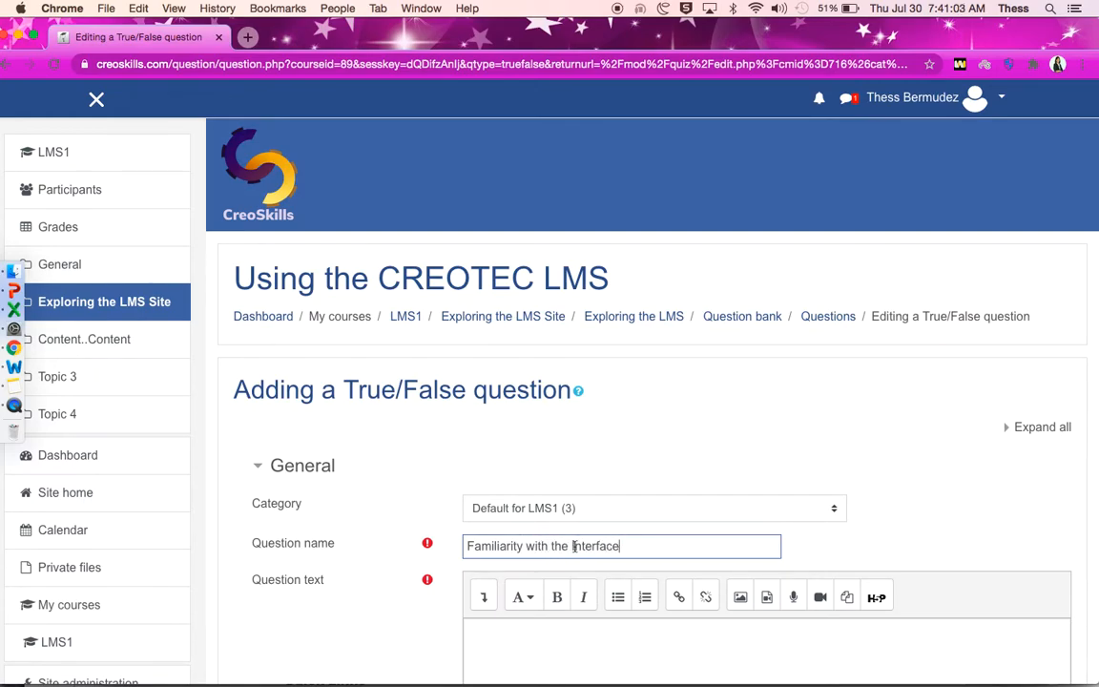
Step: Paste the copied non-editing teacher statement into the question text and remove its list number
{"action": "left_click", "coordinate": [547, 655]}
{"action": "key", "text": "super+v"}
{"action": "scroll", "coordinate": [549, 656], "scroll_direction": "down", "scroll_amount": 3}
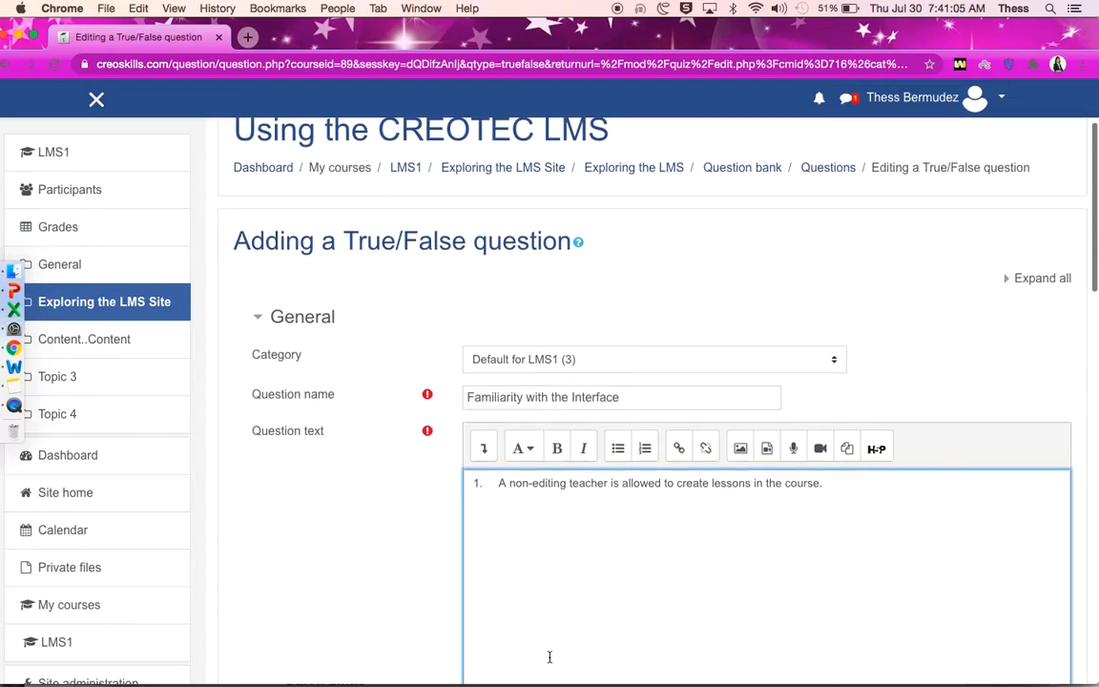
{"action": "left_click_drag", "start_coordinate": [498, 483], "coordinate": [459, 478]}
{"action": "key", "text": "BackSpace"}
Step: Insert the line "Choose TRUE if the statement is correct, otherwise, choose FALSE." above the non-editing teacher statement
{"action": "key", "text": "Return"}
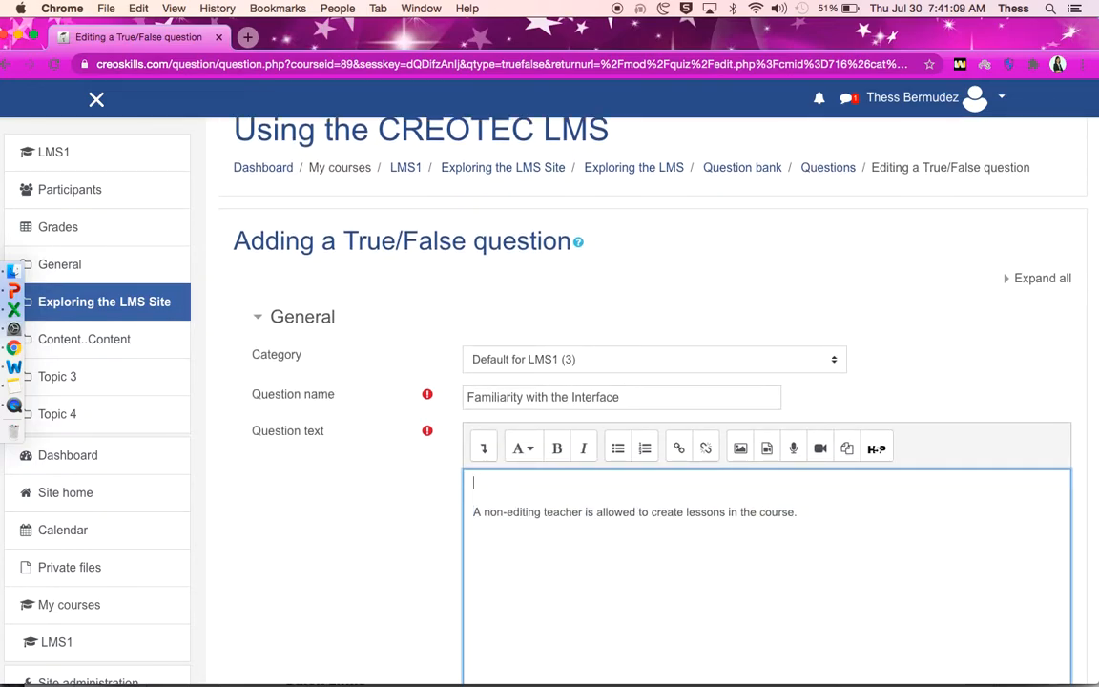
{"action": "type", "text": "Choose TRUE if the stattement is correct, otherwise, whoose FALSE"}
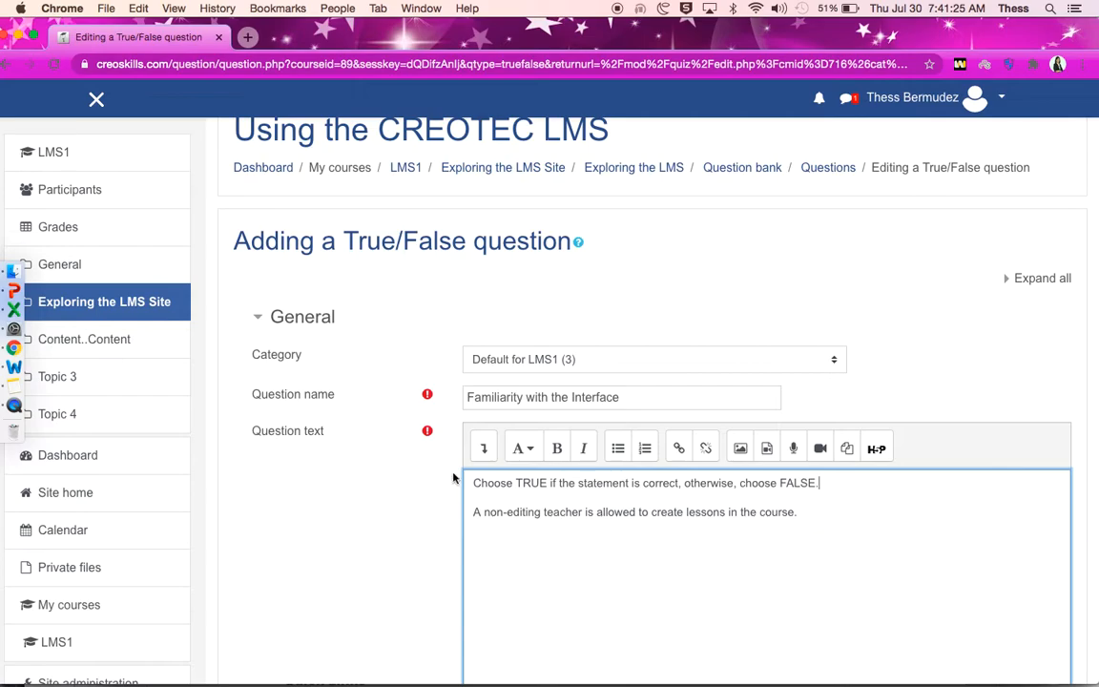
{"action": "type", "text": "."}
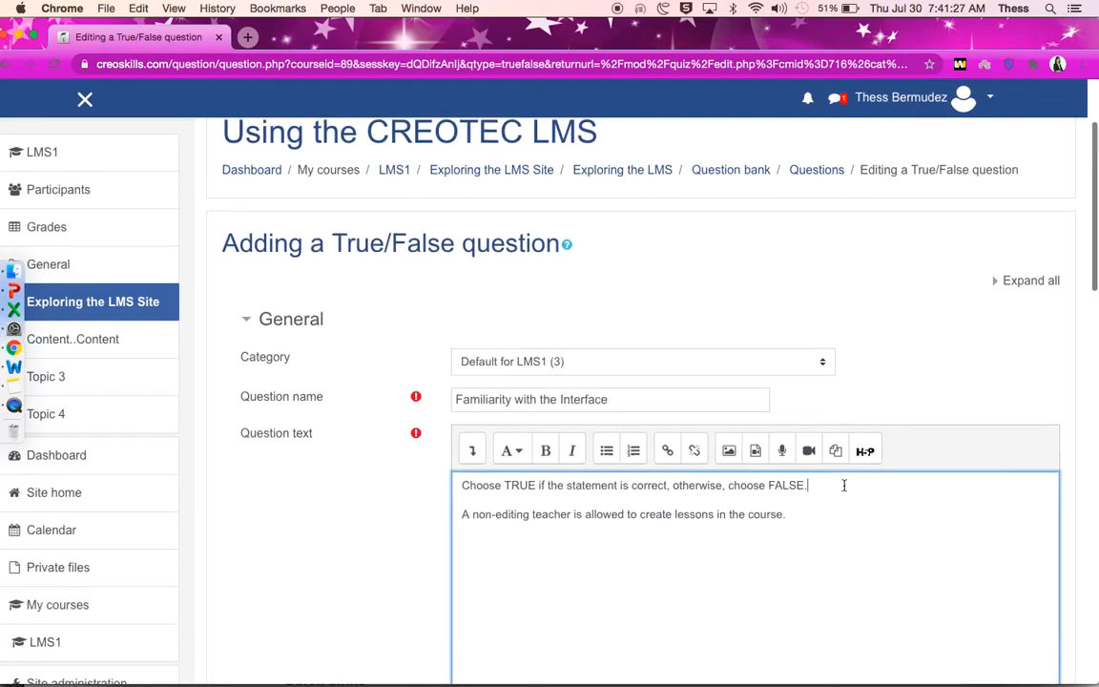
Step: Format the TRUE/FALSE instruction line in the question text as Heading (small)
{"action": "left_click_drag", "start_coordinate": [820, 486], "coordinate": [497, 475]}
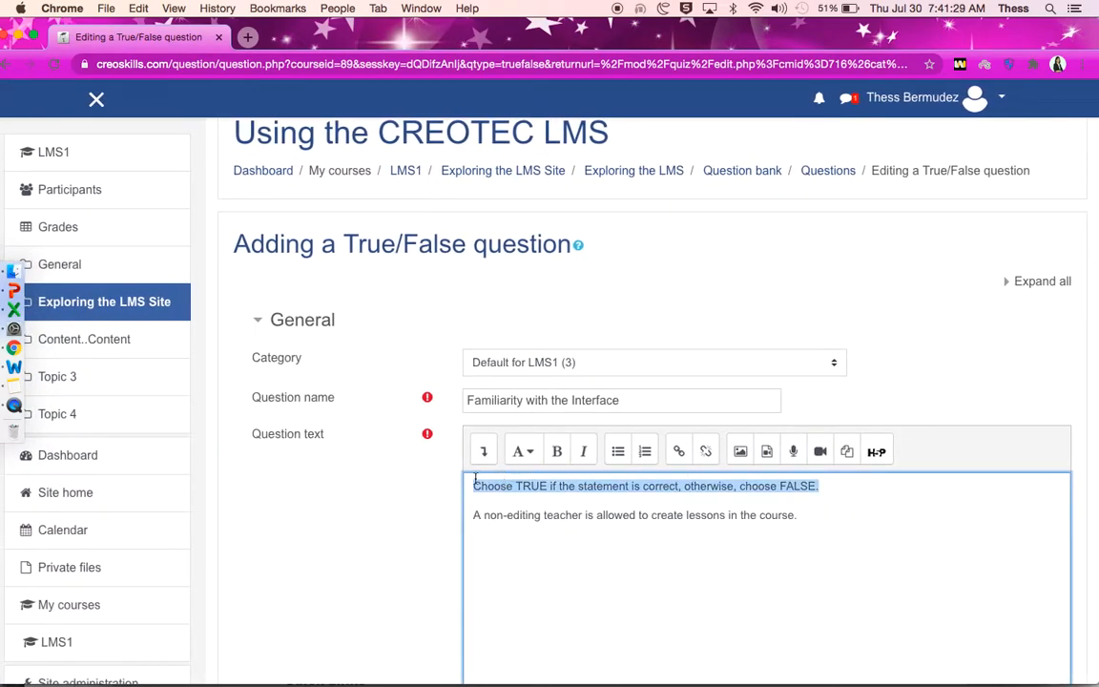
{"action": "left_click", "coordinate": [528, 453]}
{"action": "left_click", "coordinate": [546, 543]}
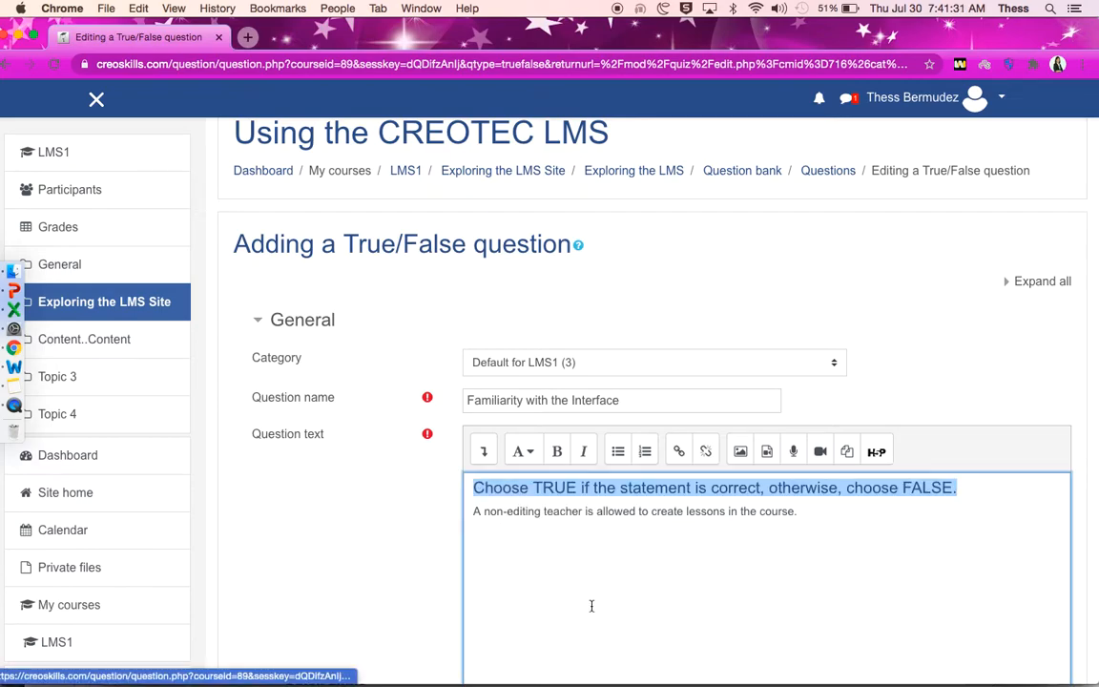
Step: Set the question's correct answer to False and save the True/False question
{"action": "scroll", "coordinate": [592, 606], "scroll_direction": "down", "scroll_amount": 5}
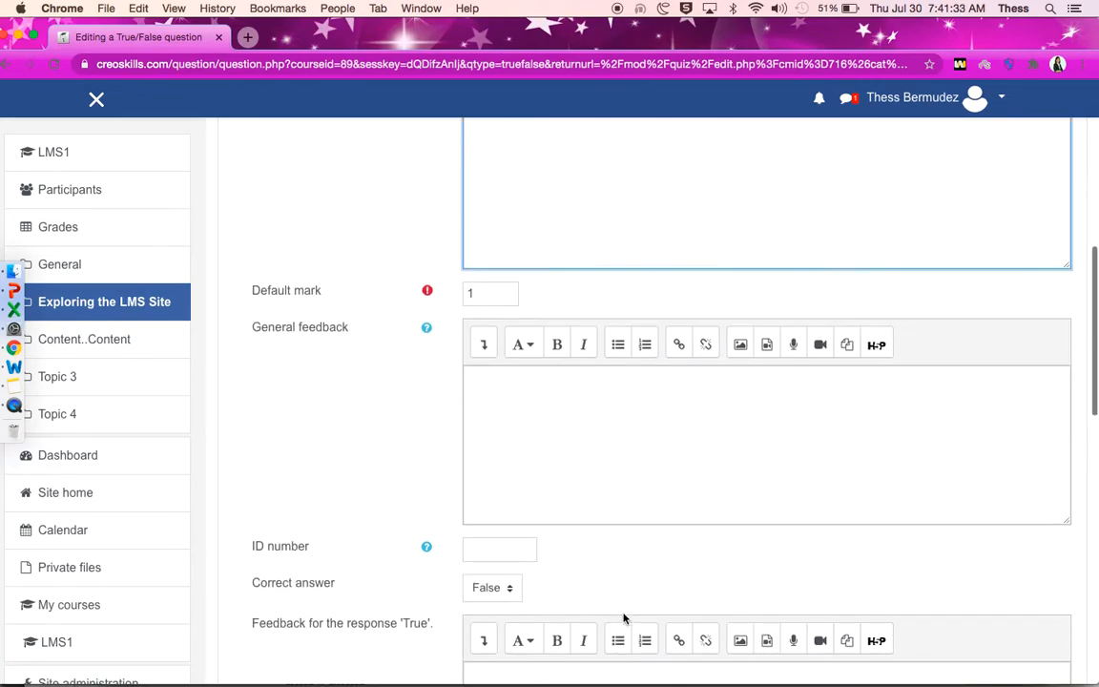
{"action": "scroll", "coordinate": [623, 618], "scroll_direction": "down", "scroll_amount": 5}
{"action": "scroll", "coordinate": [637, 270], "scroll_direction": "up", "scroll_amount": 10}
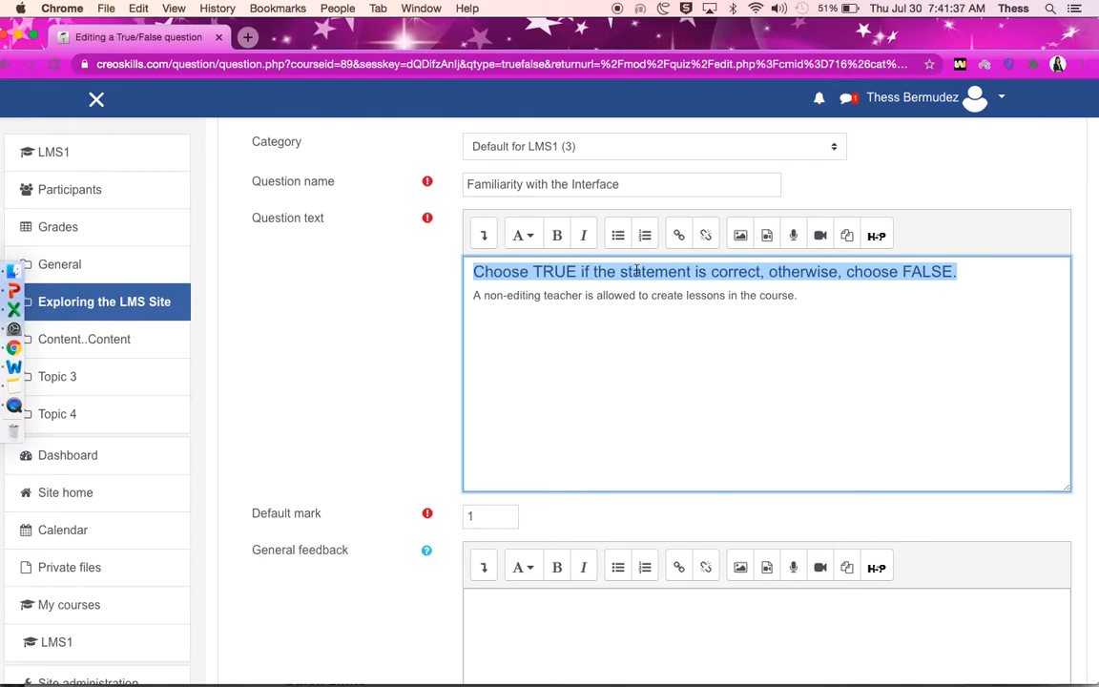
{"action": "scroll", "coordinate": [607, 403], "scroll_direction": "down", "scroll_amount": 8}
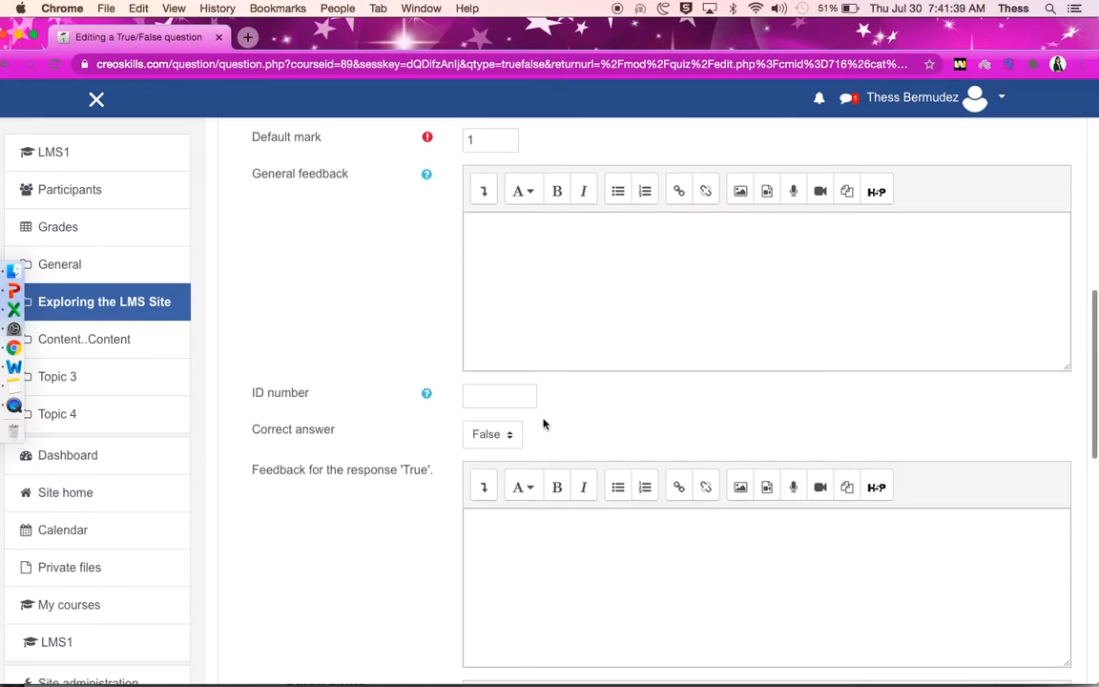
{"action": "left_click", "coordinate": [511, 435]}
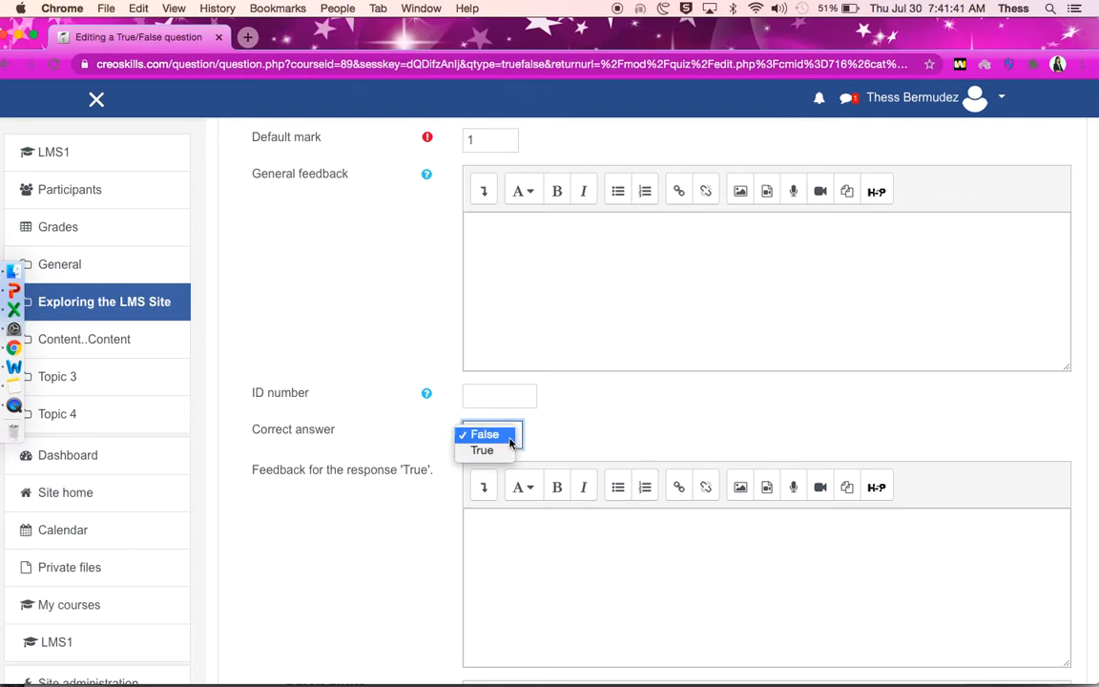
{"action": "left_click", "coordinate": [510, 438]}
{"action": "scroll", "coordinate": [518, 513], "scroll_direction": "down", "scroll_amount": 15}
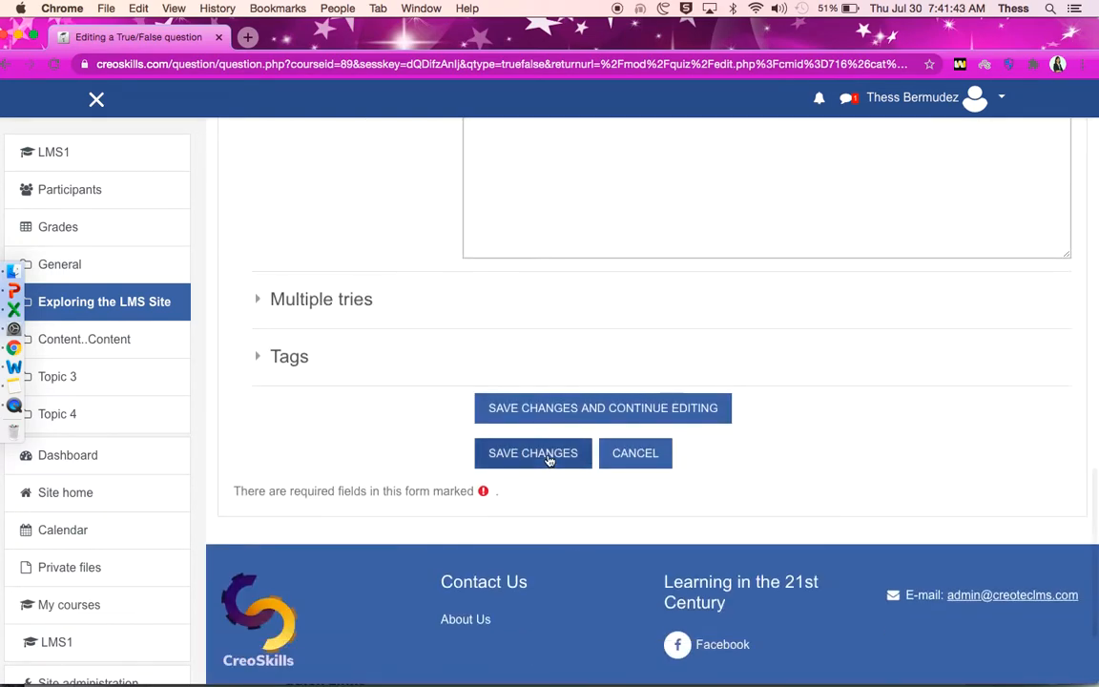
{"action": "left_click", "coordinate": [532, 453]}
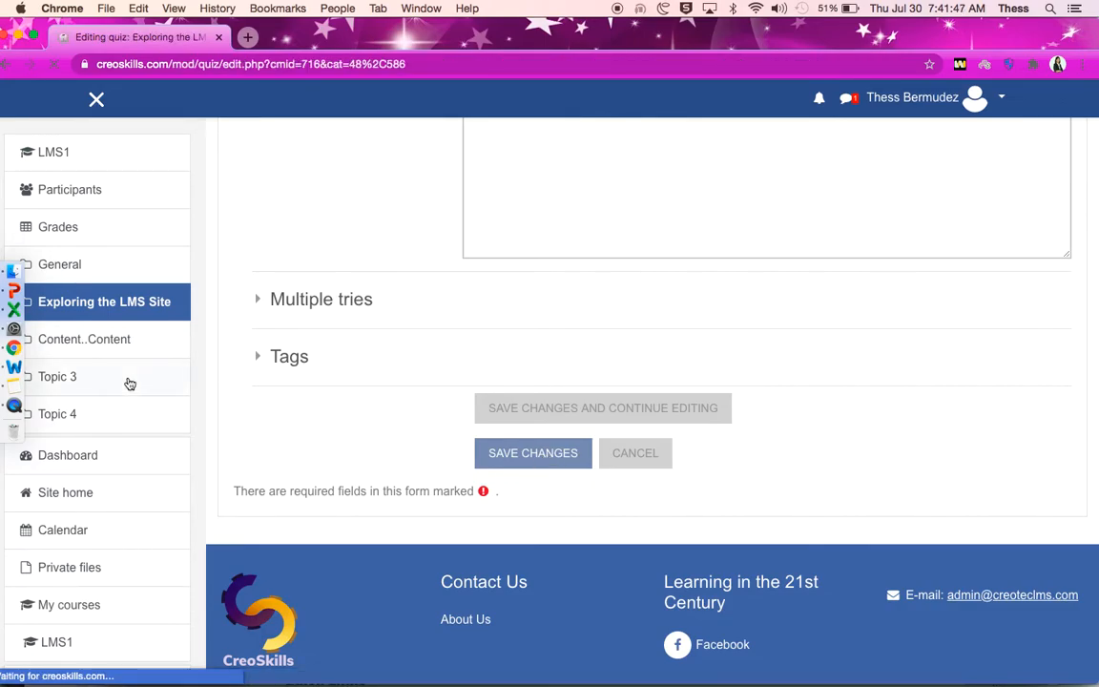
Step: Add a new Matching question at the end of the quiz
{"action": "scroll", "coordinate": [358, 422], "scroll_direction": "down", "scroll_amount": 5}
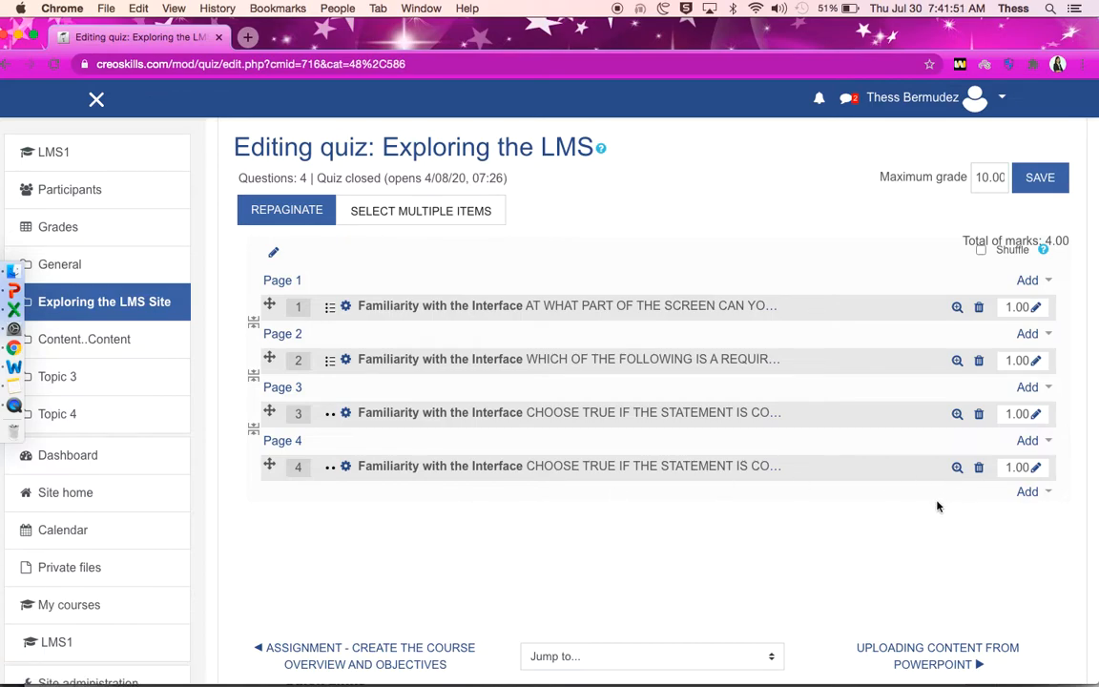
{"action": "left_click", "coordinate": [1040, 492]}
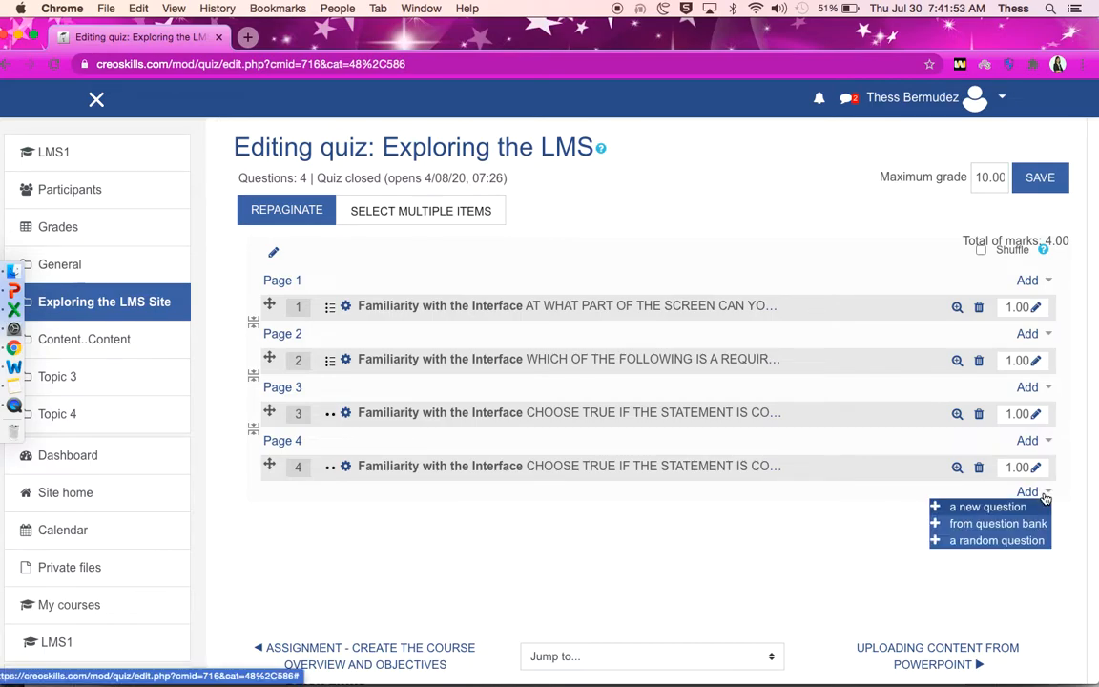
{"action": "left_click", "coordinate": [989, 513]}
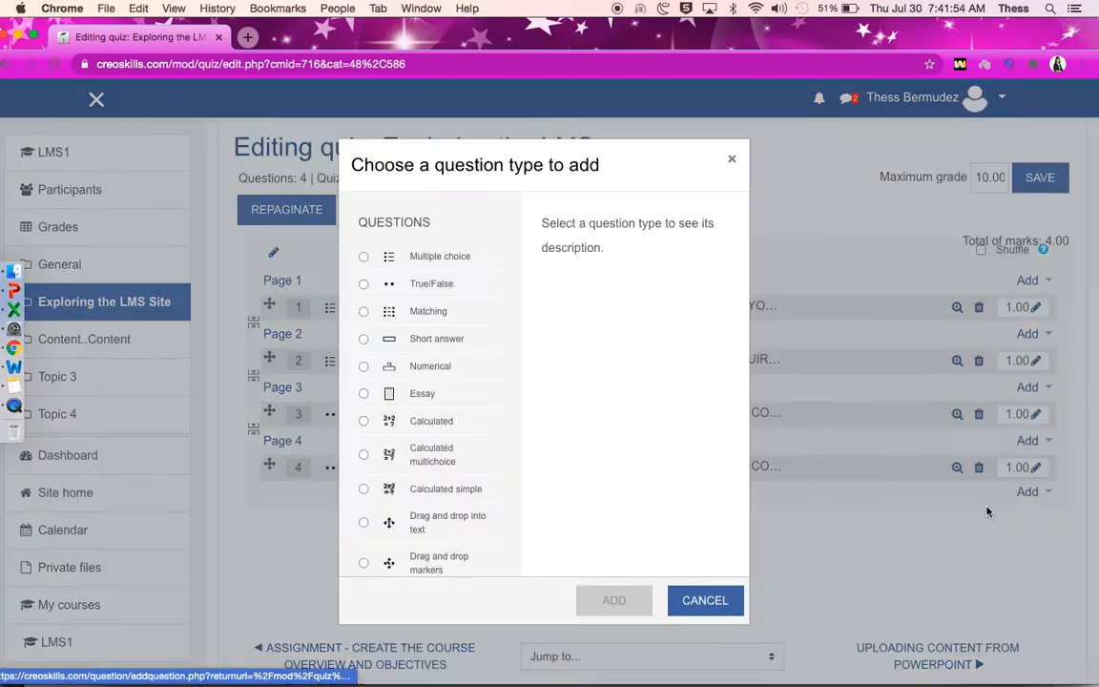
{"action": "left_click", "coordinate": [375, 313]}
{"action": "left_click", "coordinate": [611, 603]}
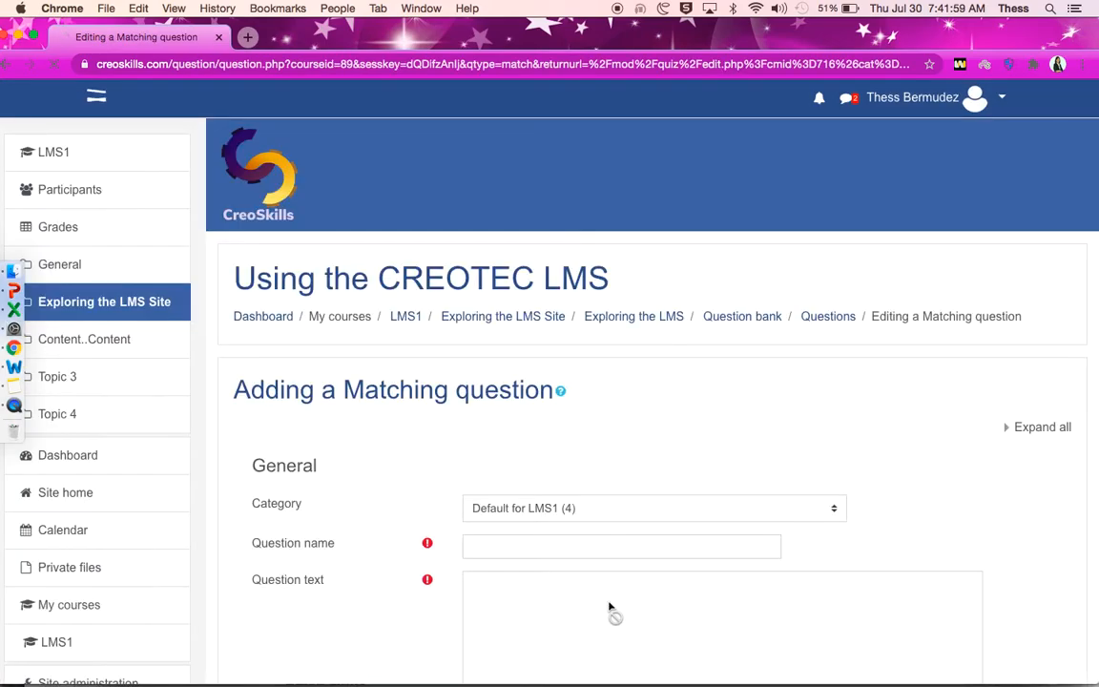
Step: Name the Matching question "Familiarity with the LMS"
{"action": "left_click", "coordinate": [563, 552]}
{"action": "type", "text": "Fa"}
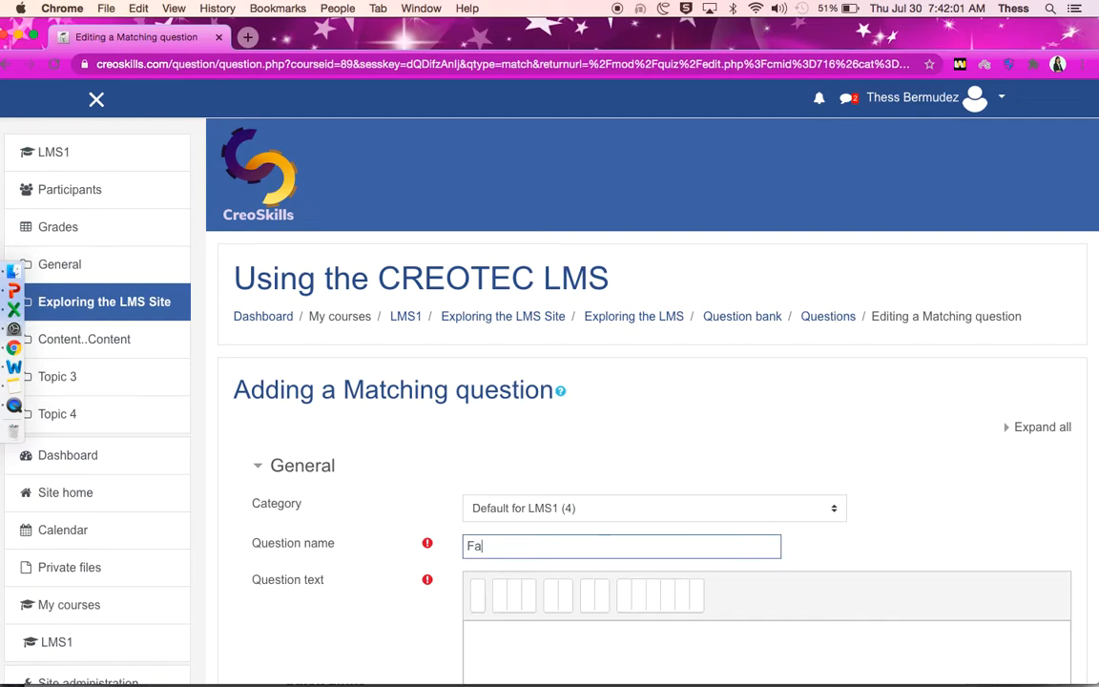
{"action": "type", "text": "miliarity with the LMS"}
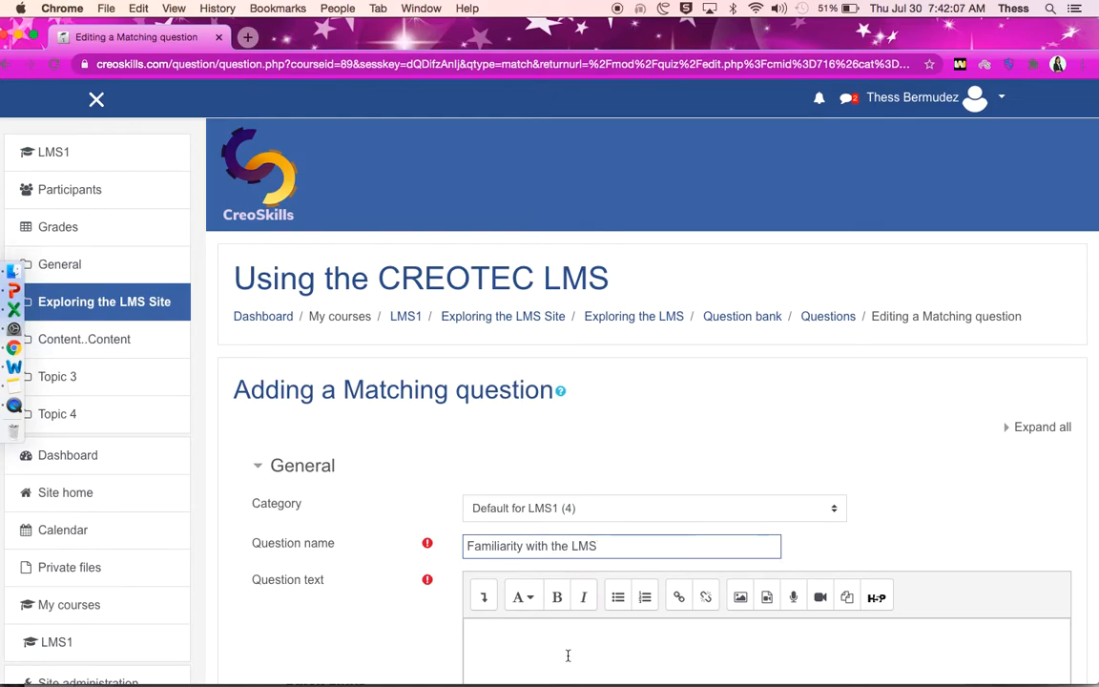
Step: Copy the instruction "Match the item with the right description" from the Matching Type section of the Word document
{"action": "left_click", "coordinate": [568, 655]}
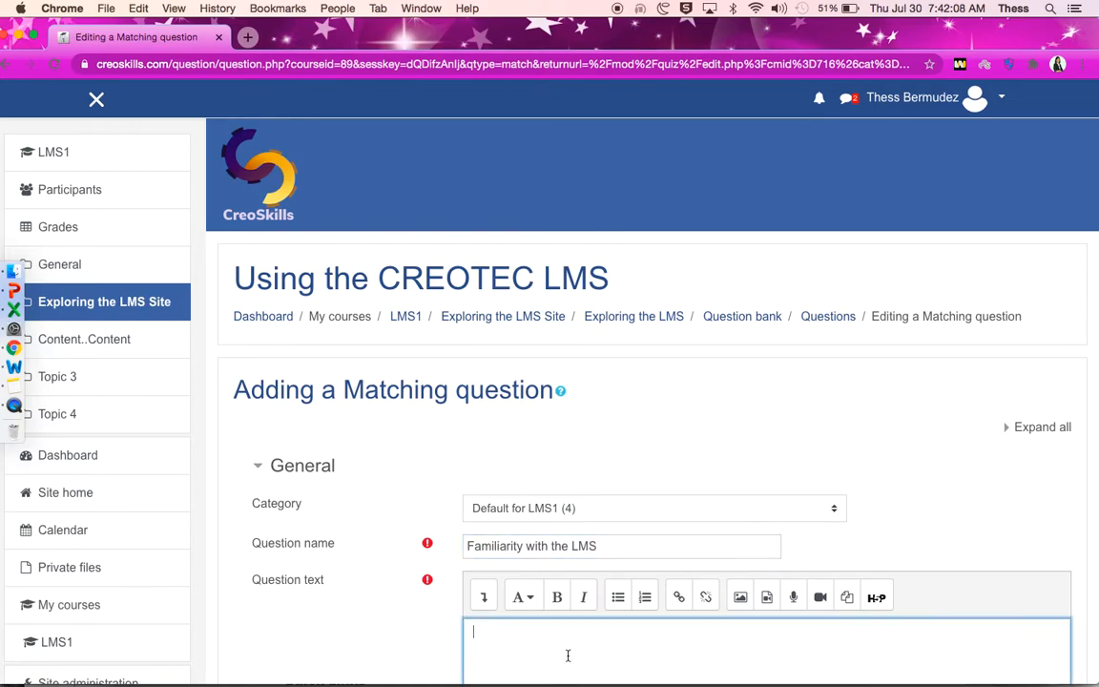
{"action": "left_click", "coordinate": [30, 363]}
{"action": "scroll", "coordinate": [373, 525], "scroll_direction": "down", "scroll_amount": 8}
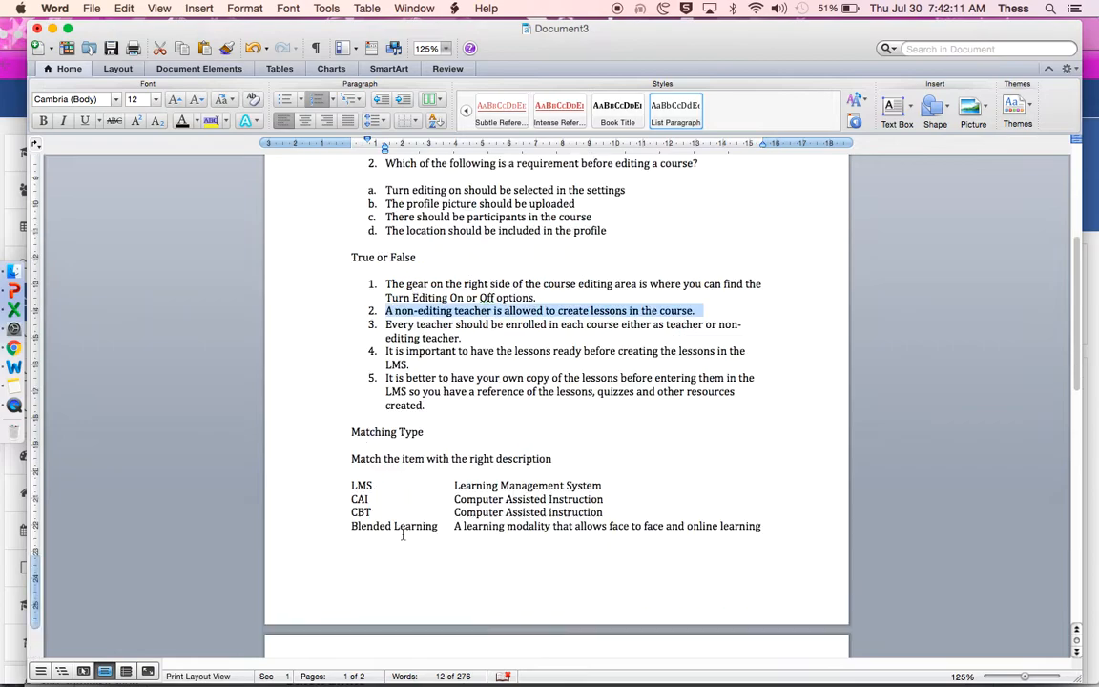
{"action": "scroll", "coordinate": [471, 458], "scroll_direction": "up", "scroll_amount": 5}
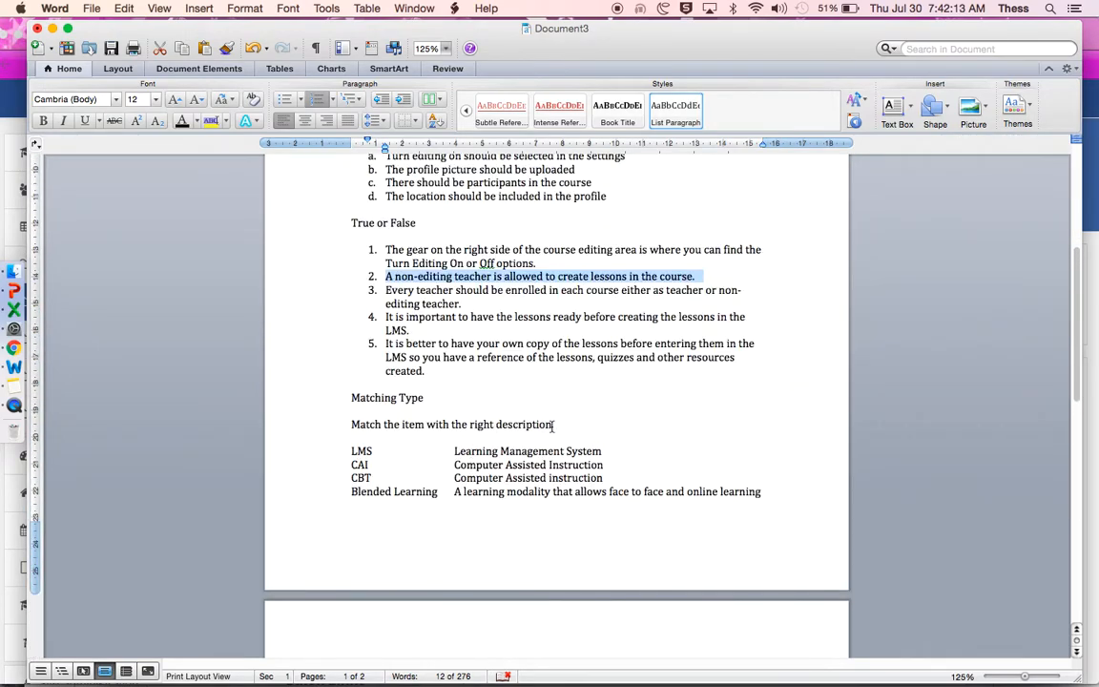
{"action": "left_click_drag", "start_coordinate": [552, 426], "coordinate": [353, 428]}
{"action": "key", "text": "super+c"}
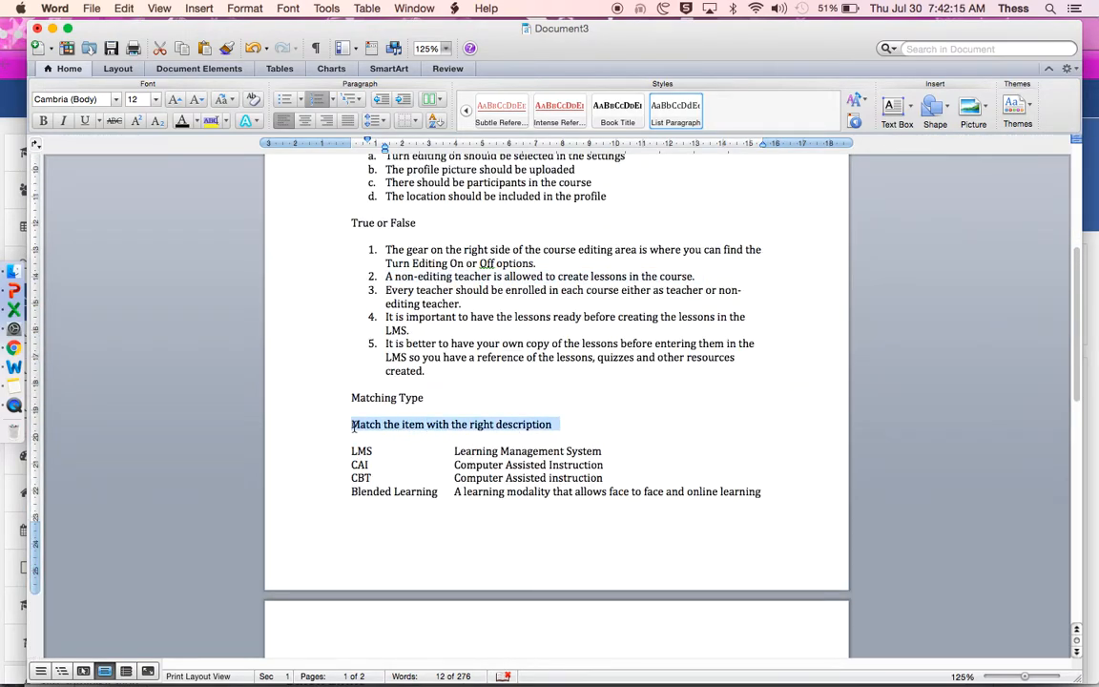
Step: Paste the copied instruction into the Matching question's text in Chrome and format it as Heading (small)
{"action": "left_click", "coordinate": [35, 343]}
{"action": "left_click", "coordinate": [473, 633]}
{"action": "key", "text": "super+v"}
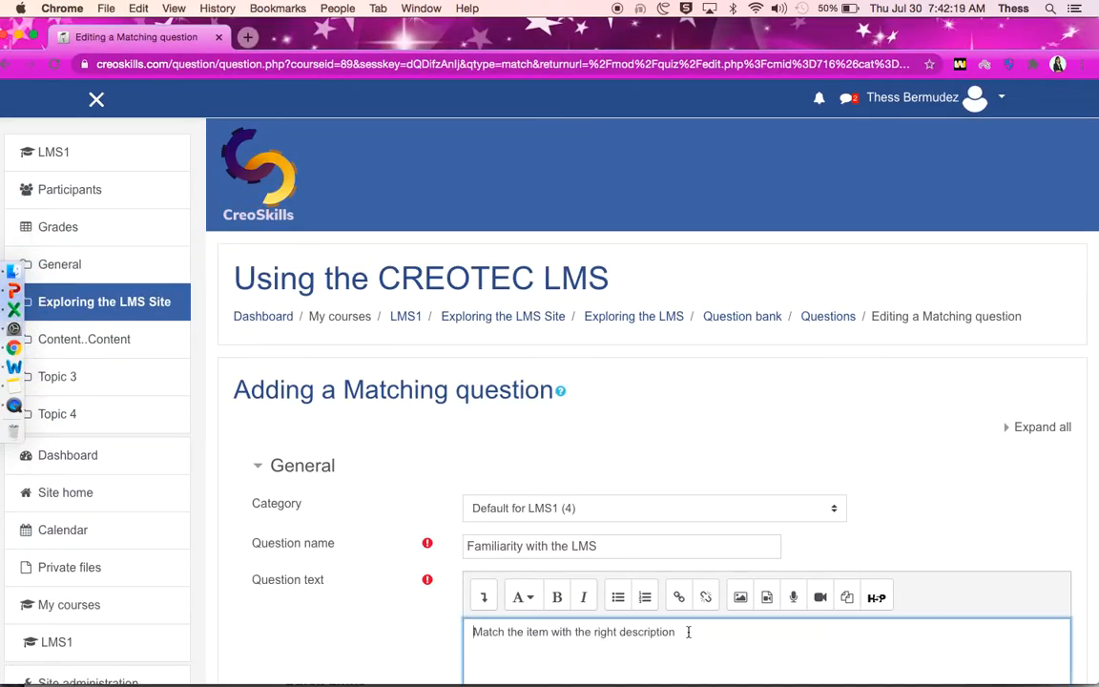
{"action": "left_click_drag", "start_coordinate": [688, 631], "coordinate": [473, 631]}
{"action": "left_click", "coordinate": [537, 606]}
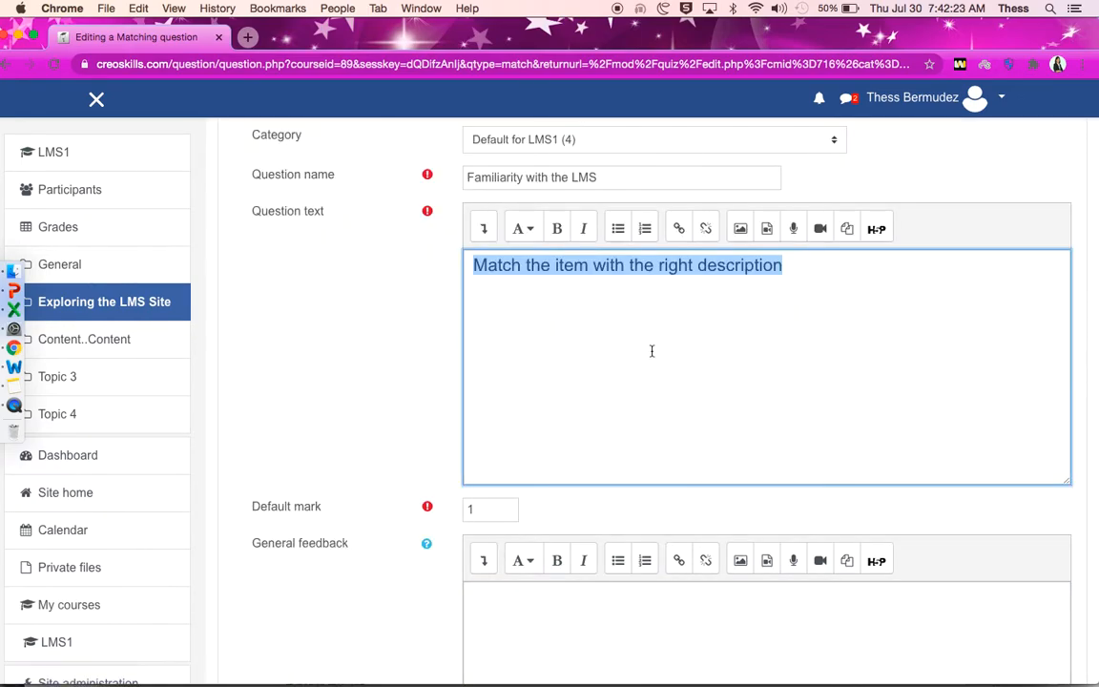
Step: Try to copy the LMS description "Learning Management System" from the Matching Type list in the Word document
{"action": "scroll", "coordinate": [650, 351], "scroll_direction": "down", "scroll_amount": 5}
{"action": "scroll", "coordinate": [652, 356], "scroll_direction": "down", "scroll_amount": 1}
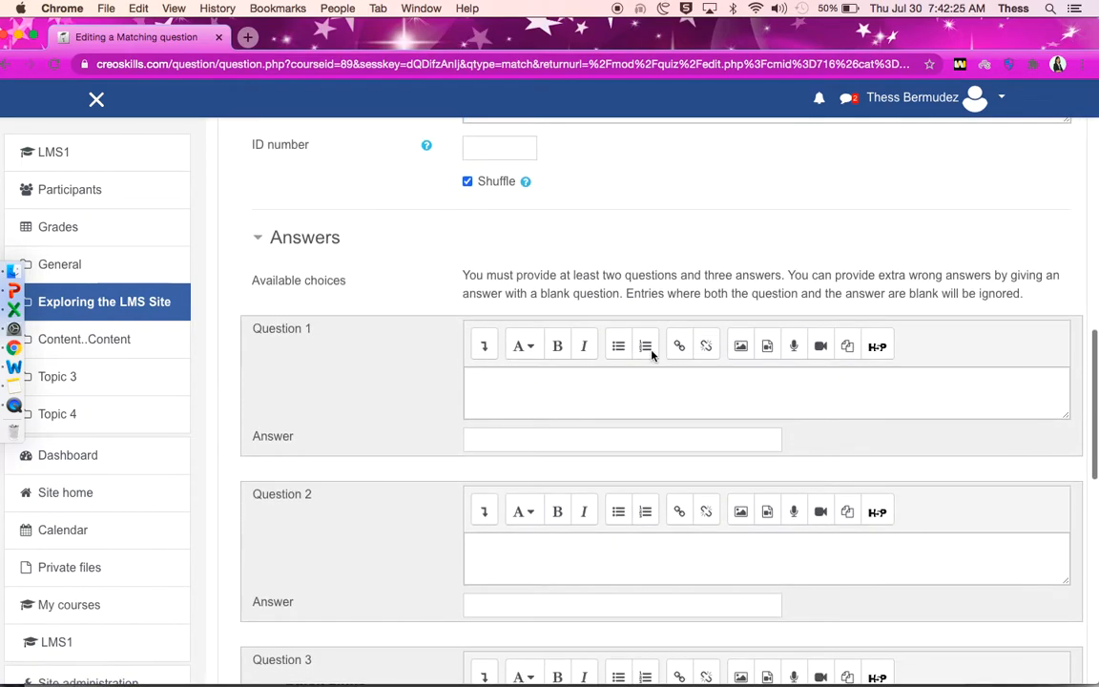
{"action": "left_click", "coordinate": [545, 392]}
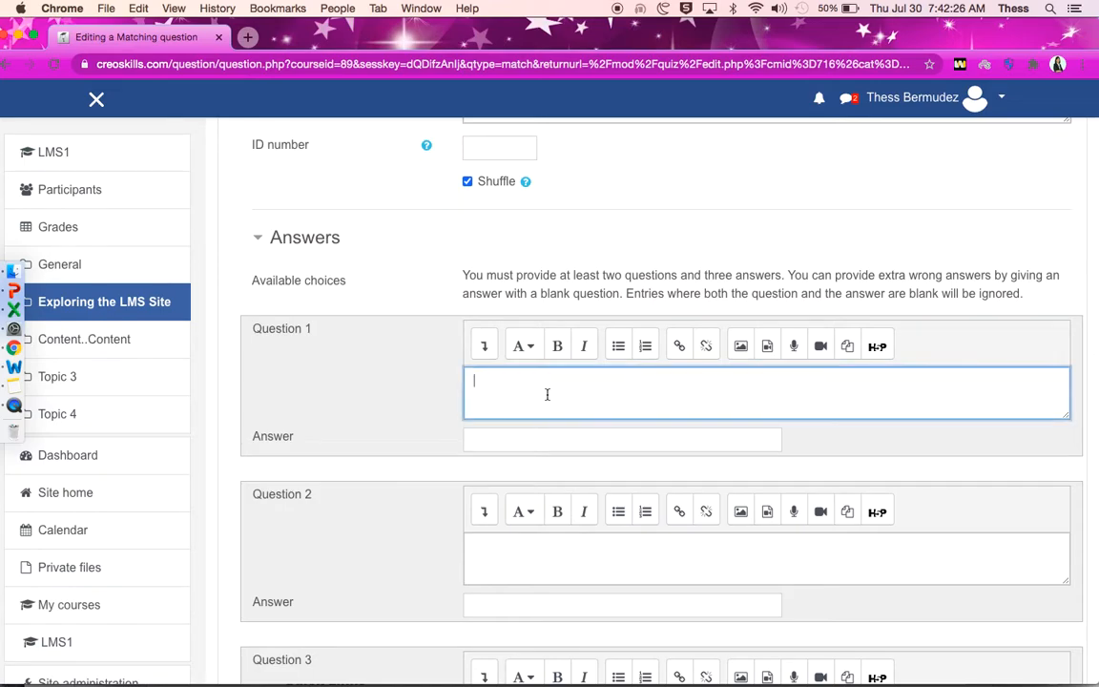
{"action": "left_click", "coordinate": [19, 358]}
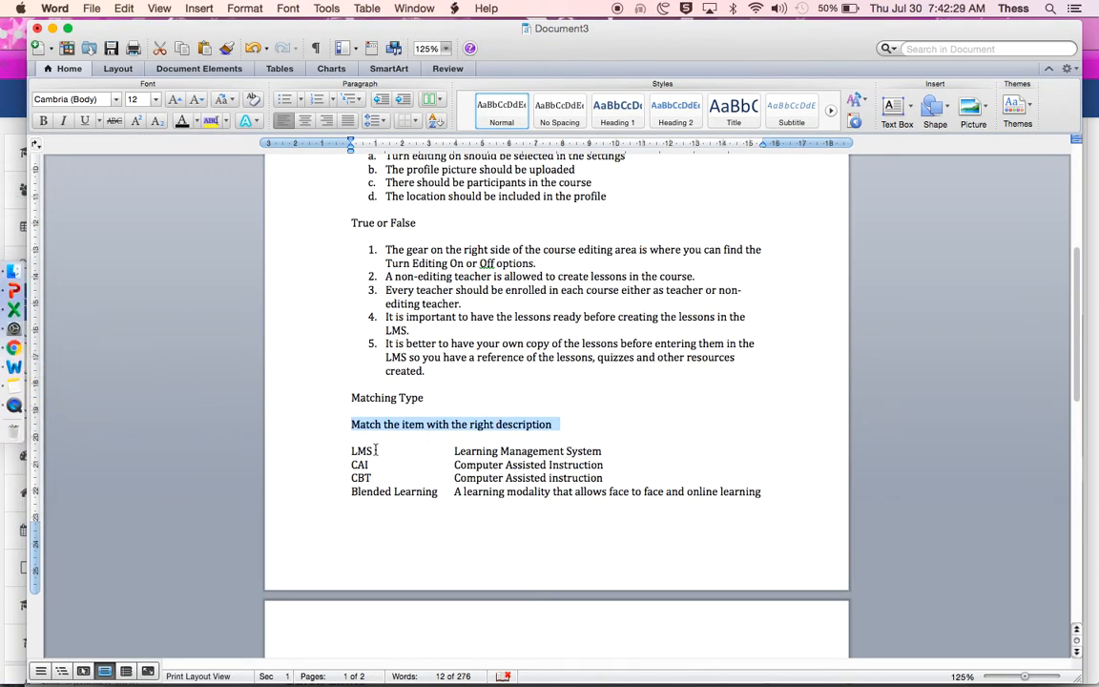
{"action": "left_click_drag", "start_coordinate": [604, 452], "coordinate": [481, 449]}
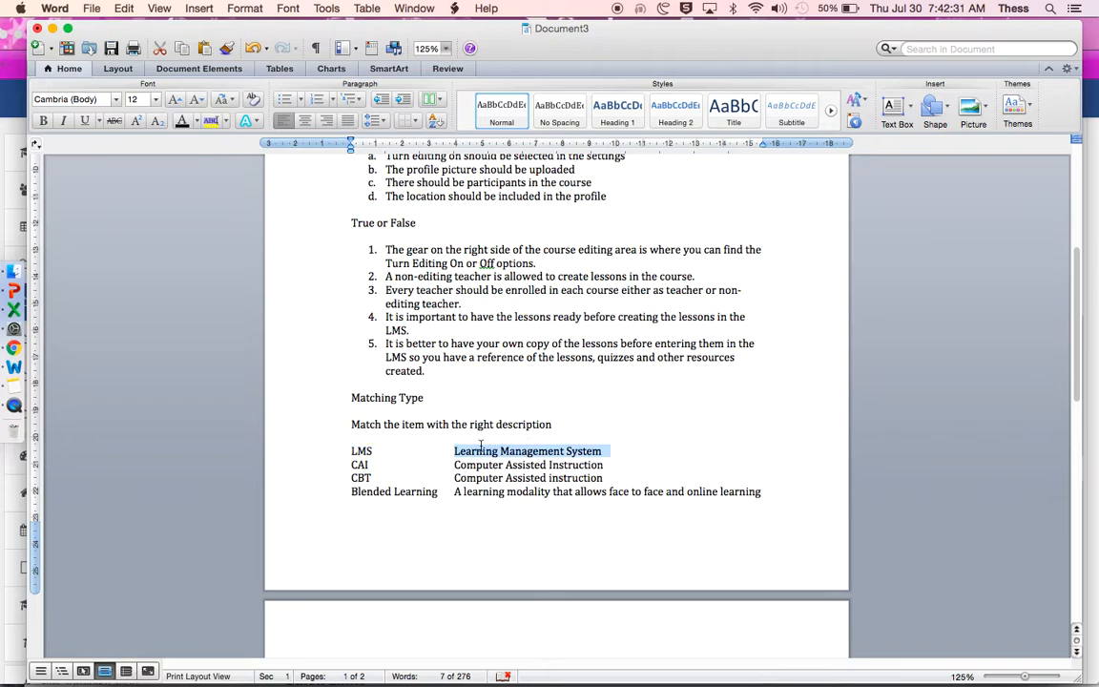
Step: In Chrome, enter "LMS" as Question 1 of the Matching question with the answer "Learning Management System"
{"action": "left_click", "coordinate": [13, 349]}
{"action": "type", "text": "LMS"}
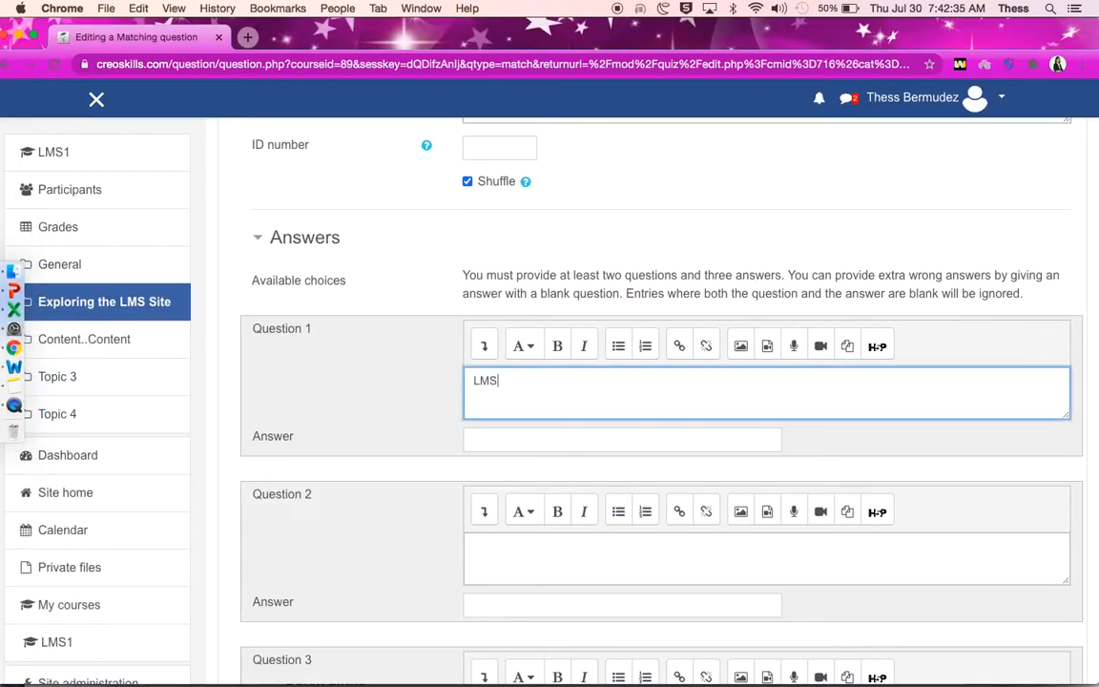
{"action": "left_click", "coordinate": [495, 442]}
{"action": "key", "text": "super+v"}
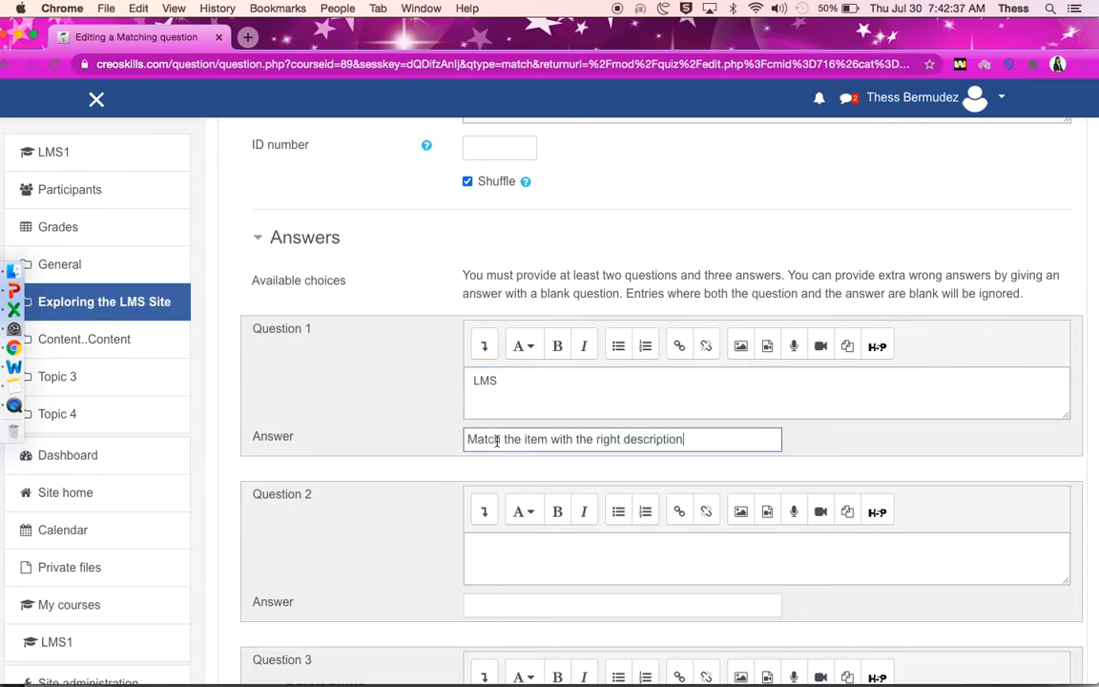
{"action": "left_click_drag", "start_coordinate": [698, 443], "coordinate": [417, 437]}
{"action": "type", "text": "eL"}
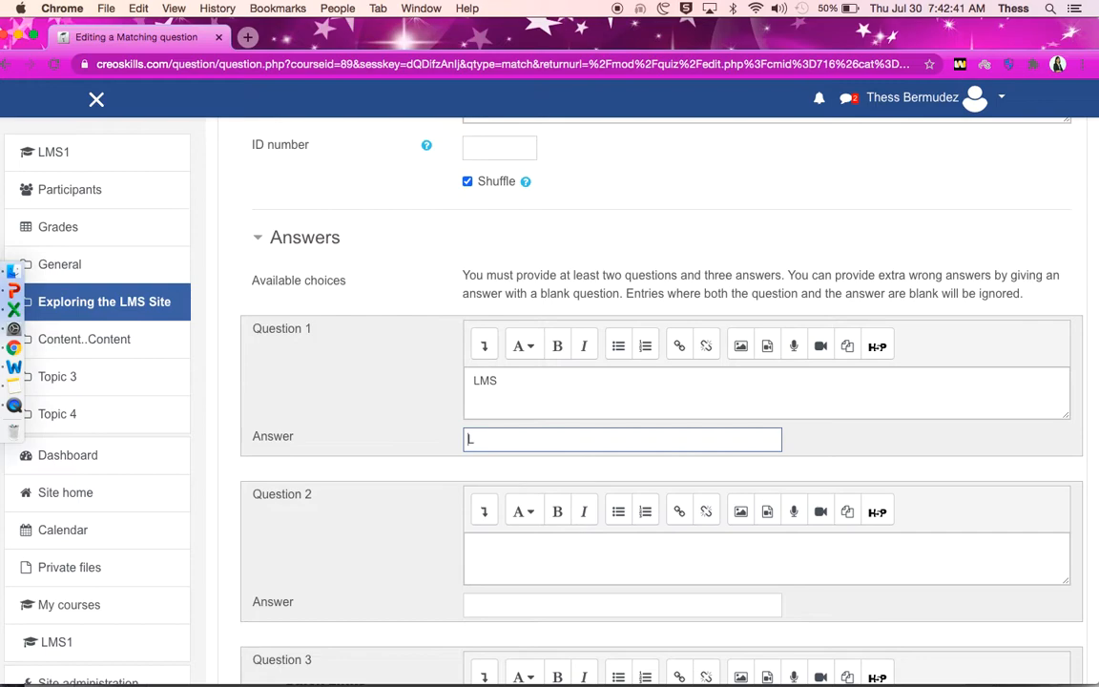
{"action": "type", "text": "arning MAnag"}
{"action": "key", "text": "BackSpace"}
{"action": "key", "text": "BackSpace"}
{"action": "key", "text": "BackSpace"}
{"action": "key", "text": "BackSpace"}
{"action": "type", "text": "anagement System"}
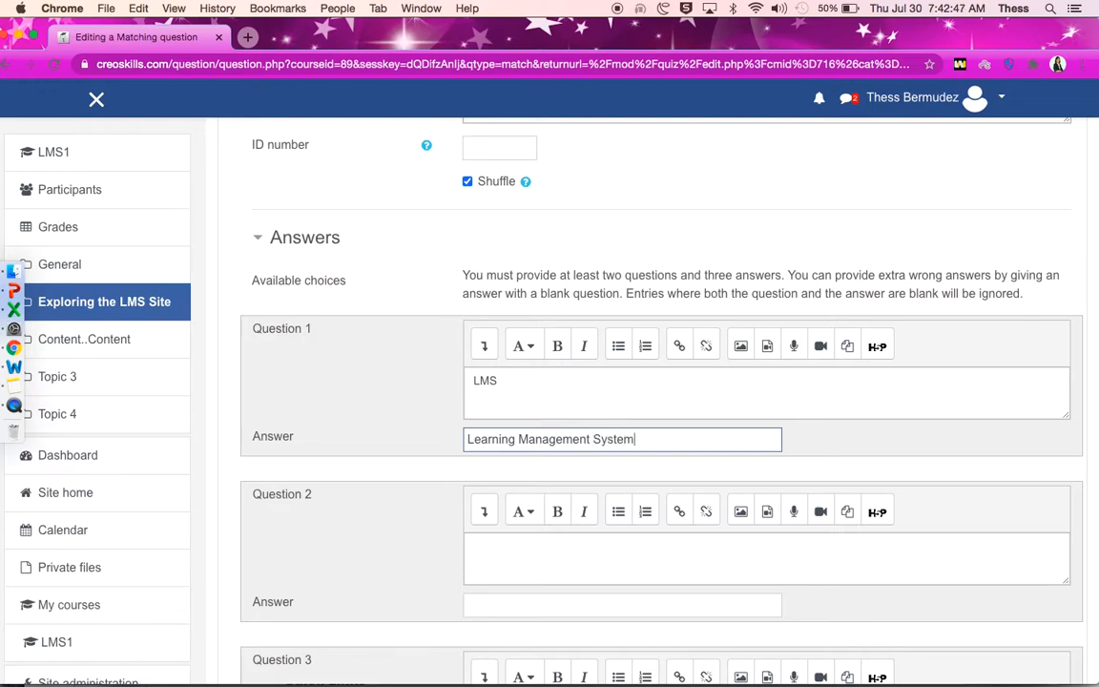
Step: Copy the CAI description "Computer Assisted Instruction" from the Word document
{"action": "left_click", "coordinate": [487, 559]}
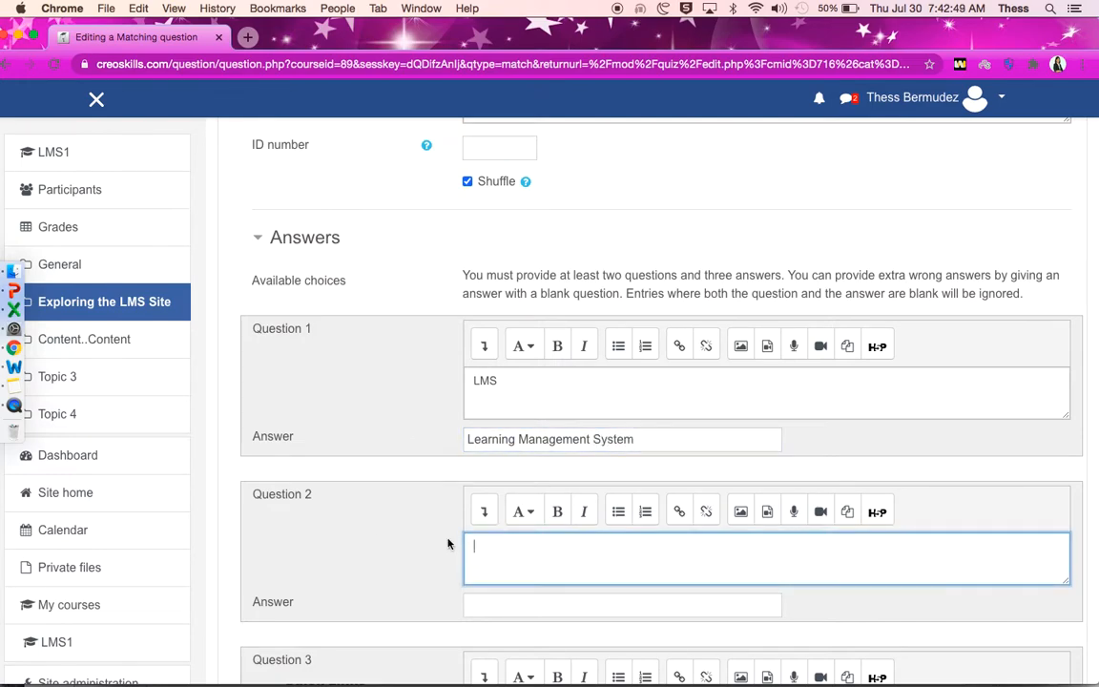
{"action": "left_click", "coordinate": [16, 368]}
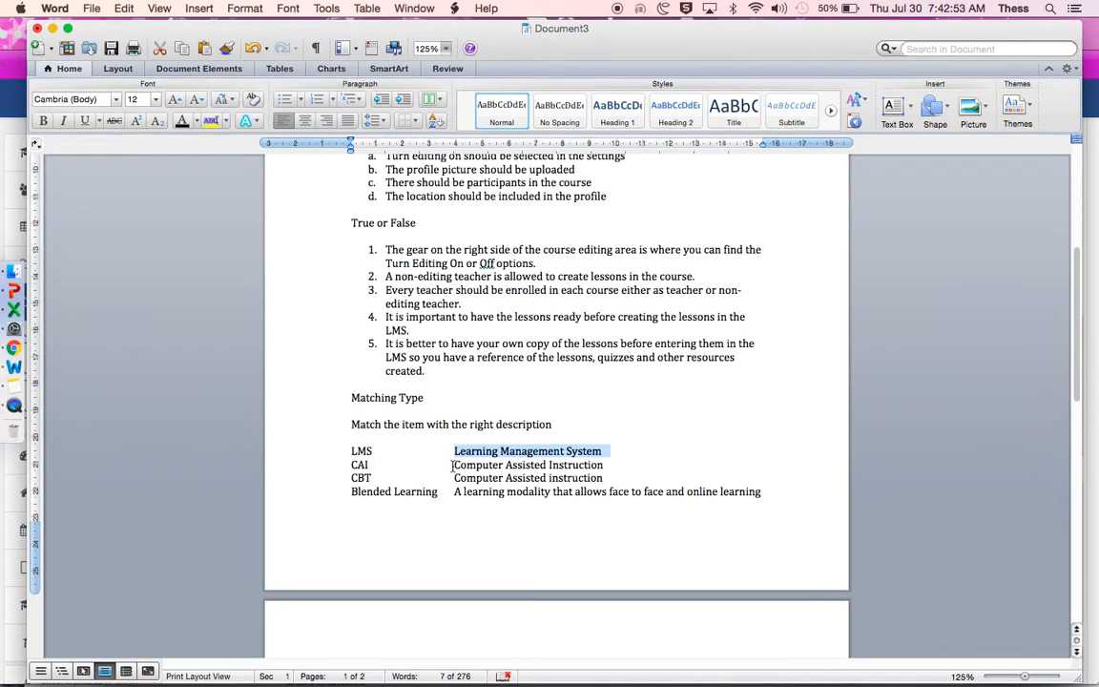
{"action": "left_click_drag", "start_coordinate": [452, 465], "coordinate": [602, 467]}
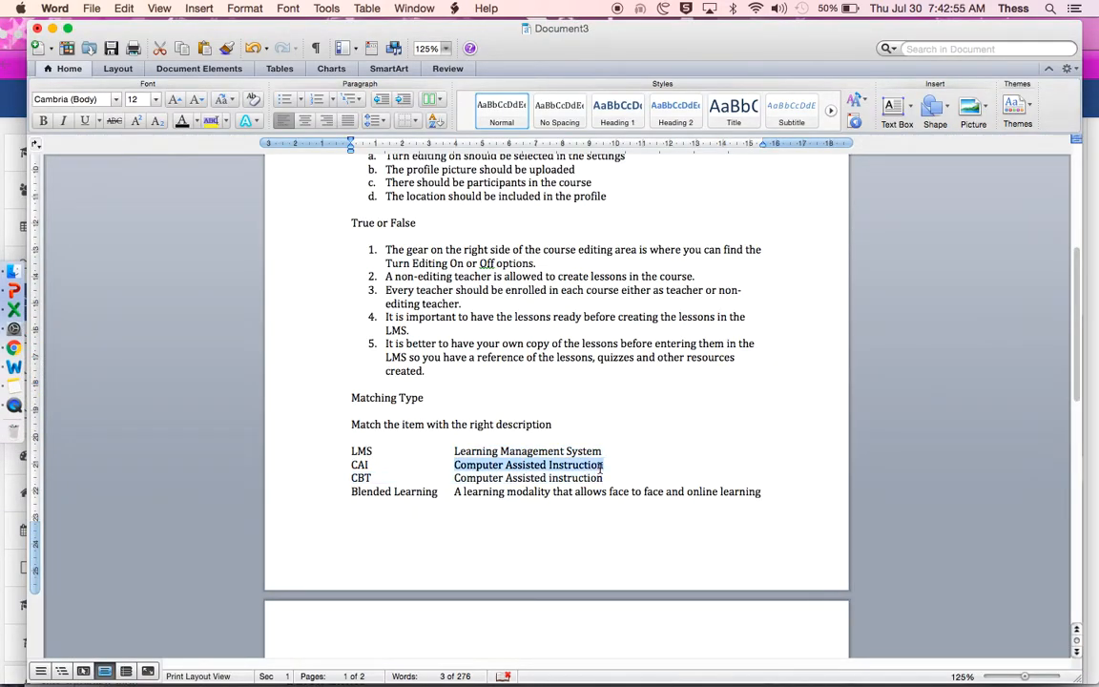
{"action": "key", "text": "super+c"}
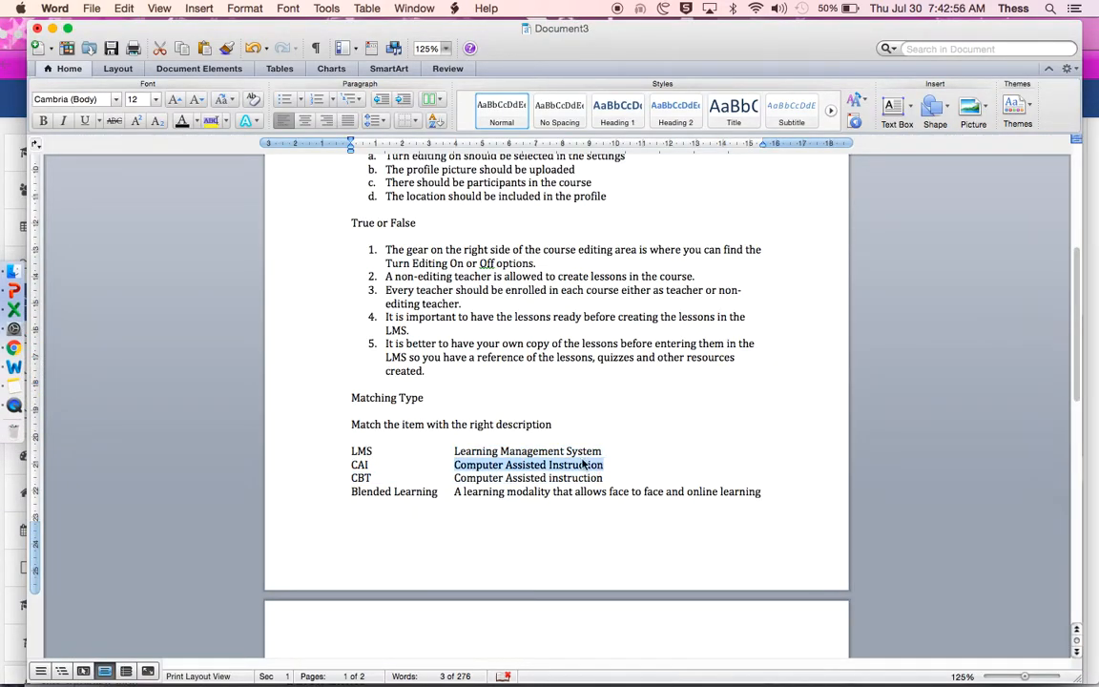
Step: In Chrome, enter "CAI" as Question 2 with the copied answer "Computer Assisted Instruction" and add blanks for 3 more questions
{"action": "left_click", "coordinate": [17, 347]}
{"action": "type", "text": "CAI"}
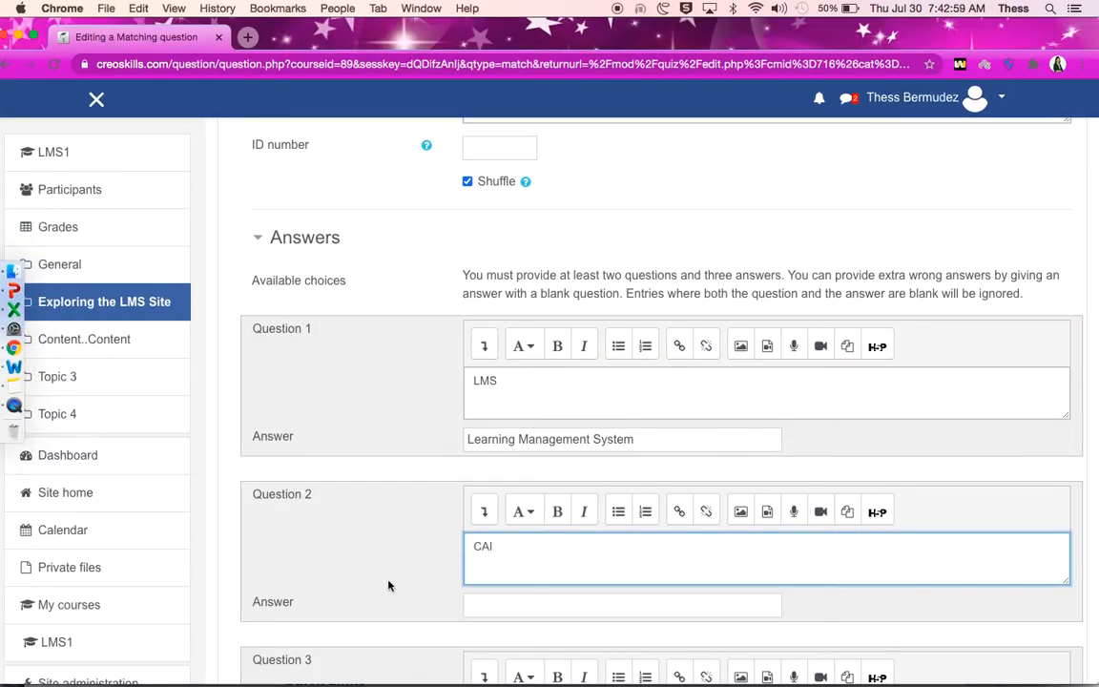
{"action": "scroll", "coordinate": [482, 598], "scroll_direction": "down", "scroll_amount": 5}
{"action": "left_click", "coordinate": [506, 562]}
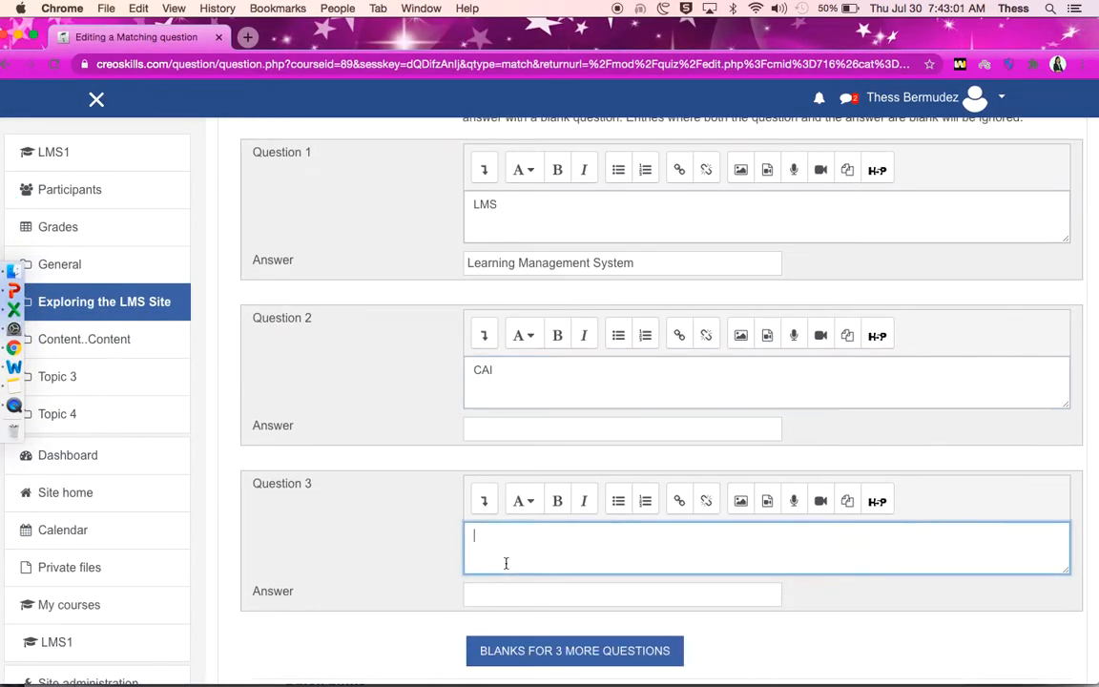
{"action": "key", "text": "super+v"}
{"action": "left_click", "coordinate": [526, 433]}
{"action": "key", "text": "super+v"}
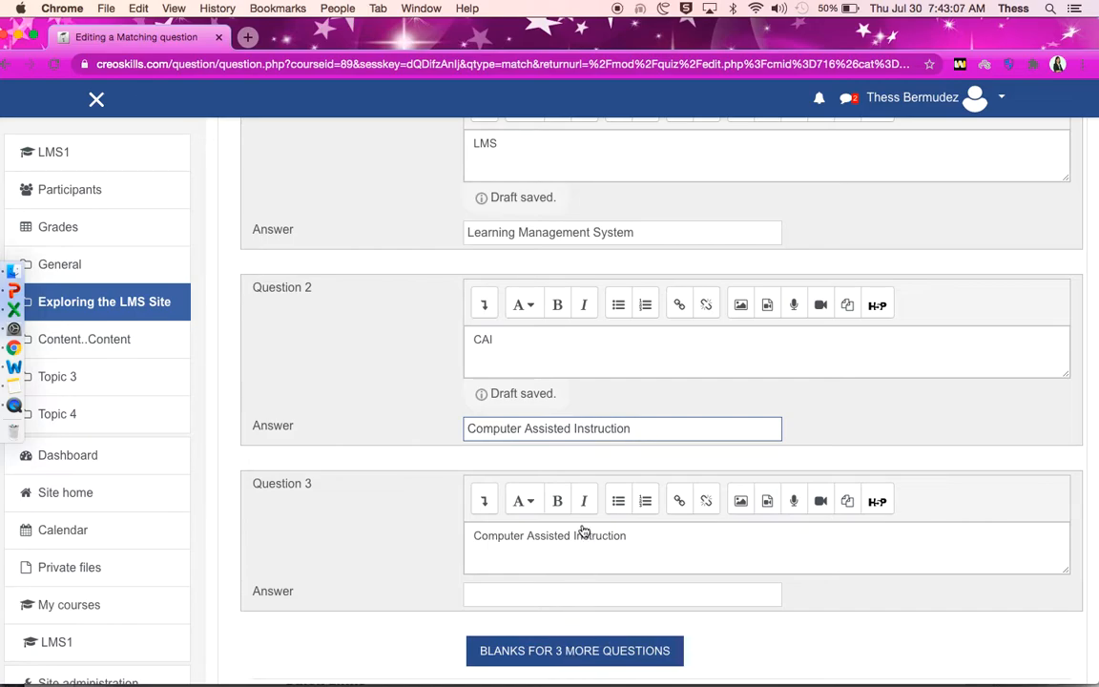
{"action": "key", "text": "Return"}
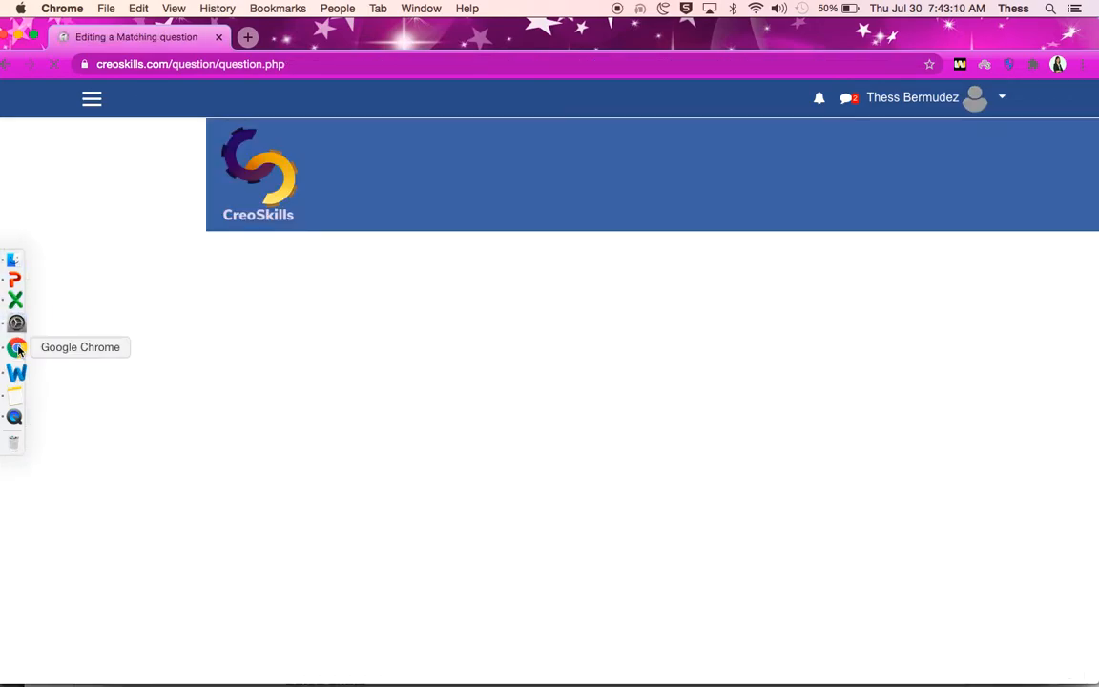
Step: Change the CBT description in the Word document to "Computer Based Training" and copy it
{"action": "left_click", "coordinate": [15, 367]}
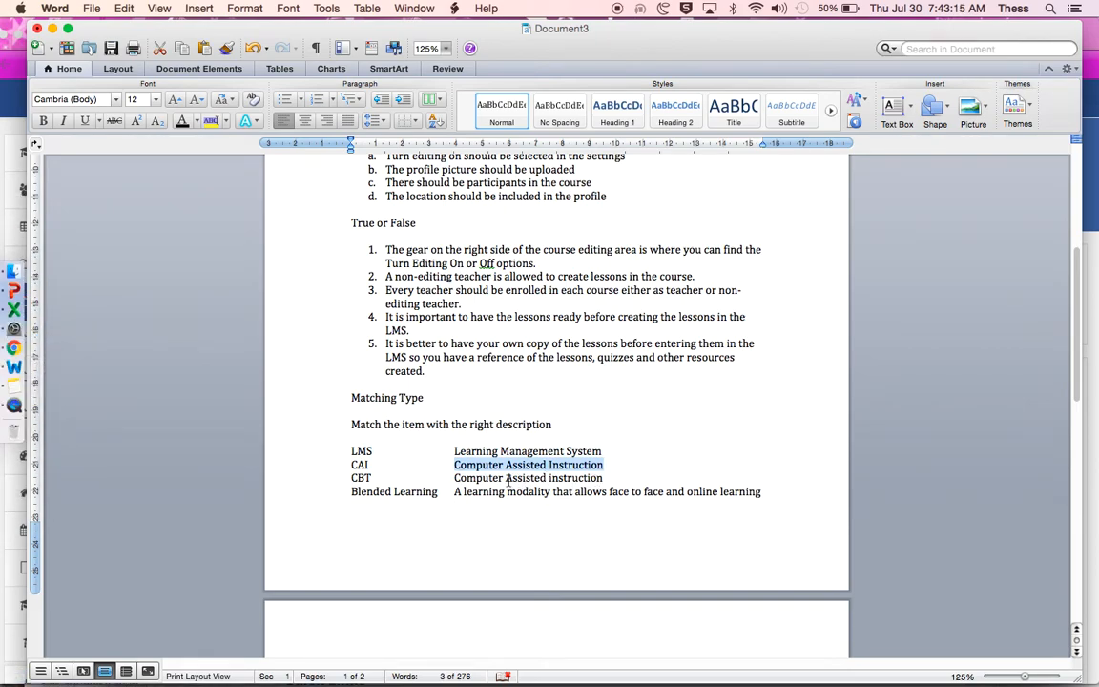
{"action": "left_click_drag", "start_coordinate": [507, 479], "coordinate": [593, 482]}
{"action": "type", "text": "a"}
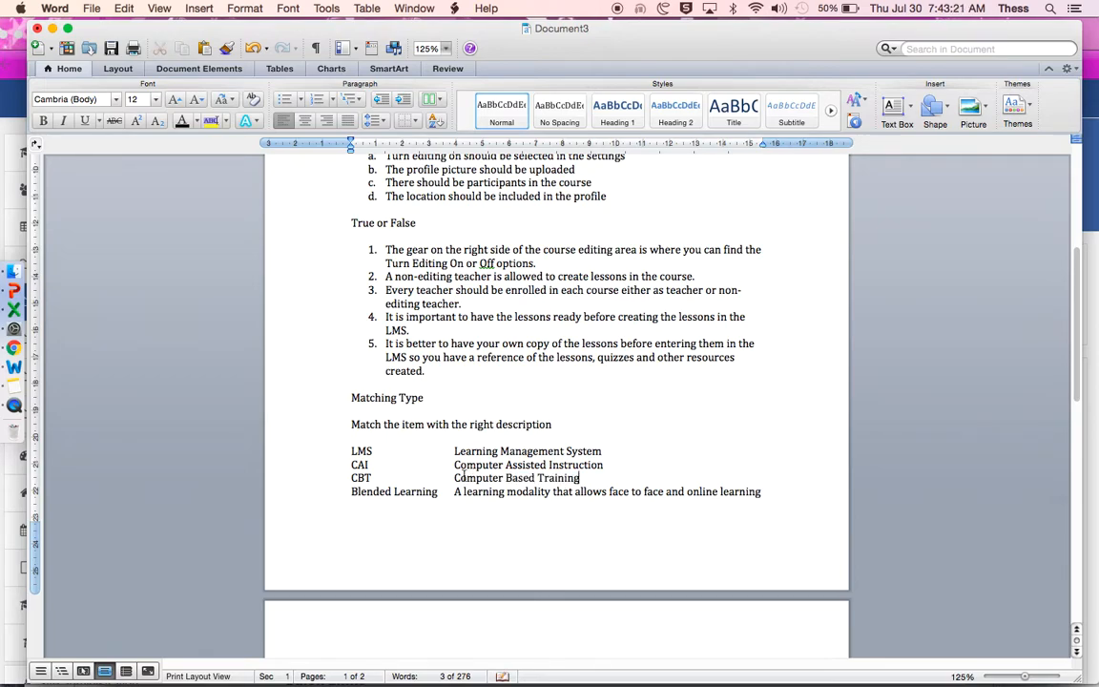
{"action": "left_click_drag", "start_coordinate": [454, 477], "coordinate": [579, 478]}
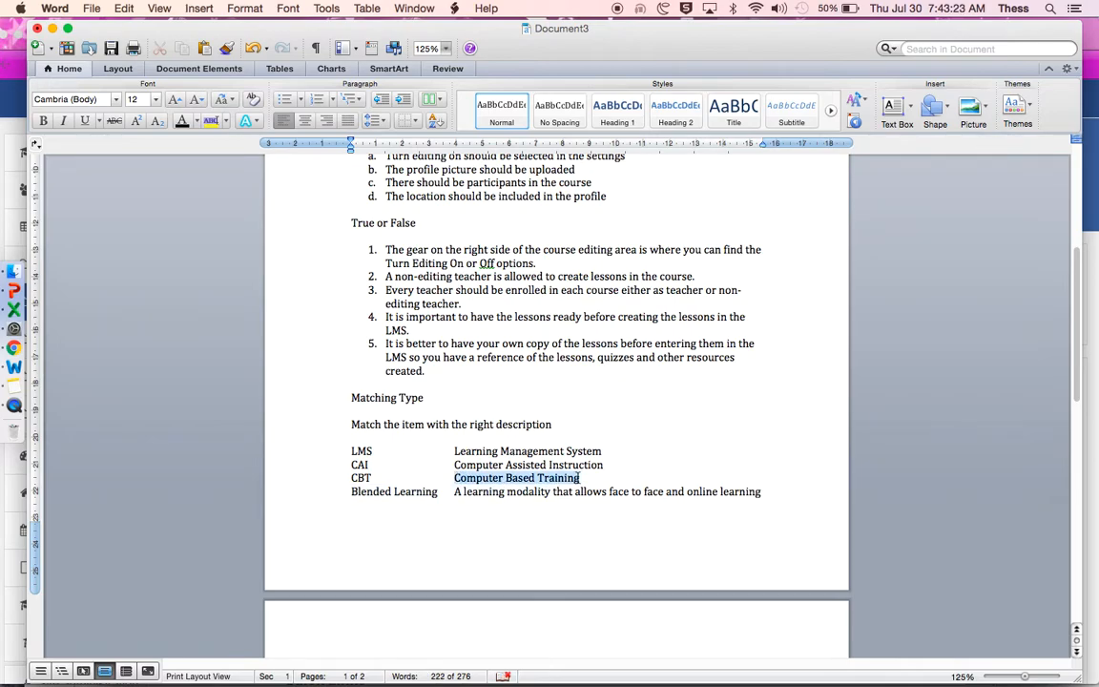
Step: In Chrome, replace Question 3's text with "CBT" and paste "Computer Based Training" as its answer
{"action": "left_click", "coordinate": [19, 347]}
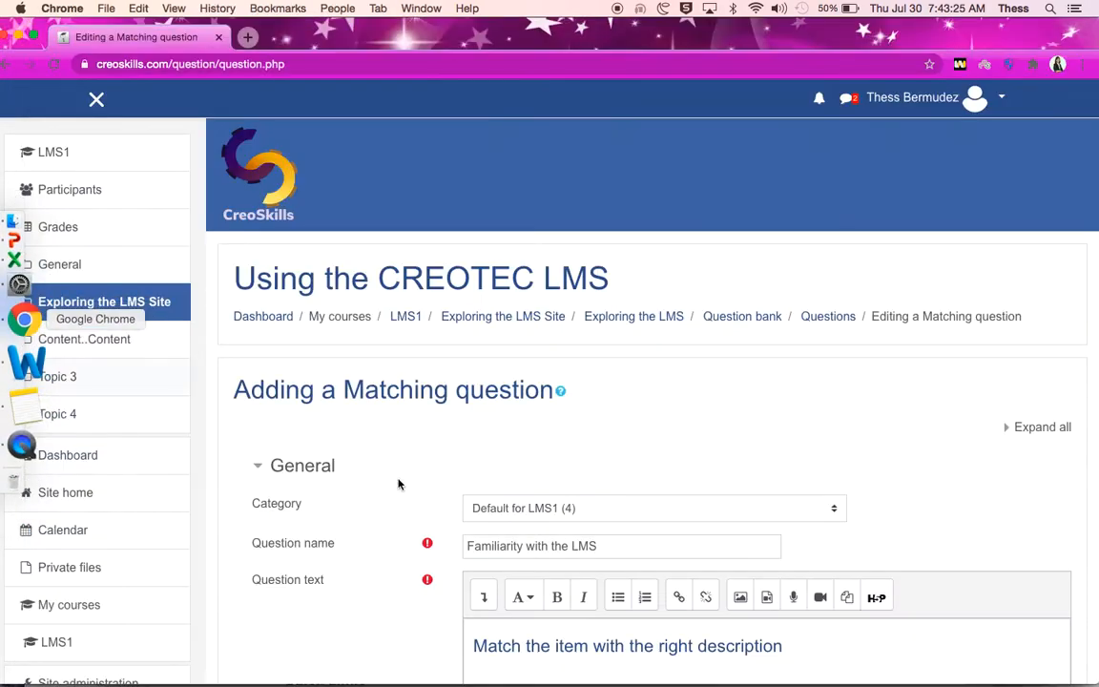
{"action": "scroll", "coordinate": [564, 629], "scroll_direction": "down", "scroll_amount": 5}
{"action": "scroll", "coordinate": [564, 630], "scroll_direction": "down", "scroll_amount": 10}
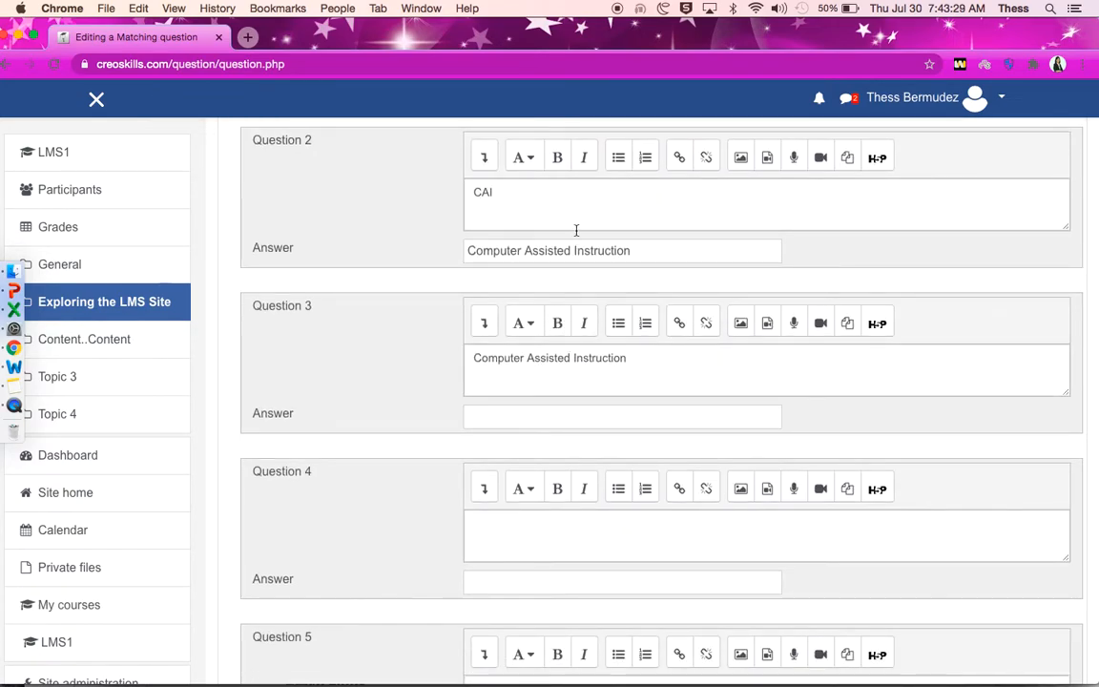
{"action": "left_click_drag", "start_coordinate": [629, 359], "coordinate": [451, 361]}
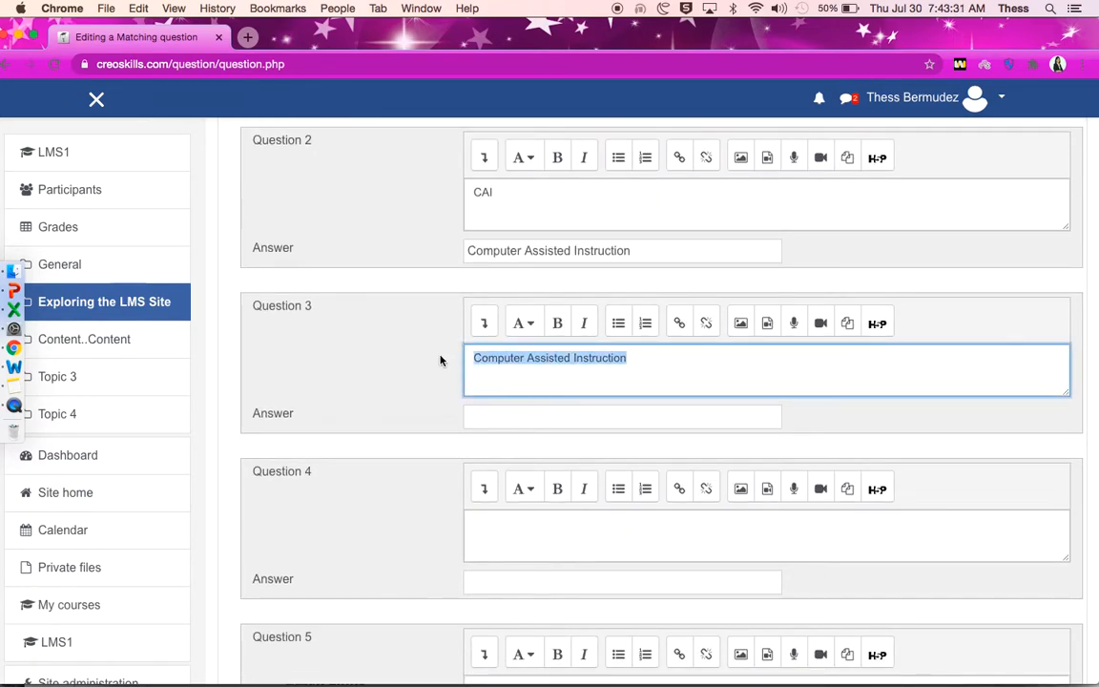
{"action": "type", "text": "CBT"}
{"action": "left_click", "coordinate": [487, 416]}
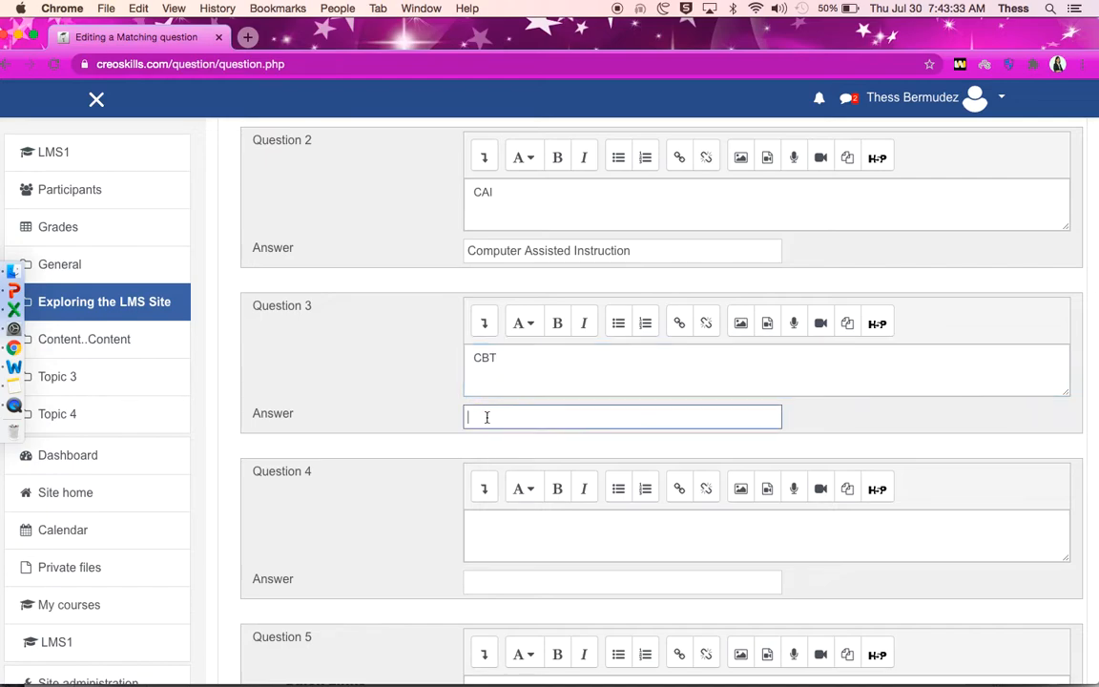
{"action": "key", "text": "super+v"}
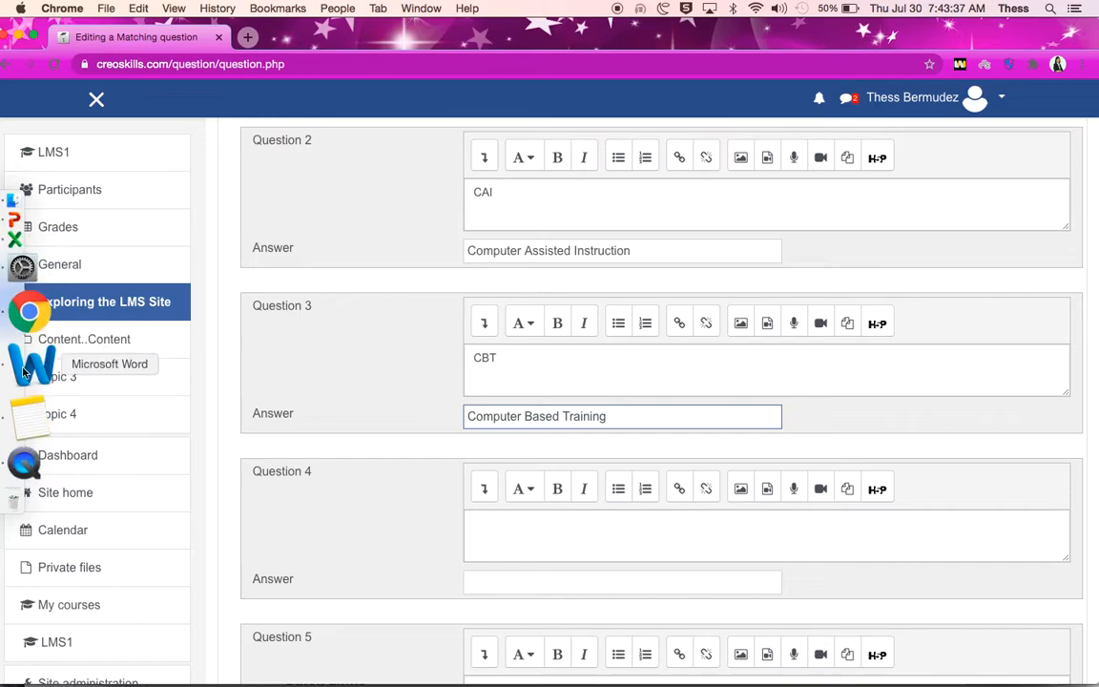
Step: Copy the Blended Learning description "A learning modality that allows face to face and online learning" from the Word document
{"action": "left_click", "coordinate": [29, 362]}
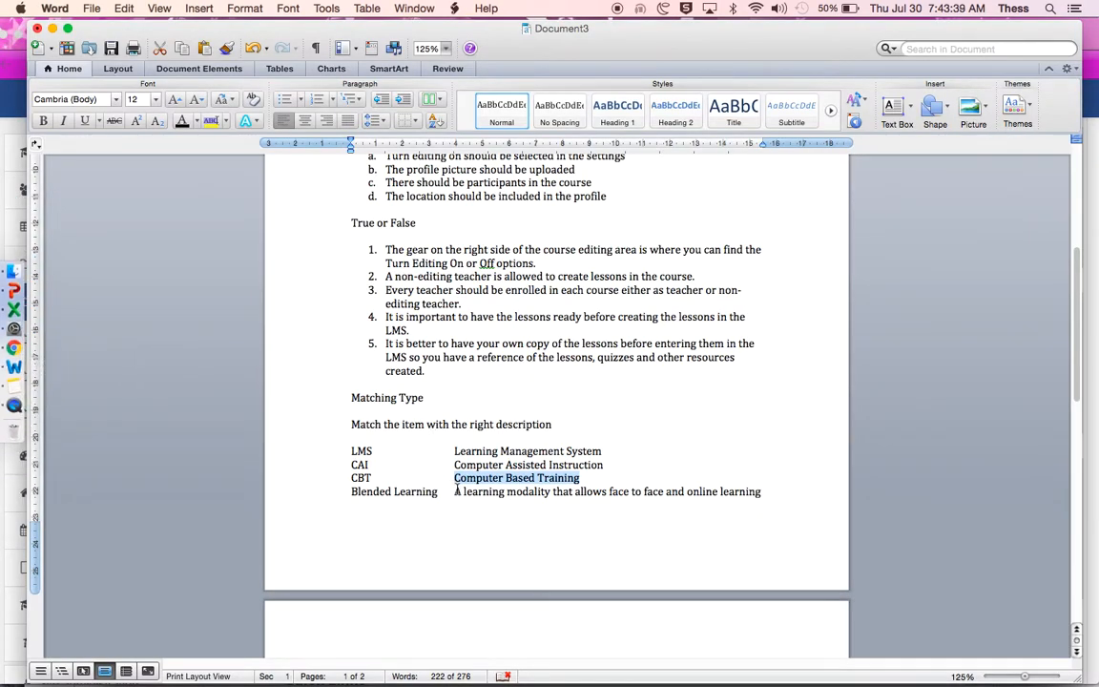
{"action": "scroll", "coordinate": [457, 489], "scroll_direction": "down", "scroll_amount": 4}
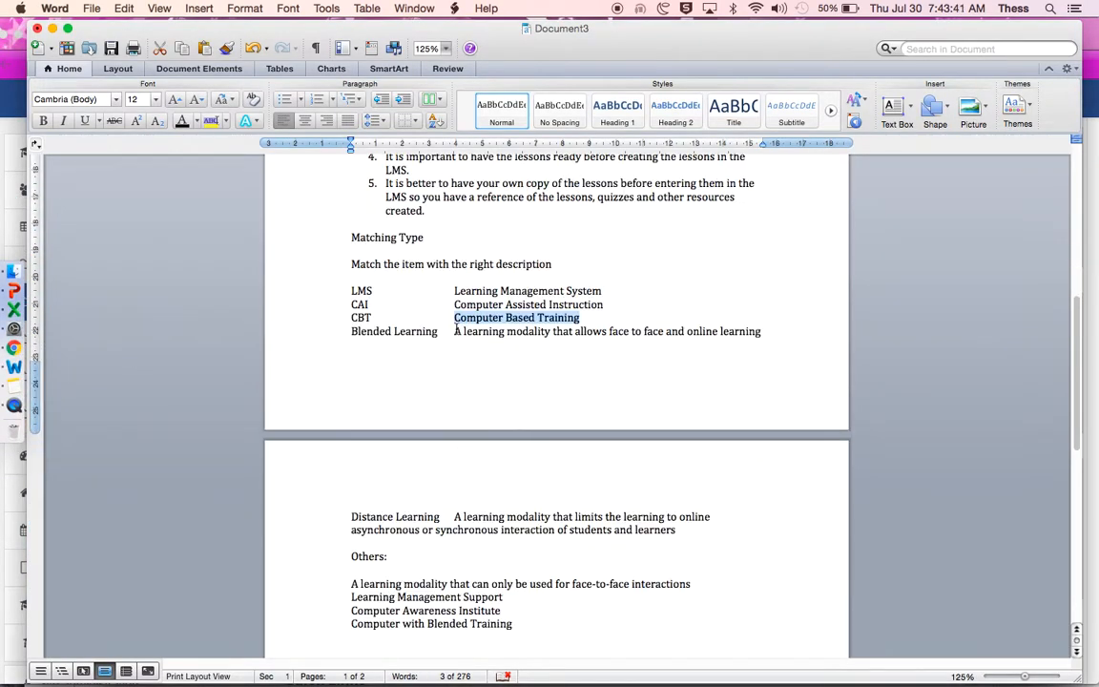
{"action": "left_click_drag", "start_coordinate": [456, 331], "coordinate": [749, 334]}
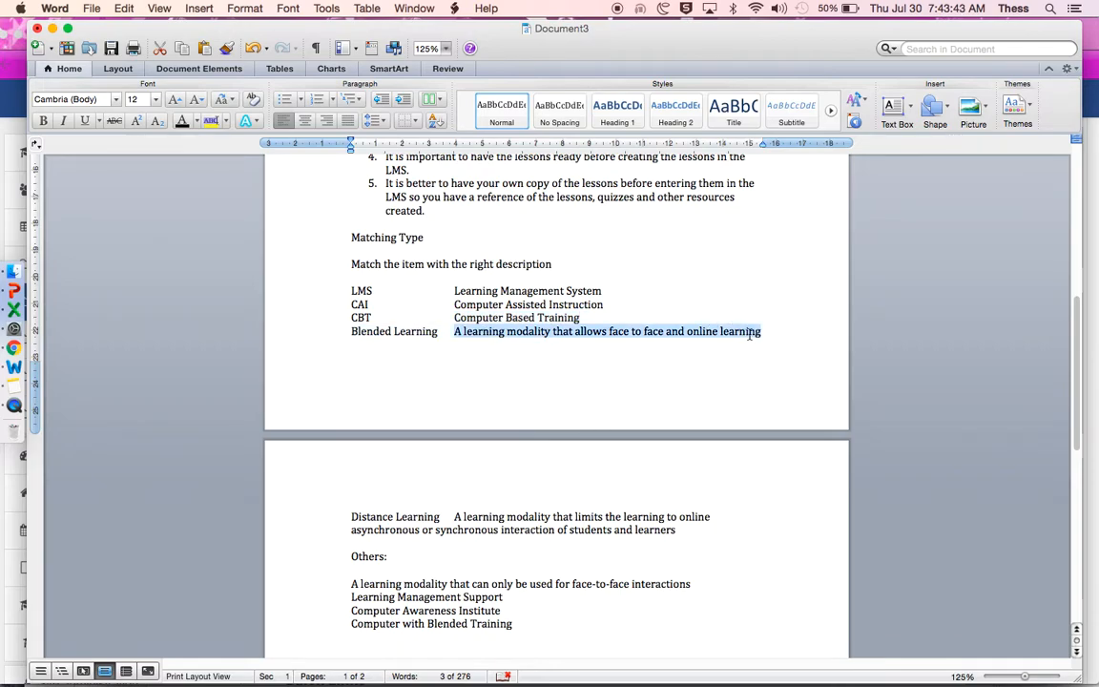
{"action": "key", "text": "super+c"}
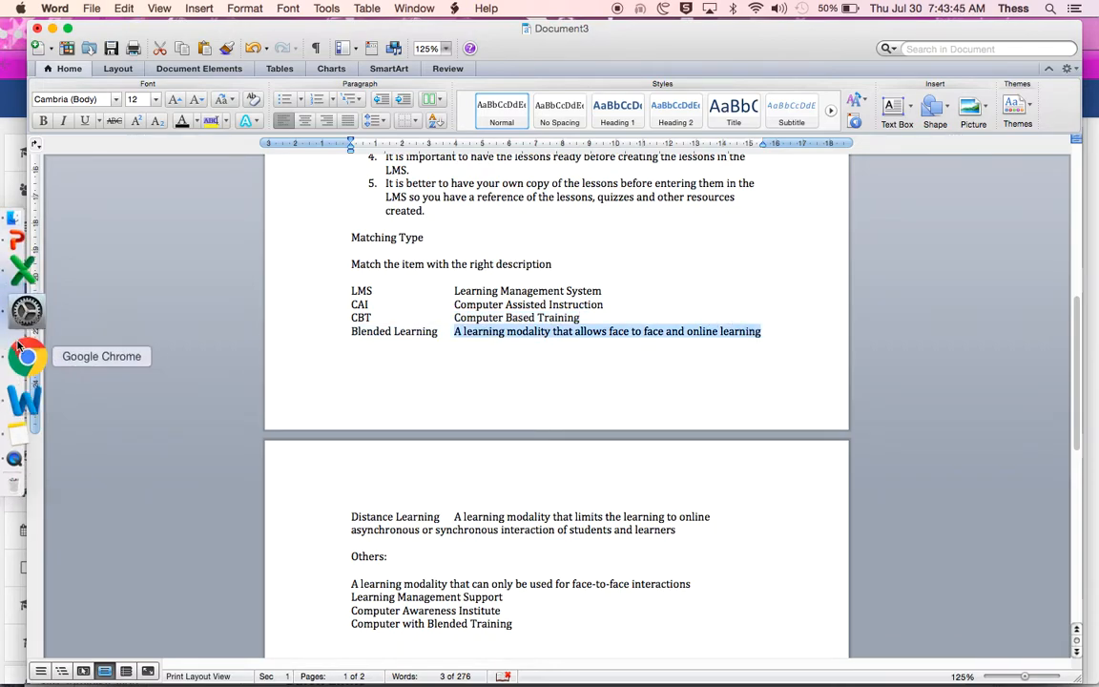
Step: In Chrome, enter "Blended Learning" as Question 4 and paste the copied description as its answer
{"action": "left_click", "coordinate": [19, 348]}
{"action": "left_click", "coordinate": [559, 538]}
{"action": "type", "text": "Blended Learning"}
{"action": "left_click", "coordinate": [565, 585]}
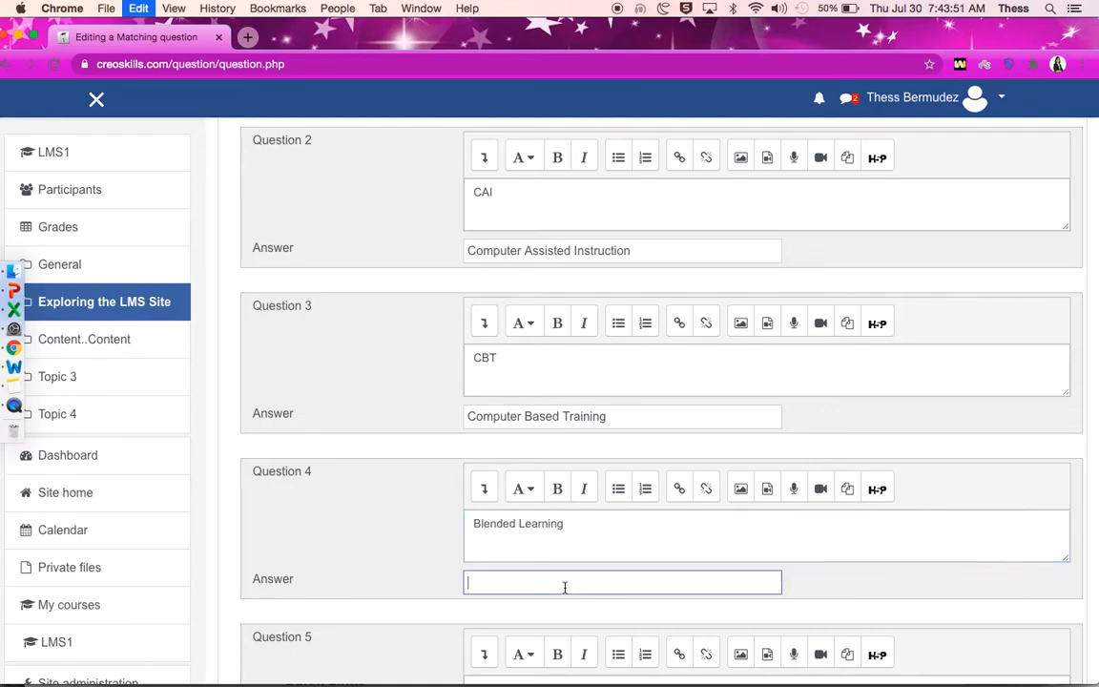
{"action": "key", "text": "super+v"}
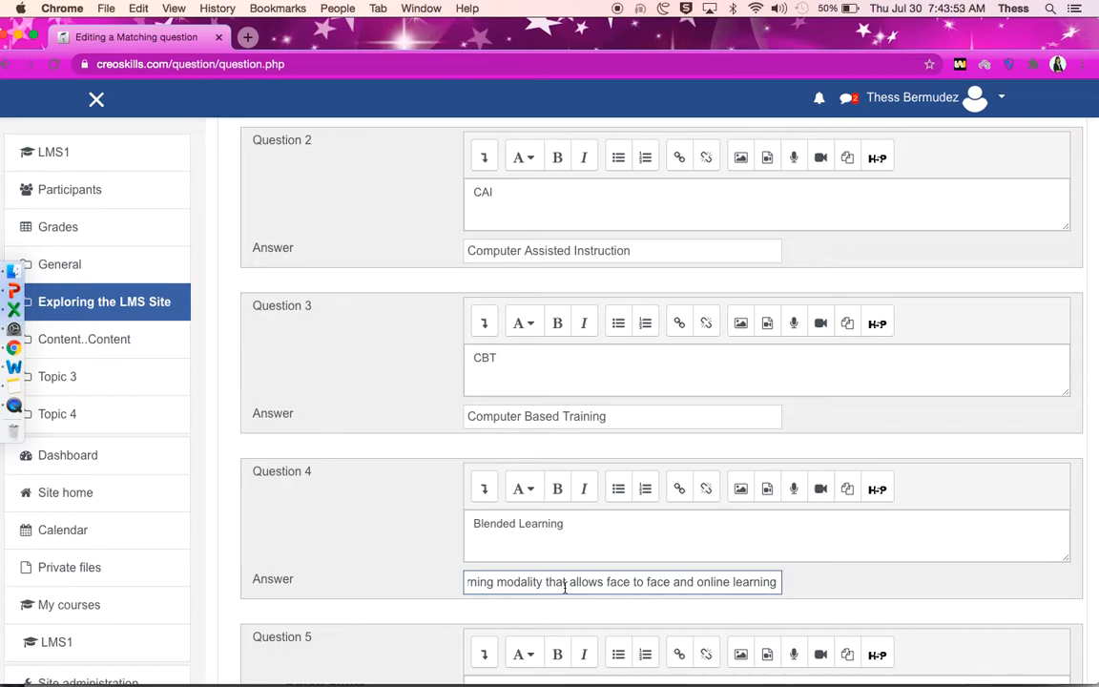
Step: Copy the Distance Learning description, "A learning modality that limits the learning to online asynchronous or synchronous interaction of students and learners", from the Word document
{"action": "scroll", "coordinate": [484, 575], "scroll_direction": "down", "scroll_amount": 3}
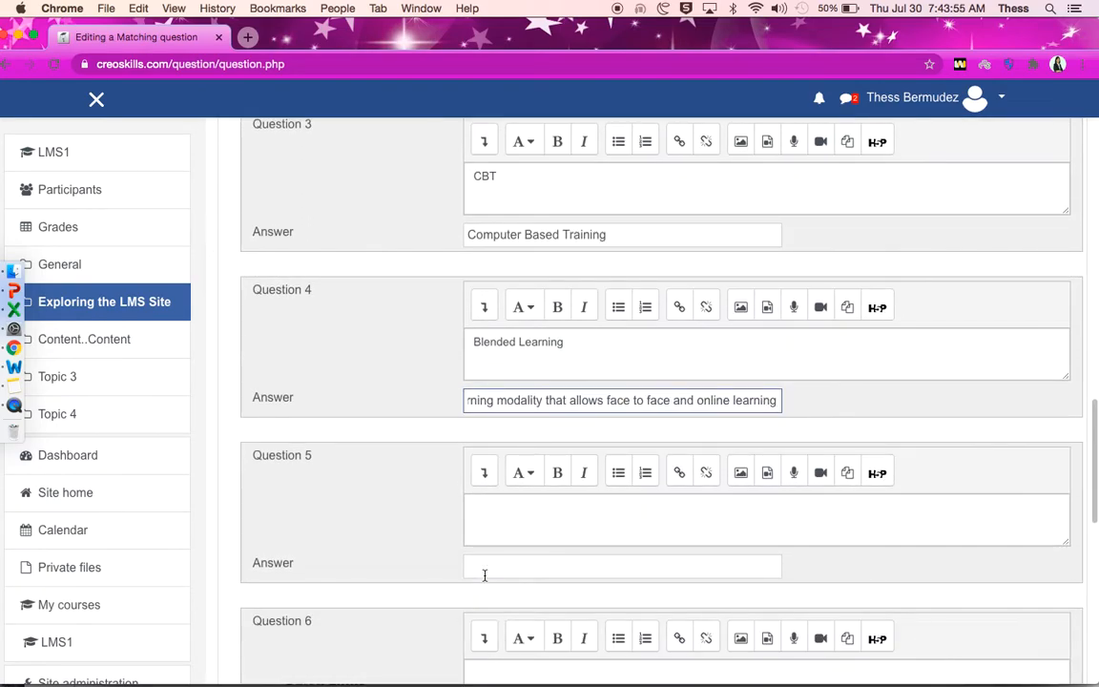
{"action": "left_click", "coordinate": [511, 530]}
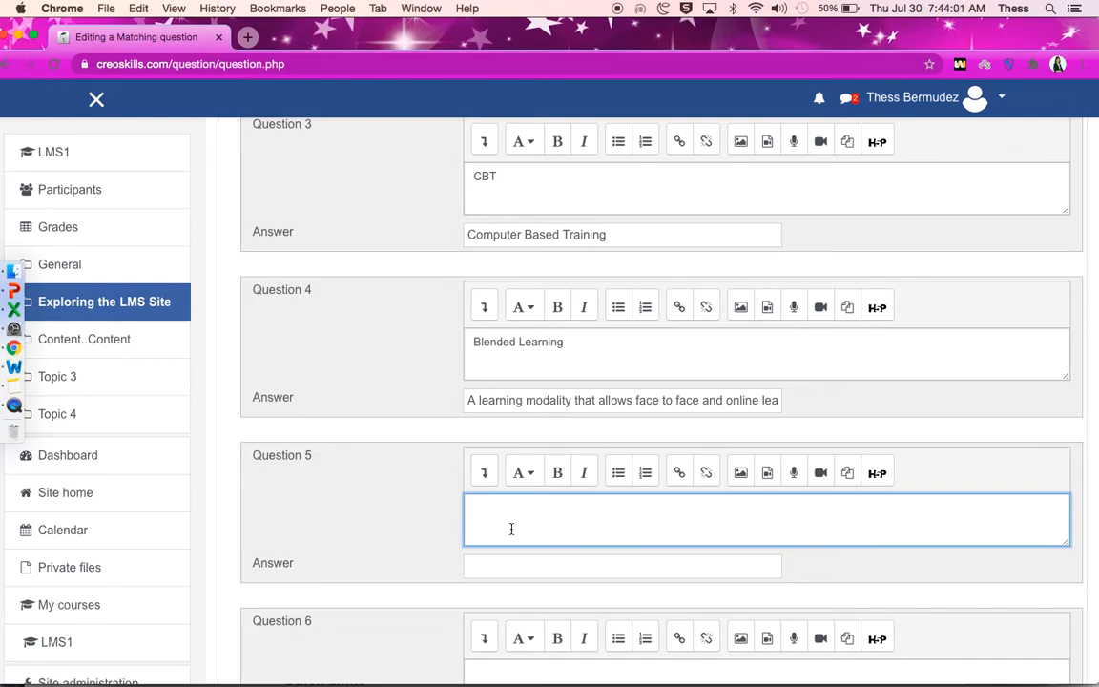
{"action": "left_click", "coordinate": [26, 375]}
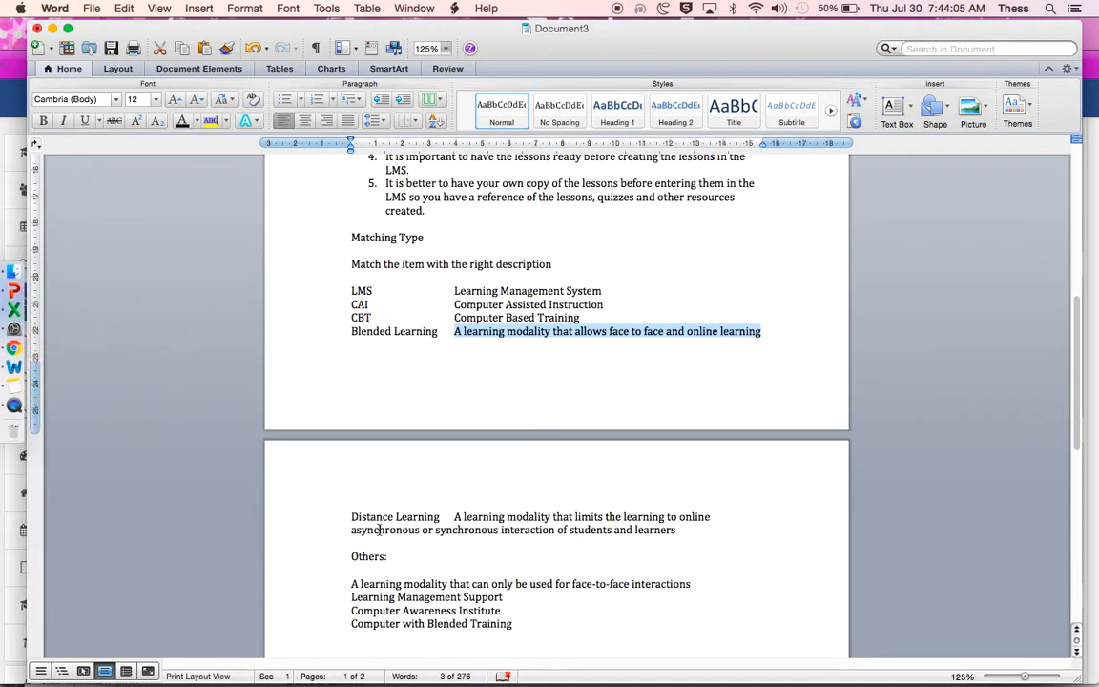
{"action": "left_click_drag", "start_coordinate": [455, 516], "coordinate": [671, 537]}
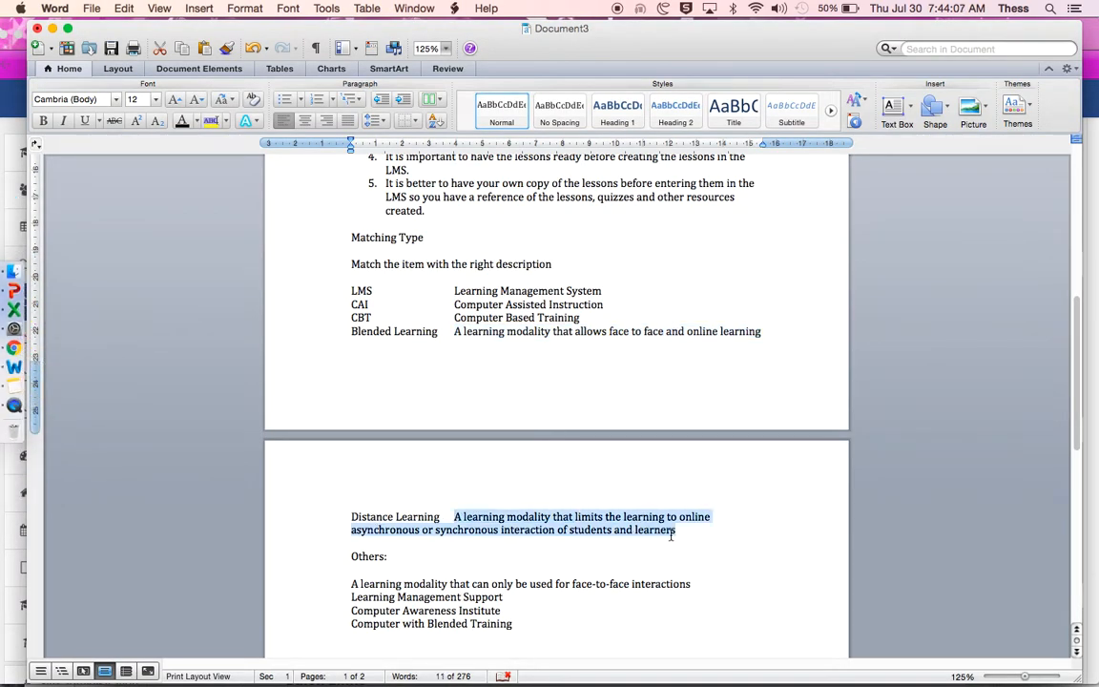
Step: In Chrome, enter "Distance Learning" as Question 5 and paste the copied description as its answer
{"action": "left_click", "coordinate": [29, 347]}
{"action": "type", "text": "D"}
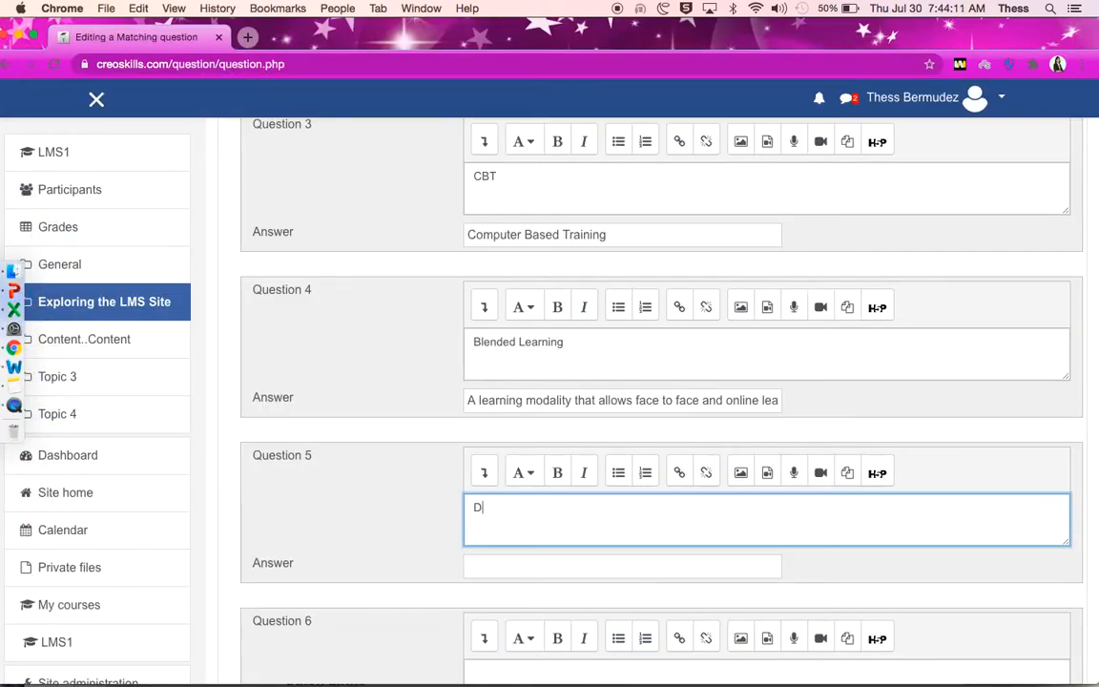
{"action": "type", "text": "istance Learning"}
{"action": "left_click", "coordinate": [540, 598]}
{"action": "key", "text": "super+v"}
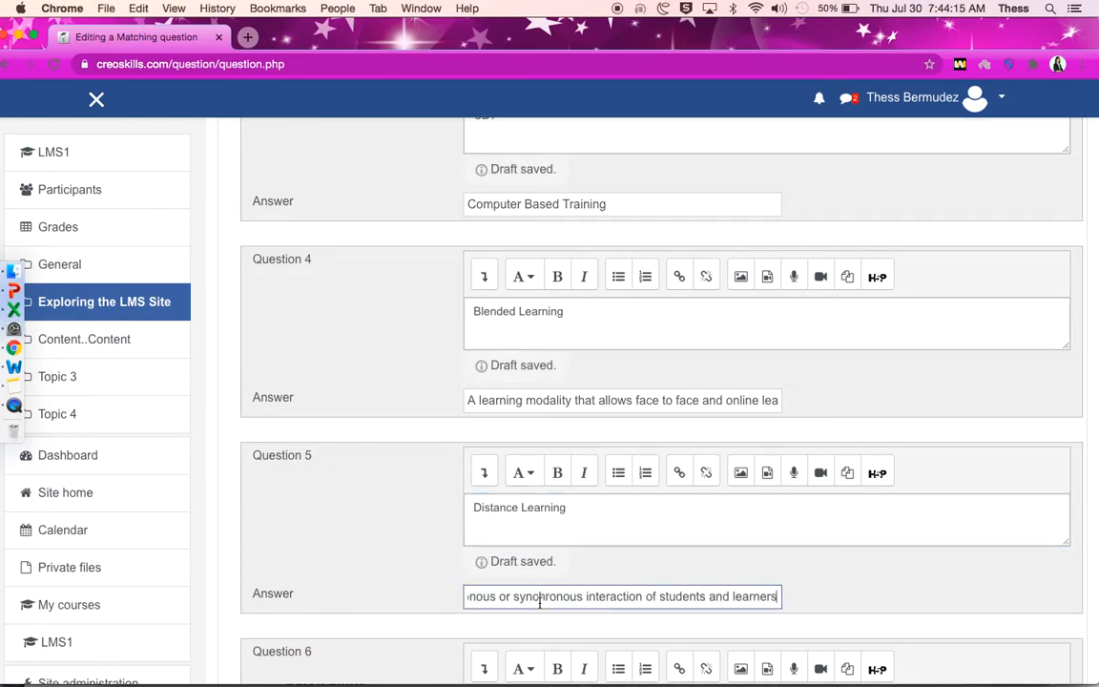
Step: Copy "A learning modality that can only be used for face-to-face interactions" from the Word document into Question 6's answer in Chrome, leaving its question blank
{"action": "scroll", "coordinate": [540, 602], "scroll_direction": "down", "scroll_amount": 5}
{"action": "left_click", "coordinate": [513, 497]}
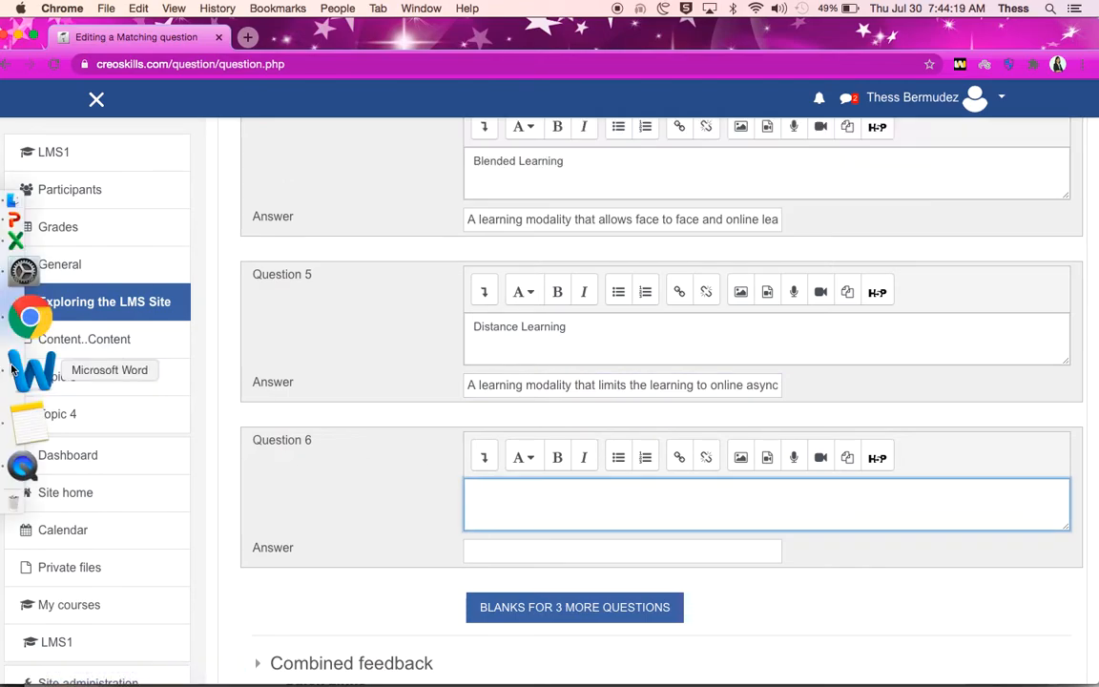
{"action": "left_click", "coordinate": [12, 370]}
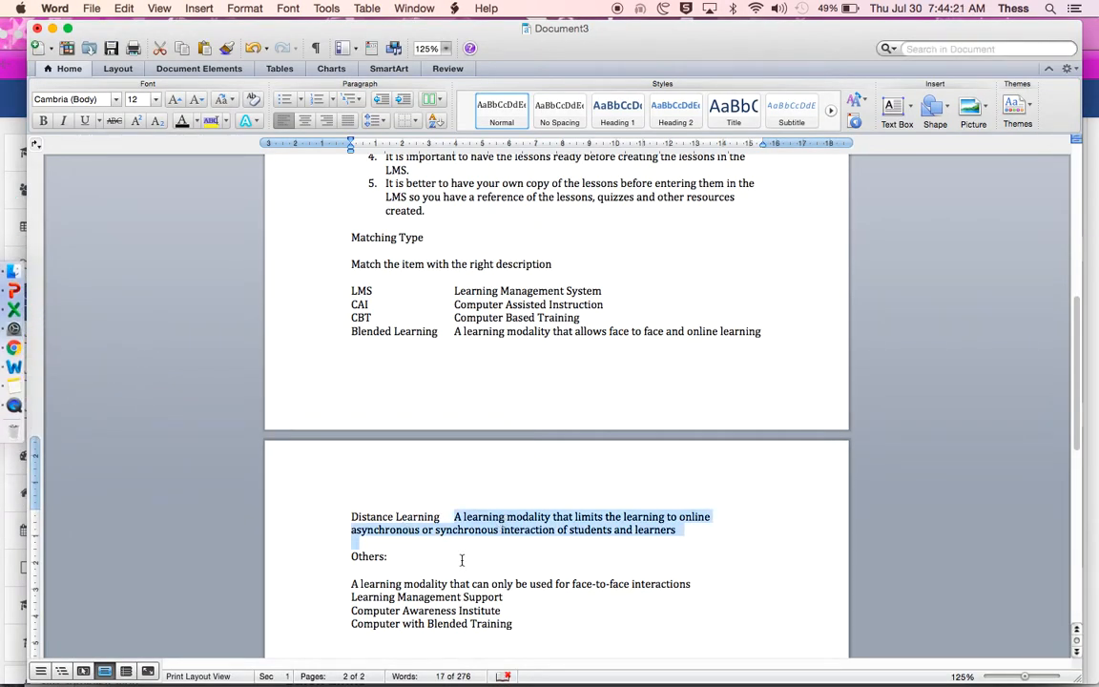
{"action": "scroll", "coordinate": [453, 570], "scroll_direction": "down", "scroll_amount": 5}
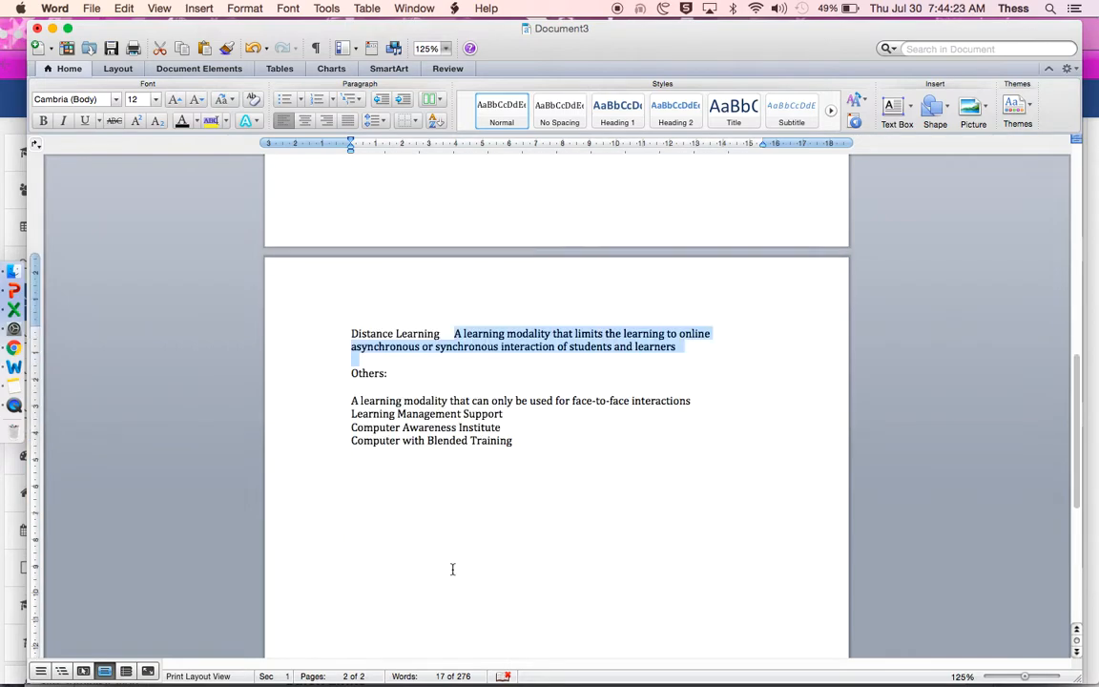
{"action": "left_click_drag", "start_coordinate": [352, 401], "coordinate": [690, 404]}
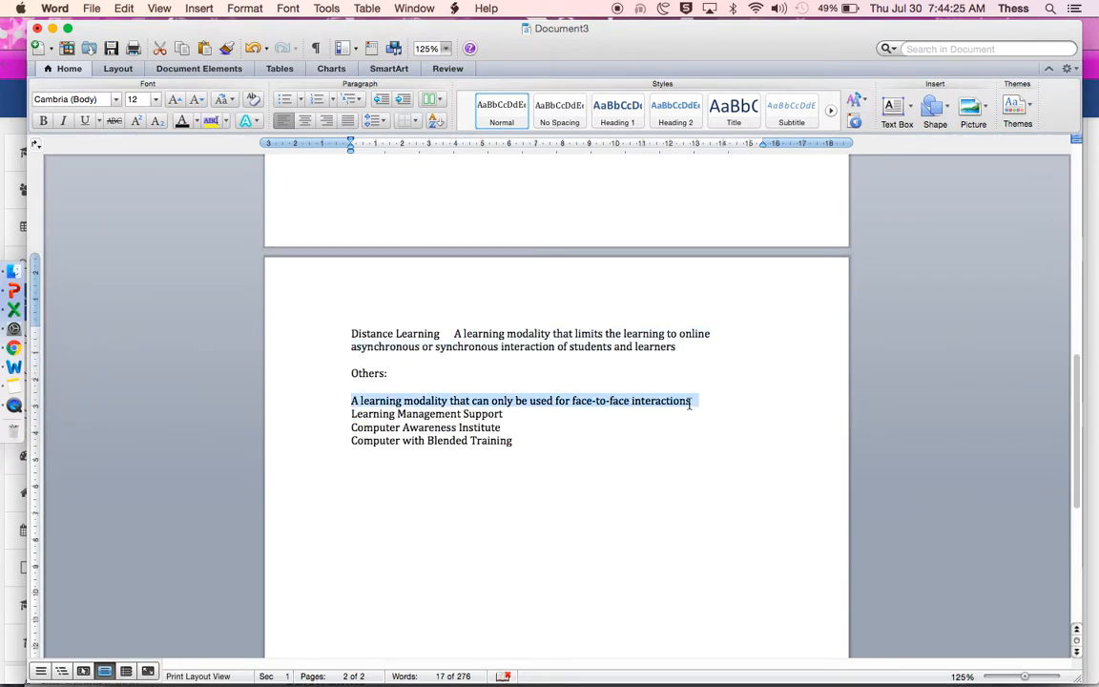
{"action": "key", "text": "super+c"}
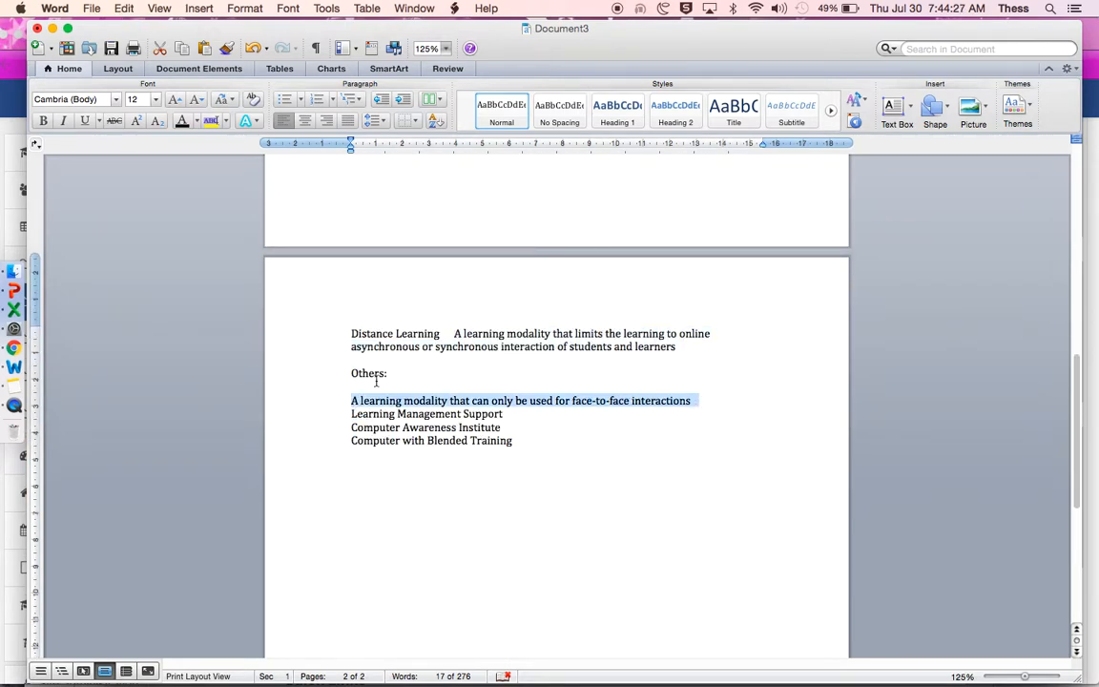
{"action": "left_click", "coordinate": [21, 348]}
{"action": "left_click", "coordinate": [535, 557]}
{"action": "key", "text": "super+v"}
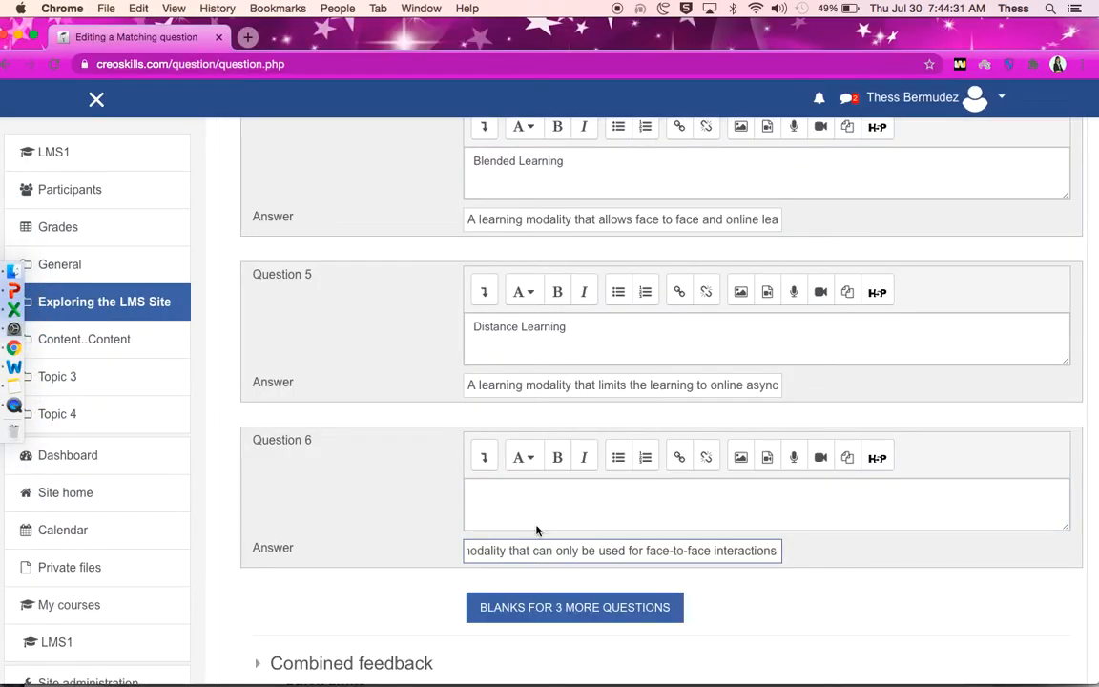
Step: Add blanks for 3 more questions to the Matching question
{"action": "scroll", "coordinate": [569, 482], "scroll_direction": "up", "scroll_amount": 5}
{"action": "scroll", "coordinate": [569, 484], "scroll_direction": "up", "scroll_amount": 8}
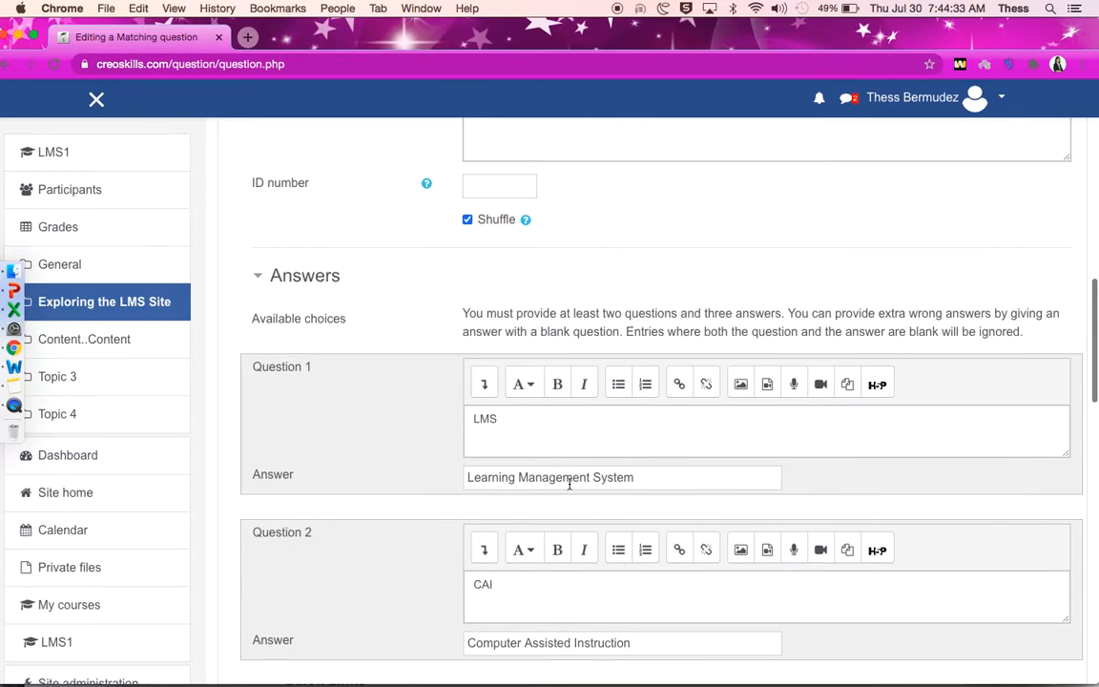
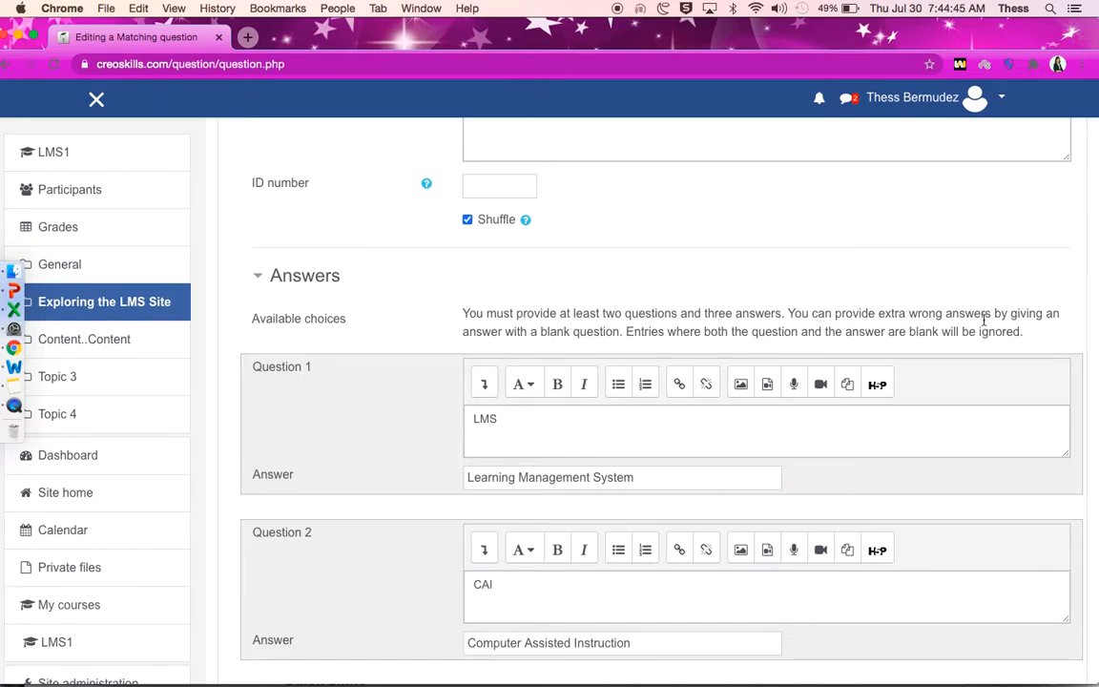
{"action": "scroll", "coordinate": [814, 364], "scroll_direction": "down", "scroll_amount": 10}
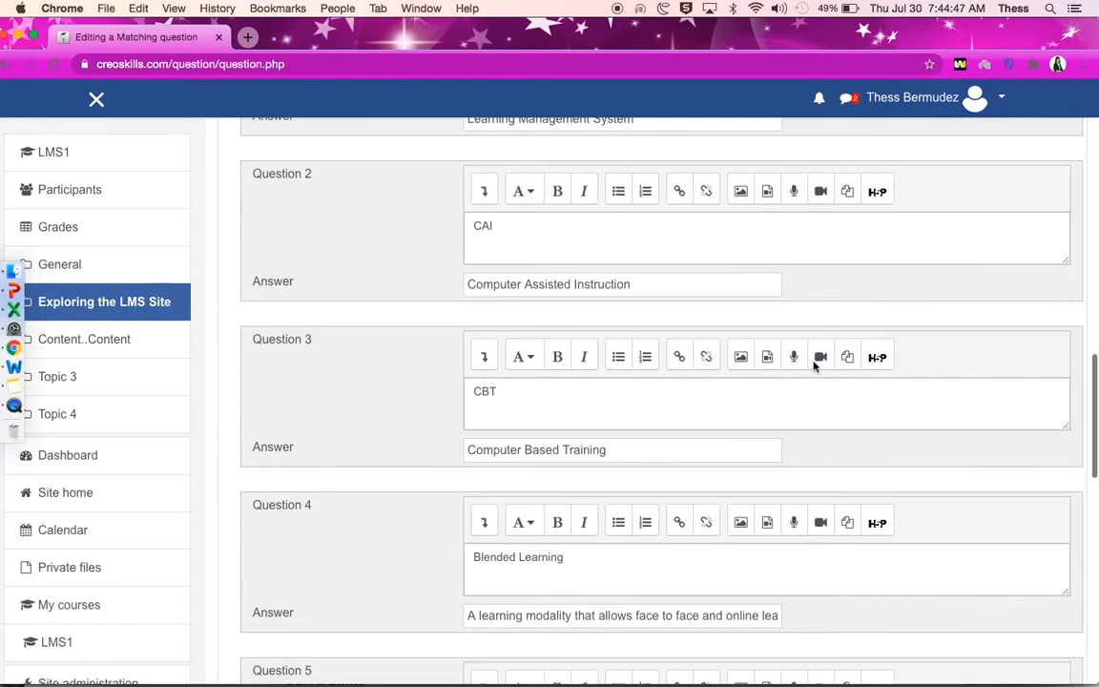
{"action": "scroll", "coordinate": [814, 367], "scroll_direction": "down", "scroll_amount": 3}
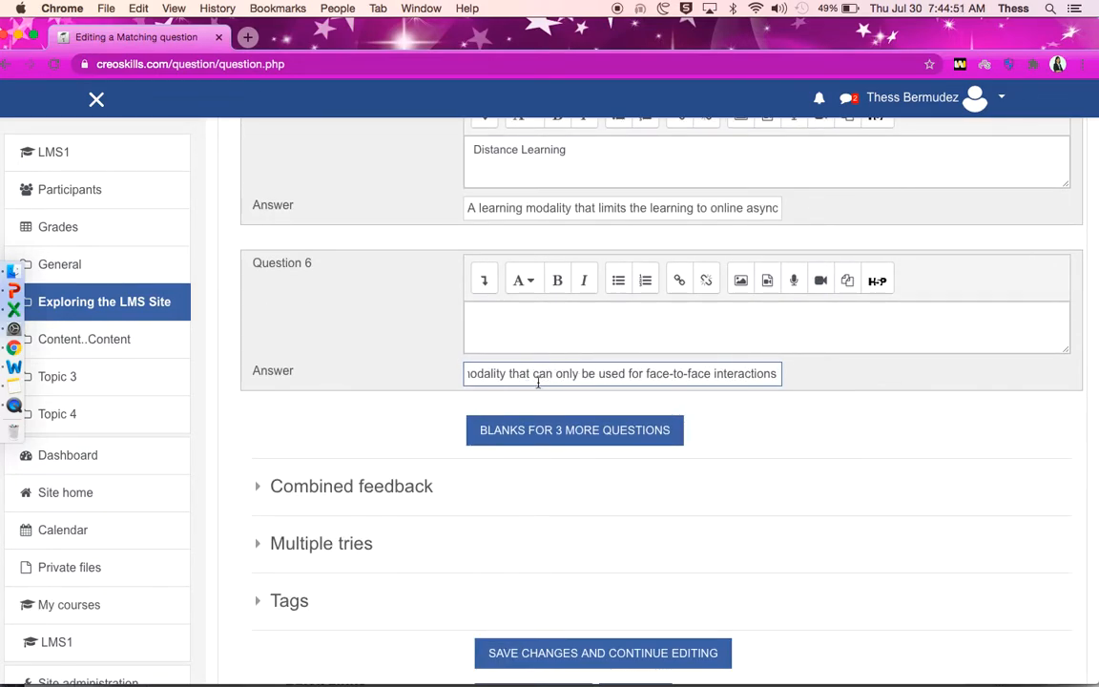
{"action": "left_click", "coordinate": [606, 439]}
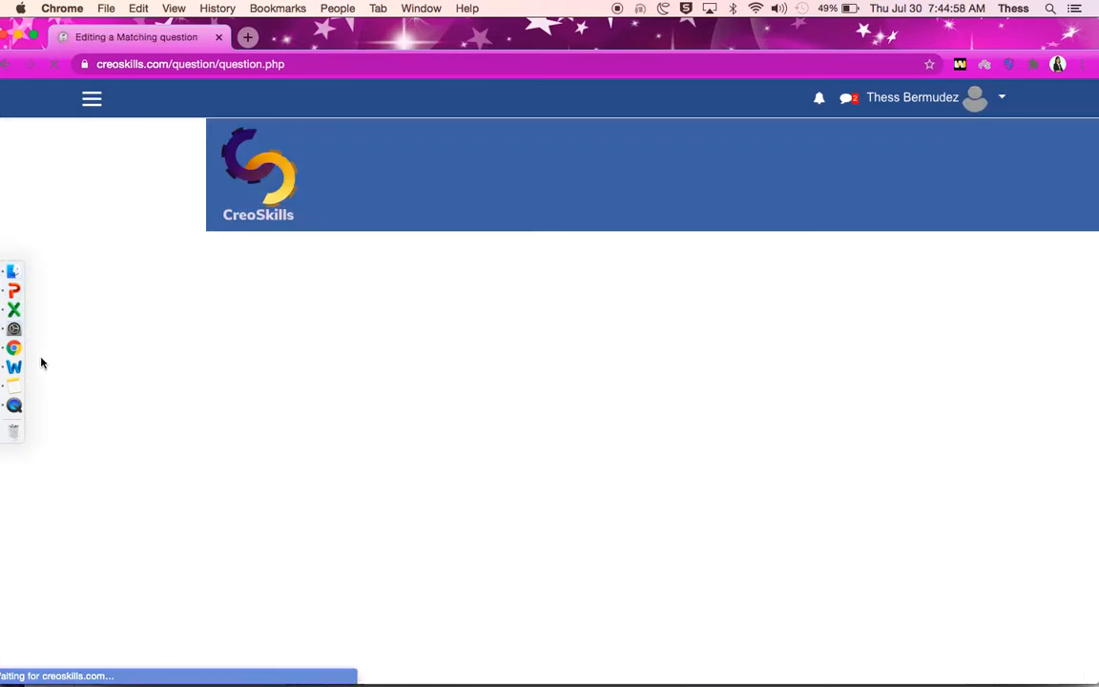
Step: Copy "Learning Management Support" from the Word document and paste it in Chrome as the answer of Question 7
{"action": "left_click", "coordinate": [28, 368]}
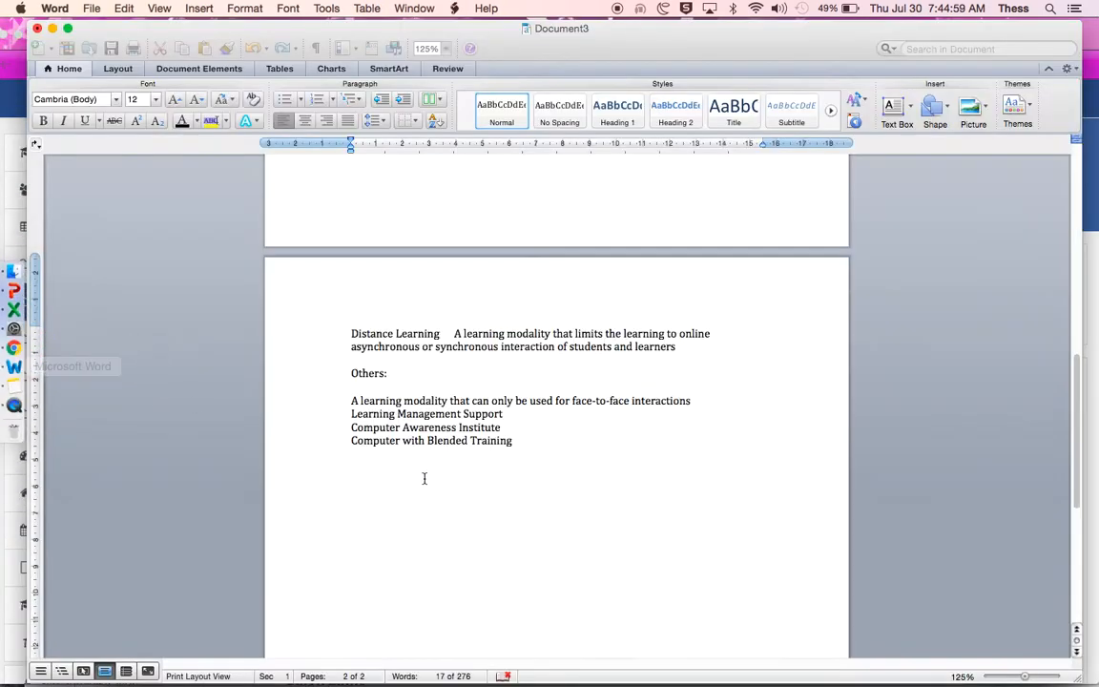
{"action": "left_click_drag", "start_coordinate": [353, 415], "coordinate": [504, 413]}
{"action": "key", "text": "super+c"}
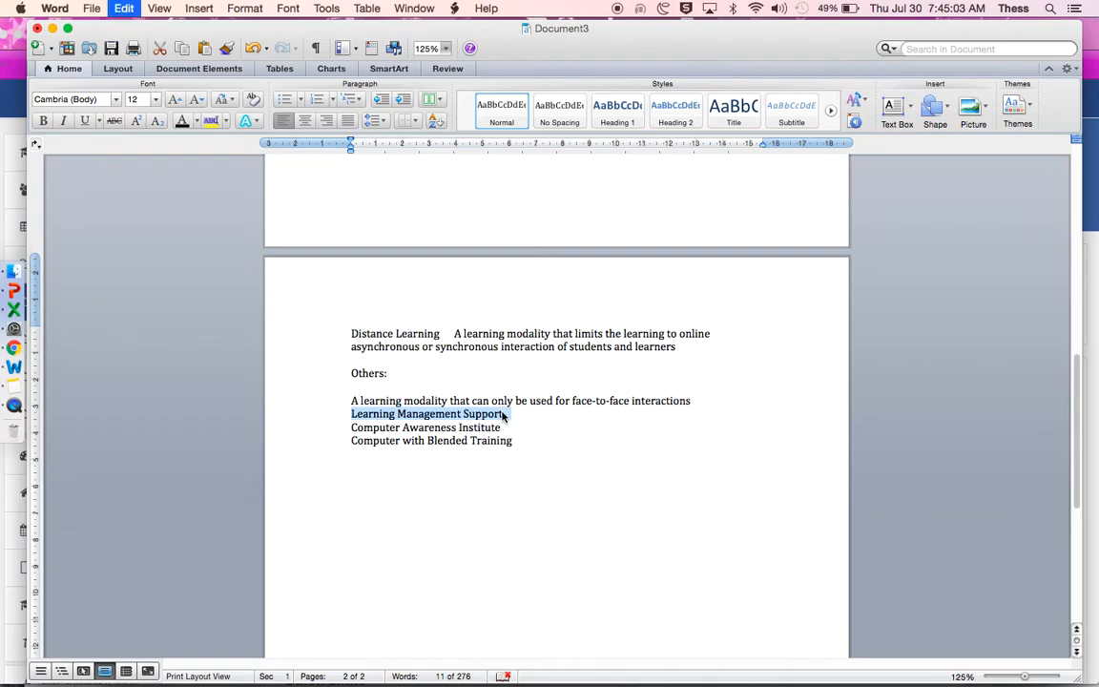
{"action": "left_click", "coordinate": [33, 351]}
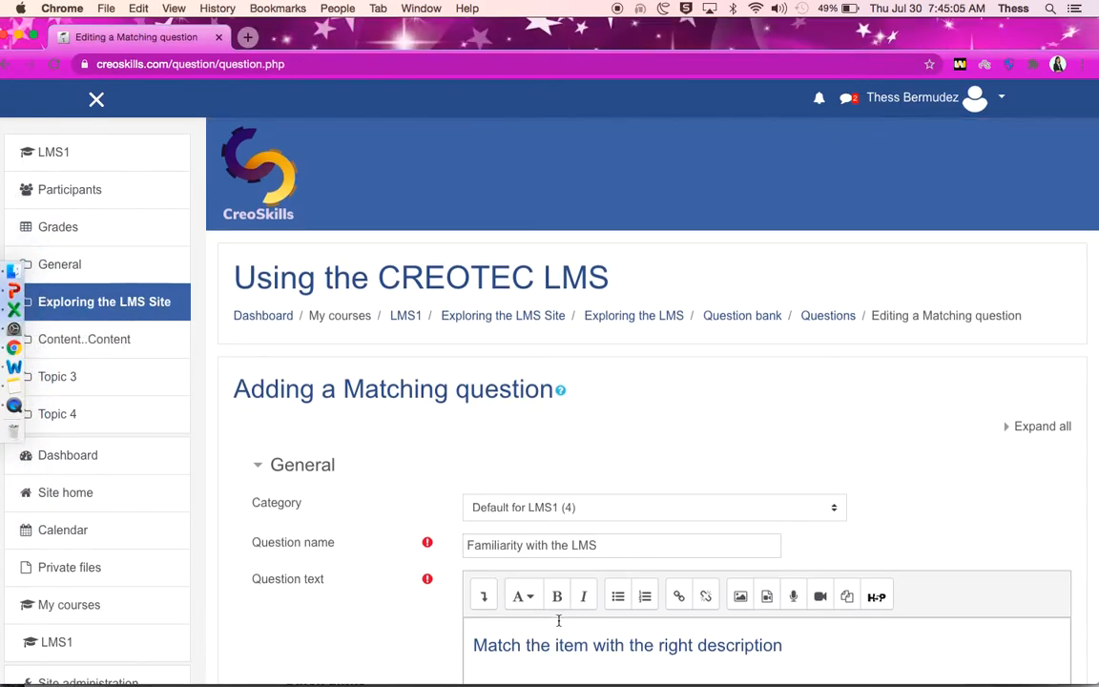
{"action": "scroll", "coordinate": [559, 622], "scroll_direction": "down", "scroll_amount": 15}
{"action": "scroll", "coordinate": [558, 623], "scroll_direction": "down", "scroll_amount": 2}
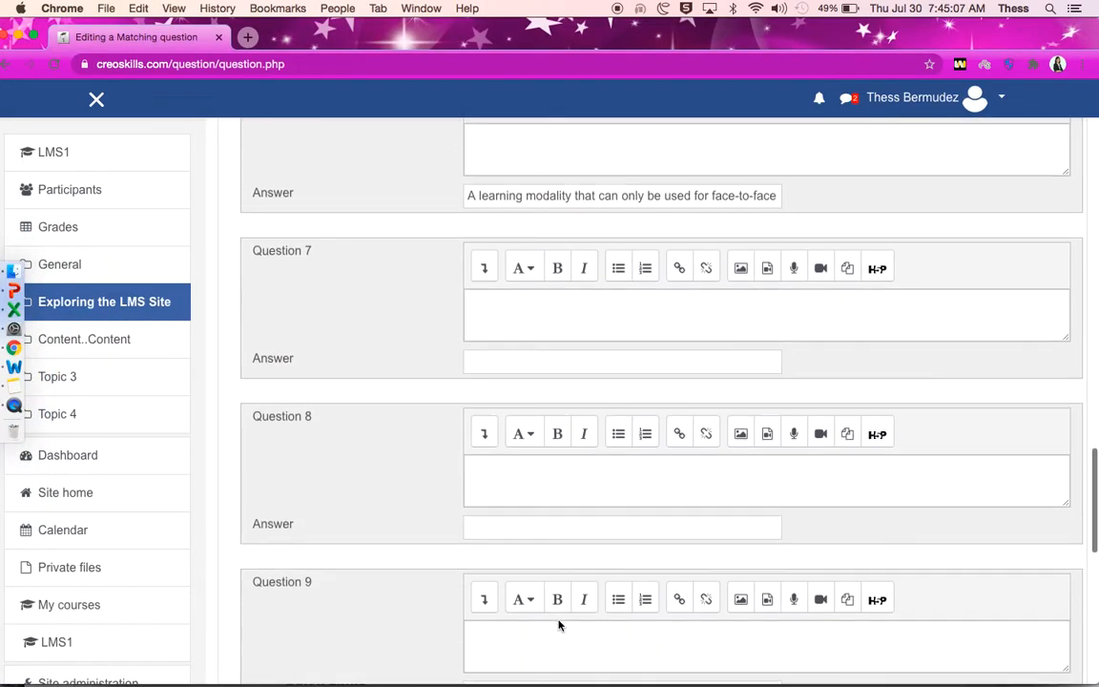
{"action": "scroll", "coordinate": [559, 623], "scroll_direction": "up", "scroll_amount": 2}
{"action": "left_click", "coordinate": [513, 416]}
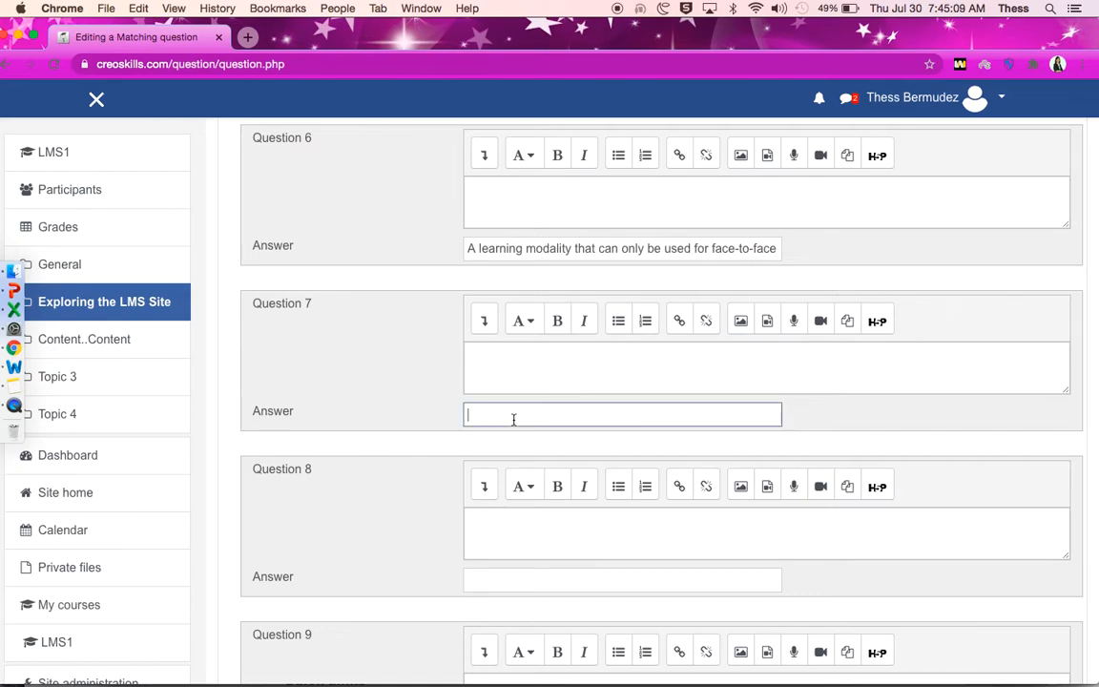
{"action": "key", "text": "super+v"}
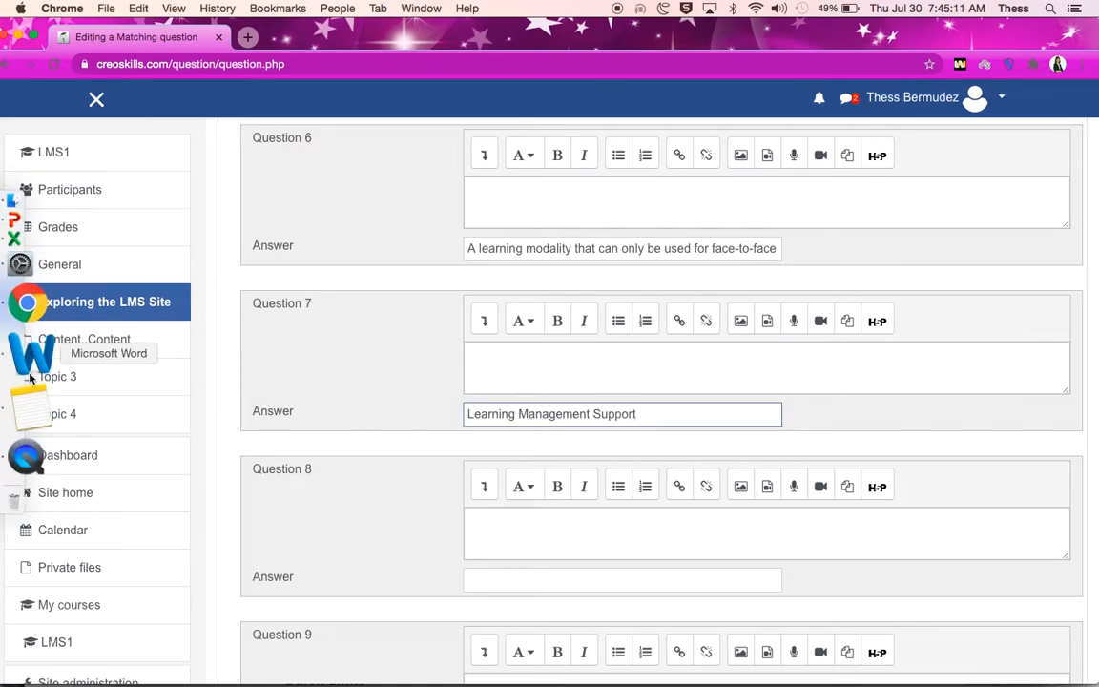
Step: Copy "Computer Awareness Institute" from the Word document and paste it in Chrome as the answer of Question 8
{"action": "left_click", "coordinate": [28, 358]}
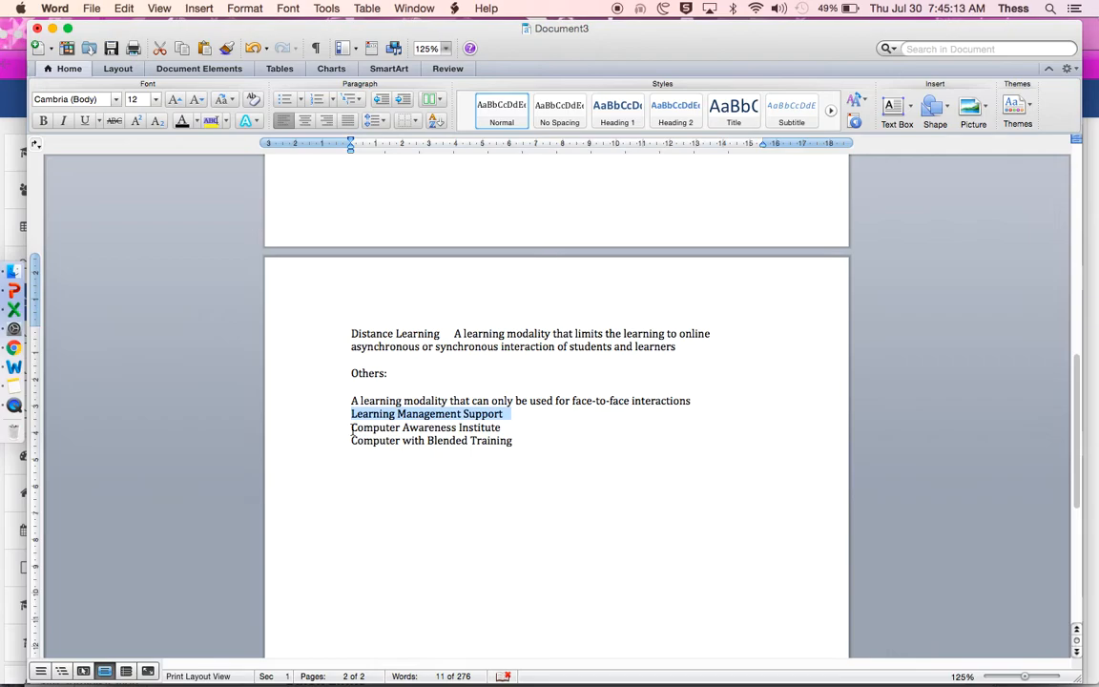
{"action": "left_click_drag", "start_coordinate": [352, 428], "coordinate": [473, 431]}
{"action": "key", "text": "super+c"}
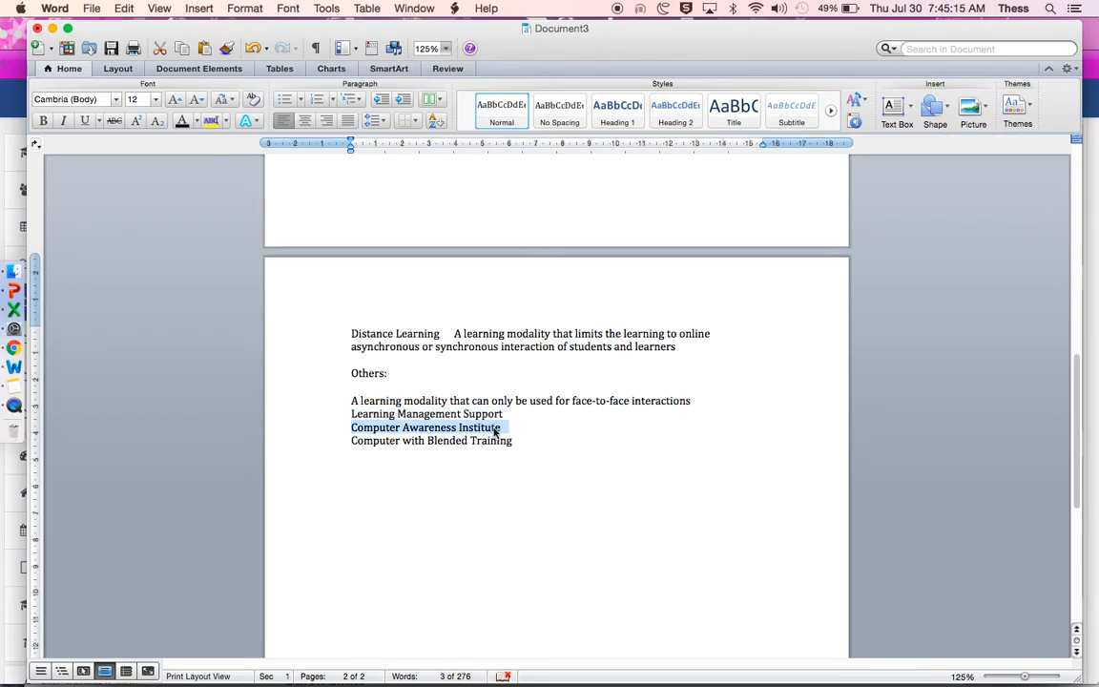
{"action": "left_click", "coordinate": [27, 320]}
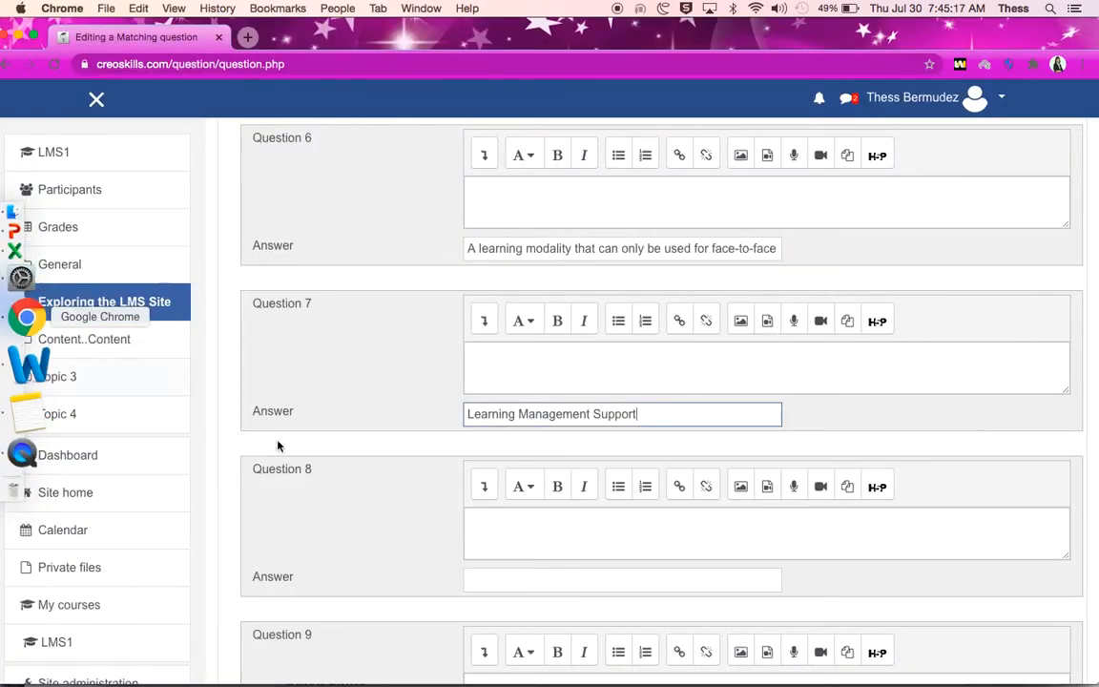
{"action": "left_click", "coordinate": [487, 580]}
{"action": "key", "text": "super+v"}
Step: Copy "Computer with Blended Training" from the Word document and paste it in Chrome as the answer of Question 9
{"action": "scroll", "coordinate": [489, 562], "scroll_direction": "down", "scroll_amount": 4}
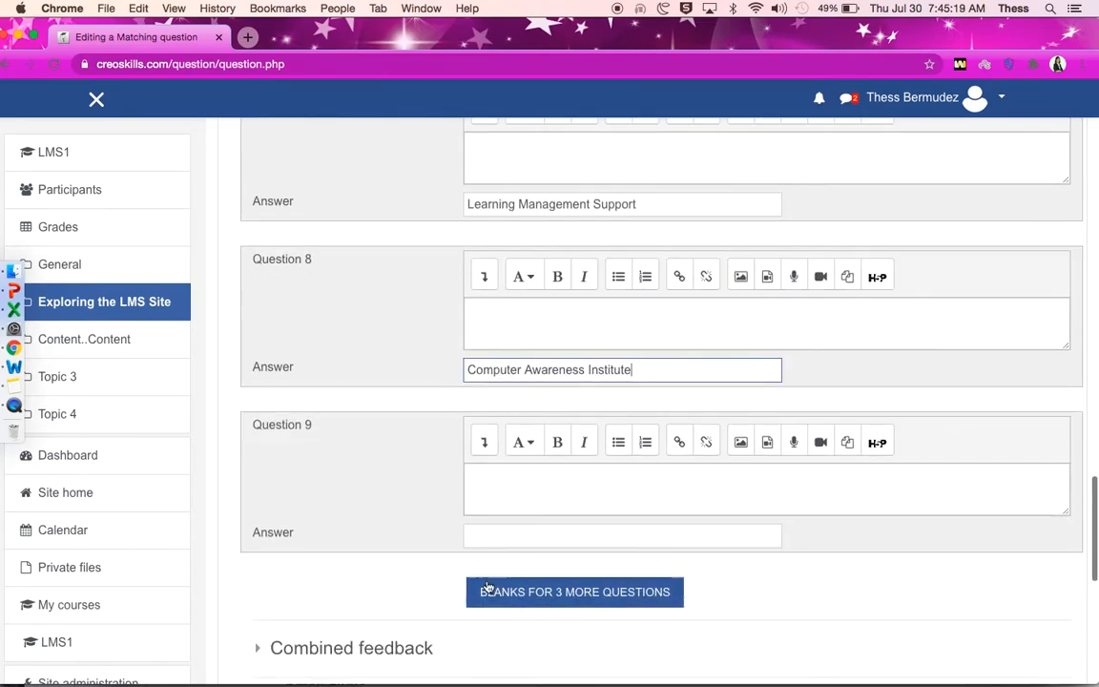
{"action": "left_click", "coordinate": [490, 539]}
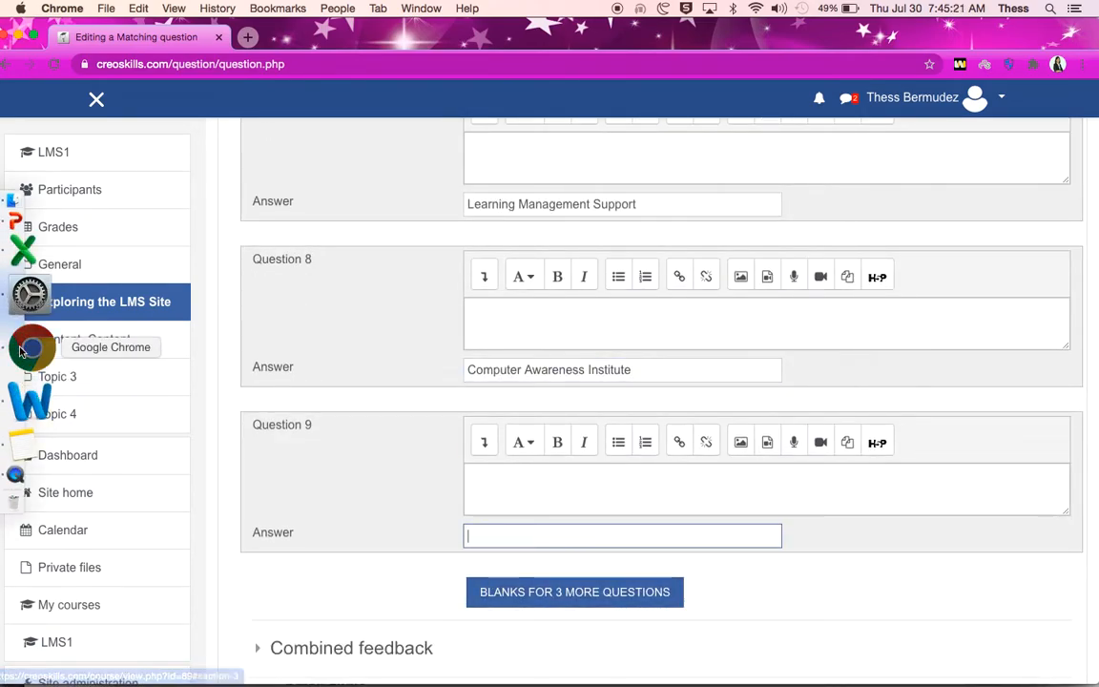
{"action": "left_click", "coordinate": [27, 368]}
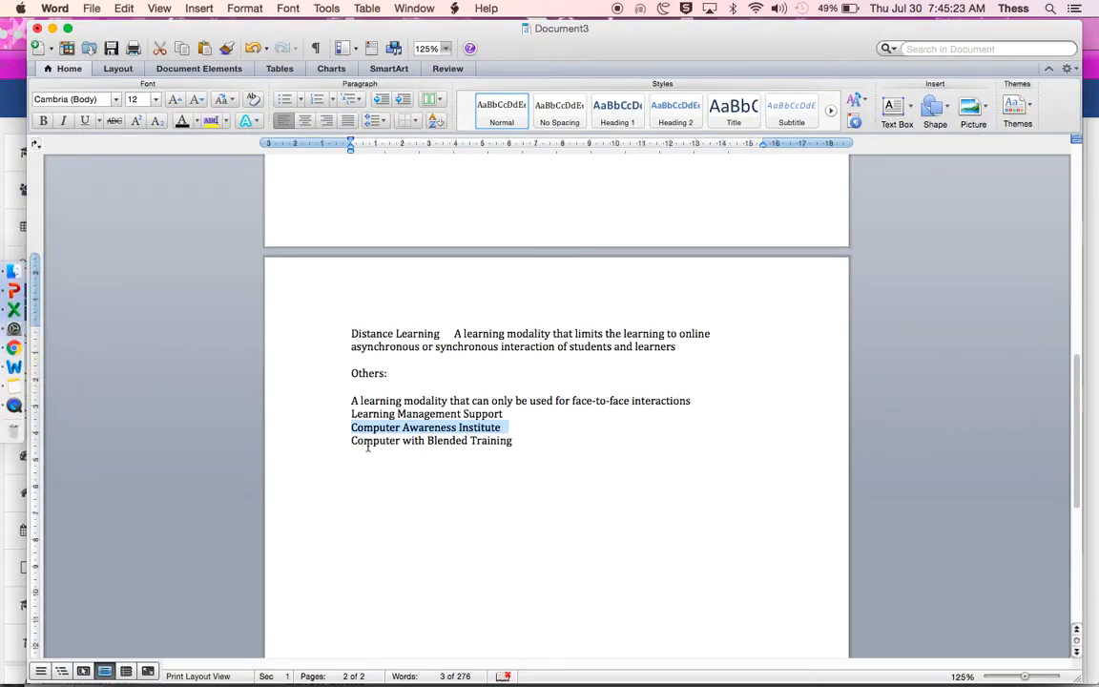
{"action": "left_click_drag", "start_coordinate": [352, 440], "coordinate": [522, 445]}
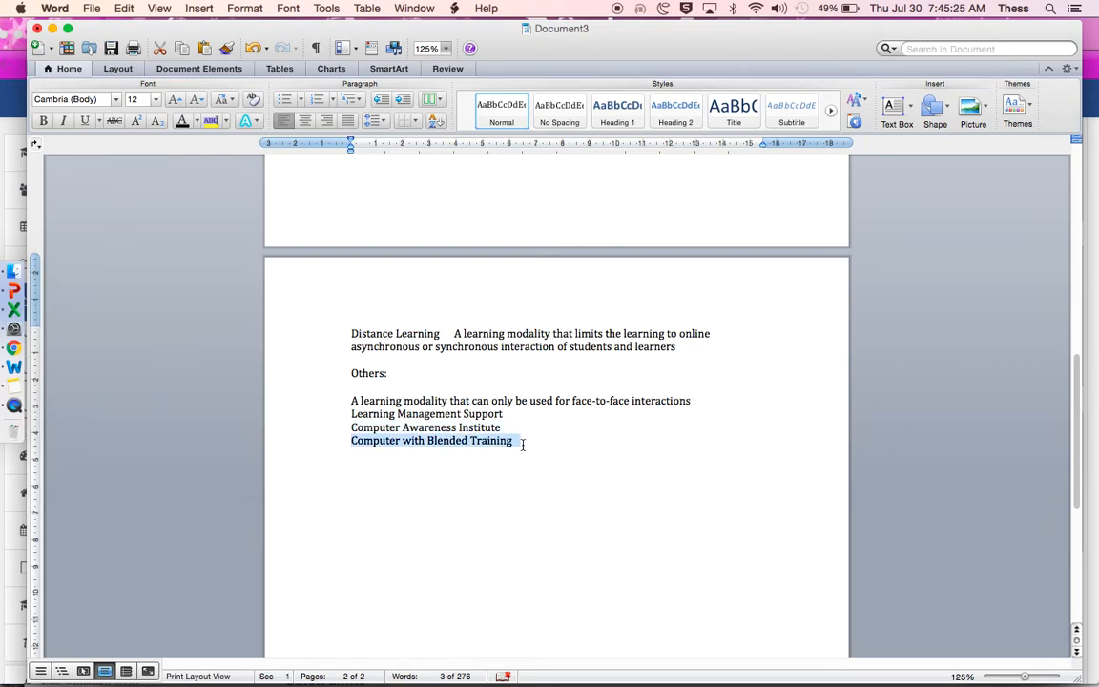
{"action": "left_click", "coordinate": [14, 347]}
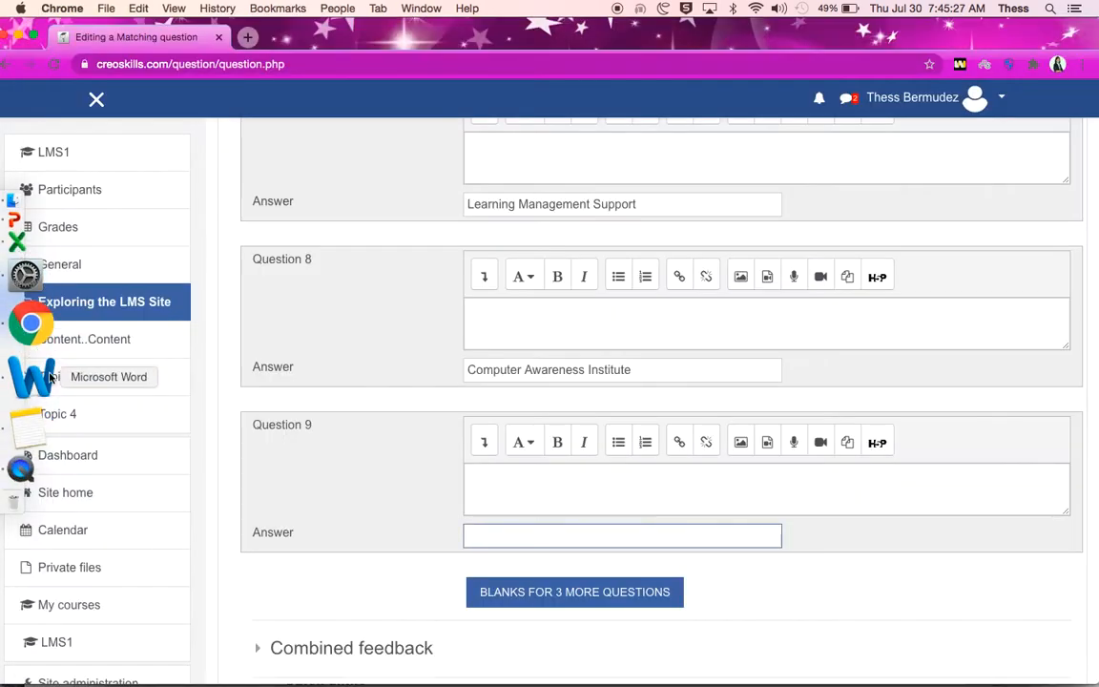
{"action": "key", "text": "super+v"}
Step: Check the Matching question's items and answers, and save the question to the quiz
{"action": "scroll", "coordinate": [832, 620], "scroll_direction": "down", "scroll_amount": 6}
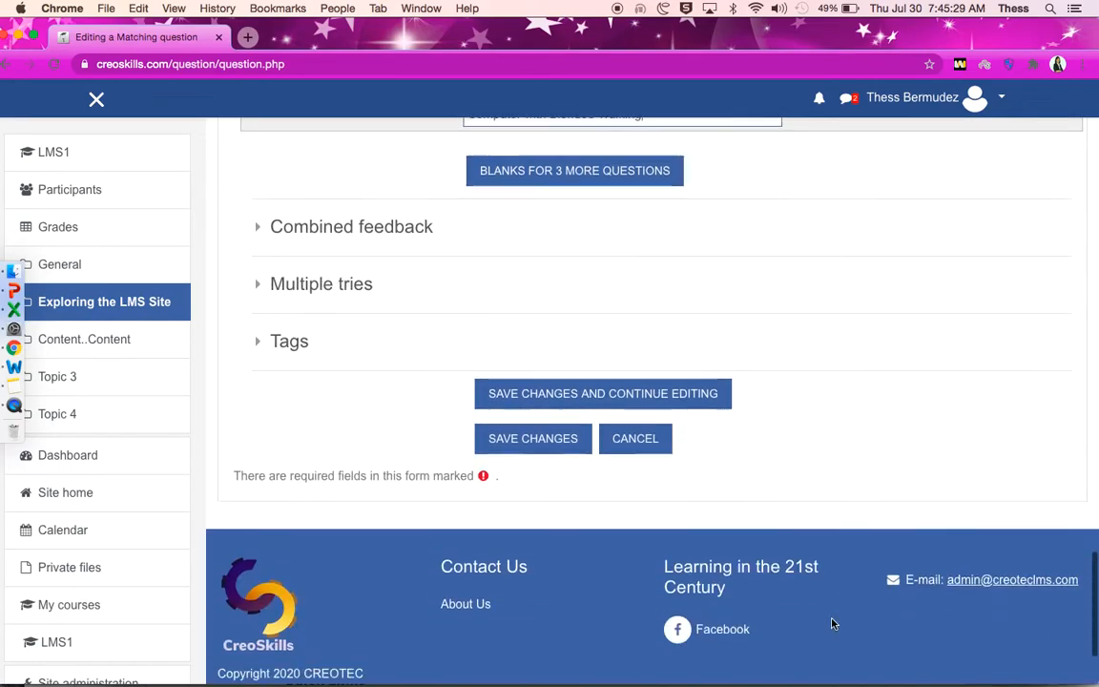
{"action": "scroll", "coordinate": [832, 623], "scroll_direction": "up", "scroll_amount": 15}
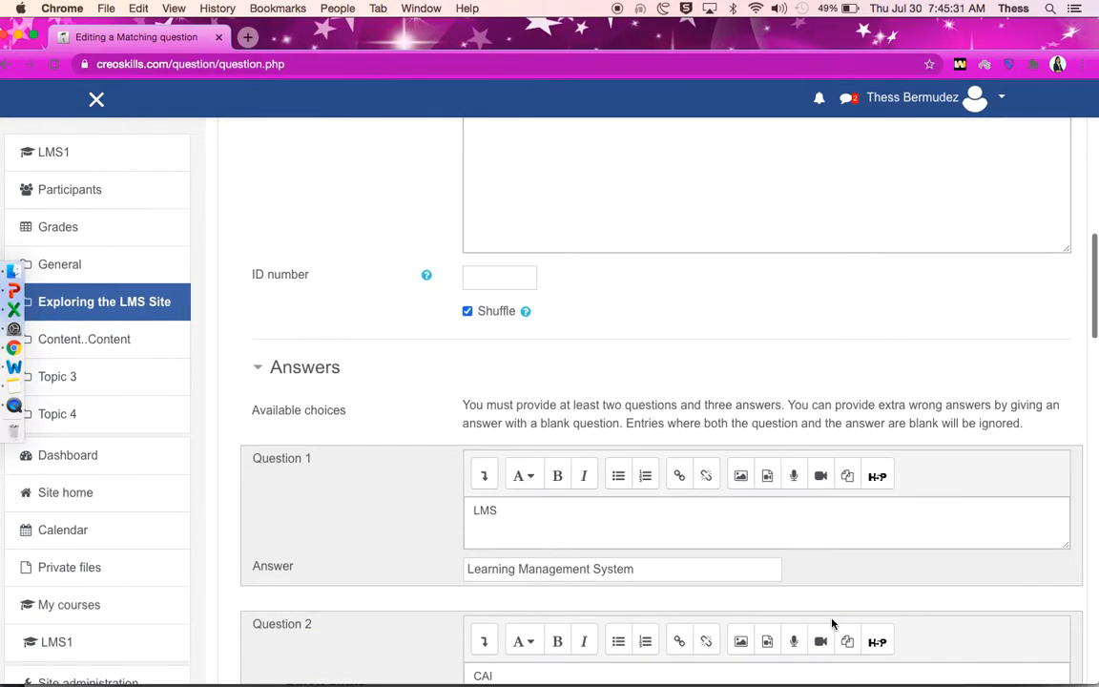
{"action": "scroll", "coordinate": [832, 623], "scroll_direction": "down", "scroll_amount": 5}
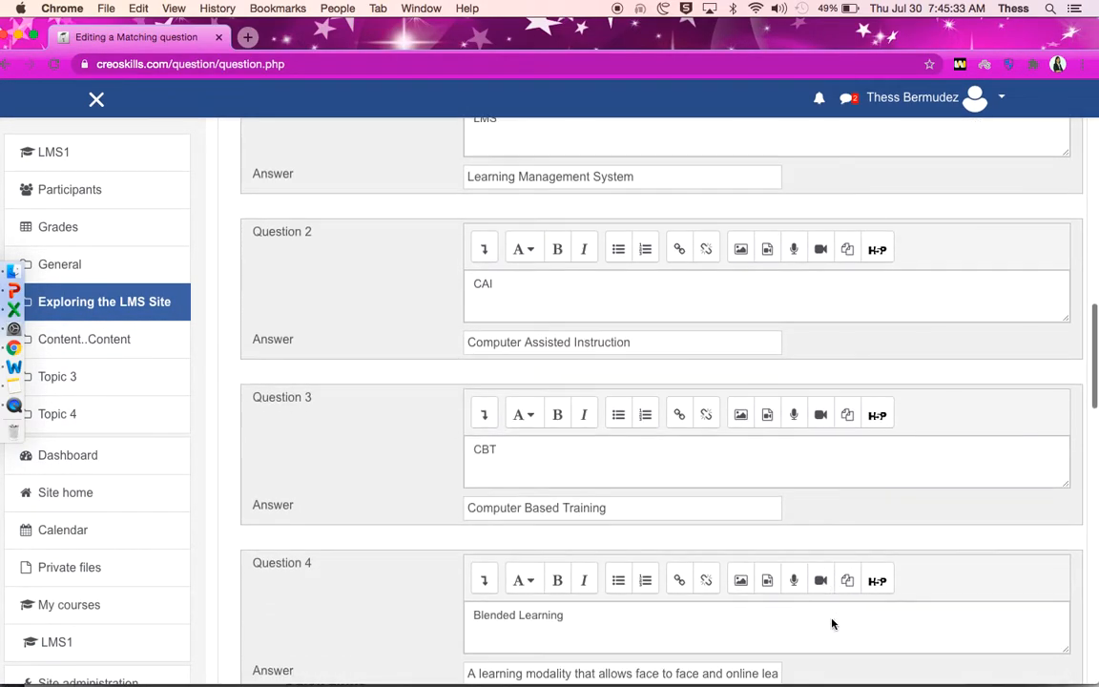
{"action": "scroll", "coordinate": [832, 619], "scroll_direction": "down", "scroll_amount": 8}
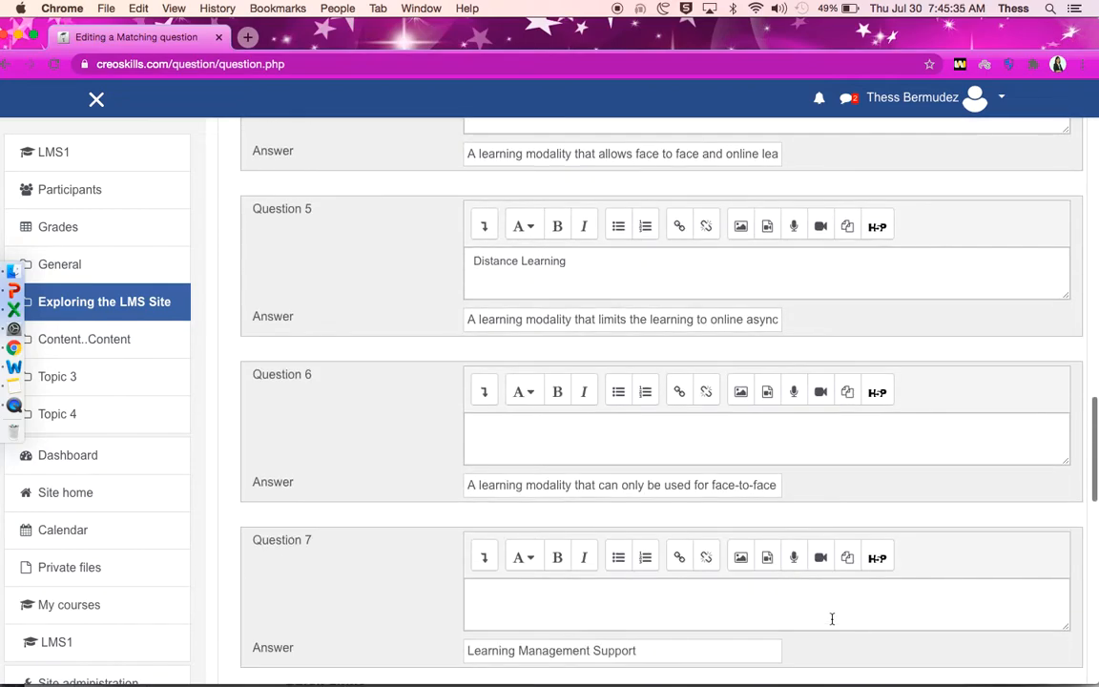
{"action": "scroll", "coordinate": [832, 619], "scroll_direction": "down", "scroll_amount": 6}
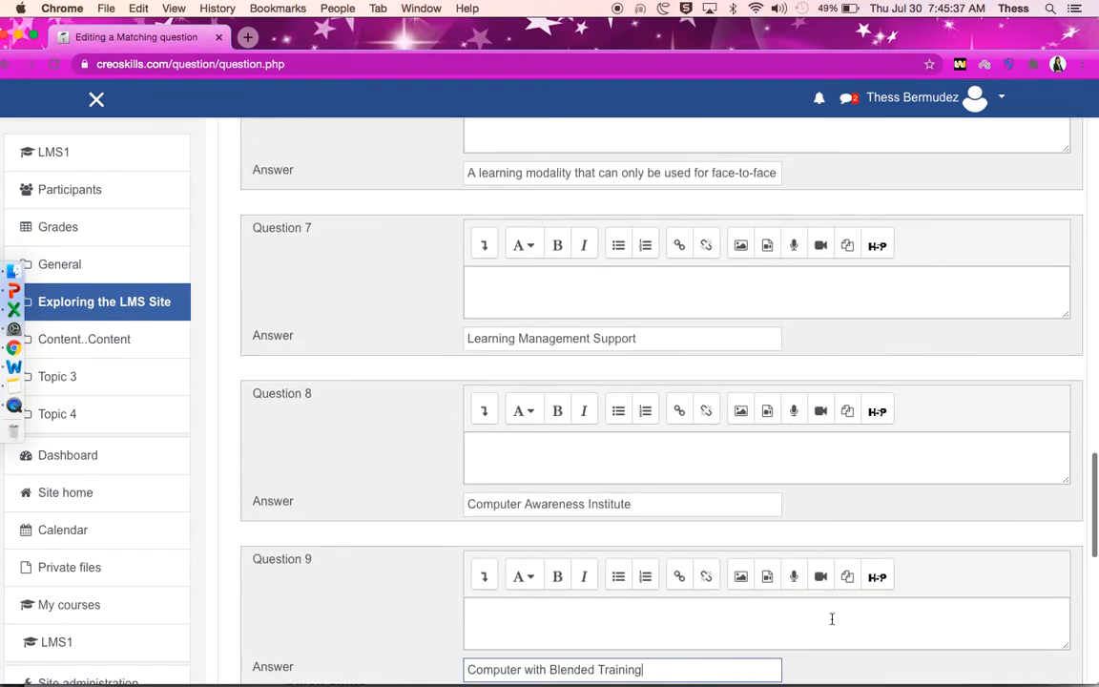
{"action": "scroll", "coordinate": [832, 619], "scroll_direction": "down", "scroll_amount": 6}
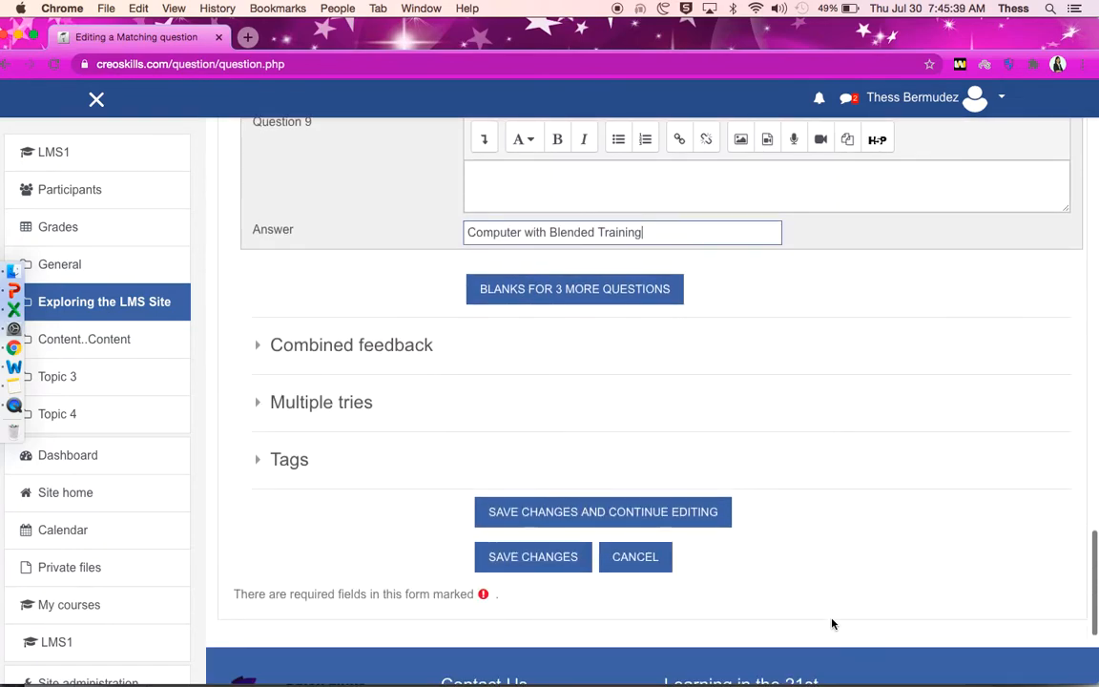
{"action": "left_click", "coordinate": [533, 558]}
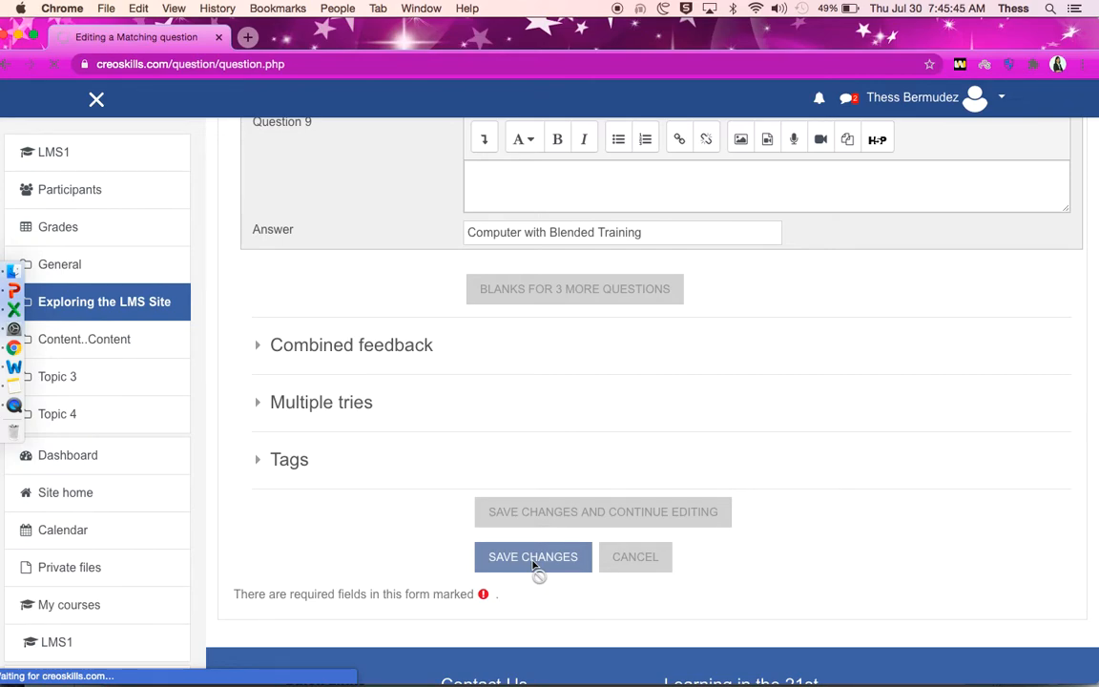
{"action": "scroll", "coordinate": [729, 557], "scroll_direction": "down", "scroll_amount": 5}
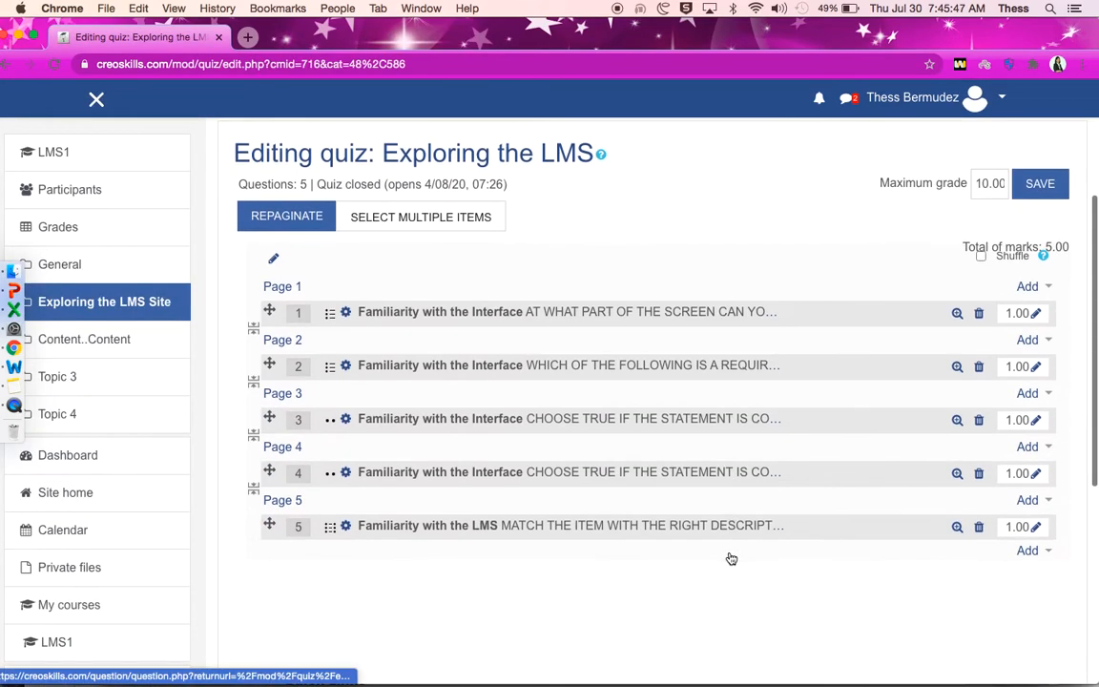
Step: Set the mark of the Matching question, Question 5, to 5
{"action": "left_click", "coordinate": [1037, 527]}
{"action": "left_click", "coordinate": [998, 527]}
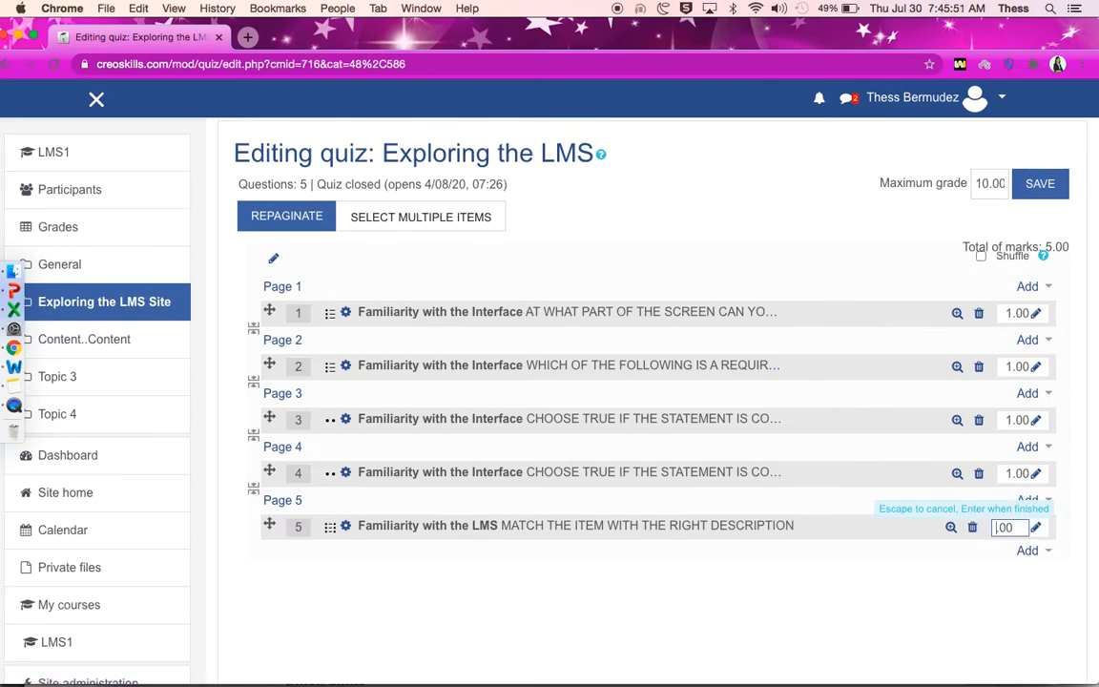
{"action": "key", "text": "Escape"}
{"action": "left_click", "coordinate": [1035, 527]}
{"action": "type", "text": "5"}
{"action": "key", "text": "Return"}
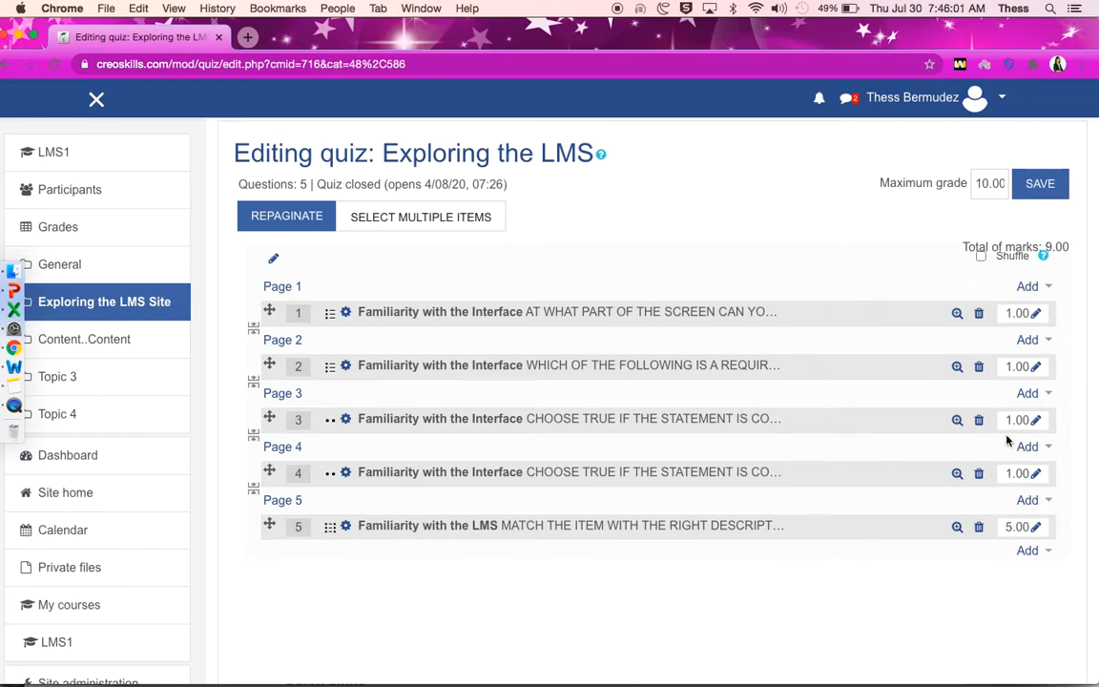
Step: Set the quiz's maximum grade to 9.00, save it, and check the question list
{"action": "left_click", "coordinate": [989, 186]}
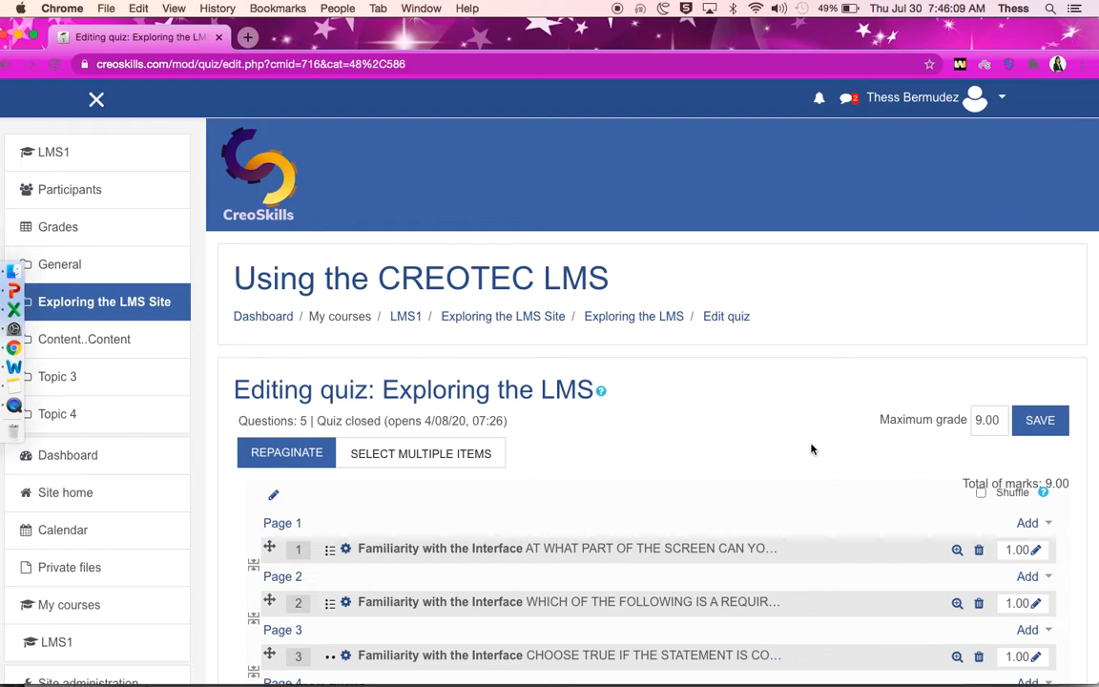
{"action": "scroll", "coordinate": [812, 449], "scroll_direction": "down", "scroll_amount": 5}
{"action": "scroll", "coordinate": [812, 449], "scroll_direction": "up", "scroll_amount": 2}
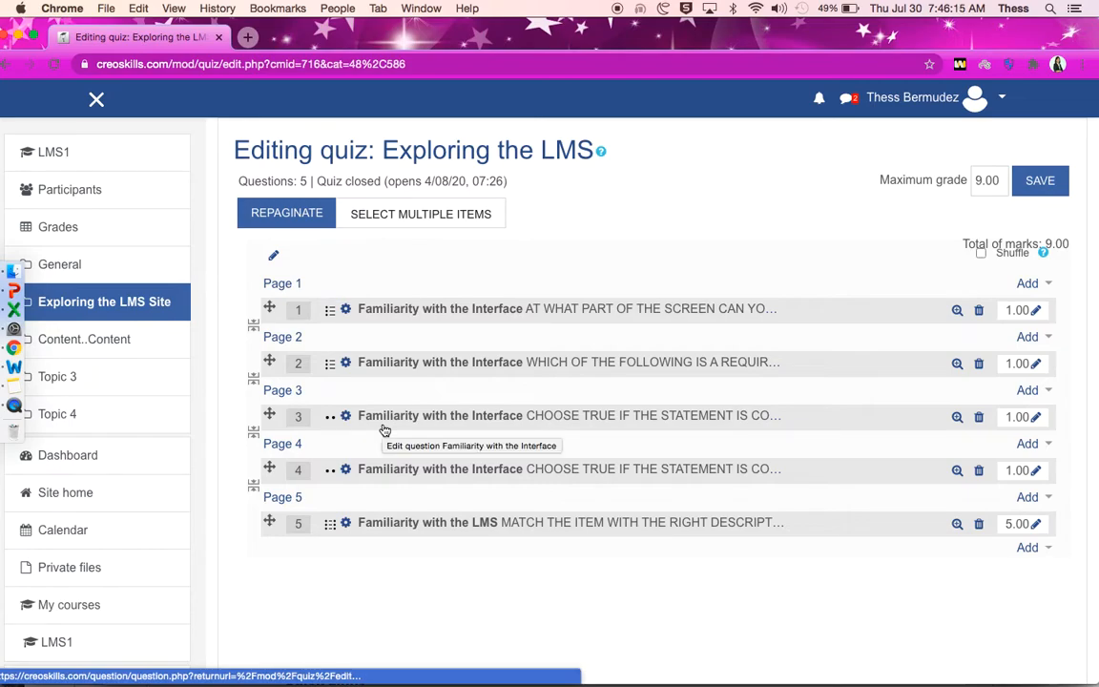
Step: Return to the Exploring the LMS Site section of the course and rename the quiz "Quiz - Exploring the LMS"
{"action": "left_click", "coordinate": [160, 305]}
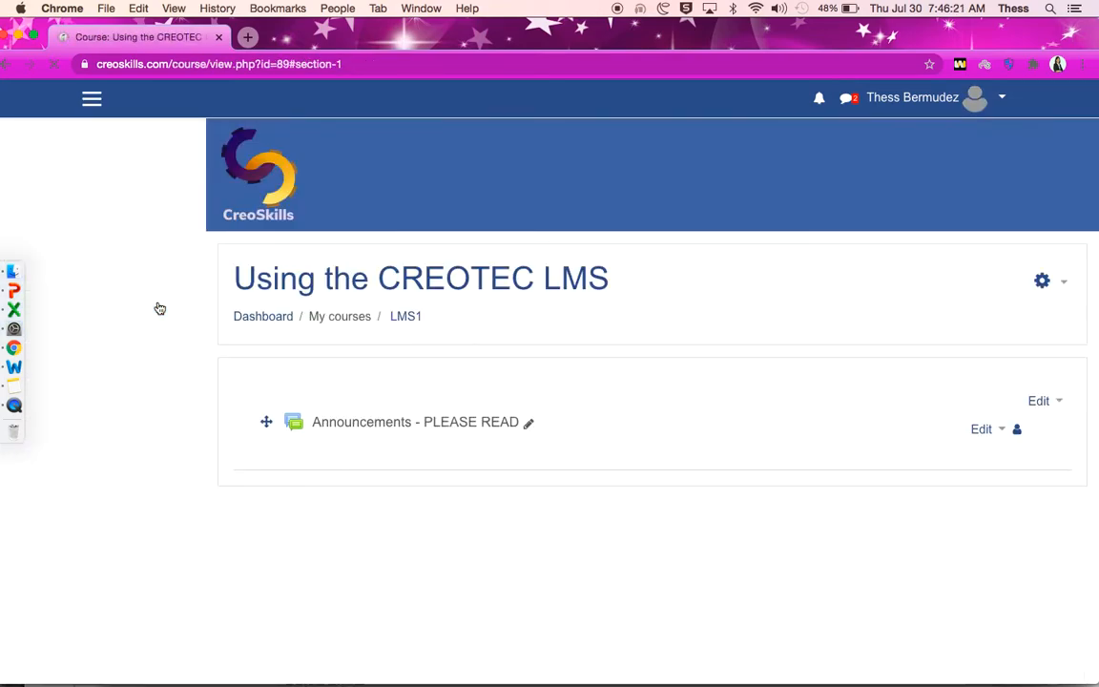
{"action": "scroll", "coordinate": [436, 452], "scroll_direction": "down", "scroll_amount": 10}
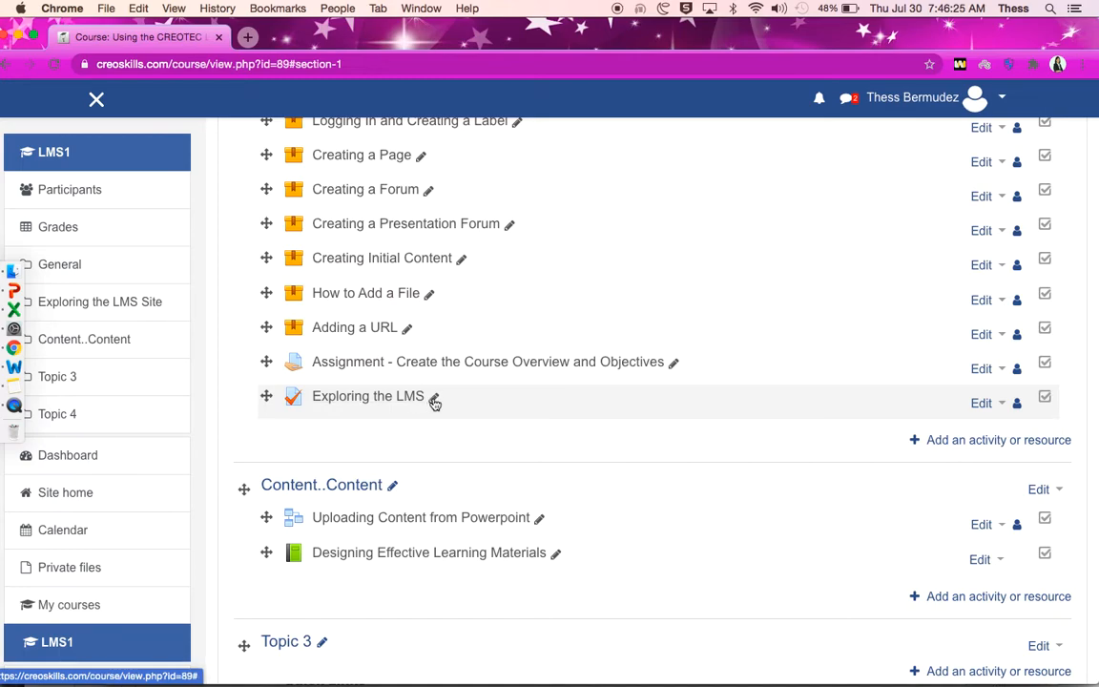
{"action": "left_click", "coordinate": [433, 399]}
{"action": "left_click", "coordinate": [290, 401]}
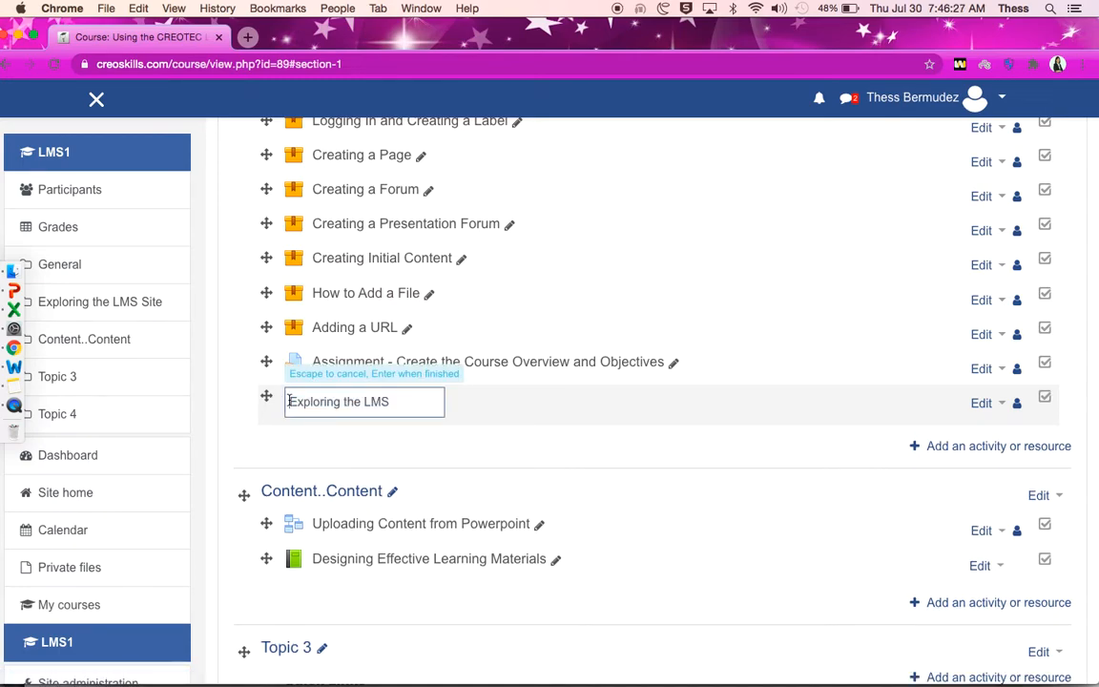
{"action": "type", "text": "Quiz -"}
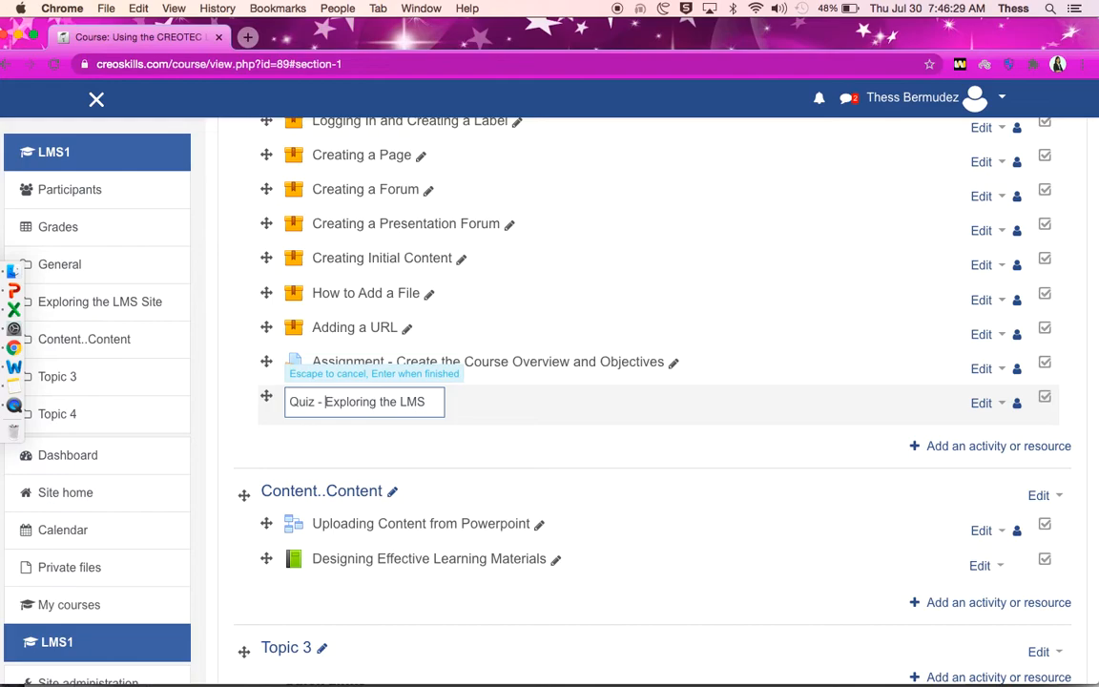
{"action": "key", "text": "Return"}
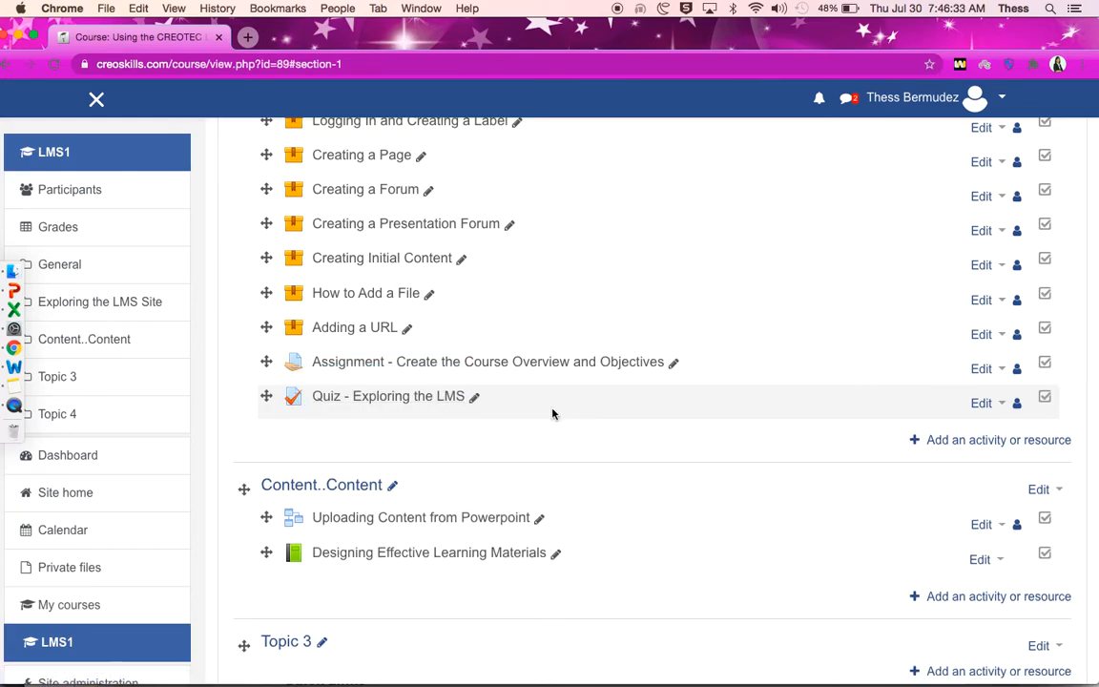
Step: Open the renamed quiz, check its availability, and review its questions and marks on the quiz editing page
{"action": "left_click", "coordinate": [459, 400]}
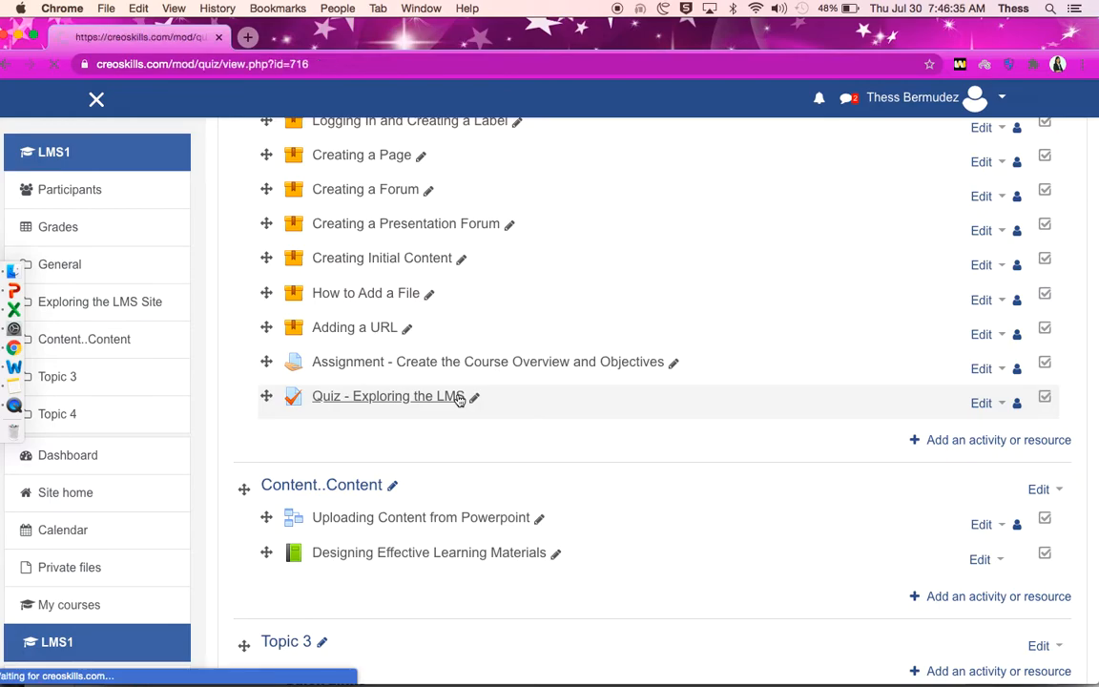
{"action": "scroll", "coordinate": [574, 497], "scroll_direction": "down", "scroll_amount": 3}
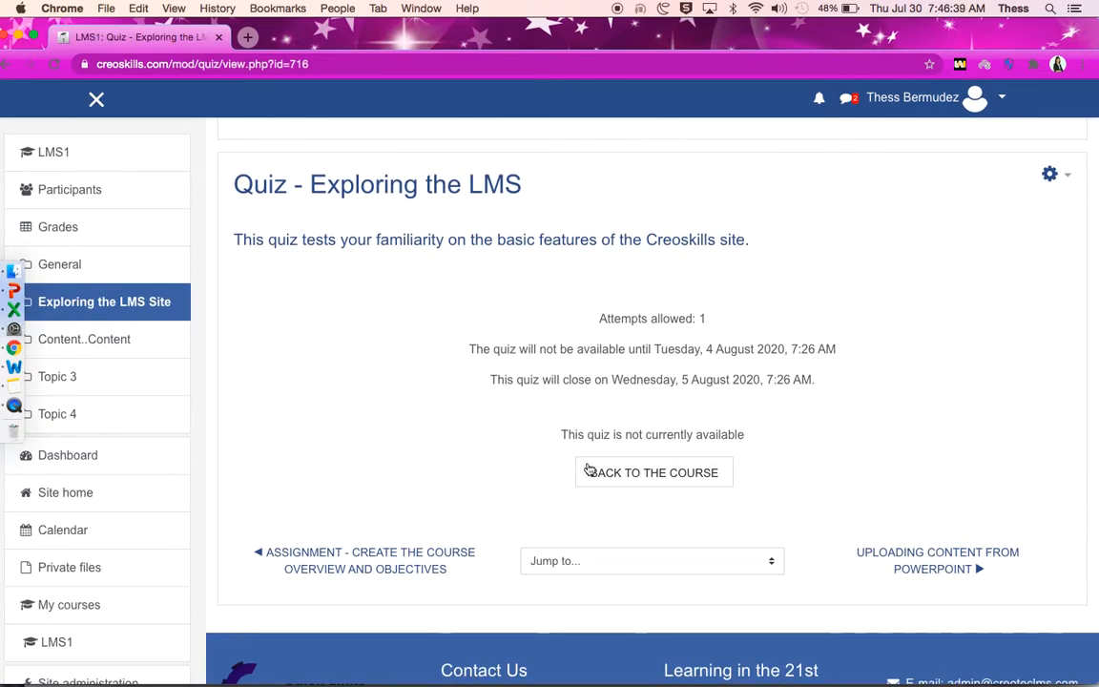
{"action": "left_click", "coordinate": [1065, 175]}
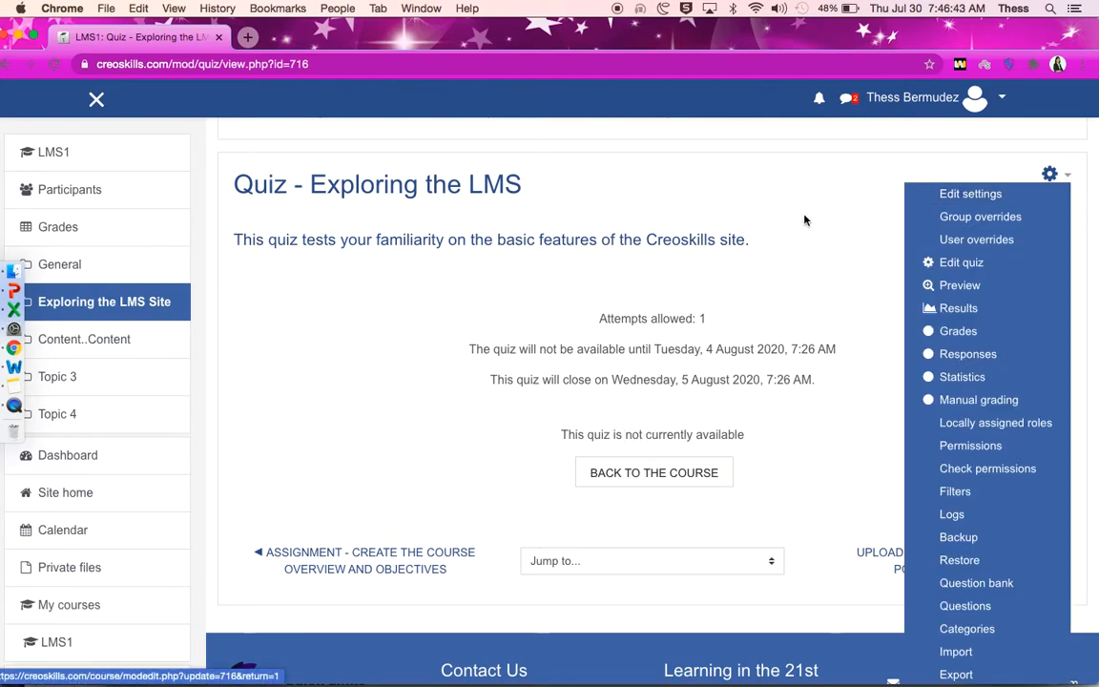
{"action": "left_click", "coordinate": [947, 263]}
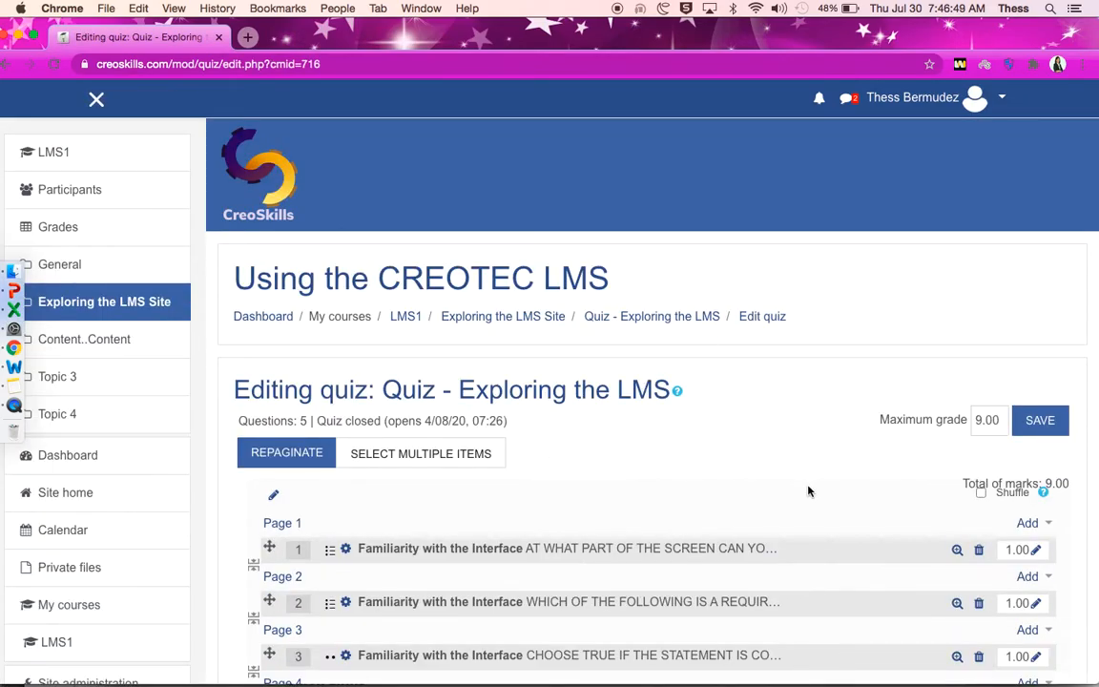
{"action": "scroll", "coordinate": [808, 491], "scroll_direction": "down", "scroll_amount": 5}
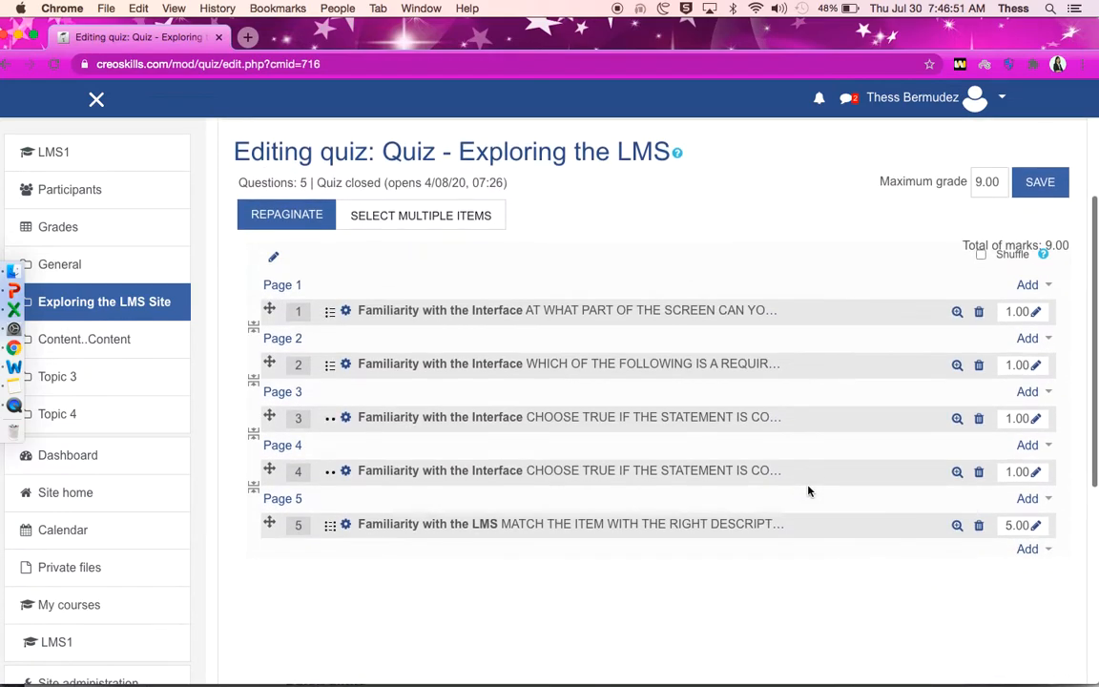
{"action": "scroll", "coordinate": [808, 491], "scroll_direction": "up", "scroll_amount": 1}
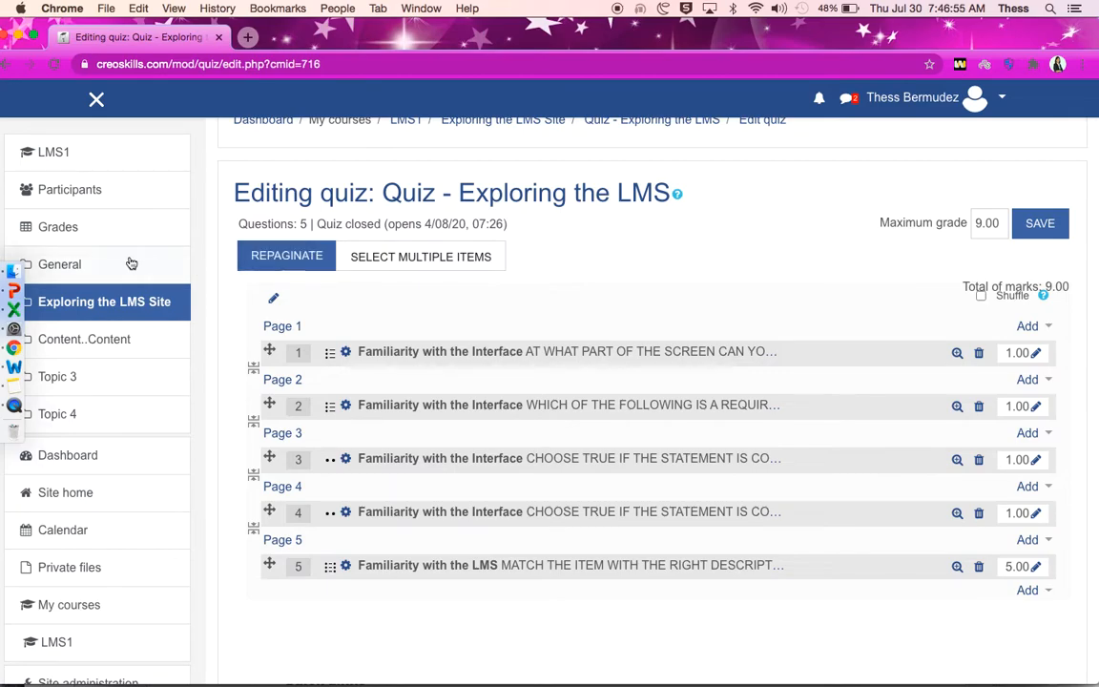
Step: Disable the open and close dates in the settings of "Quiz - Exploring the LMS", and save them, returning to the course
{"action": "left_click", "coordinate": [112, 301]}
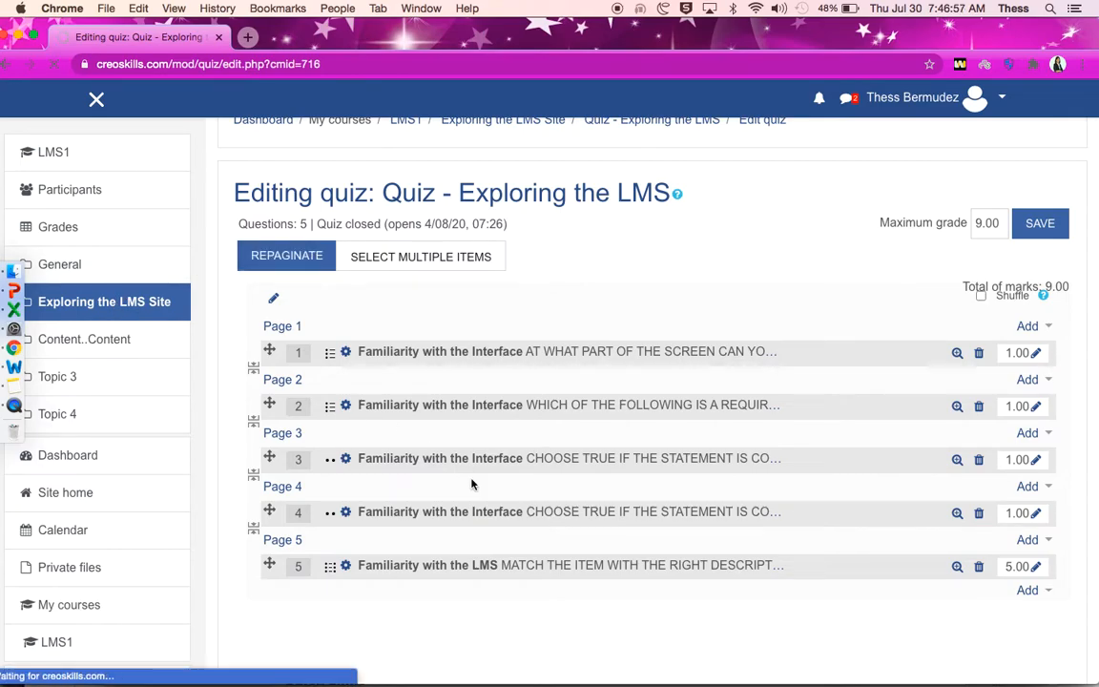
{"action": "scroll", "coordinate": [654, 576], "scroll_direction": "down", "scroll_amount": 10}
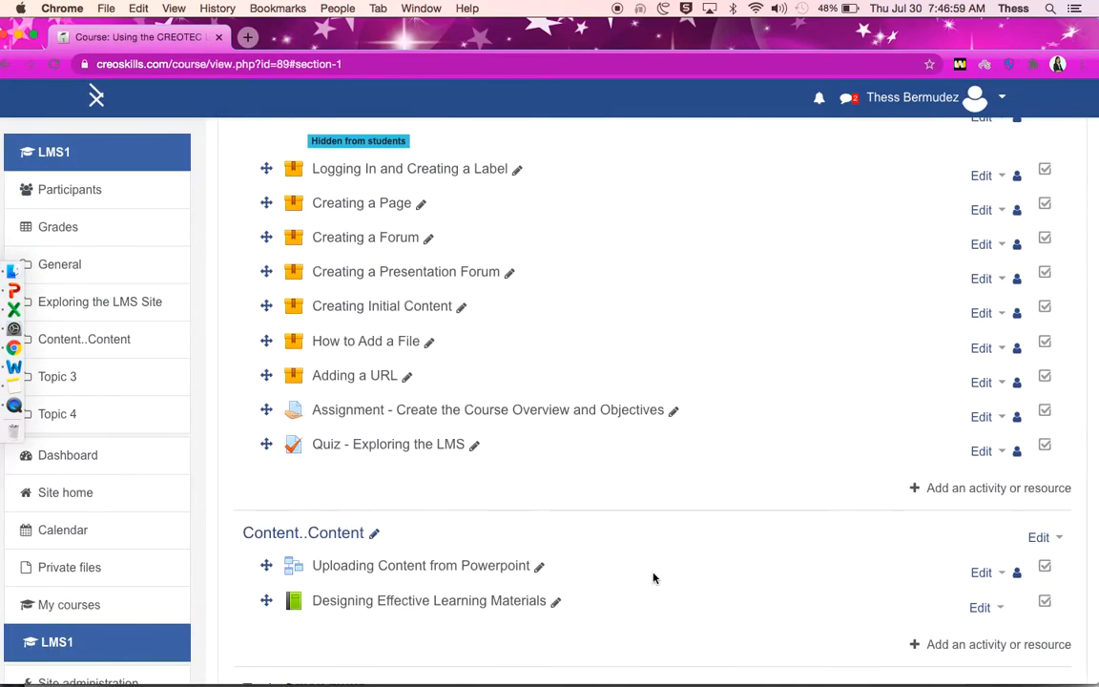
{"action": "scroll", "coordinate": [654, 578], "scroll_direction": "down", "scroll_amount": 4}
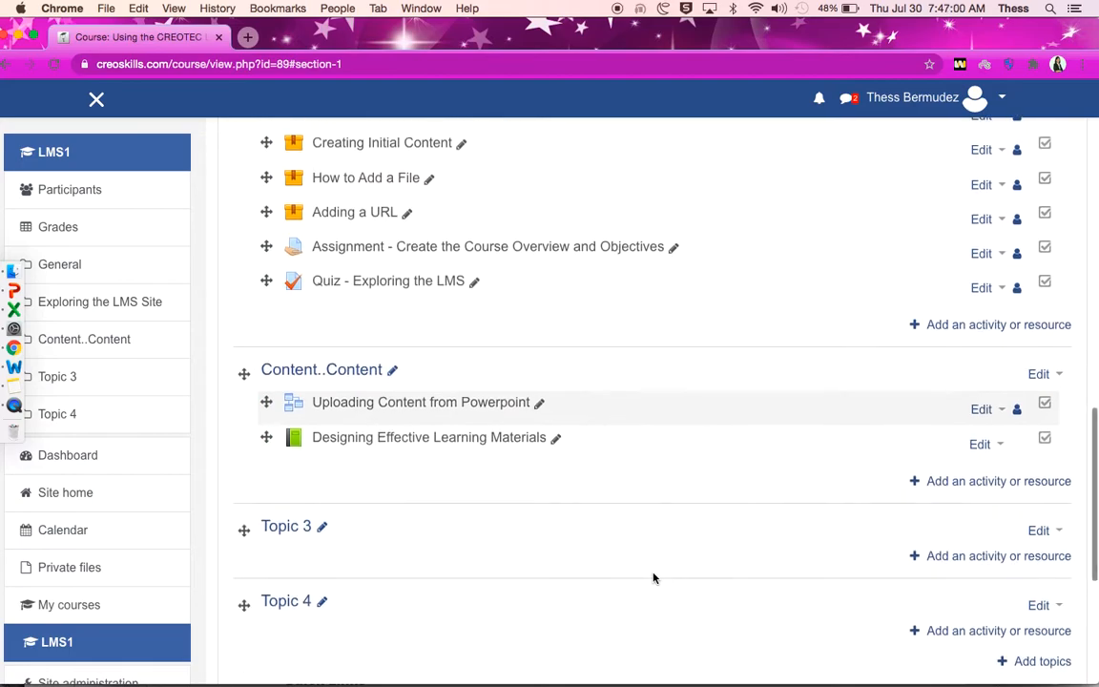
{"action": "left_click", "coordinate": [985, 287]}
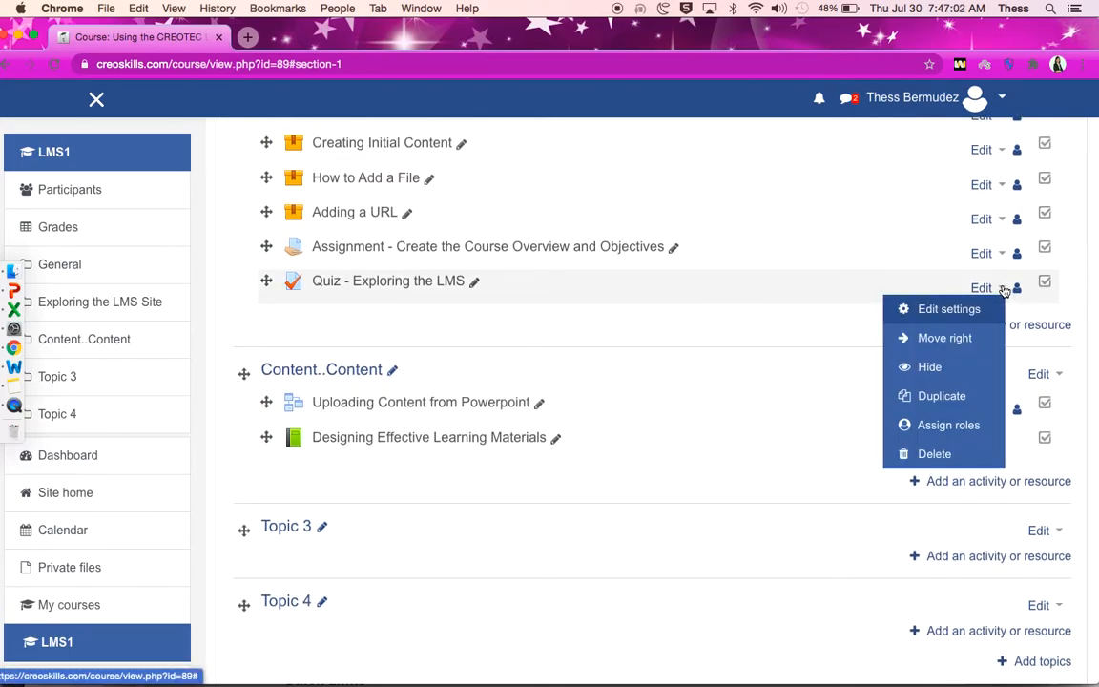
{"action": "left_click", "coordinate": [942, 309]}
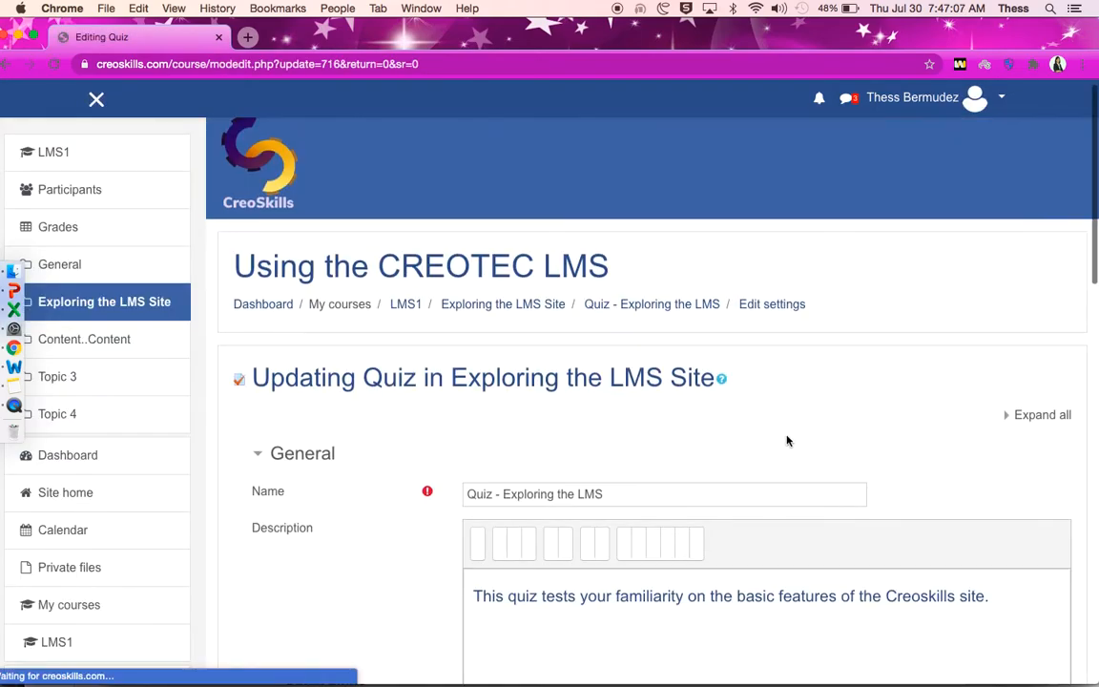
{"action": "scroll", "coordinate": [787, 438], "scroll_direction": "down", "scroll_amount": 5}
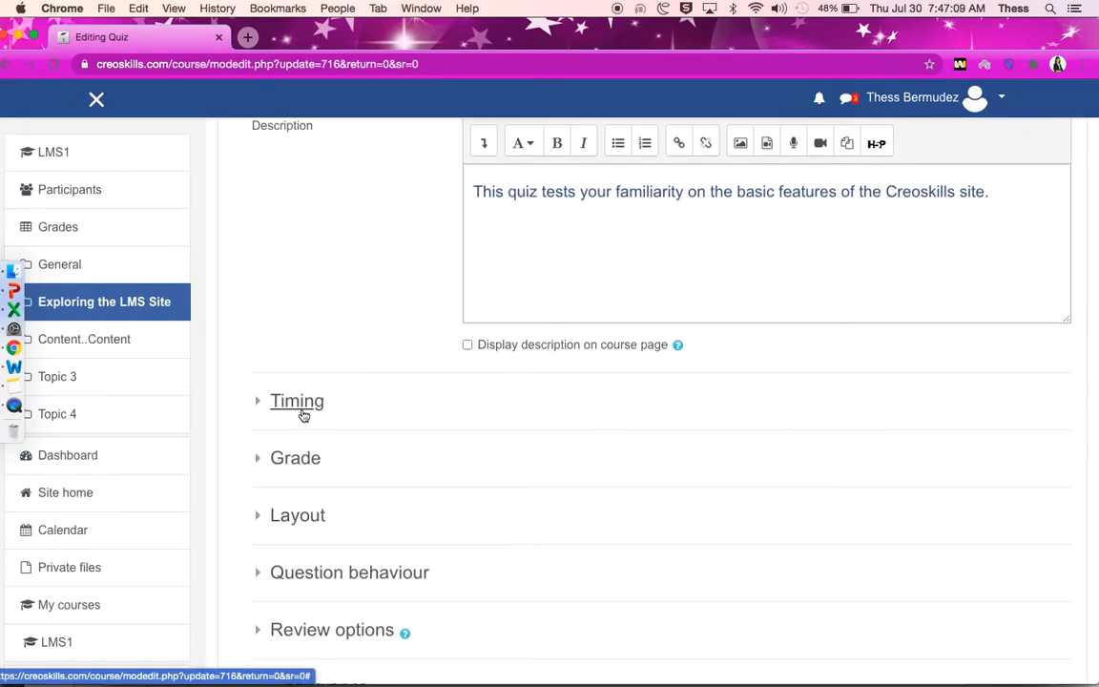
{"action": "left_click", "coordinate": [296, 401]}
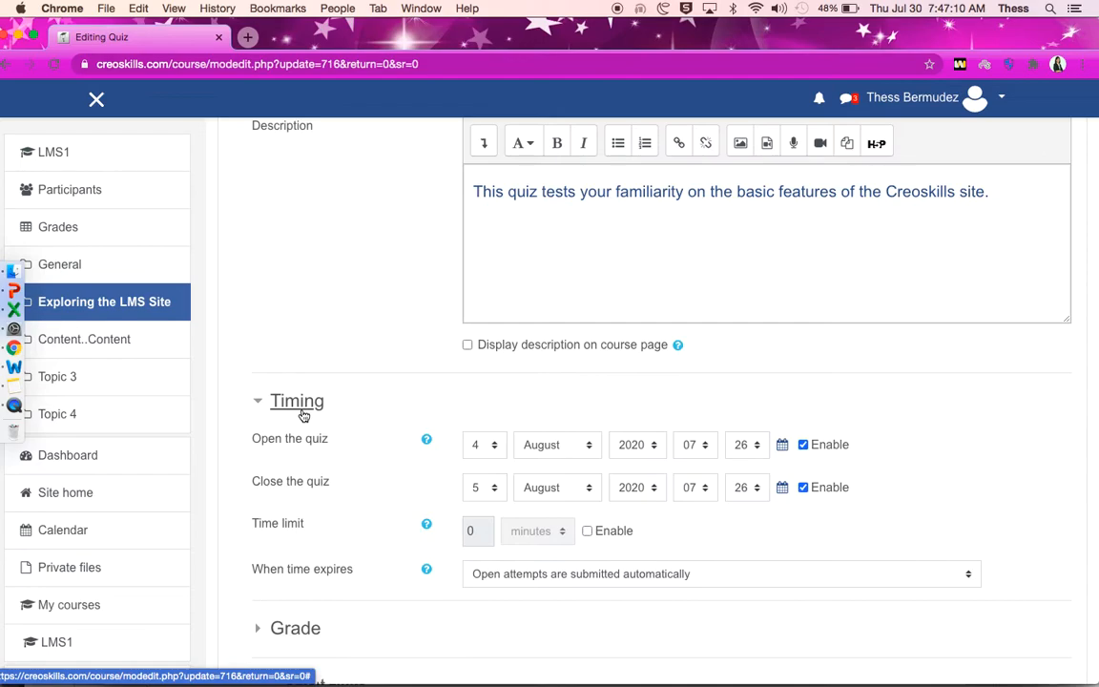
{"action": "left_click", "coordinate": [802, 444]}
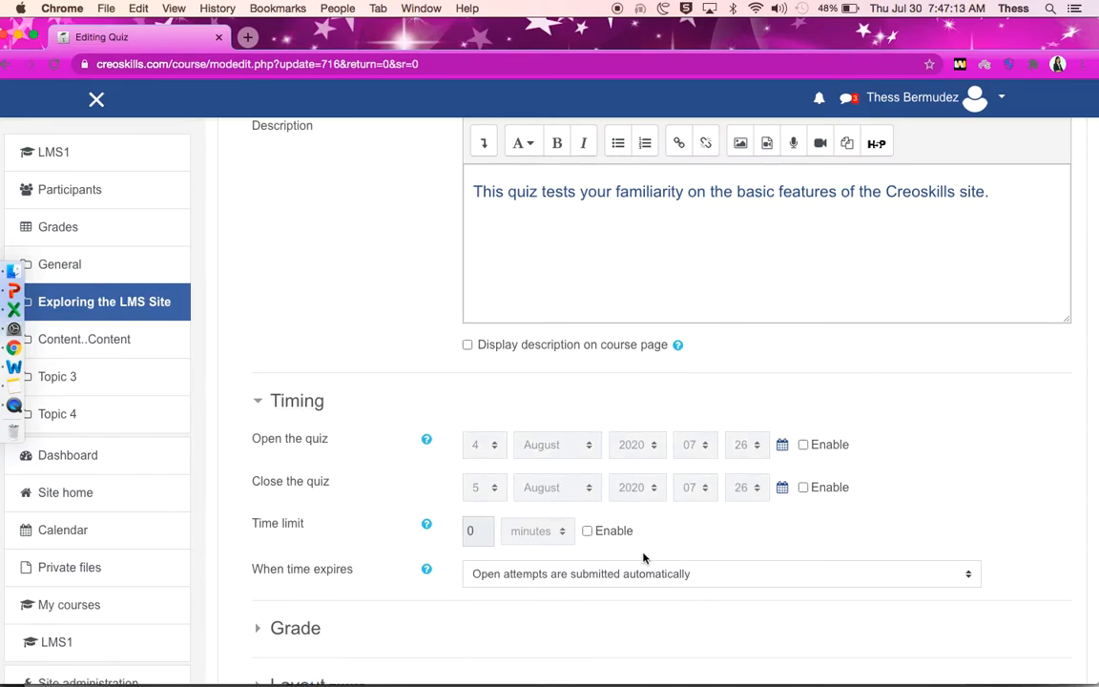
{"action": "scroll", "coordinate": [644, 554], "scroll_direction": "down", "scroll_amount": 10}
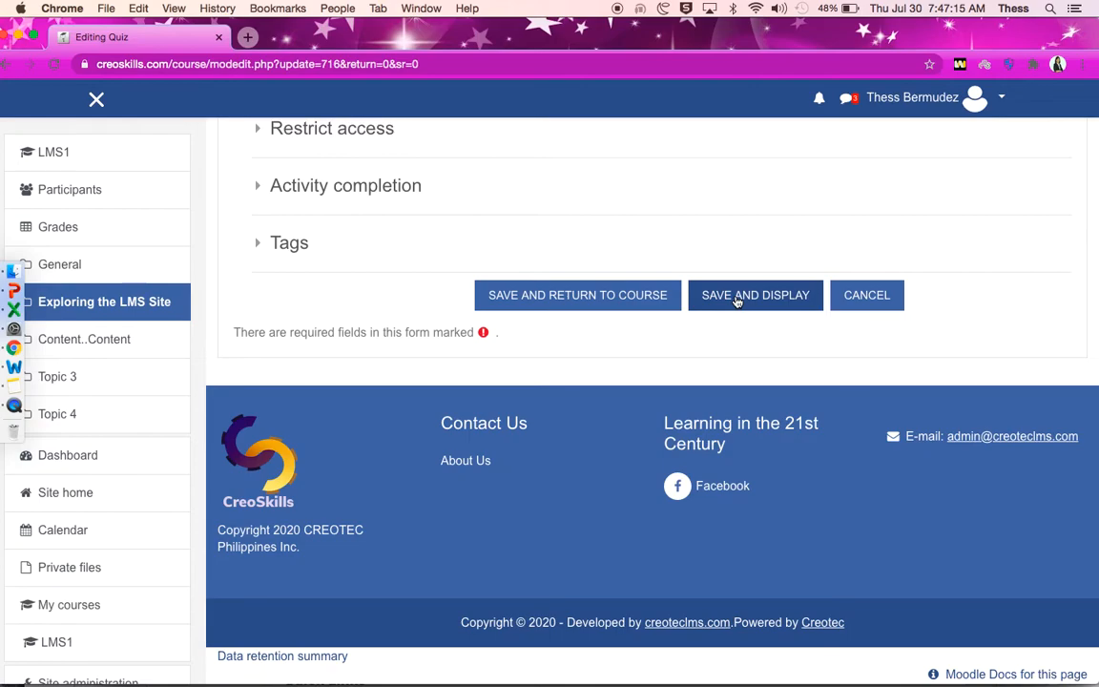
{"action": "left_click", "coordinate": [627, 296]}
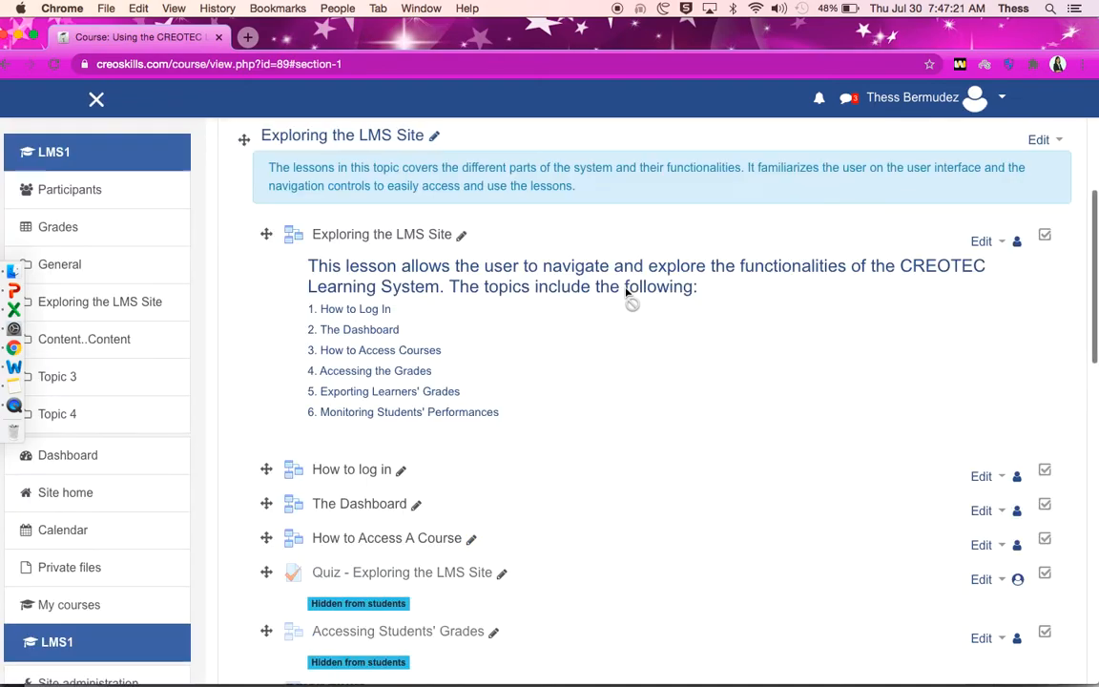
Step: Open "Quiz - Exploring the LMS" from the course page and start an attempt
{"action": "scroll", "coordinate": [557, 484], "scroll_direction": "down", "scroll_amount": 5}
{"action": "scroll", "coordinate": [557, 485], "scroll_direction": "down", "scroll_amount": 7}
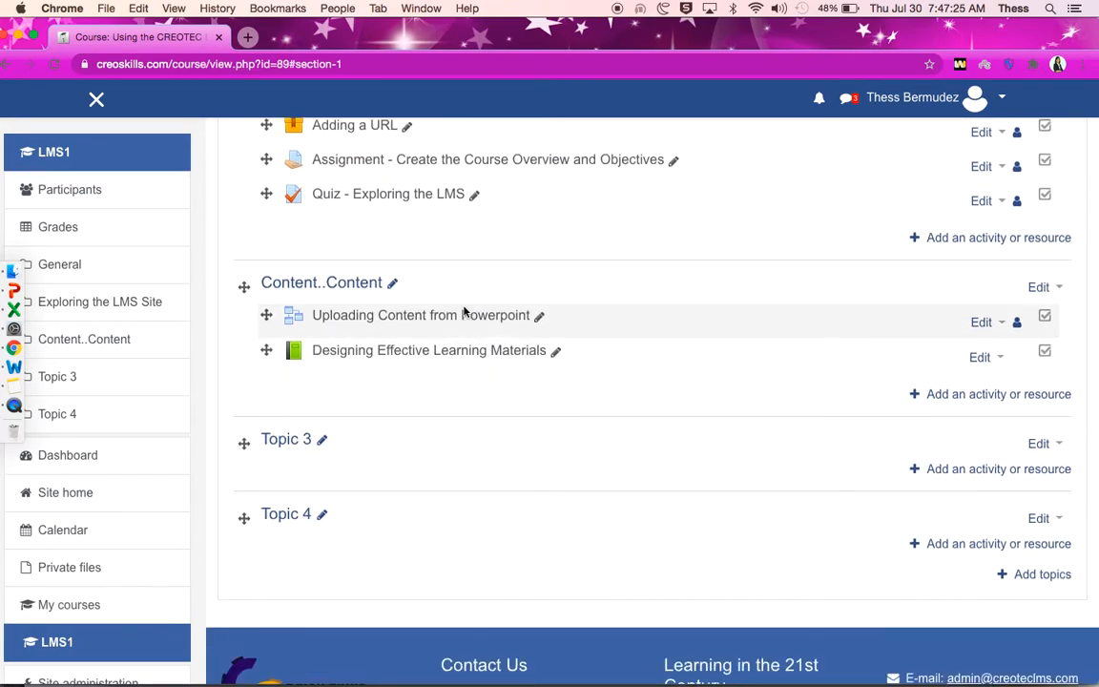
{"action": "left_click", "coordinate": [421, 194]}
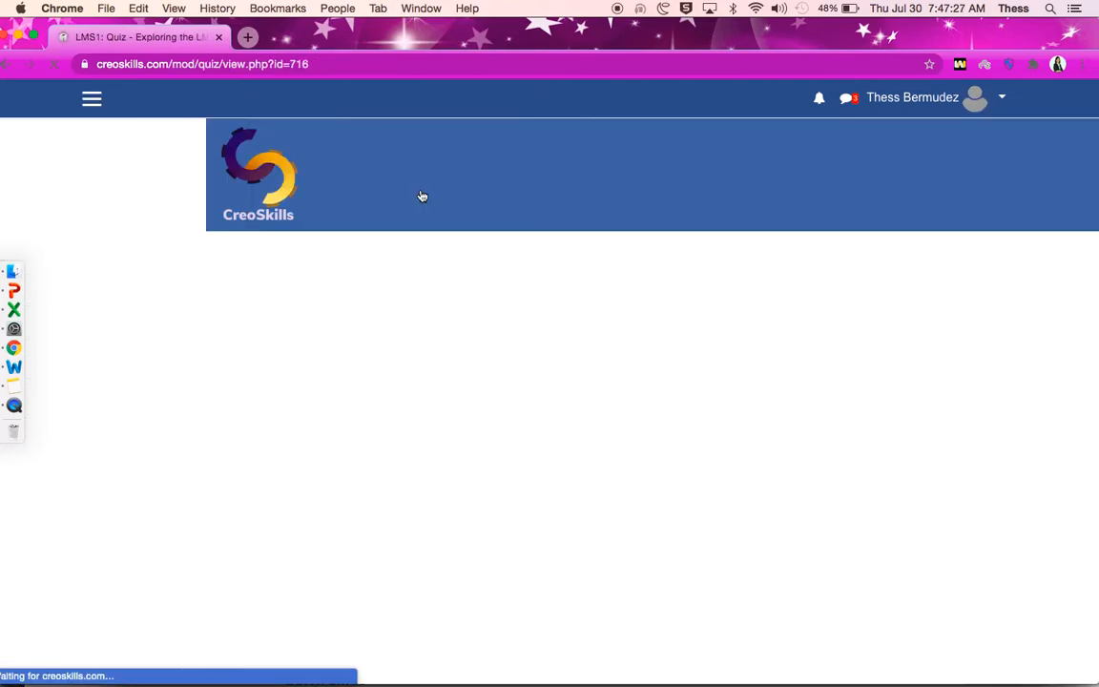
{"action": "scroll", "coordinate": [734, 536], "scroll_direction": "down", "scroll_amount": 3}
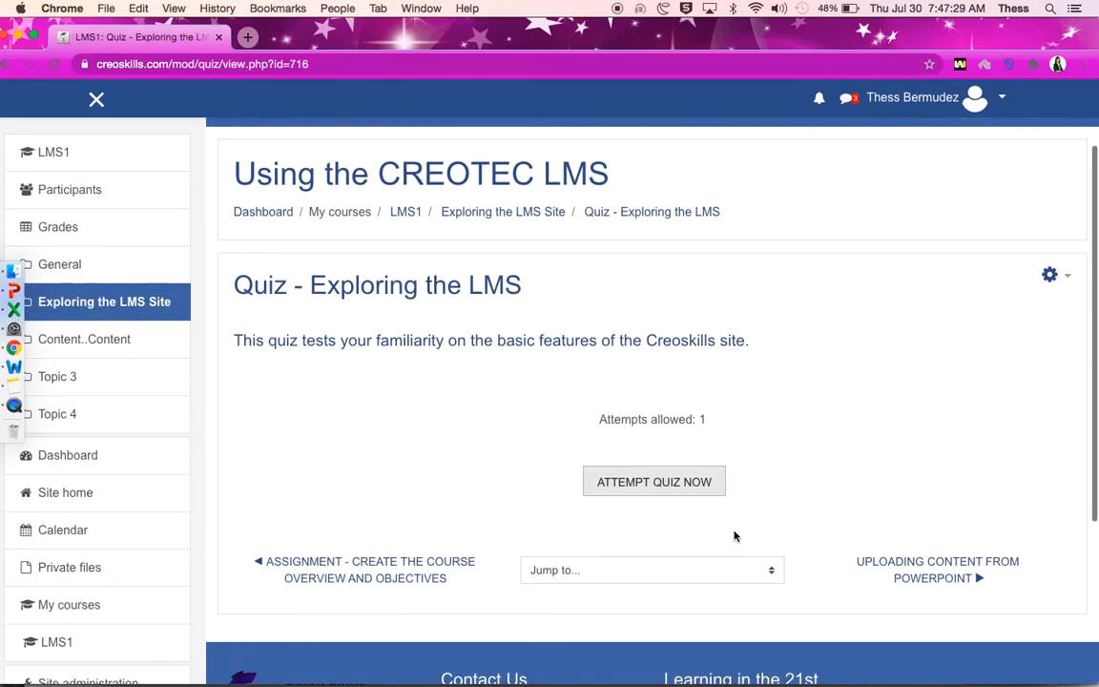
{"action": "left_click", "coordinate": [634, 484]}
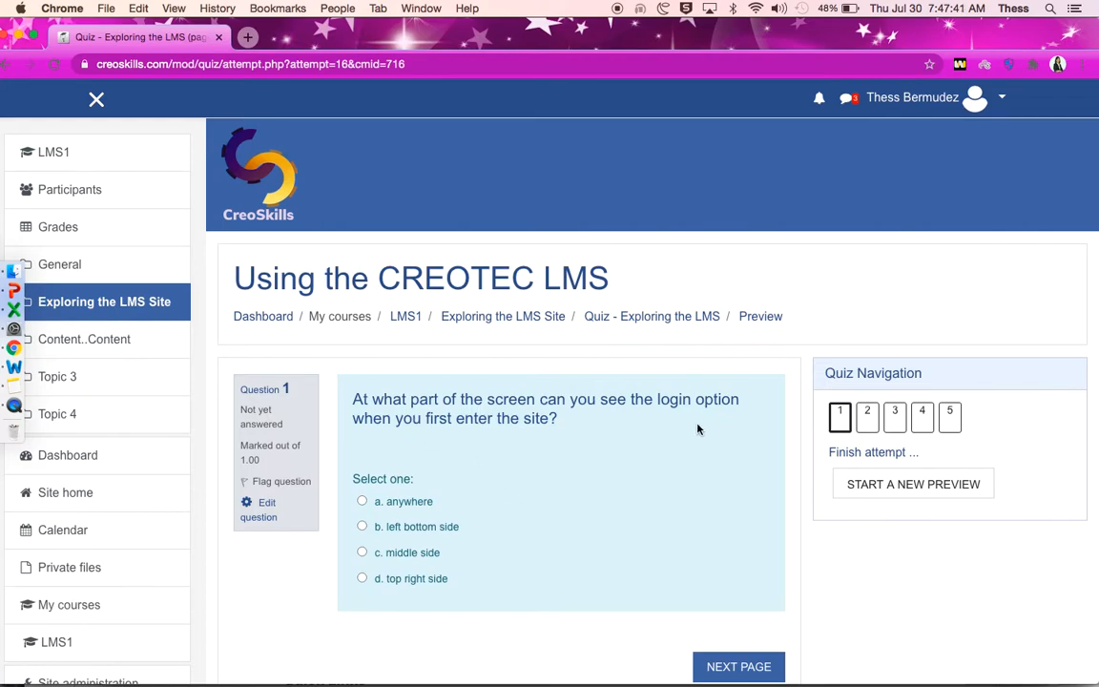
Step: Answer Question 1 with "top right side" and go on to Question 2
{"action": "scroll", "coordinate": [646, 490], "scroll_direction": "down", "scroll_amount": 2}
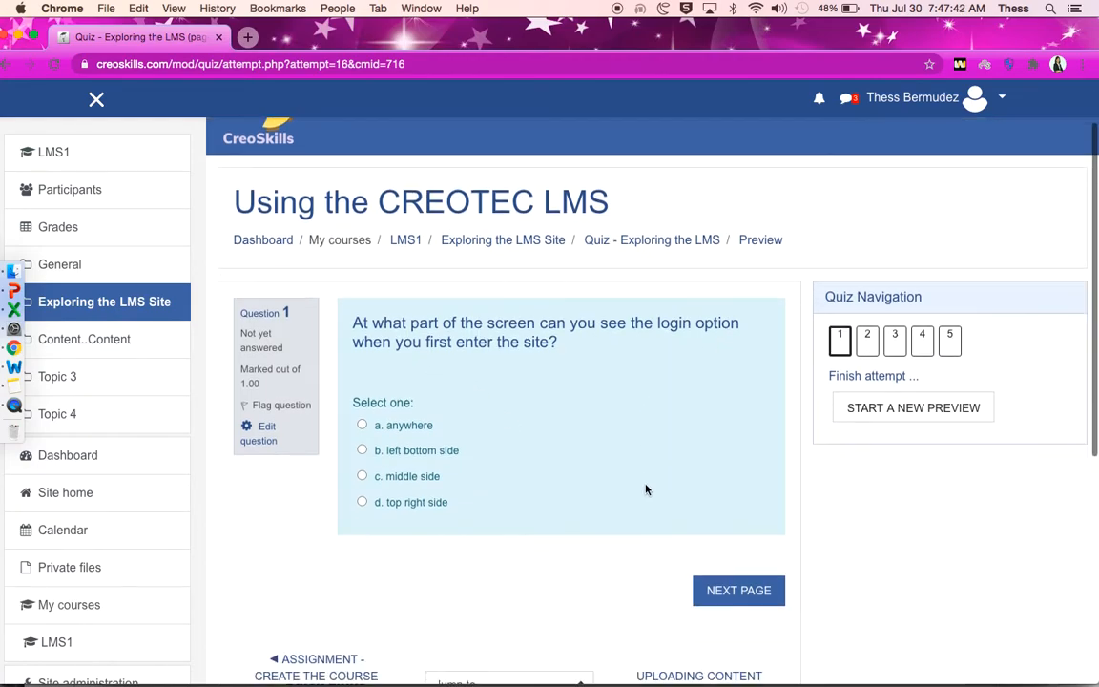
{"action": "left_click", "coordinate": [362, 503]}
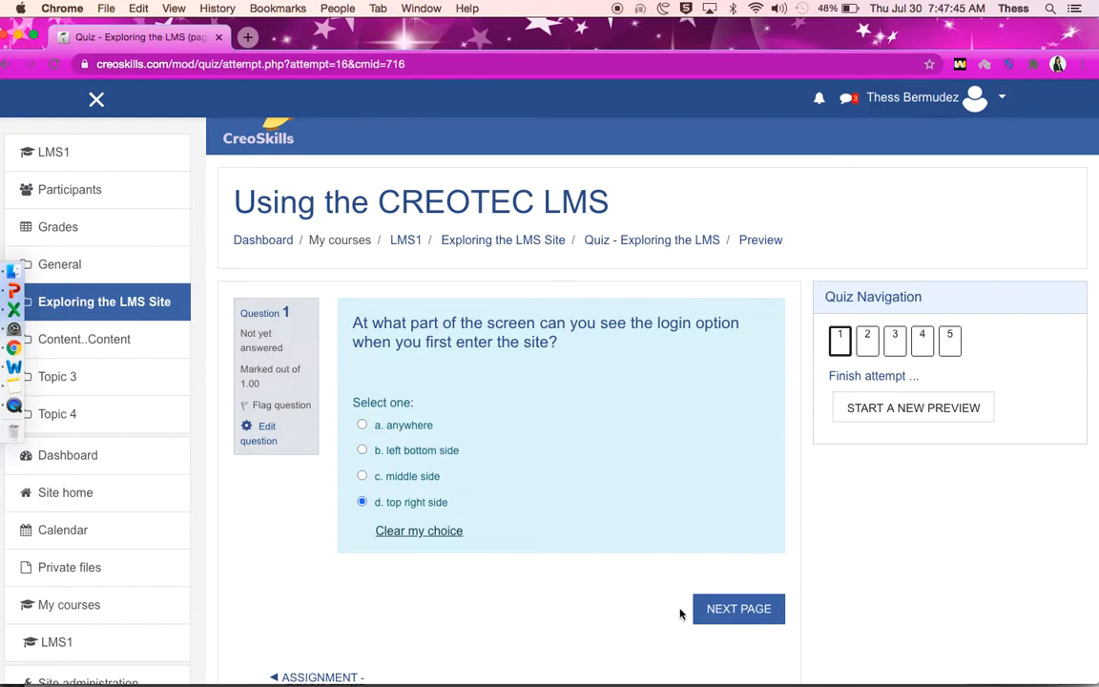
{"action": "left_click", "coordinate": [721, 612]}
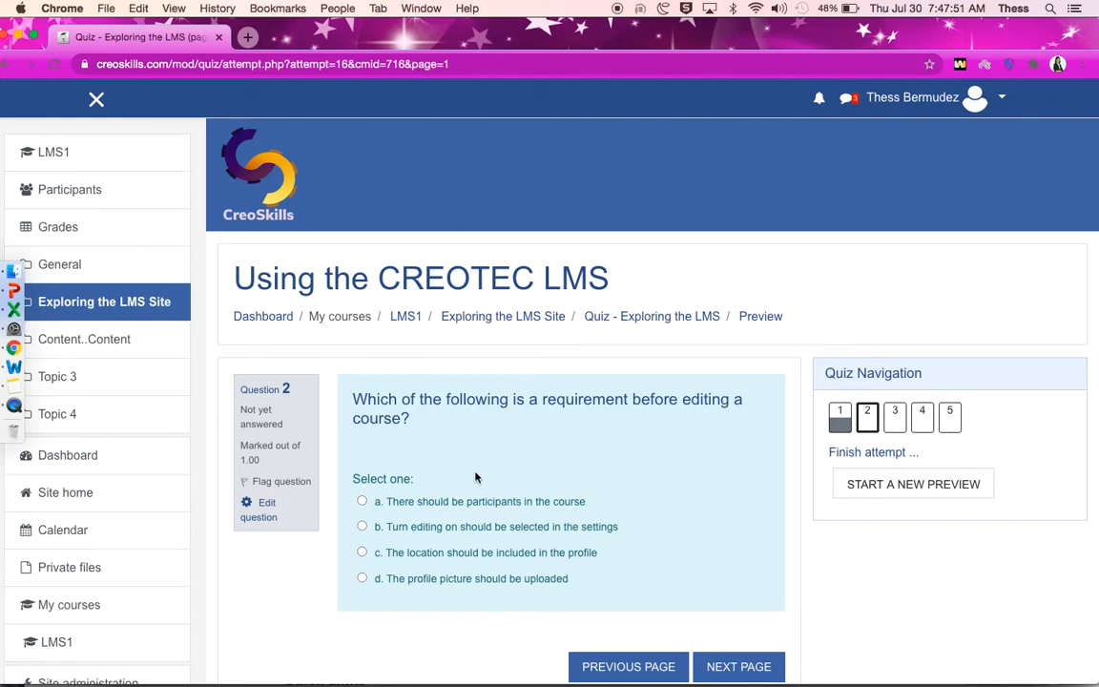
Step: Answer Question 2 with "Turn editing on should be selected in the settings" and Question 3 with True, and continue to Question 4
{"action": "left_click", "coordinate": [362, 527]}
{"action": "scroll", "coordinate": [545, 621], "scroll_direction": "down", "scroll_amount": 3}
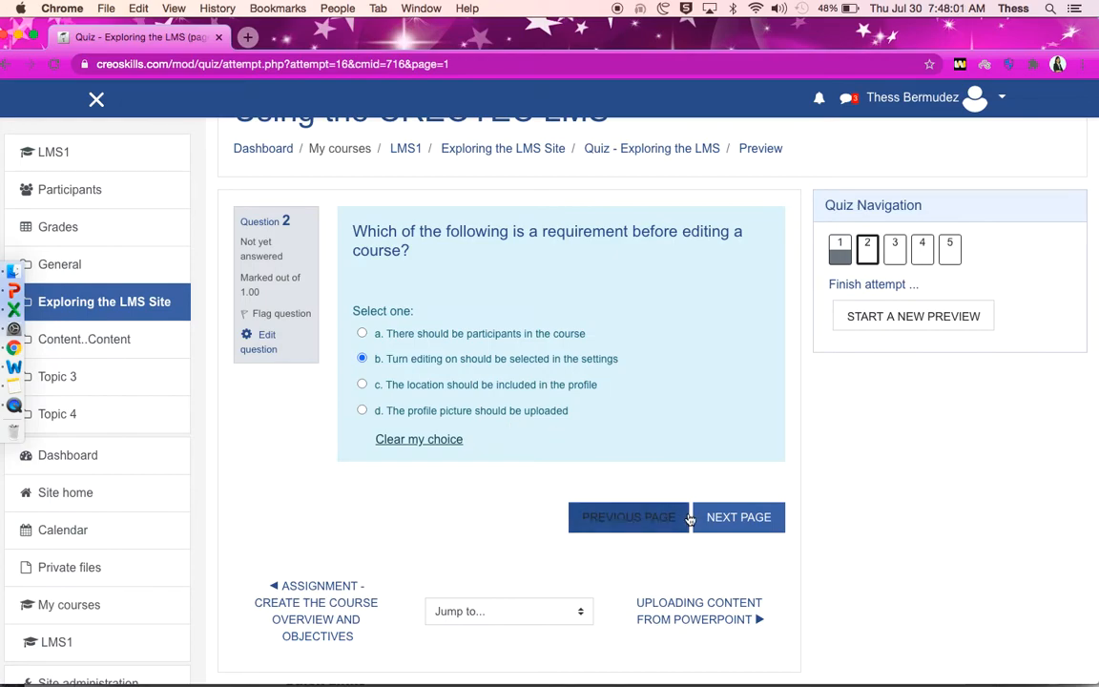
{"action": "left_click", "coordinate": [729, 518]}
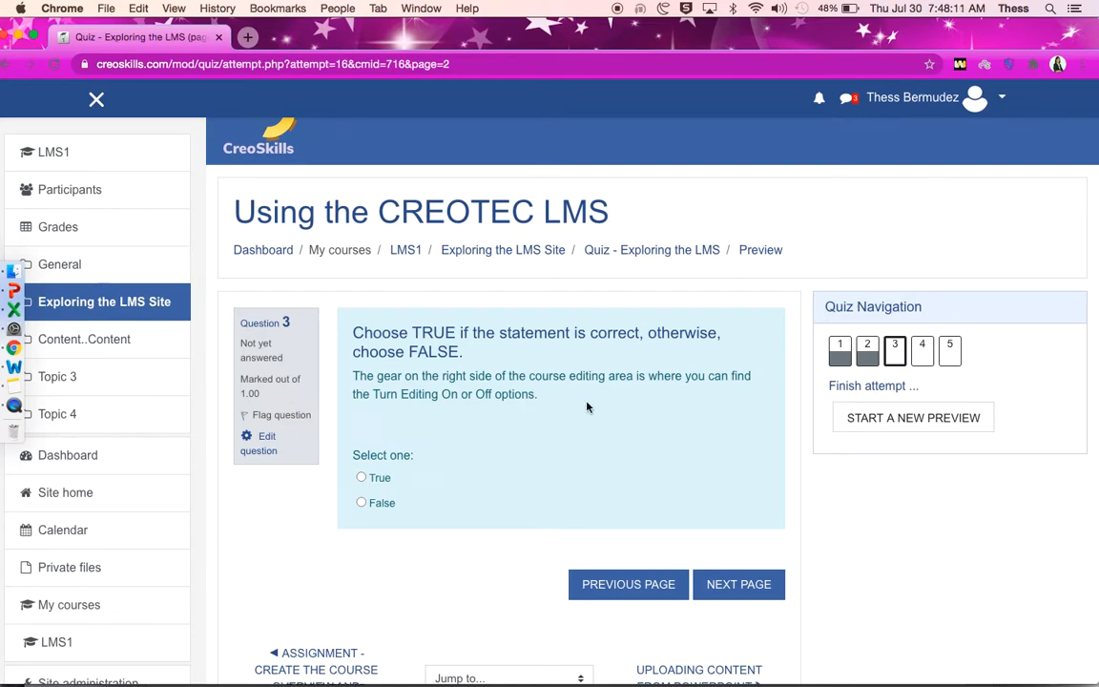
{"action": "left_click", "coordinate": [361, 479]}
{"action": "left_click", "coordinate": [731, 584]}
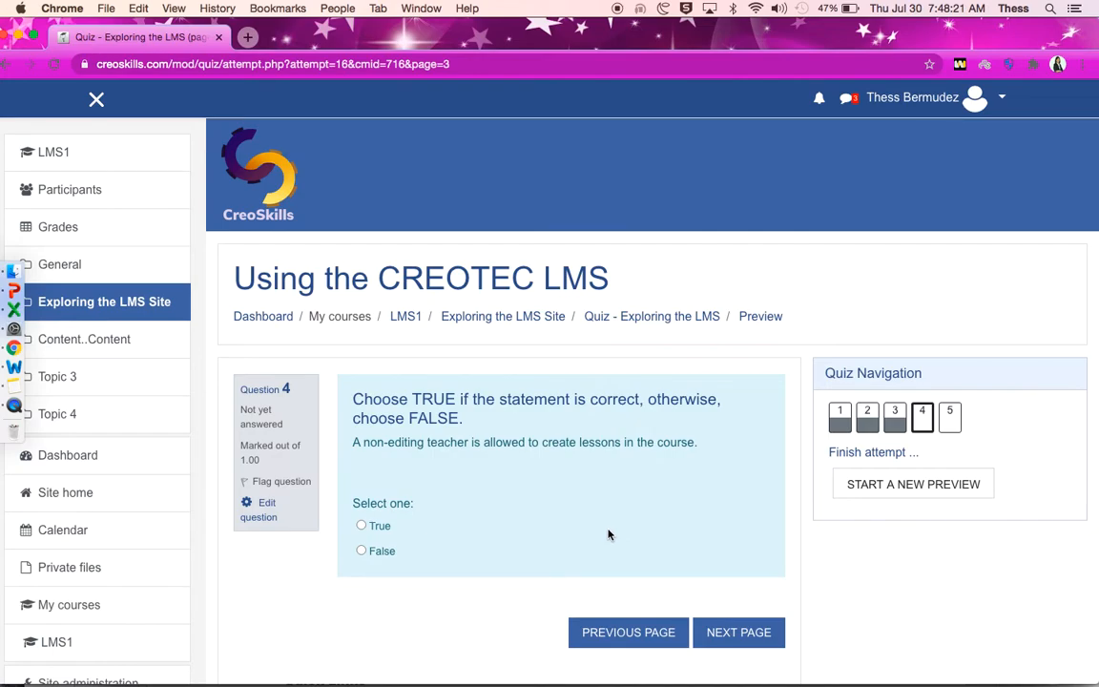
Step: Answer Question 4 with False and continue to Question 5
{"action": "left_click", "coordinate": [361, 551]}
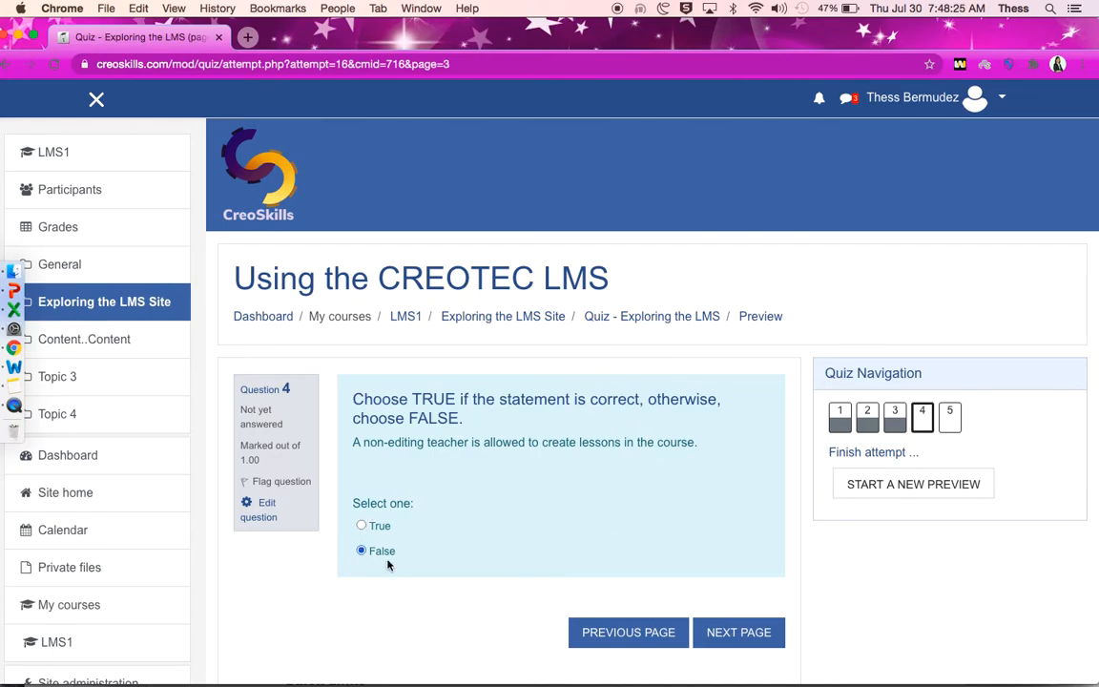
{"action": "left_click", "coordinate": [725, 633]}
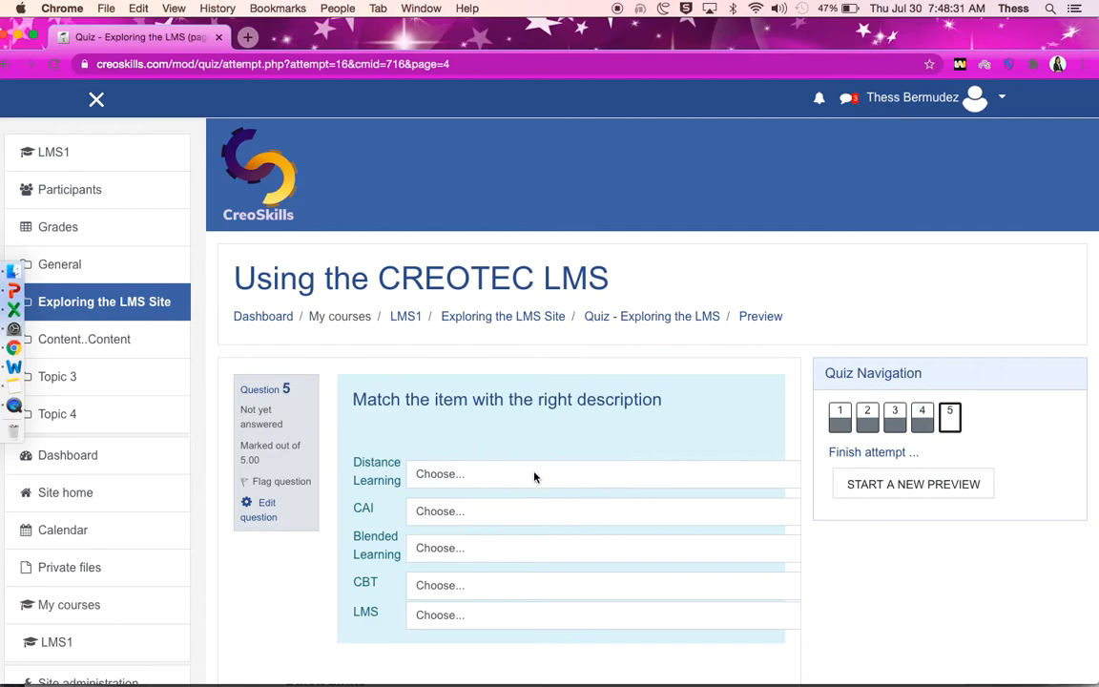
Step: In Question 5, match Distance Learning with "A learning modality that limits the learning to online asynchronous or synchronous interaction of students and learners"
{"action": "left_click", "coordinate": [588, 487]}
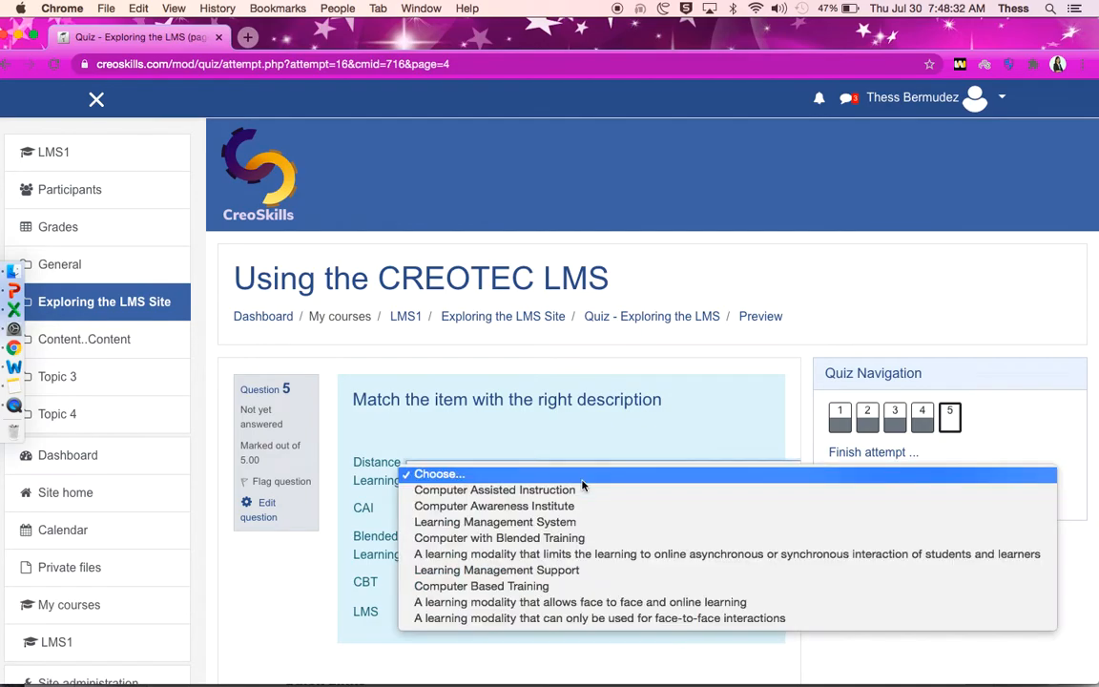
{"action": "left_click", "coordinate": [561, 423]}
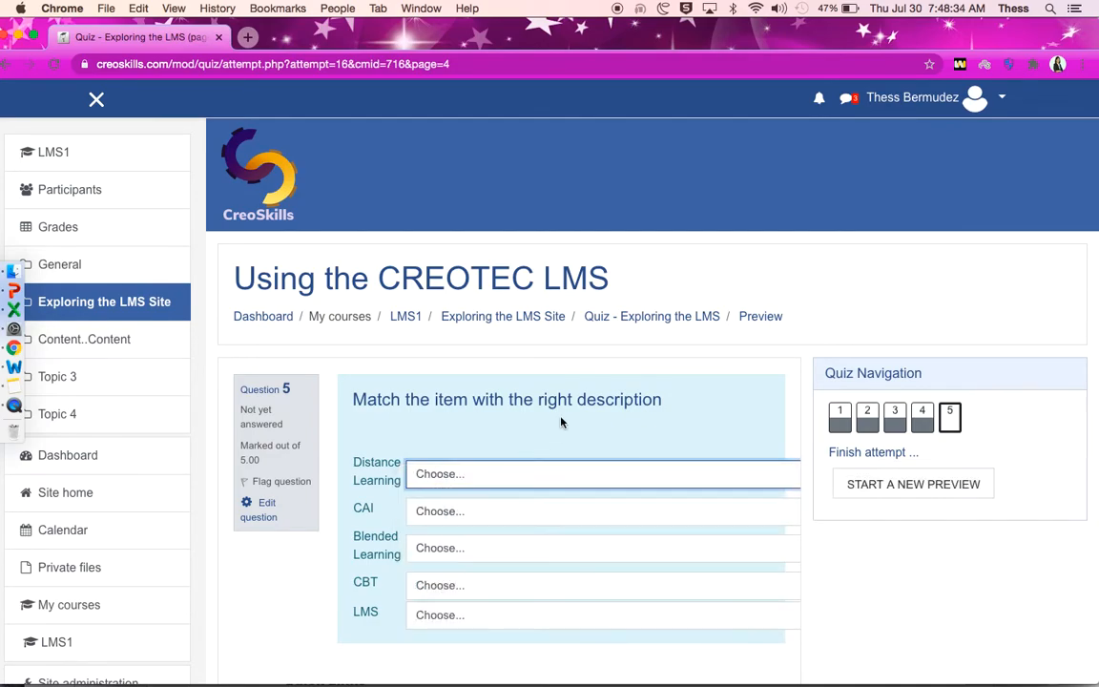
{"action": "left_click", "coordinate": [474, 474]}
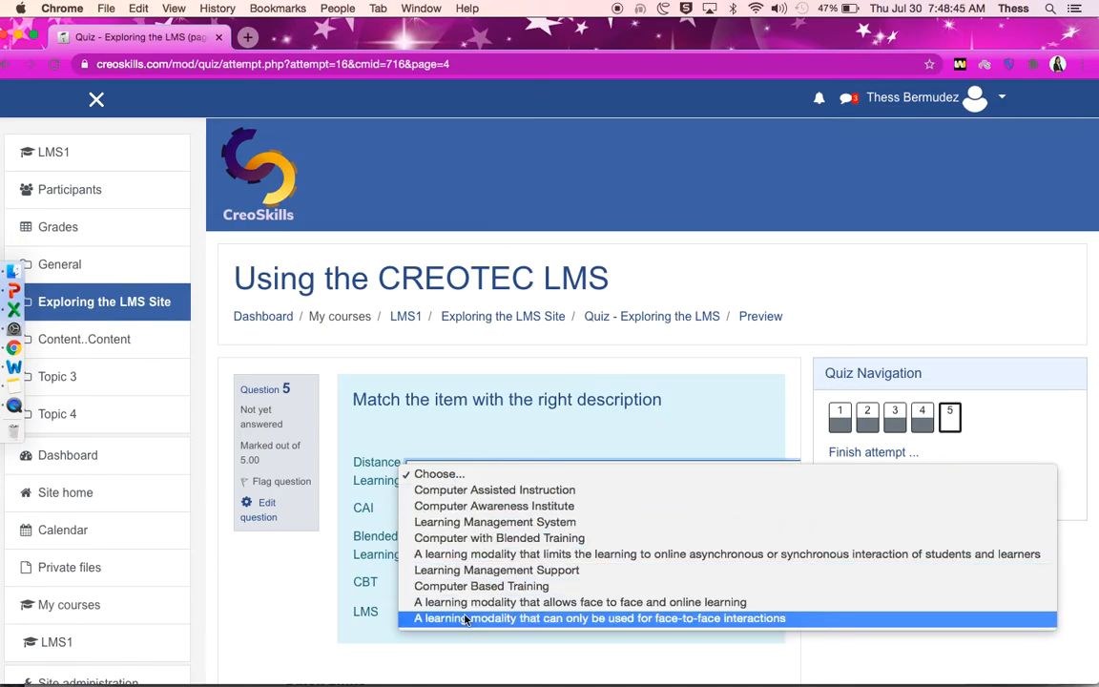
{"action": "left_click", "coordinate": [474, 554]}
Step: Match CAI with "Computer Assisted Instruction" and Blended Learning with "A learning modality that allows face to face and online learning"
{"action": "left_click", "coordinate": [468, 518]}
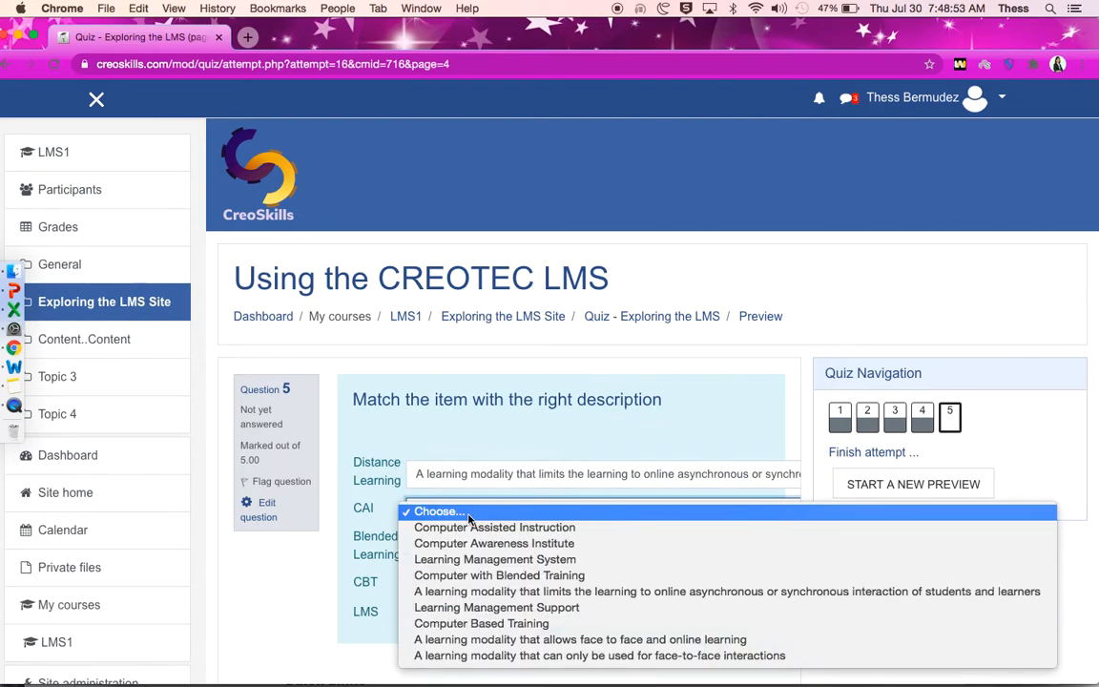
{"action": "left_click", "coordinate": [472, 527]}
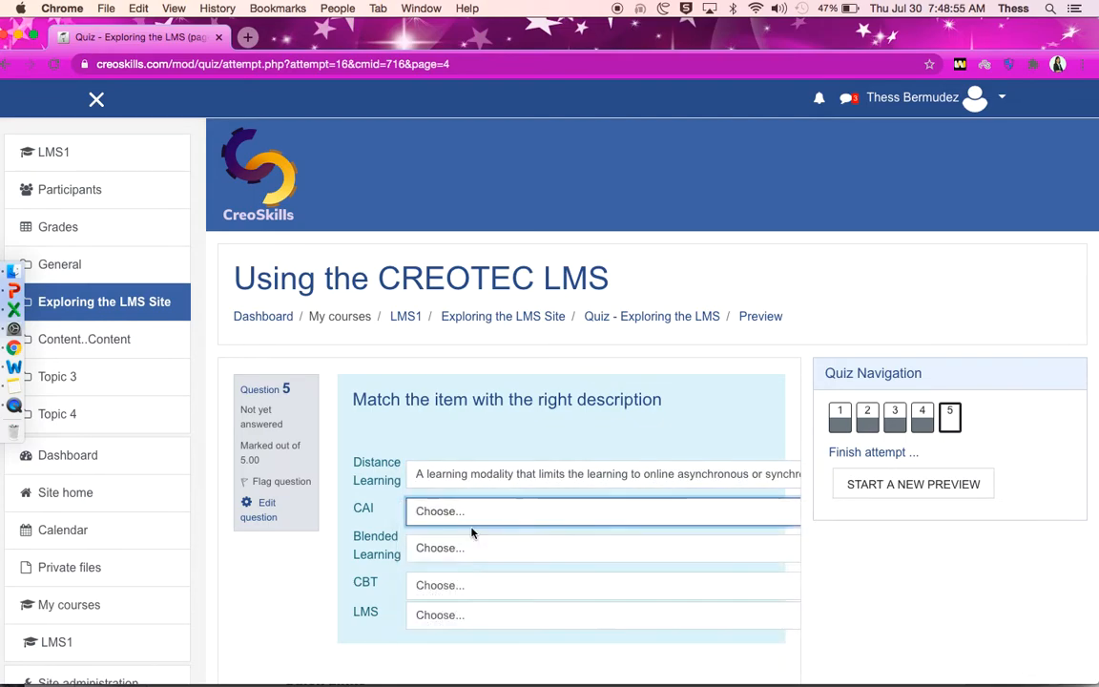
{"action": "left_click", "coordinate": [459, 551]}
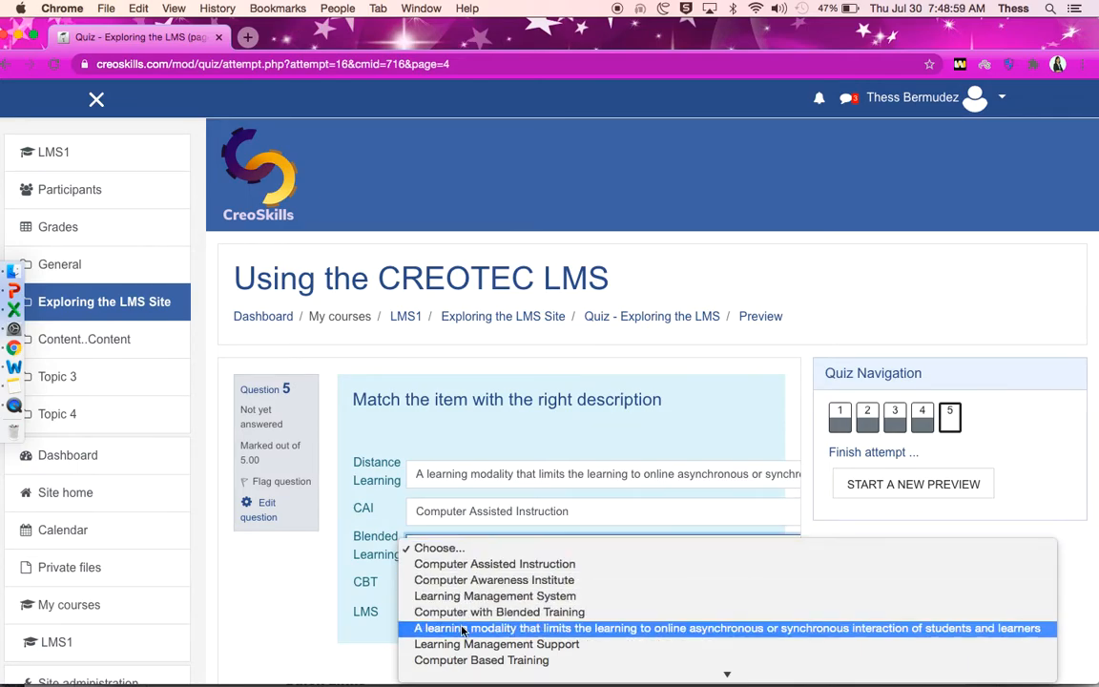
{"action": "scroll", "coordinate": [602, 661], "scroll_direction": "down", "scroll_amount": 2}
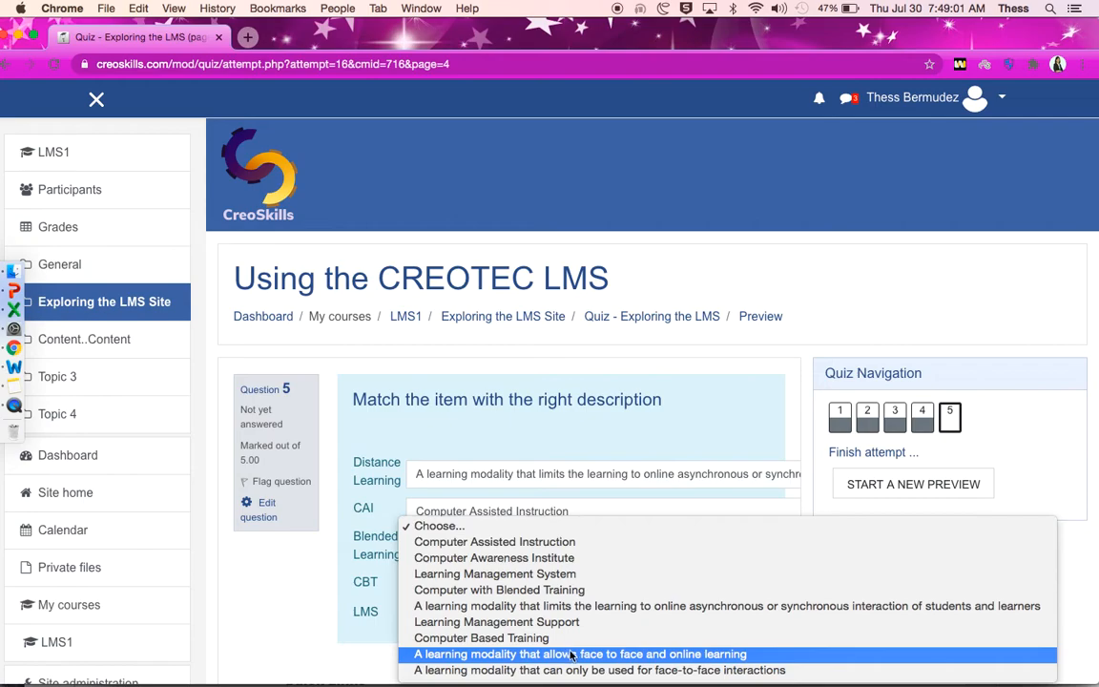
{"action": "left_click", "coordinate": [588, 658]}
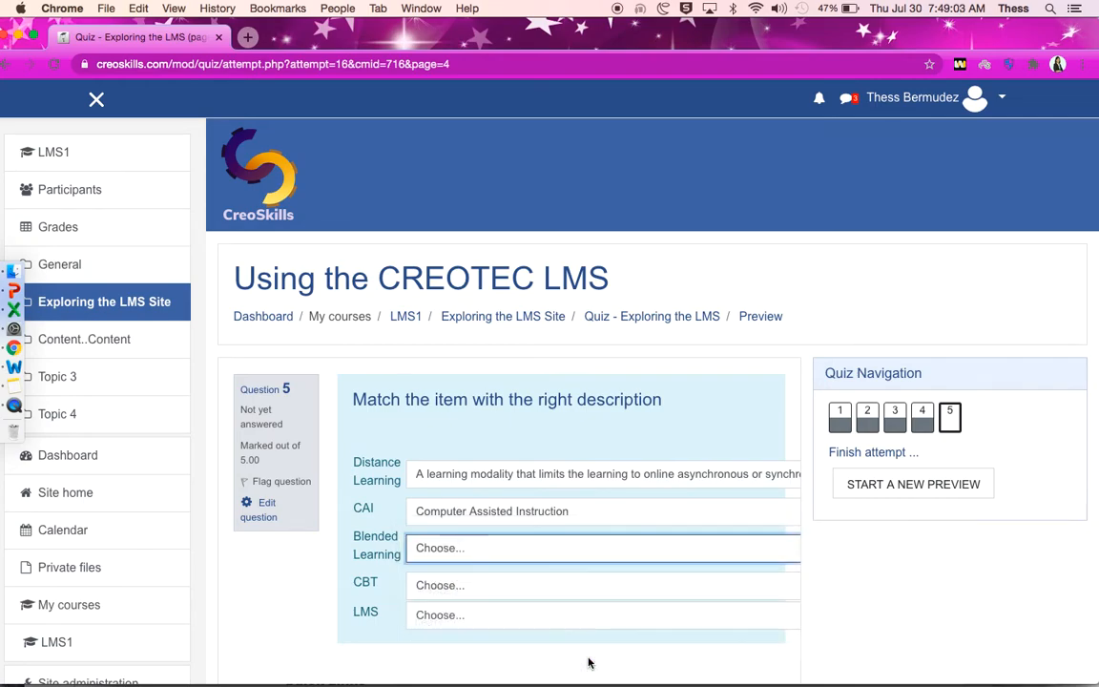
Step: Match CBT with "Computer Based Training" and LMS with "Learning Management System" in Question 5
{"action": "left_click", "coordinate": [473, 593]}
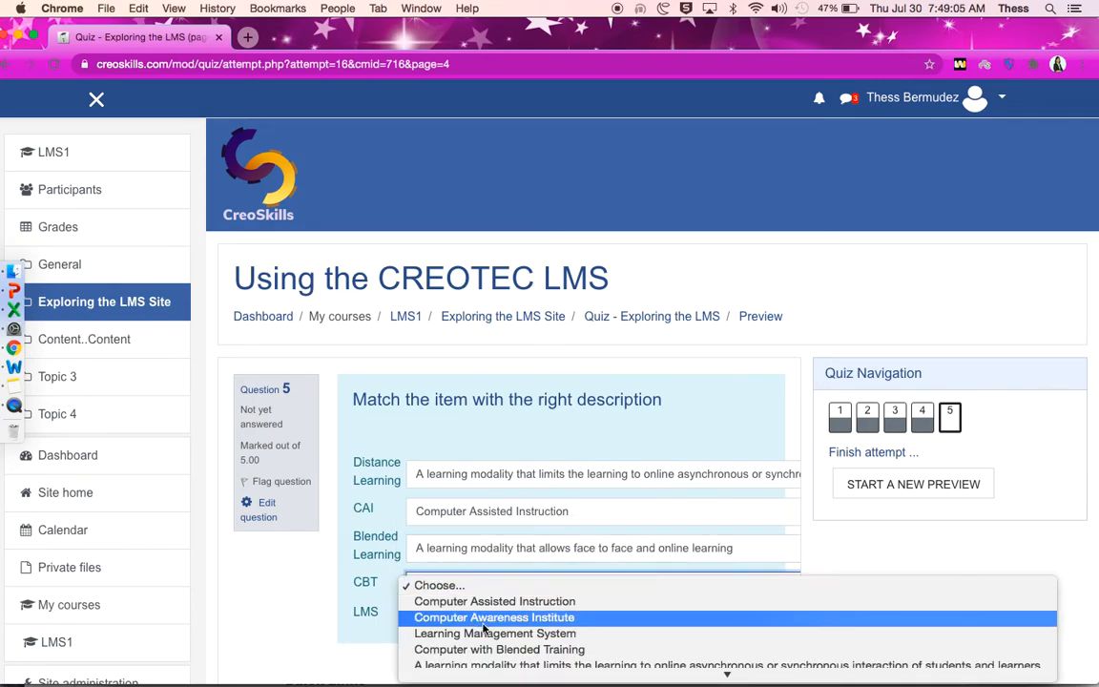
{"action": "scroll", "coordinate": [488, 647], "scroll_direction": "down", "scroll_amount": 2}
{"action": "left_click", "coordinate": [468, 639]}
{"action": "left_click", "coordinate": [468, 616]}
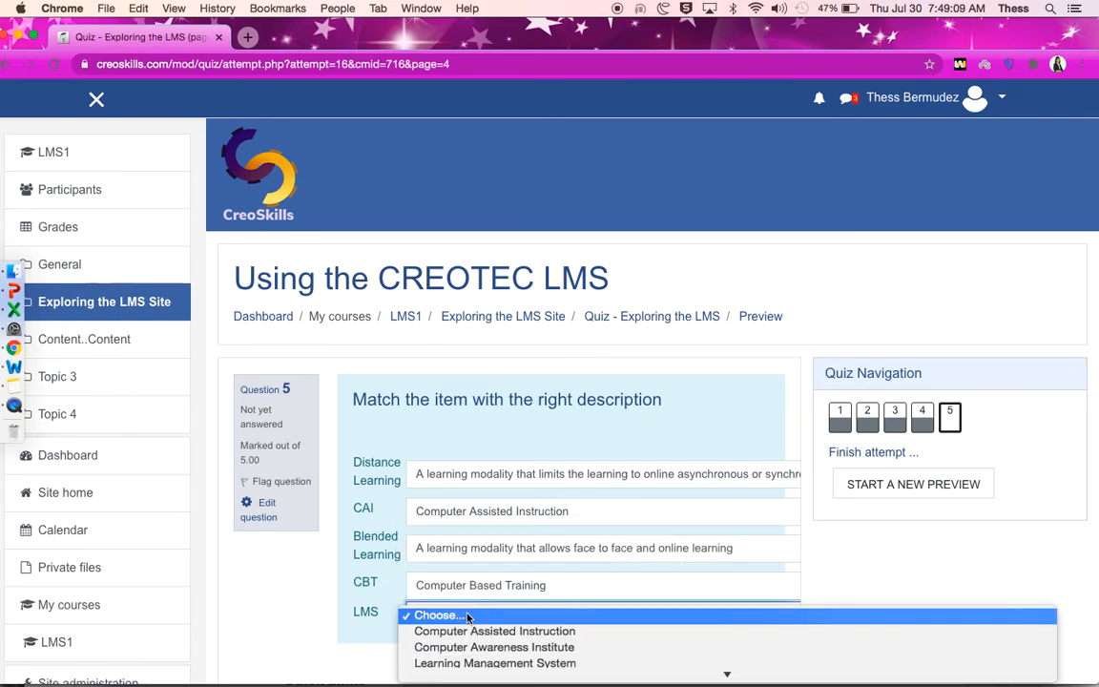
{"action": "left_click", "coordinate": [473, 662]}
Step: Finish the quiz attempt and submit all answers, confirming the submission
{"action": "scroll", "coordinate": [610, 610], "scroll_direction": "down", "scroll_amount": 3}
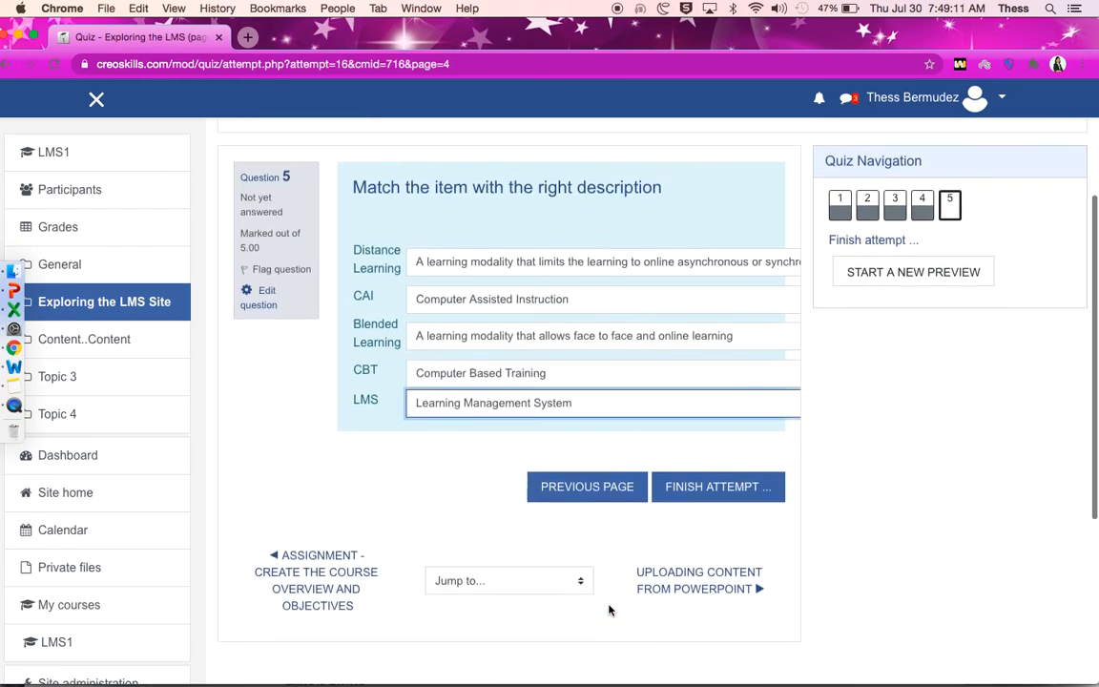
{"action": "left_click", "coordinate": [714, 488]}
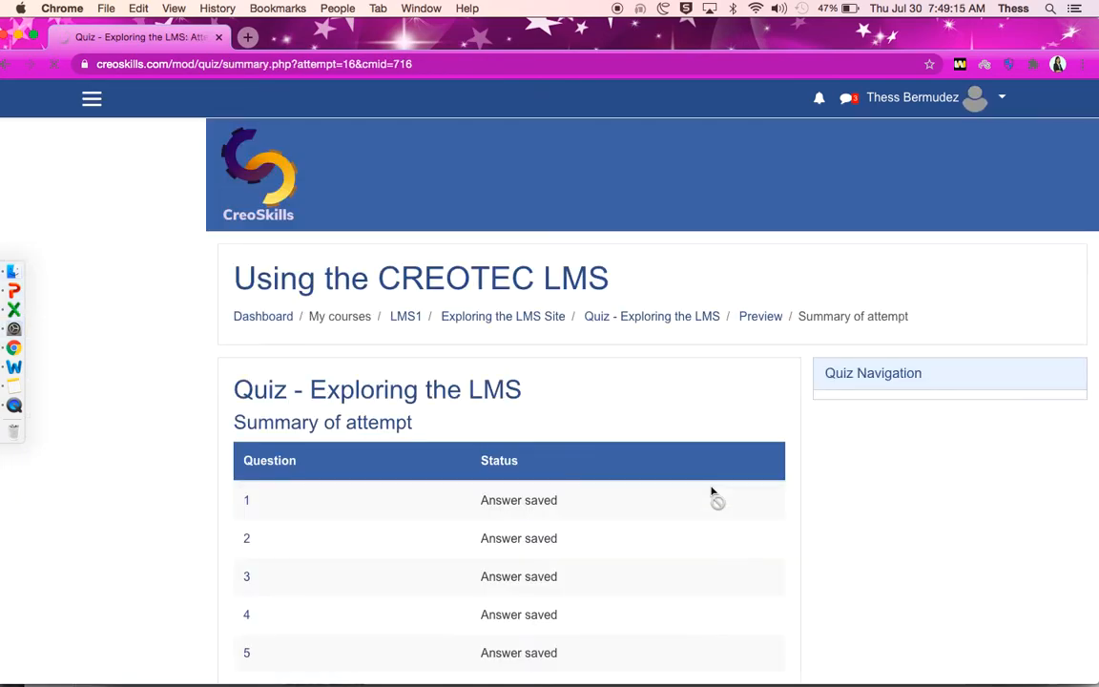
{"action": "scroll", "coordinate": [636, 505], "scroll_direction": "down", "scroll_amount": 3}
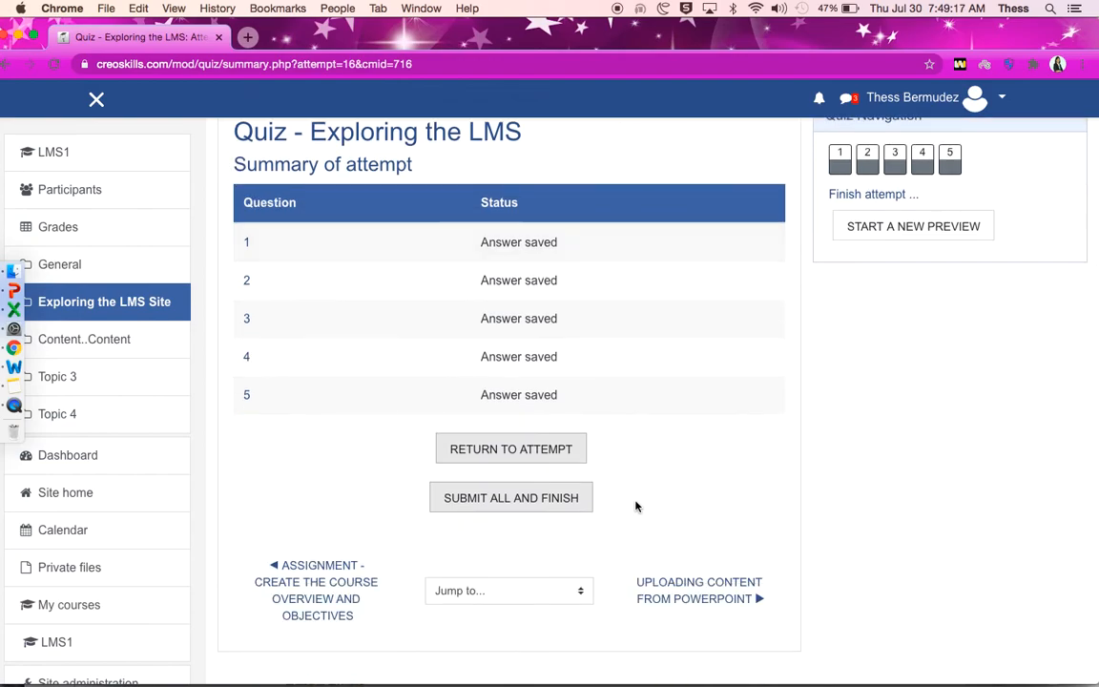
{"action": "left_click", "coordinate": [562, 501]}
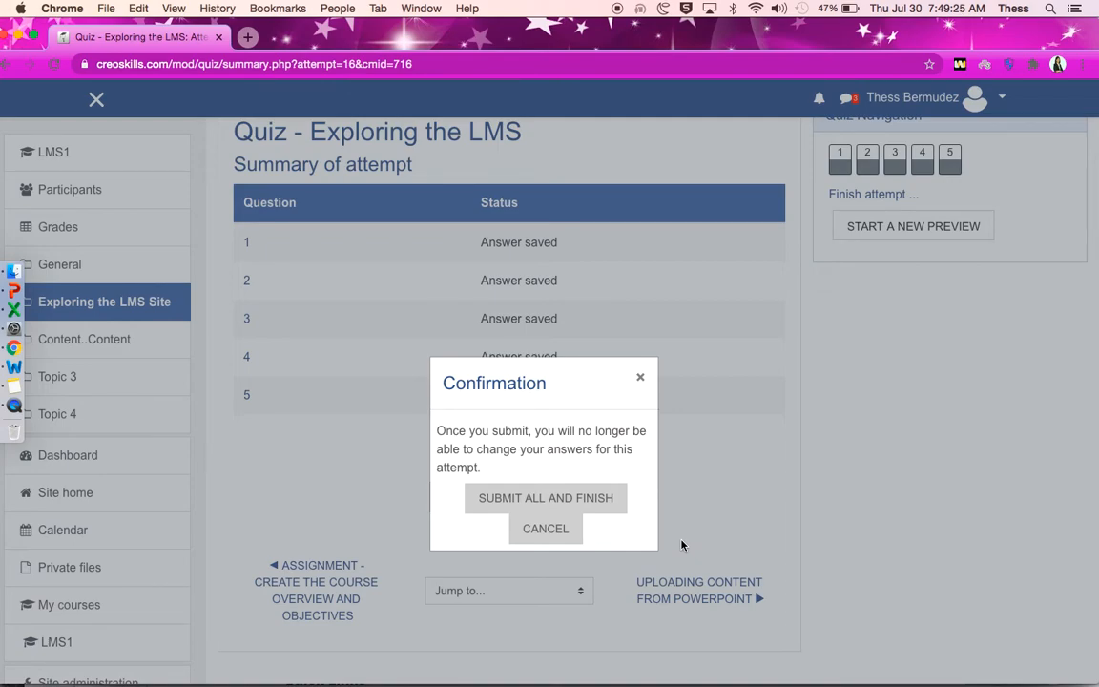
{"action": "left_click", "coordinate": [573, 501]}
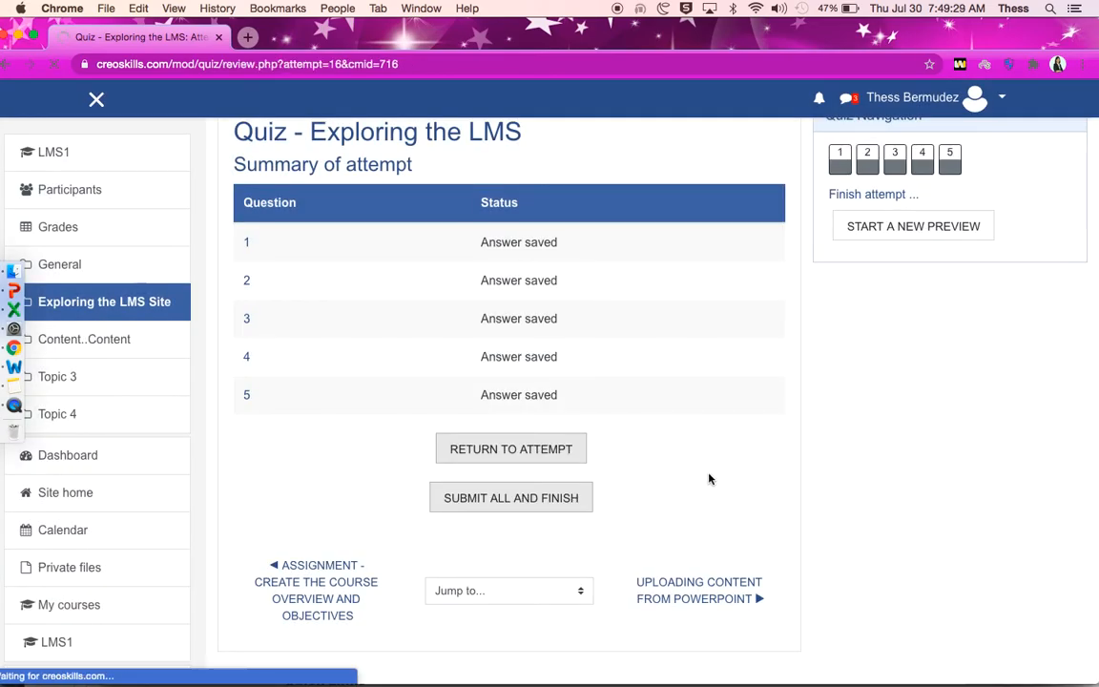
Step: Review the submitted attempt, examining the marking and feedback for all five questions and the overall grade
{"action": "scroll", "coordinate": [709, 479], "scroll_direction": "down", "scroll_amount": 2}
{"action": "scroll", "coordinate": [708, 479], "scroll_direction": "down", "scroll_amount": 10}
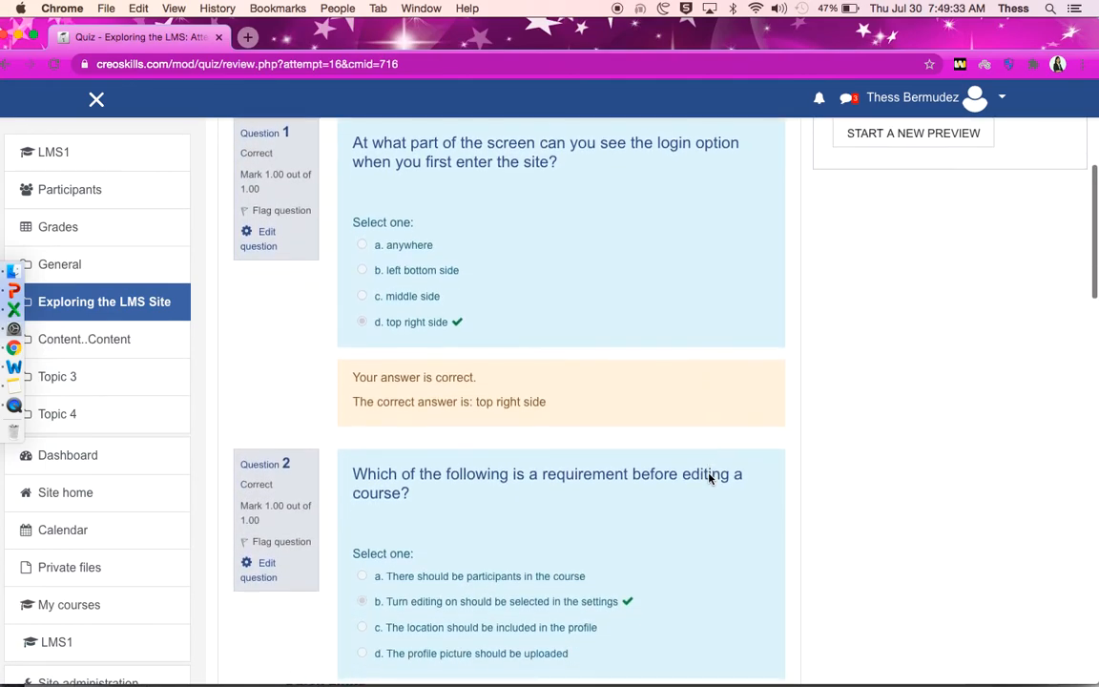
{"action": "scroll", "coordinate": [709, 479], "scroll_direction": "down", "scroll_amount": 10}
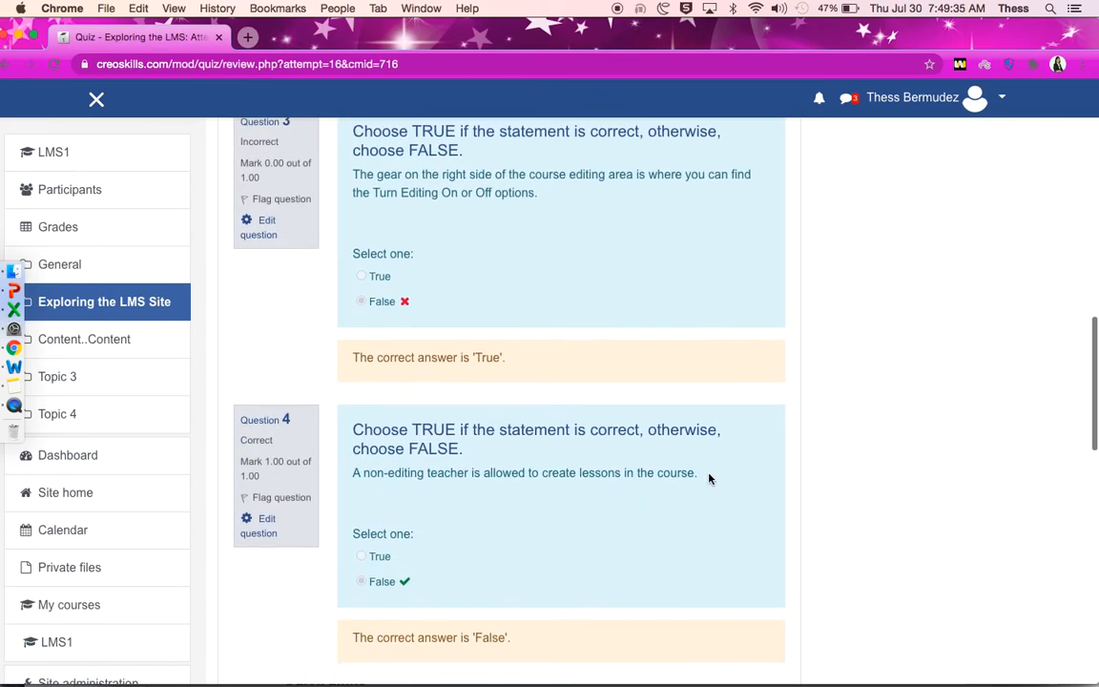
{"action": "scroll", "coordinate": [709, 479], "scroll_direction": "down", "scroll_amount": 10}
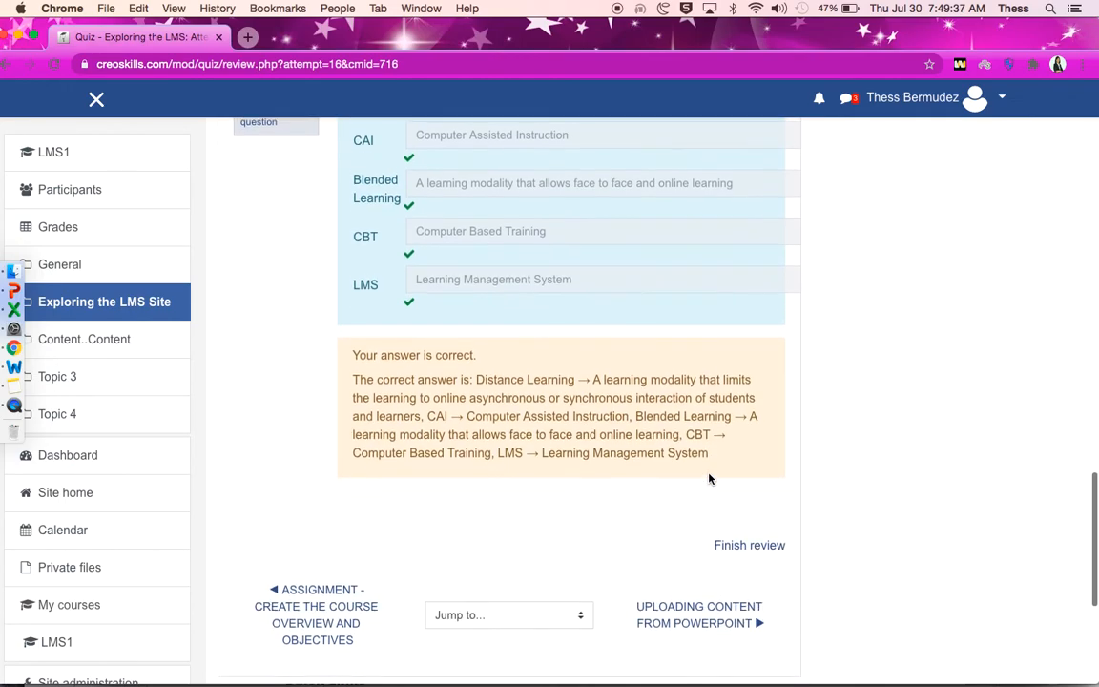
{"action": "scroll", "coordinate": [708, 479], "scroll_direction": "up", "scroll_amount": 20}
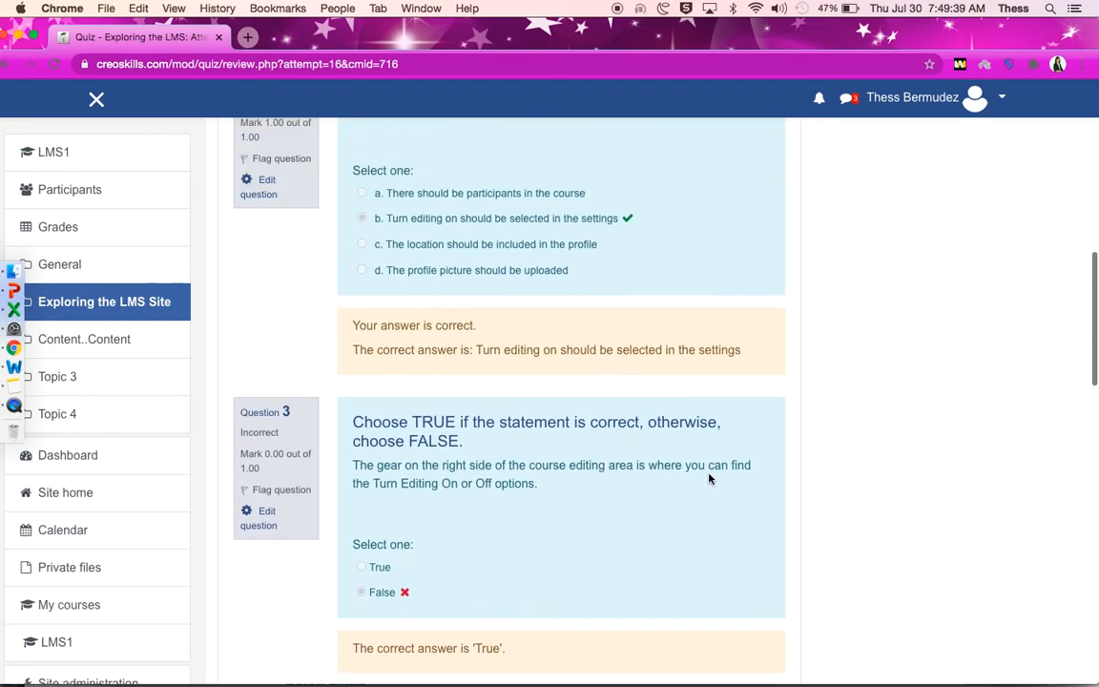
{"action": "scroll", "coordinate": [708, 478], "scroll_direction": "up", "scroll_amount": 6}
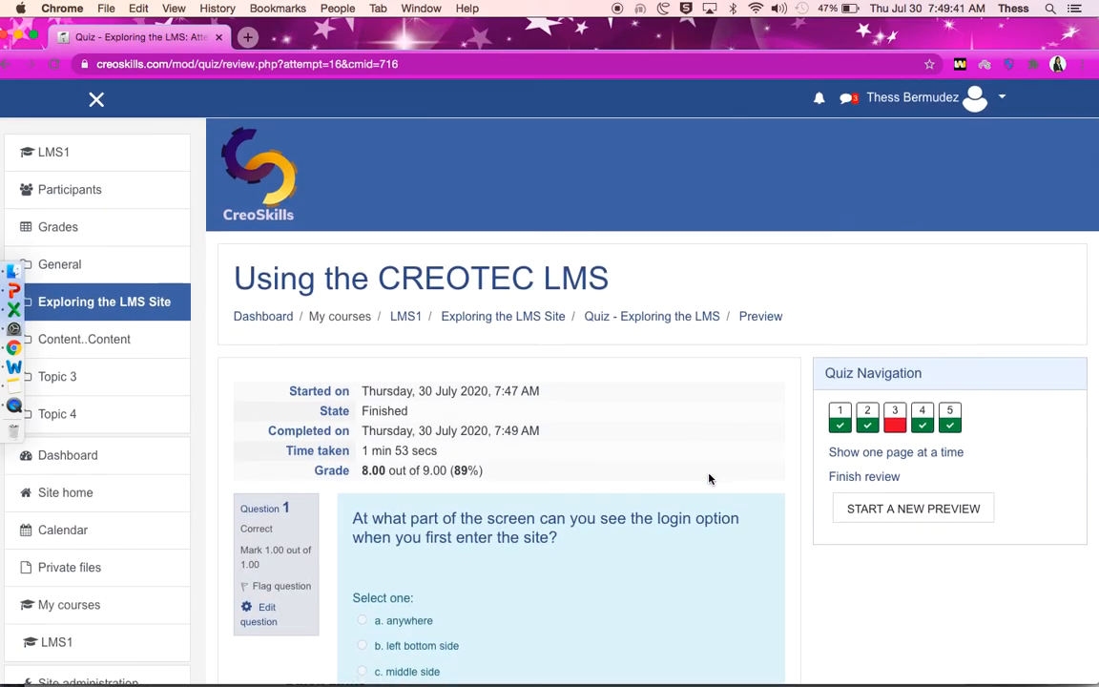